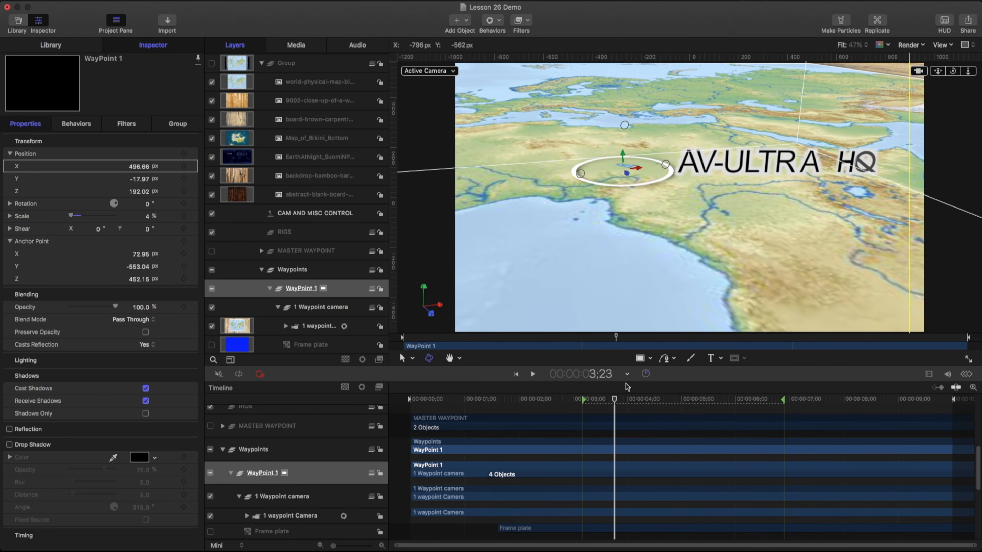
Step: Move WayPoint 1 to an X position of about 218 px and scrub the animation to 5;06
left_click_drag(620, 165, 50, 261)
left_click_drag(609, 172, 20, 208)
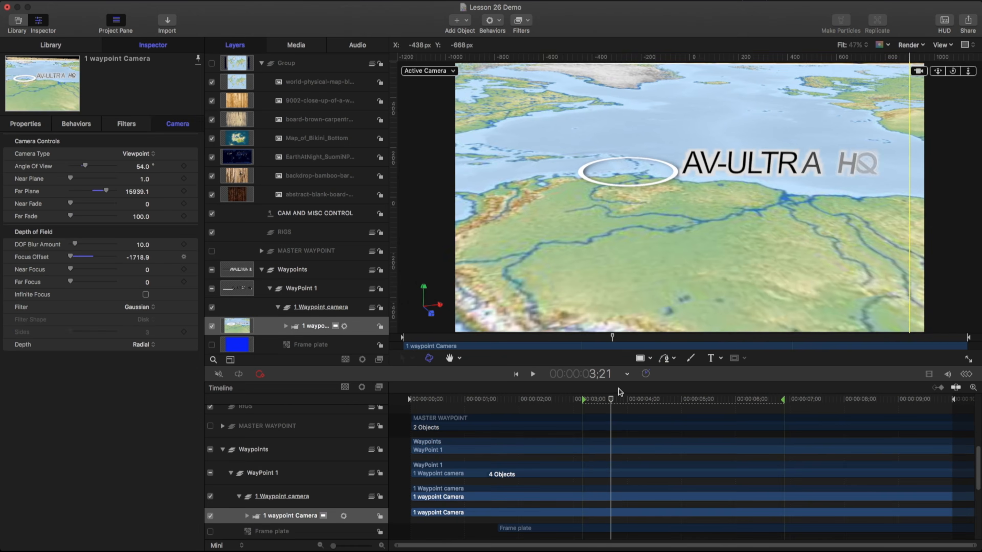
left_click_drag(618, 390, 692, 389)
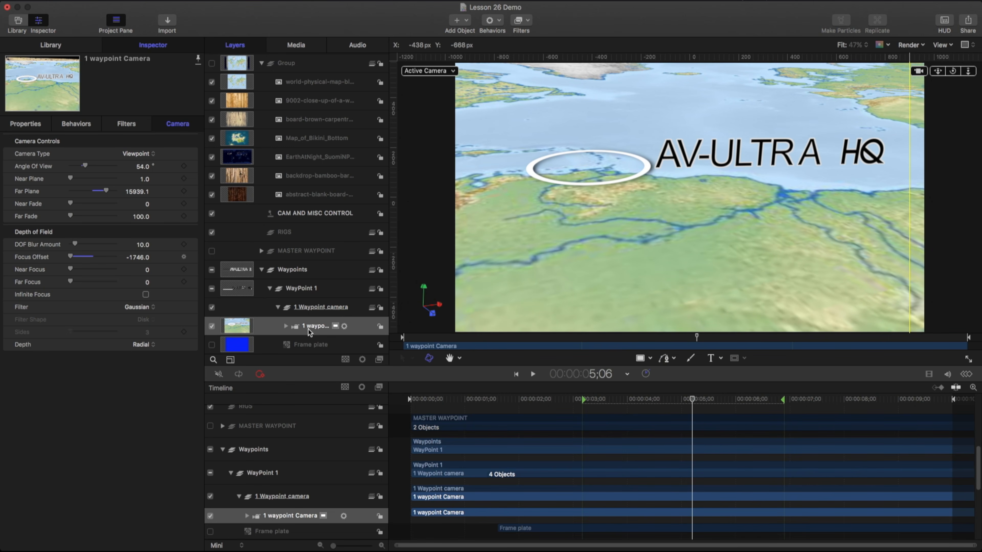
Step: Set the Frame plate's X rotation to about -40.2° and its Z position to about 461 px, and scrub back towards the start
left_click(309, 344)
left_click(49, 124)
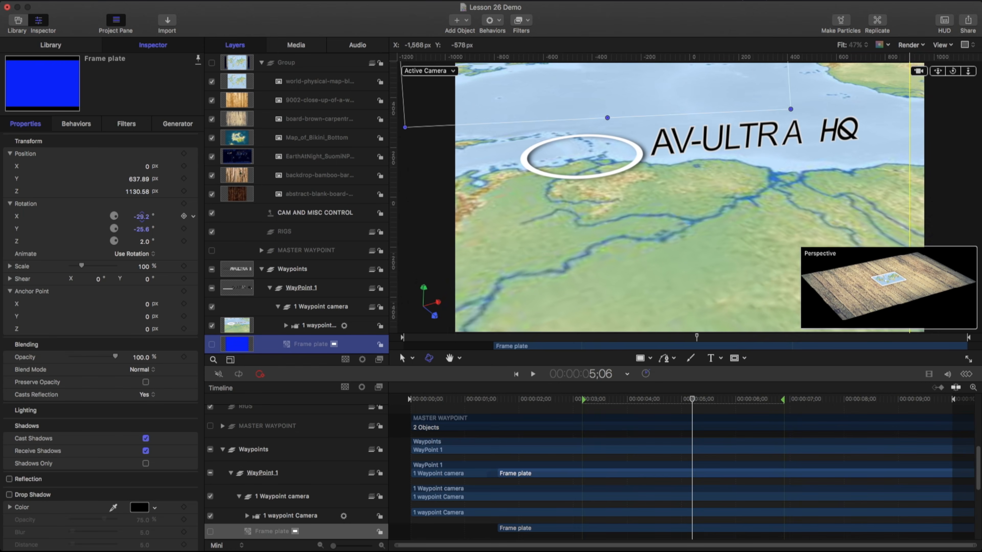
left_click_drag(142, 217, 142, 219)
left_click(143, 180)
left_click_drag(142, 193, 136, 186)
left_click_drag(668, 402, 576, 401)
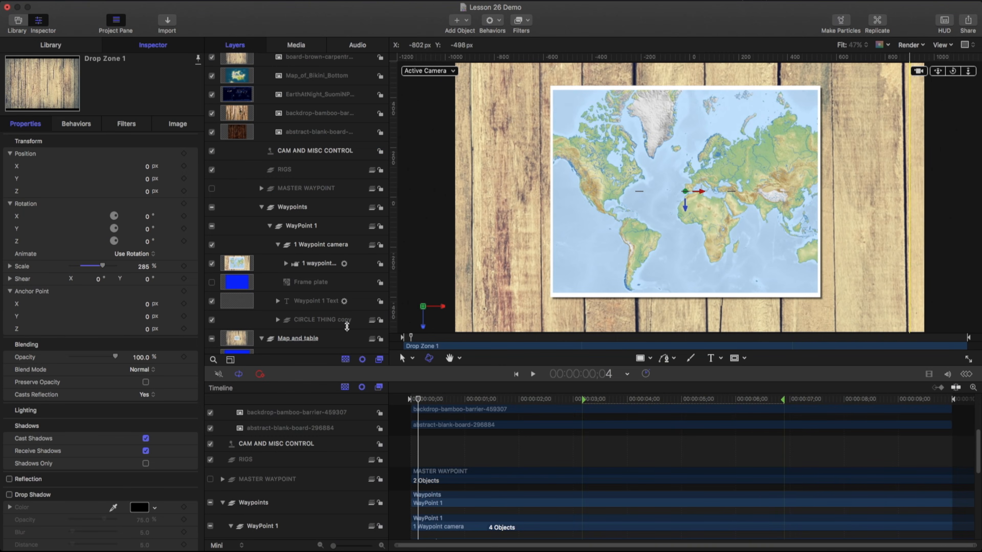
Step: Put the bamboo backdrop image in the table drop zone and Map_of_Bikini_Bottom in the map drop zone
scroll(306, 323, "down", 3)
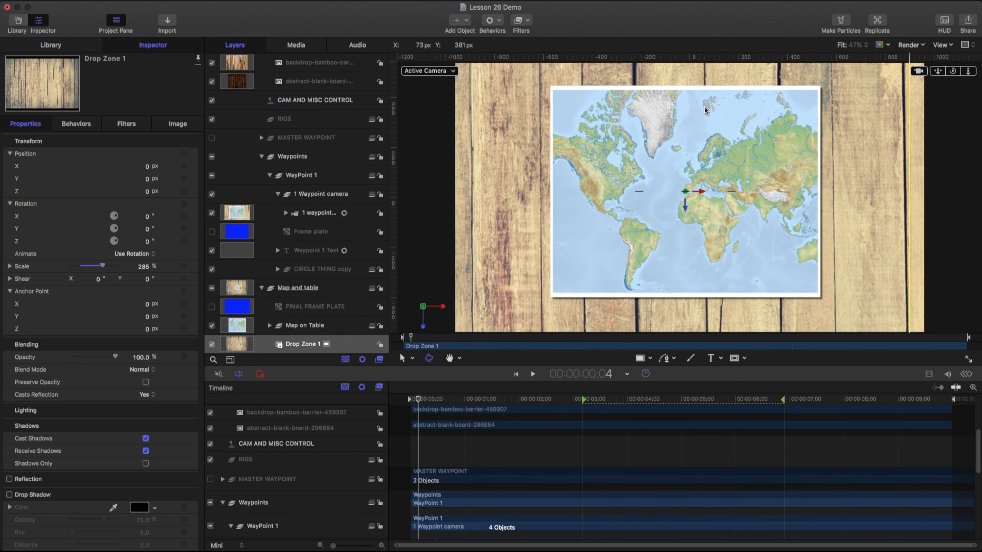
left_click(289, 48)
left_click_drag(221, 114, 488, 185)
left_click_drag(222, 174, 622, 158)
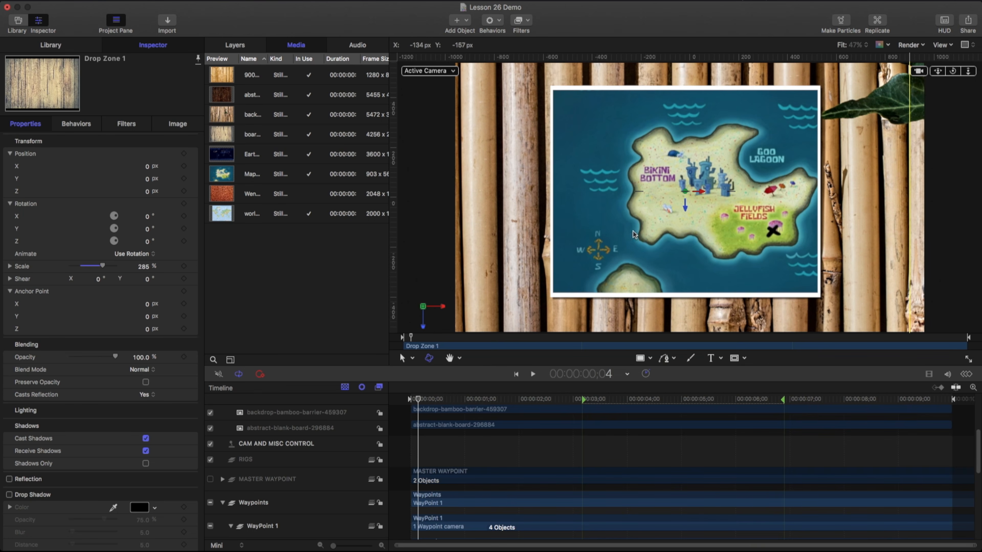
Step: Replace the map image with EarthAtNight_SuomiNPP_3600 and the table image with Wenge Wood, and scrub forward to check
left_click_drag(247, 163, 676, 173)
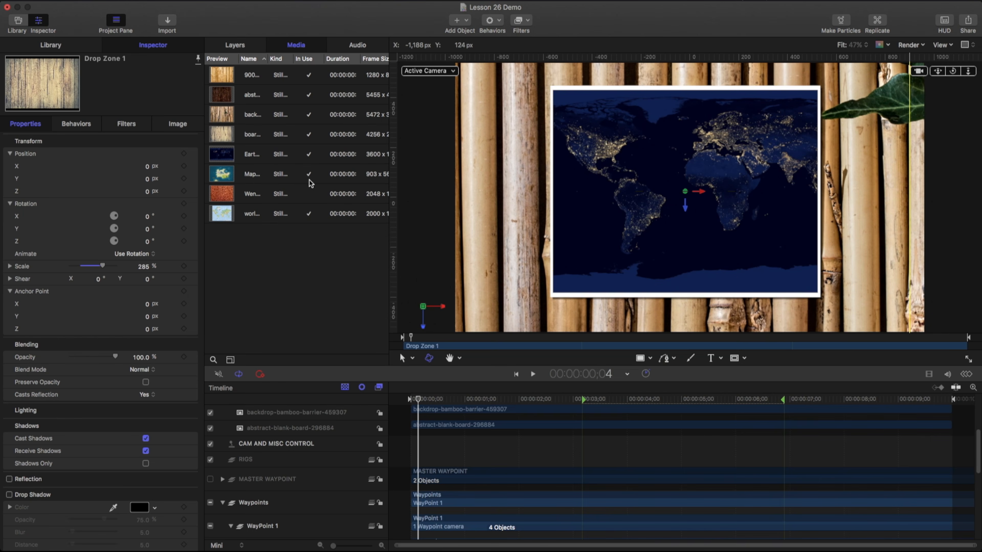
left_click_drag(244, 203, 684, 193)
left_click_drag(417, 396, 495, 392)
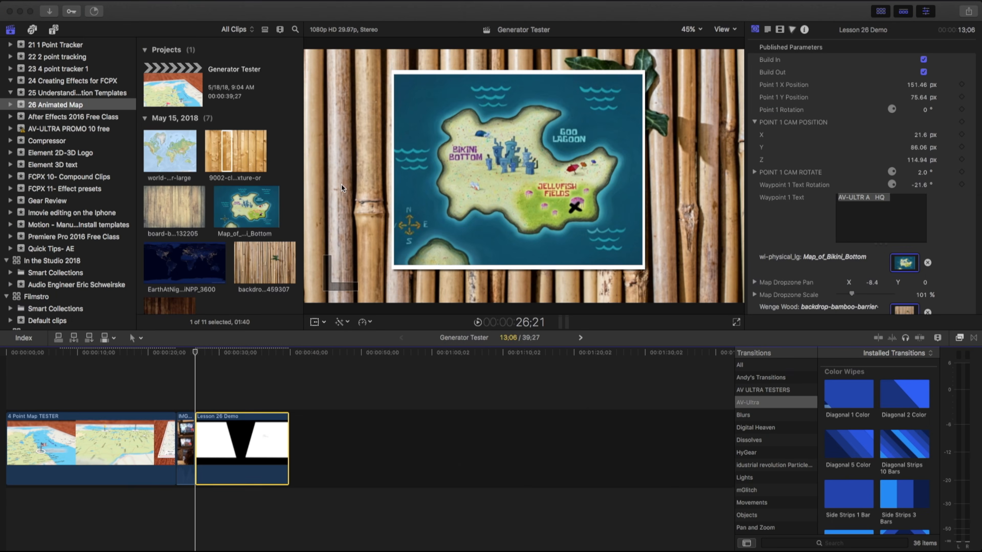
Step: In Final Cut Pro, replace the generator's map drop zone image with the world-physical-map clip
left_click(196, 351)
left_click(903, 263)
scroll(201, 268, "down", 10)
scroll(182, 242, "up", 10)
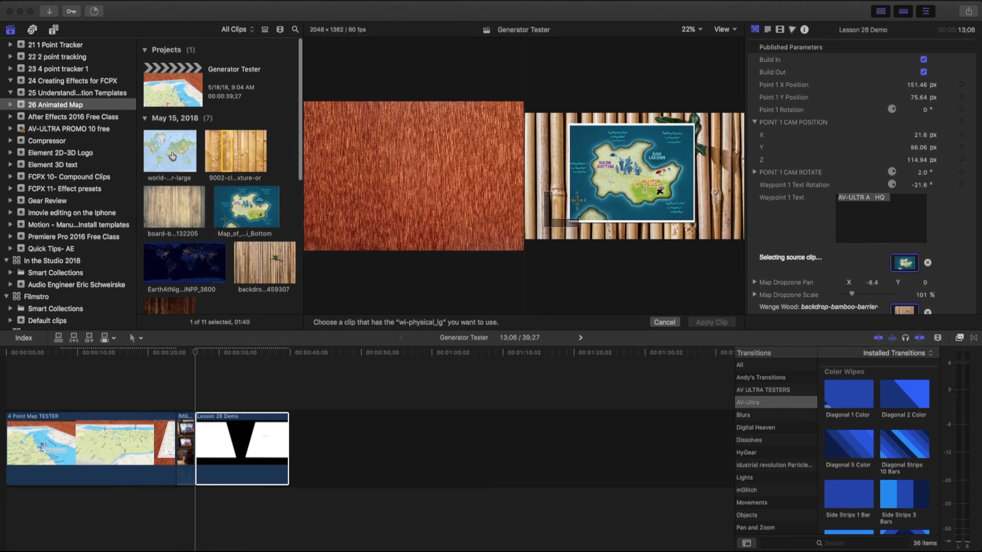
left_click(170, 155)
left_click(713, 322)
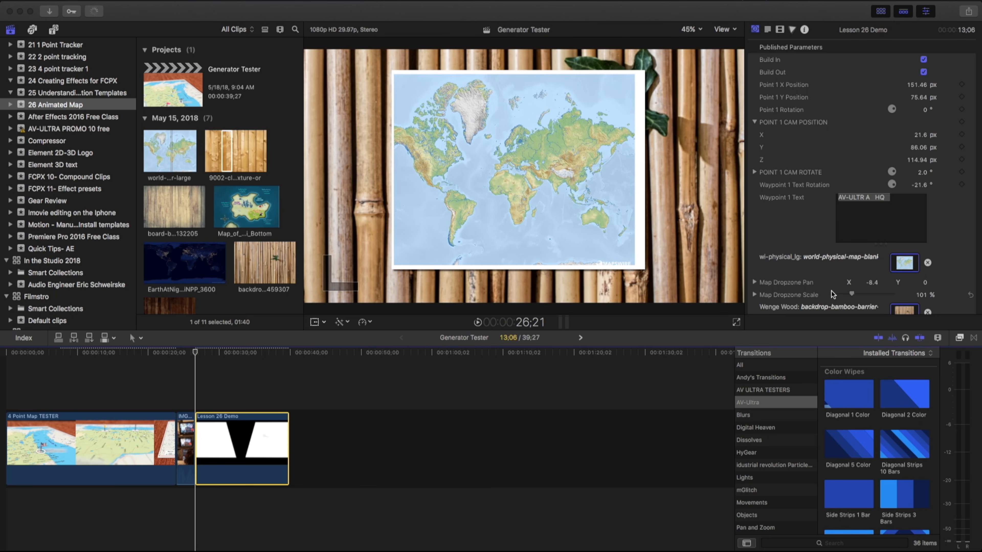
Step: Set the map drop zone's scale to 180 % and X pan to 92, and apply the board-brown clip to the table drop zone
left_click_drag(852, 294, 868, 283)
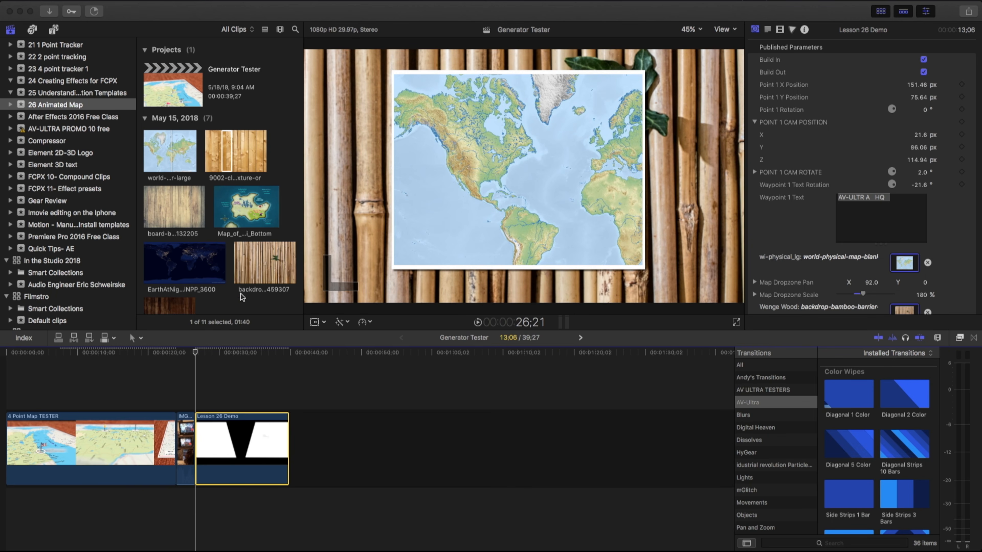
left_click(895, 311)
left_click(177, 210)
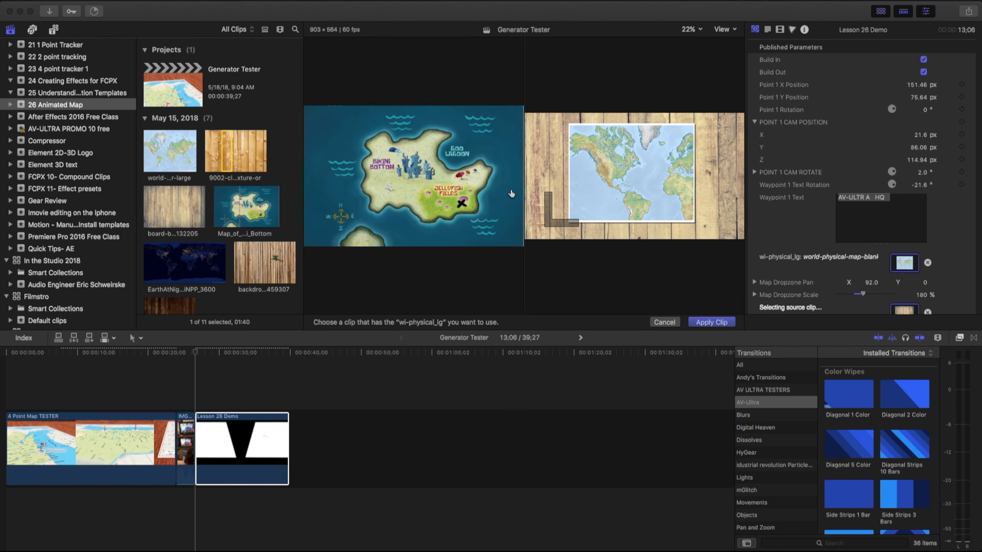
left_click(712, 322)
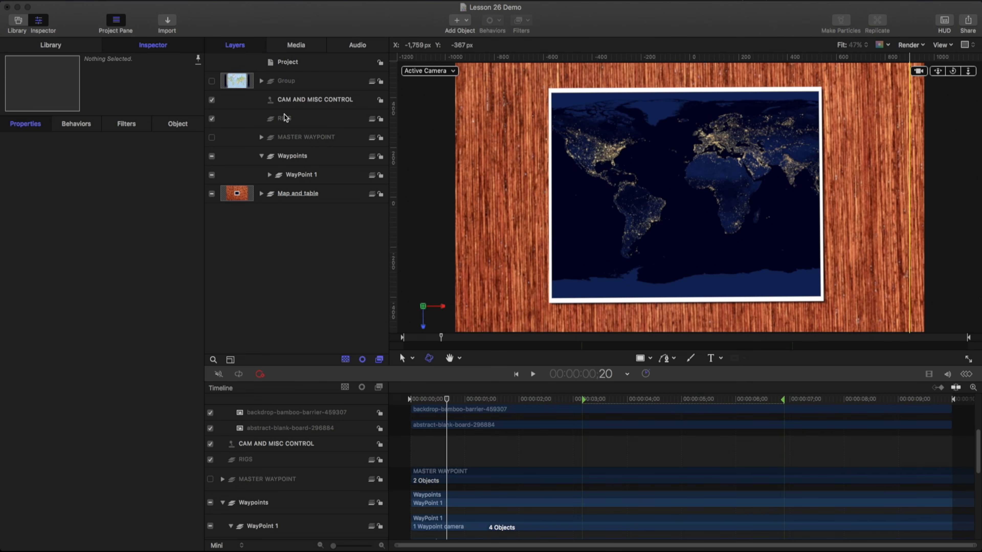
Step: Back in Motion, examine the Map and table group, including its Map on Table group, Drop Zone 1 and FINAL FRAME PLATE
left_click(266, 194)
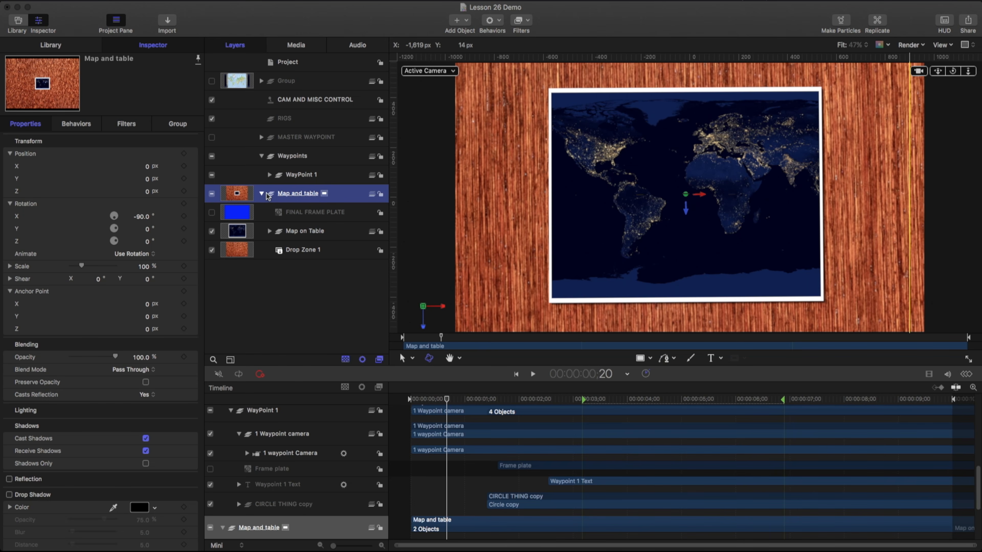
left_click(313, 233)
left_click(293, 251)
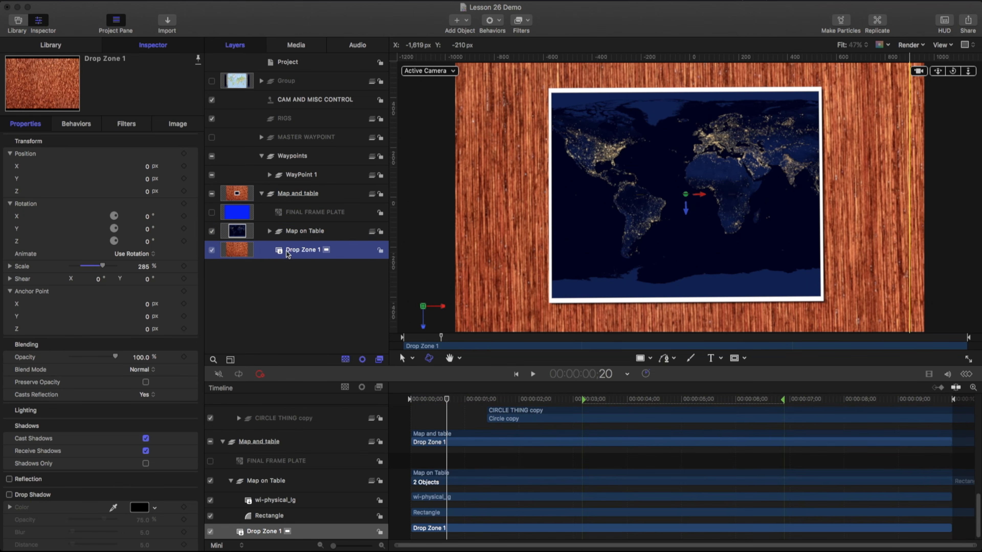
left_click(295, 215)
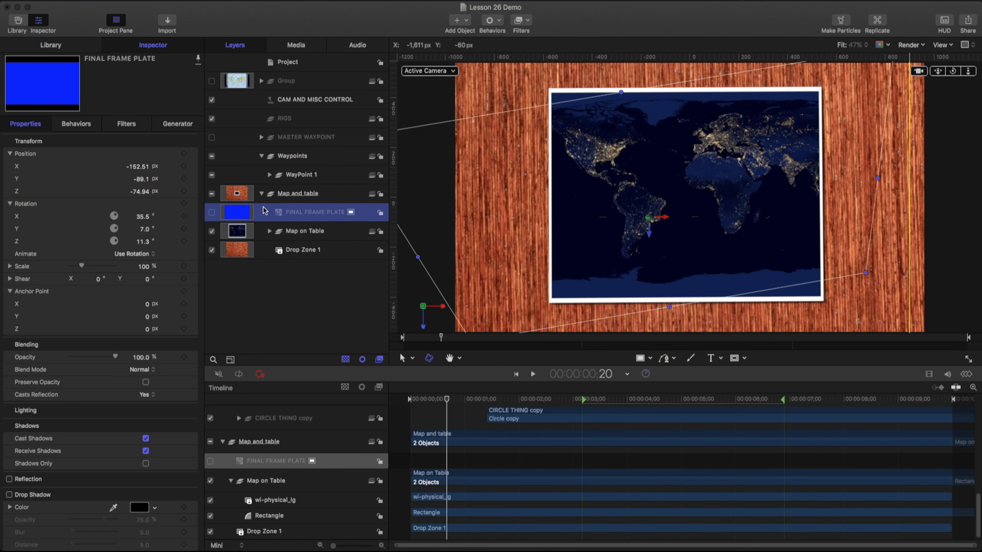
left_click(261, 194)
Step: Examine the WayPoint 1 group at 4;06, including its camera, frame plate, text and circle layers
left_click(298, 175)
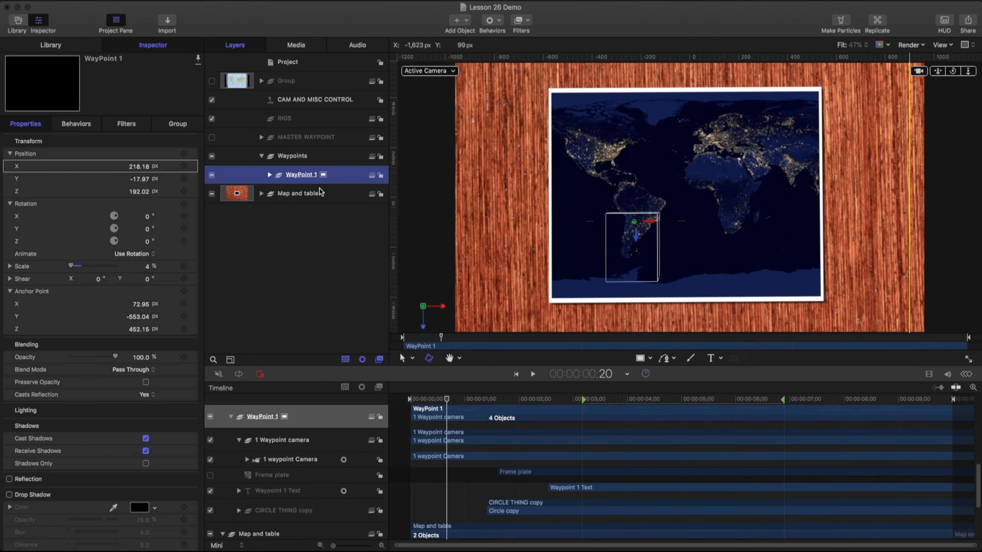
left_click_drag(486, 396, 638, 395)
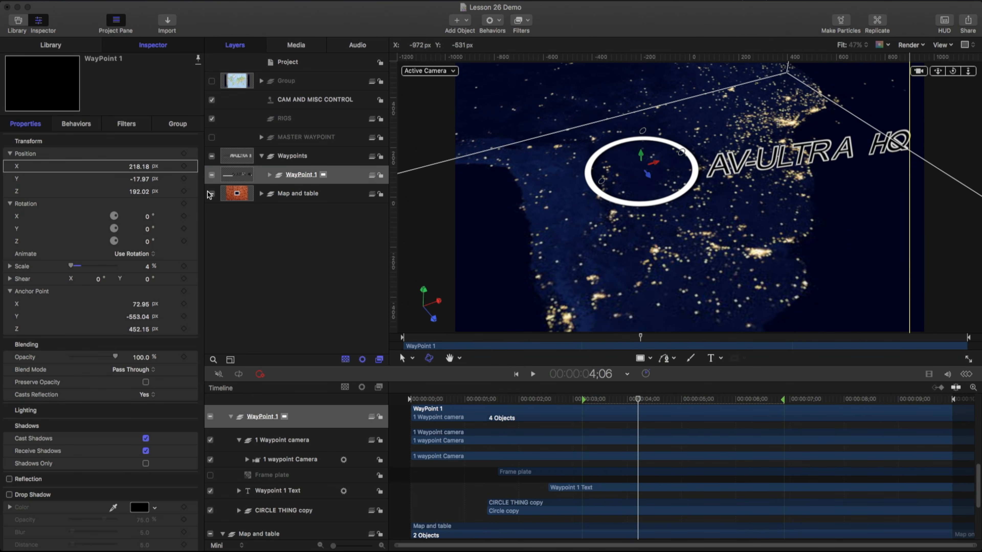
left_click(269, 176)
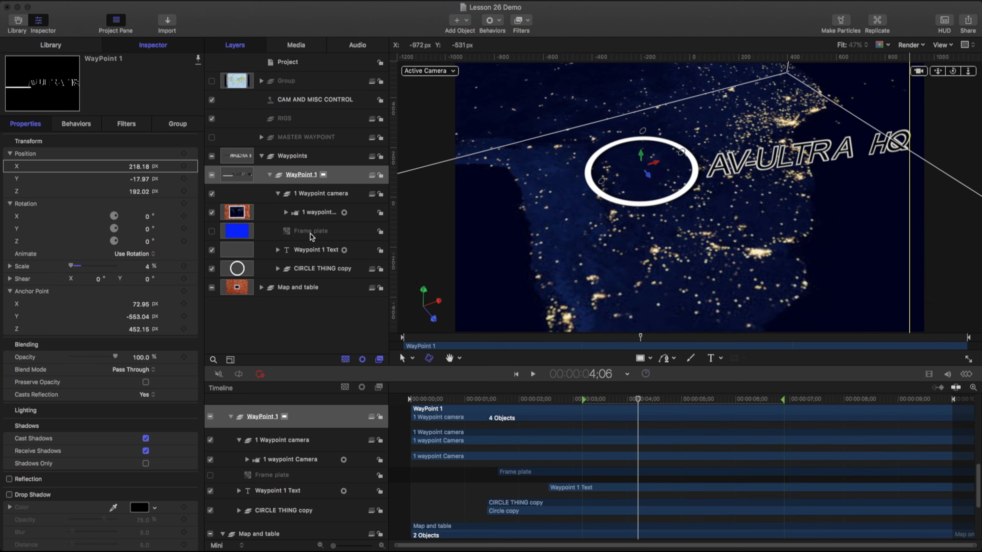
left_click(311, 254)
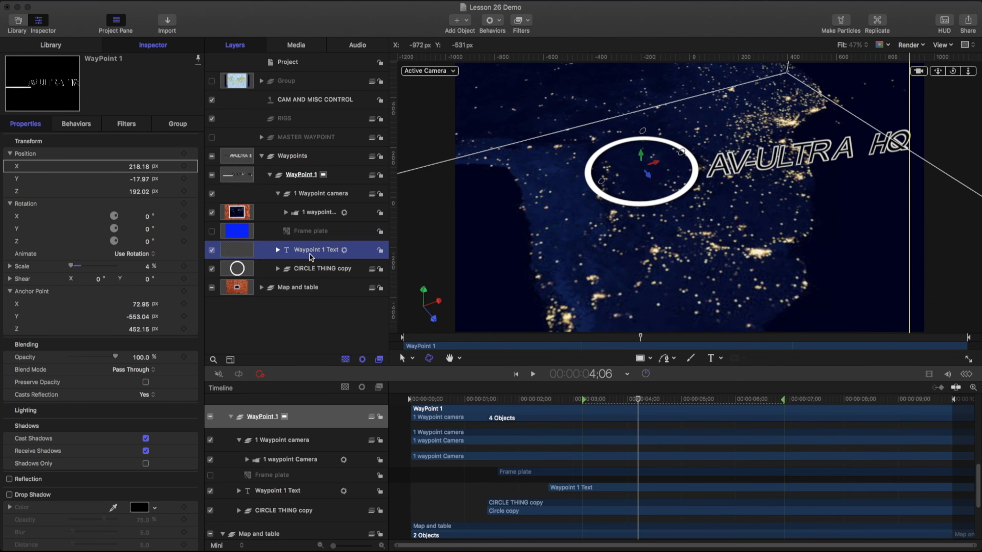
left_click(307, 272)
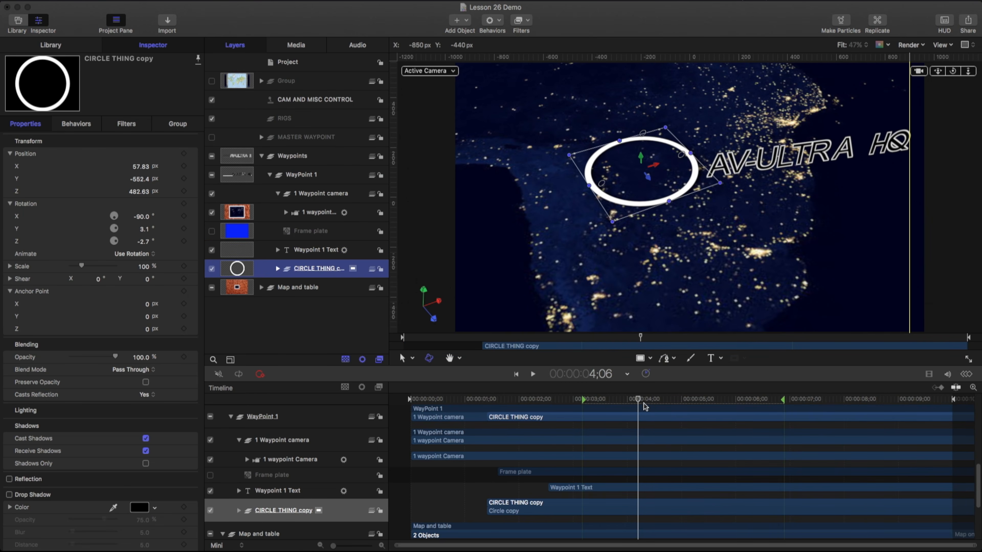
Step: Review the group of source images and show the project's published parameters
left_click(261, 156)
left_click(263, 84)
left_click(261, 82)
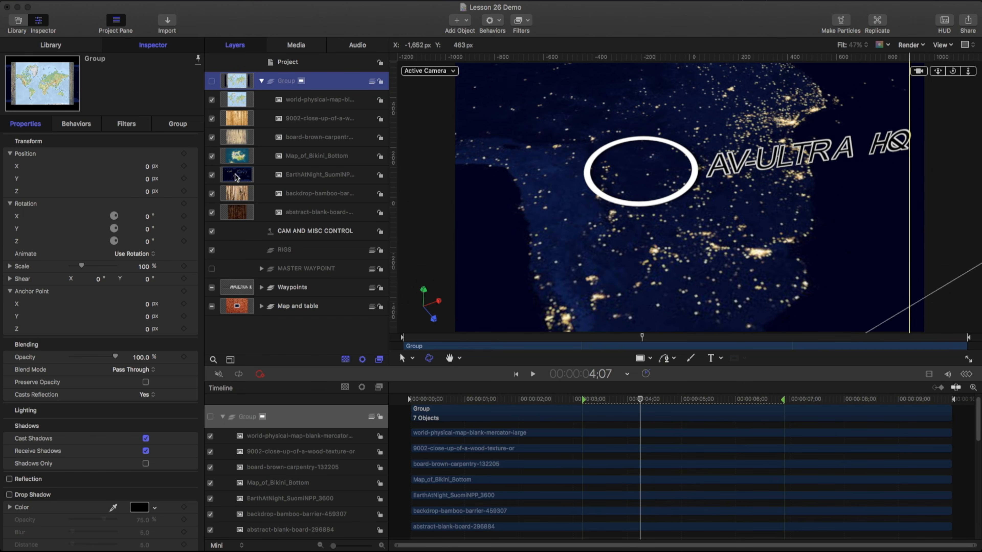
left_click(284, 63)
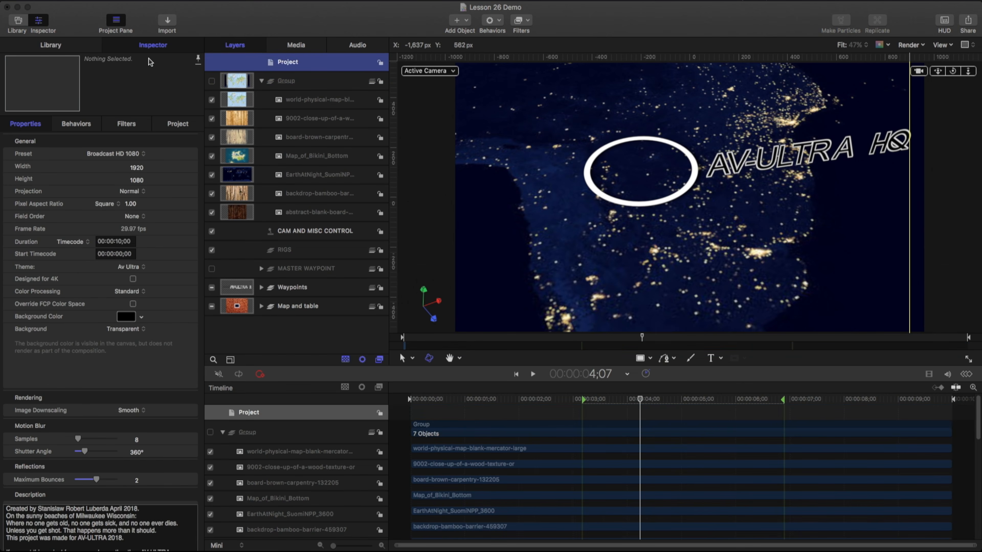
left_click(179, 124)
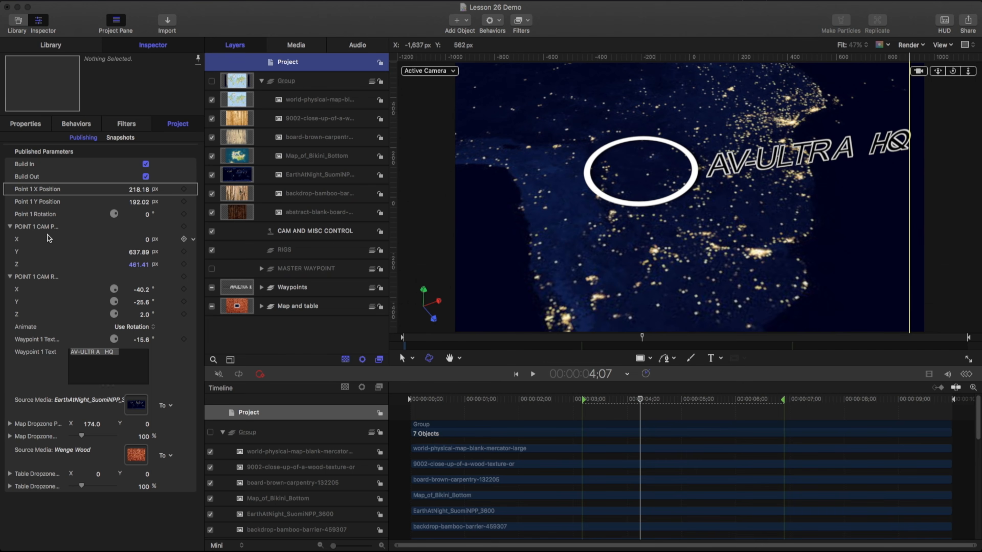
Step: Change the published Waypoint 1 Text to "Lesson 26 Maps"
left_click_drag(145, 340, 31, 351)
key("super+z")
left_click(133, 359)
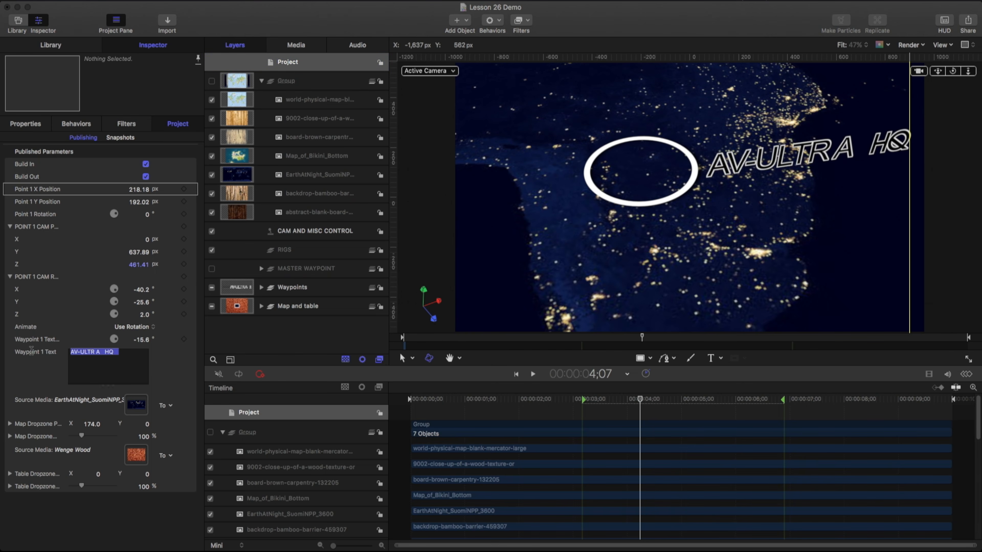
type("Lesson 26  Maps")
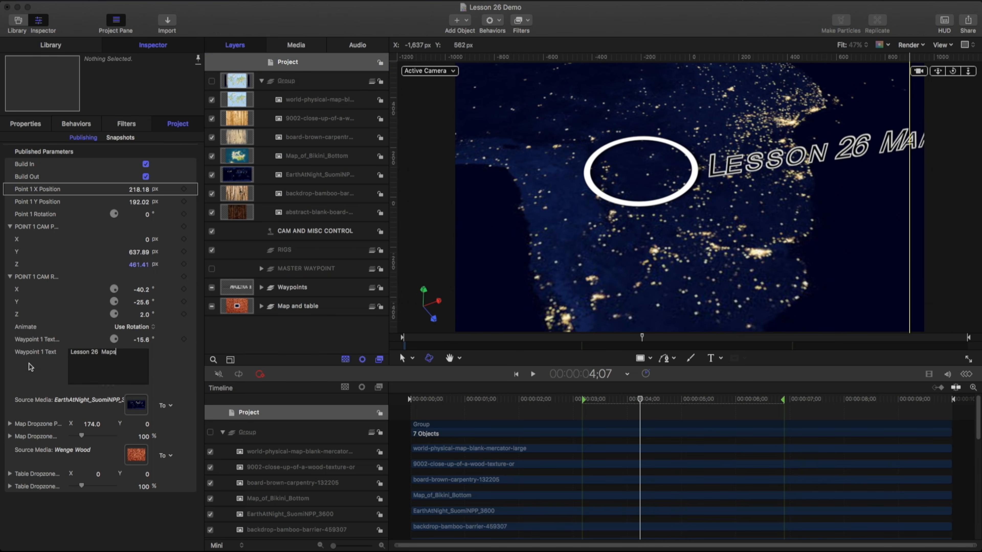
Step: Try a map drop zone scale of 109 %, undo it, and scrub the timeline back towards the start
left_click_drag(84, 437, 84, 436)
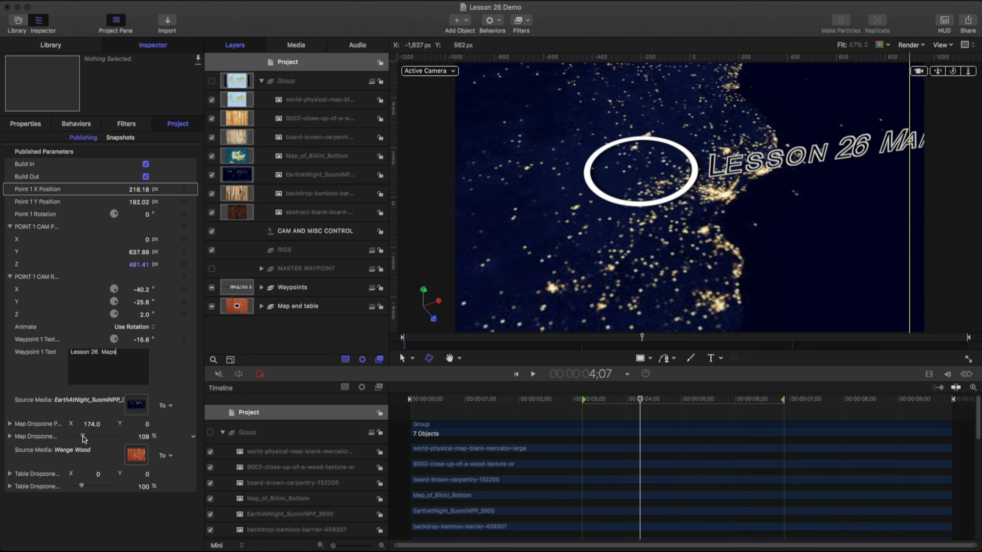
key("super+z")
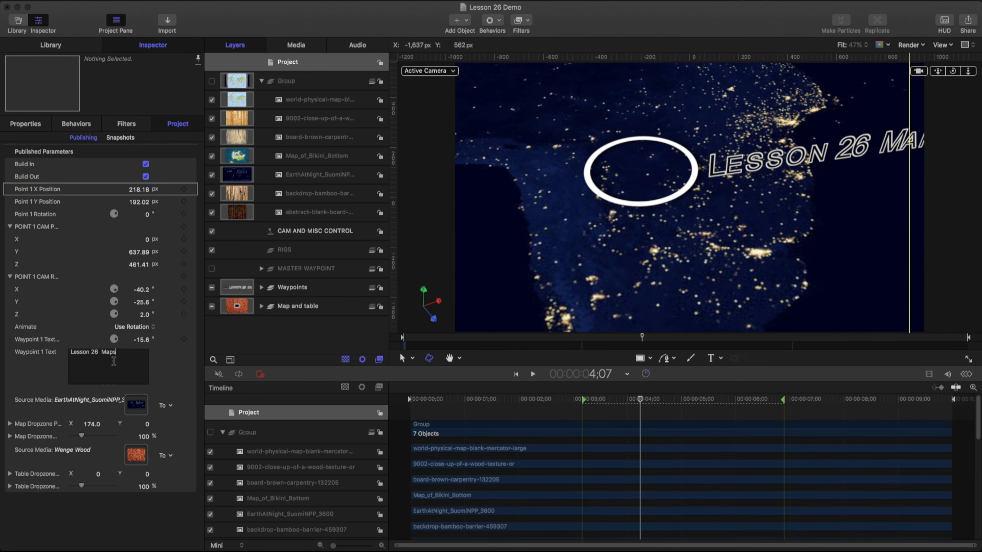
left_click_drag(558, 406, 439, 406)
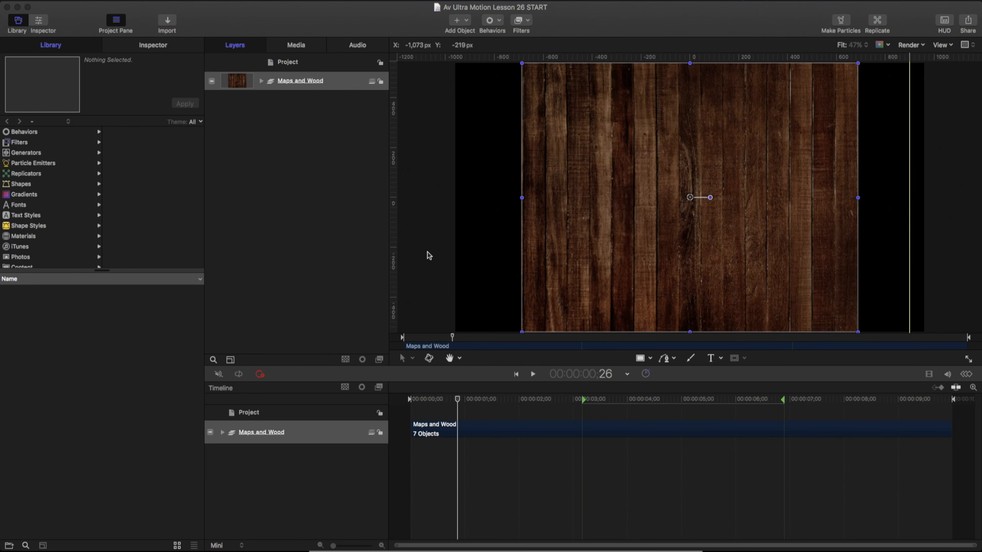
Step: In the Av Ultra Motion Lesson 26 START project, preview the map and wood images in the Maps and Wood group by toggling their visibility
left_click(261, 80)
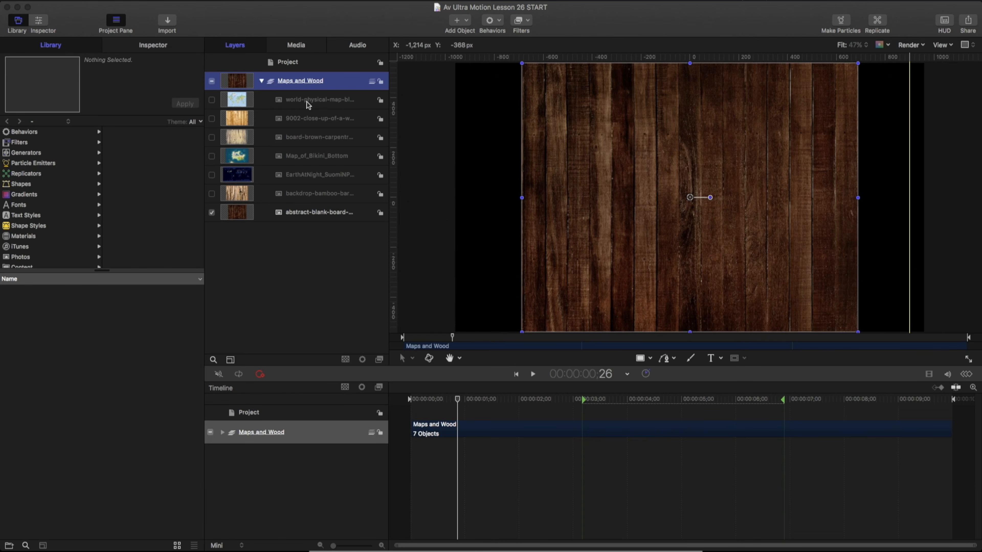
left_click(307, 118)
left_click(212, 156)
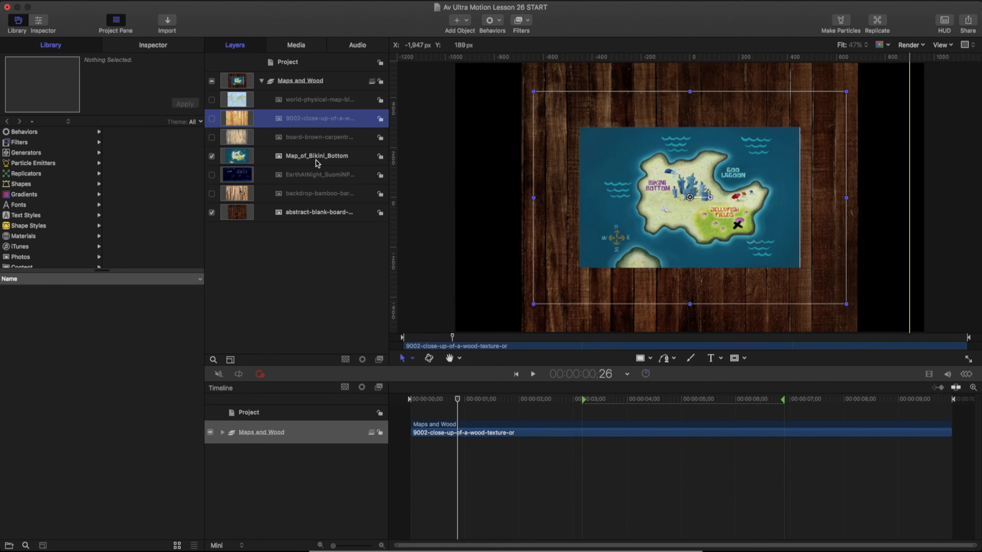
left_click(211, 157)
left_click(212, 194)
left_click(212, 175)
left_click(212, 118)
left_click(211, 99)
left_click(211, 100)
left_click(211, 118)
left_click(212, 174)
left_click(211, 194)
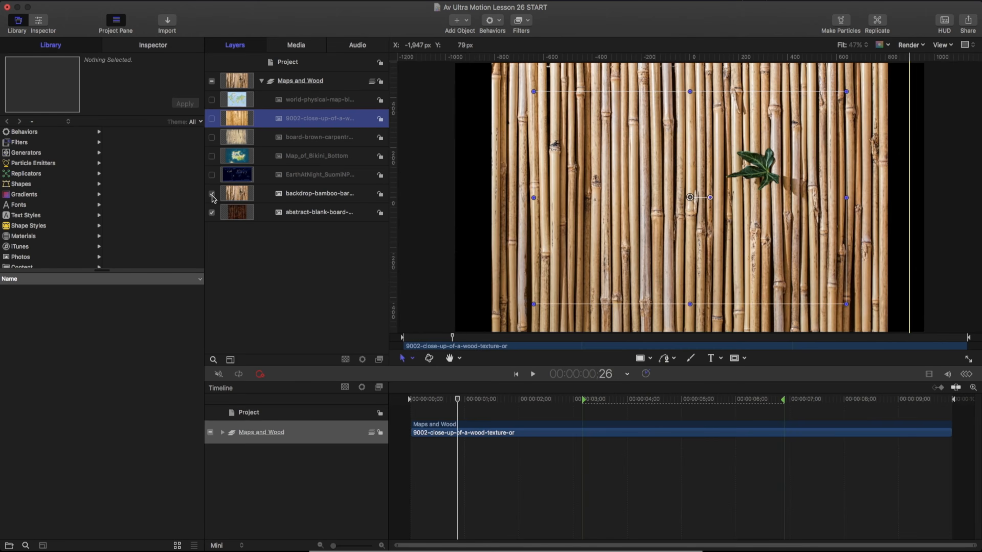
left_click(262, 82)
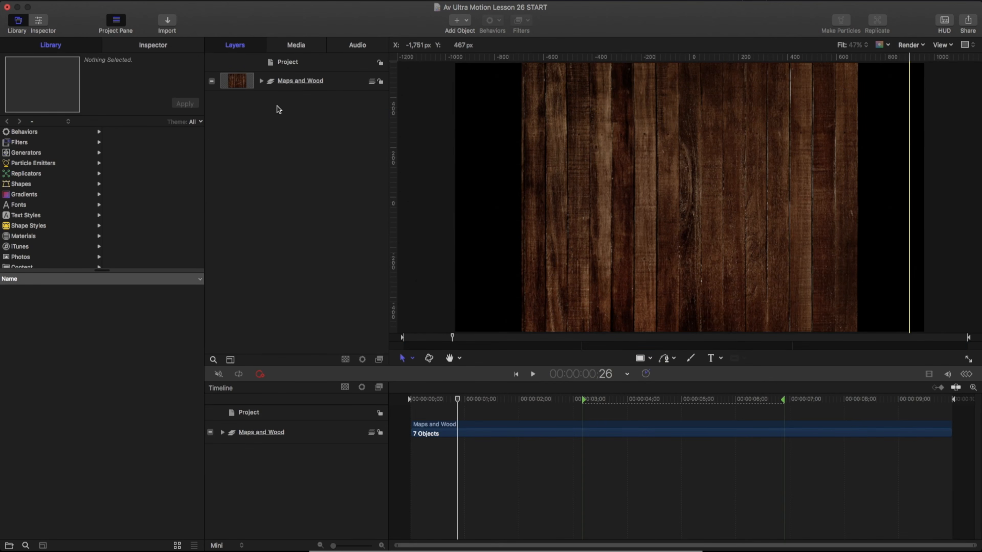
Step: Create a new group and name it "Table and Map"
right_click(263, 120)
left_click(280, 121)
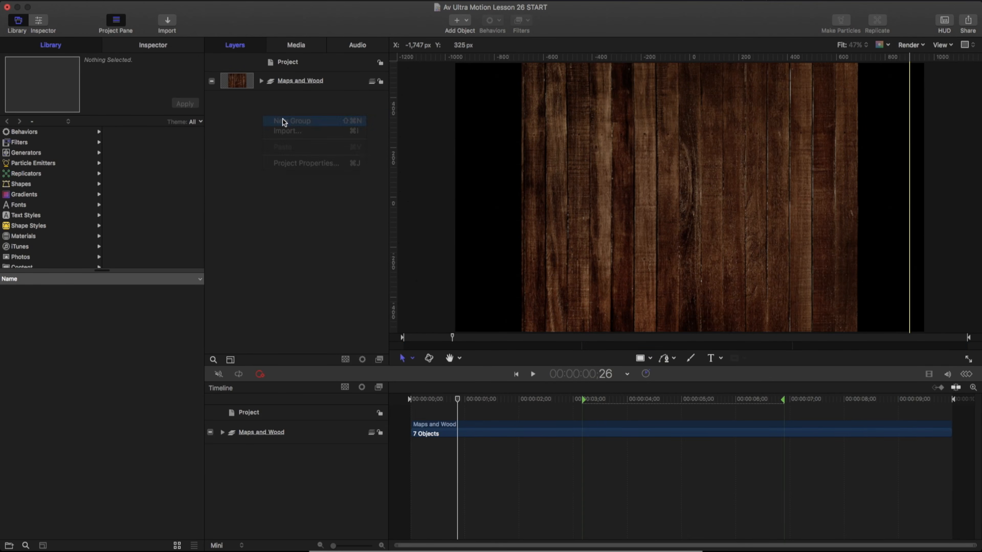
double_click(284, 82)
type("Table and Map")
key("Return")
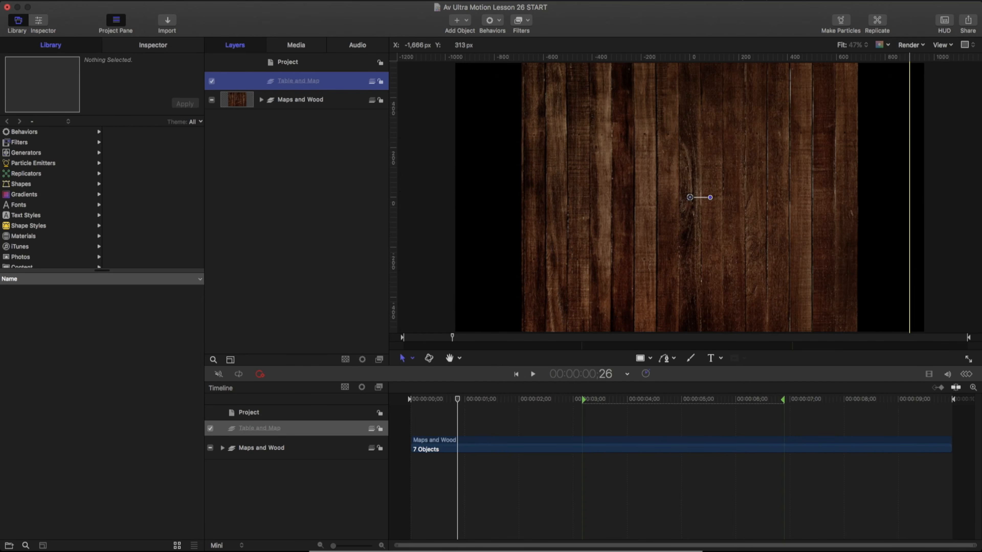
Step: Hide the Maps and Wood group and add a drop zone to the Table and Map group
left_click(211, 100)
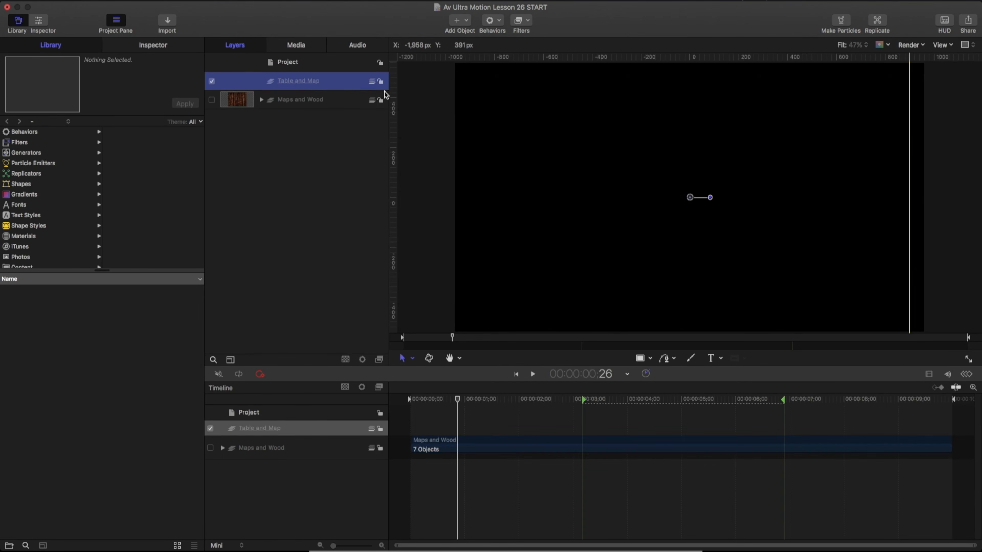
left_click(467, 23)
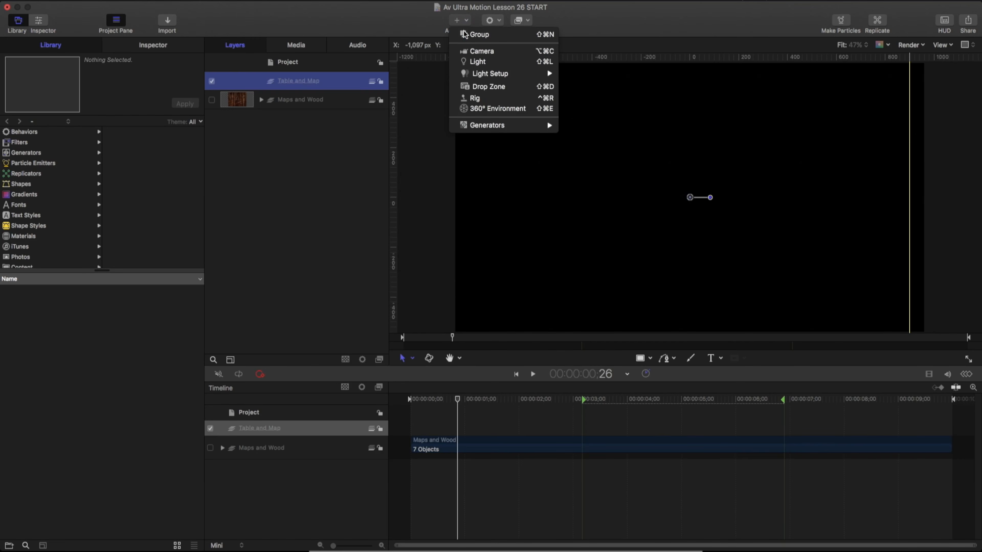
left_click(488, 87)
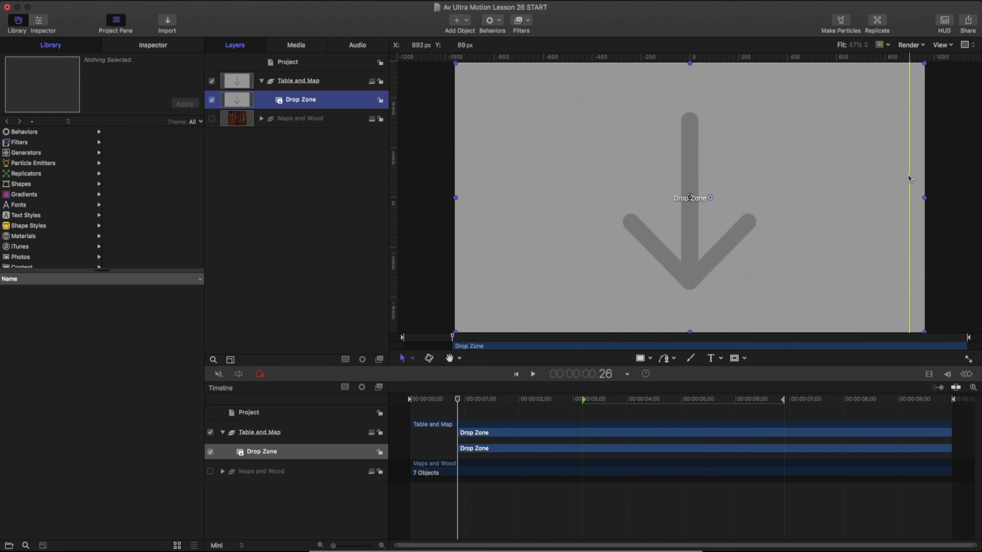
left_click_drag(909, 172, 306, 183)
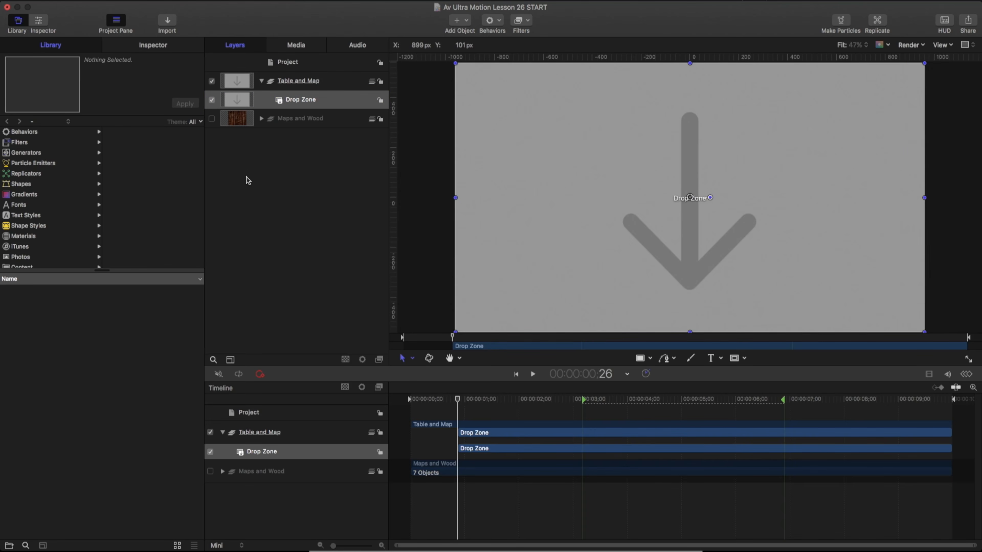
Step: Rename the drop zone in the Table and Map group as "Table"
double_click(312, 103)
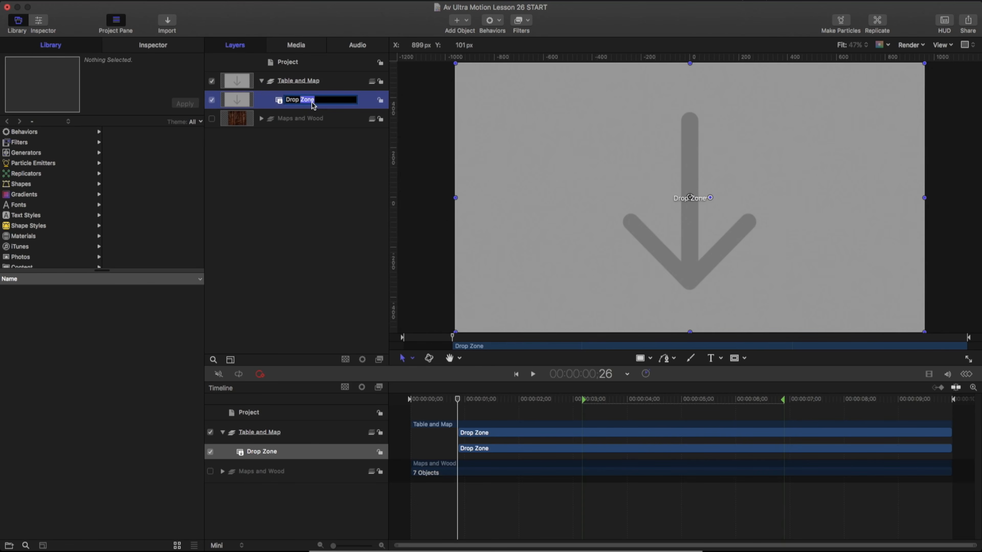
left_click_drag(323, 101, 262, 104)
type("Table")
key("Return")
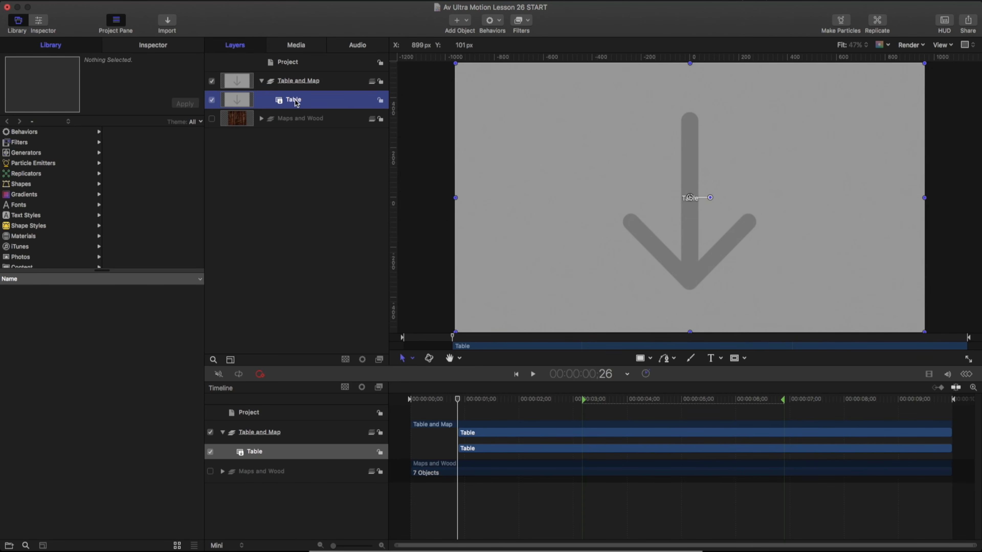
Step: Fill the Table drop zone with the dark abstract-blank-board wood image from the project's media
left_click(159, 46)
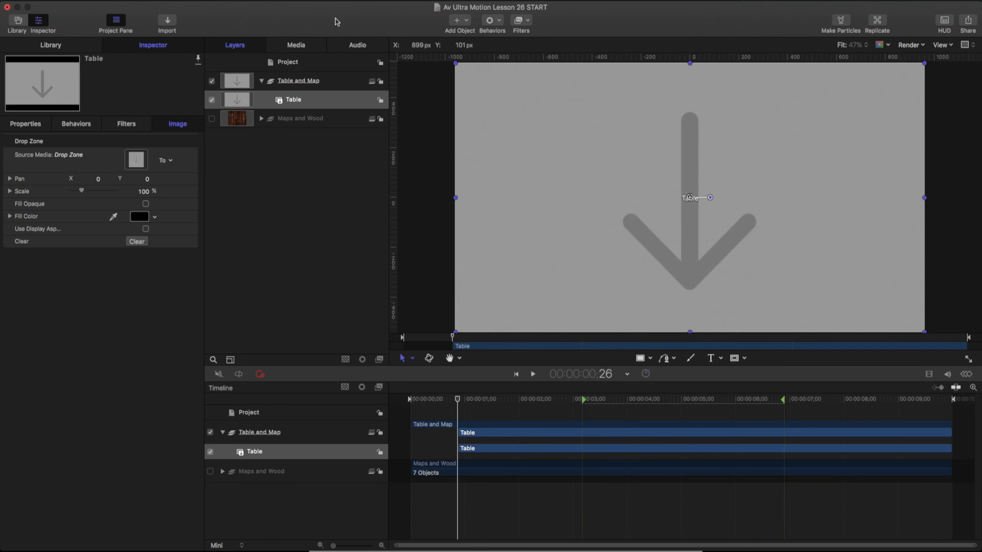
left_click(296, 44)
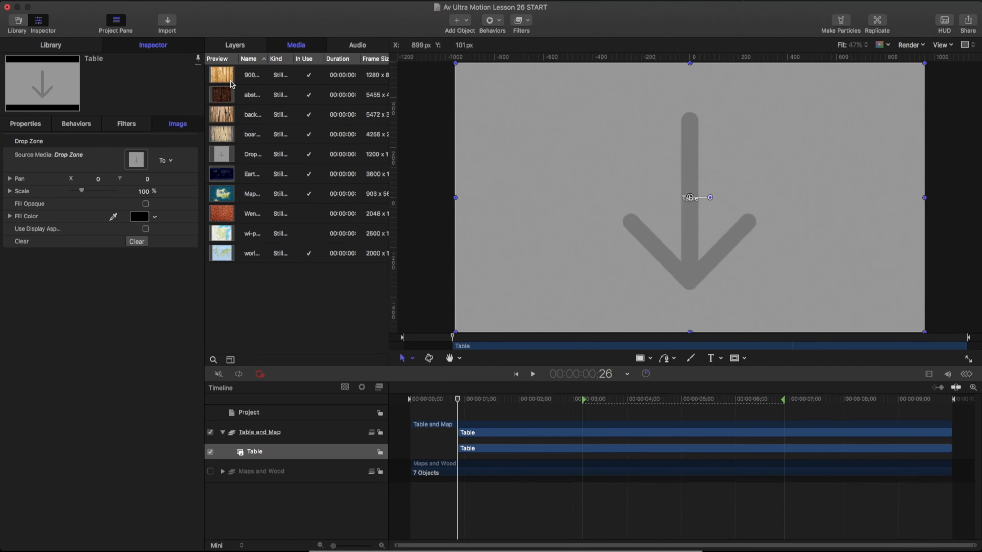
left_click_drag(225, 102, 134, 162)
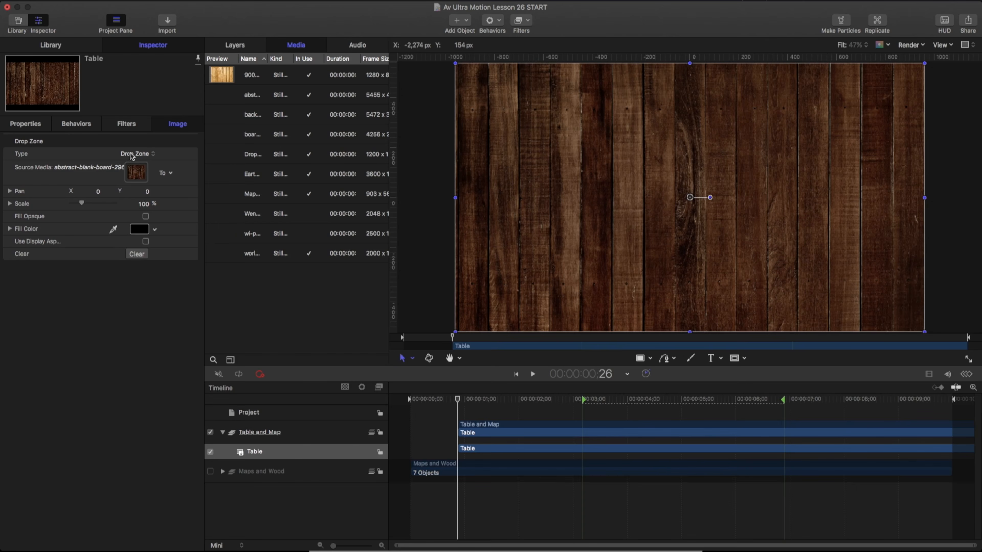
left_click(235, 44)
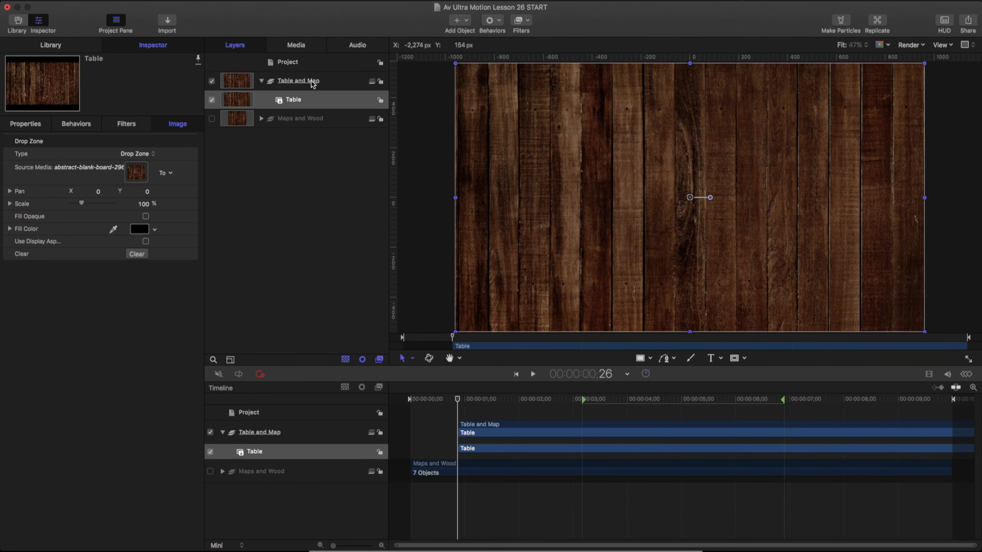
Step: Draw a white rectangle about 1,000 by 620 px over the wooden table in the Table and Map group
left_click(646, 360)
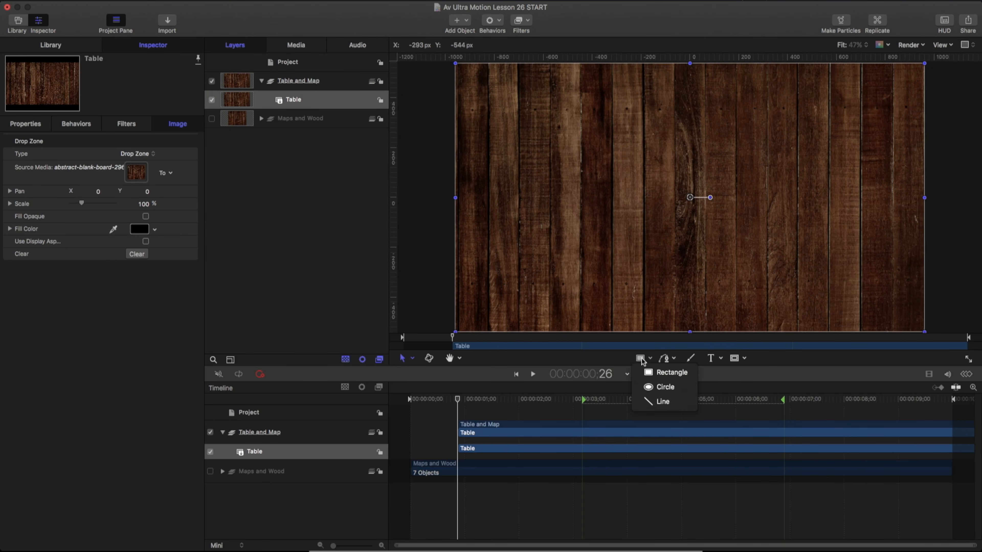
left_click(641, 360)
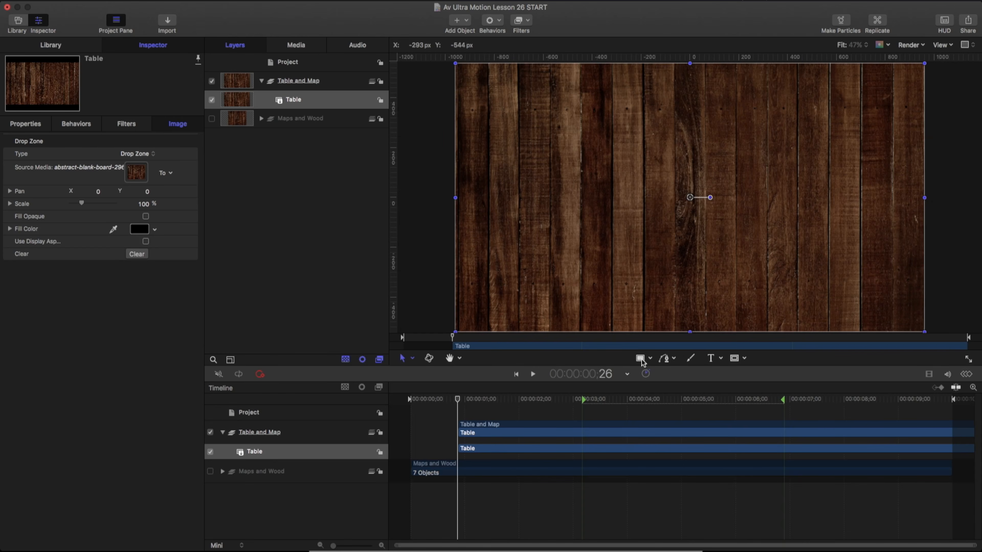
left_click(641, 359)
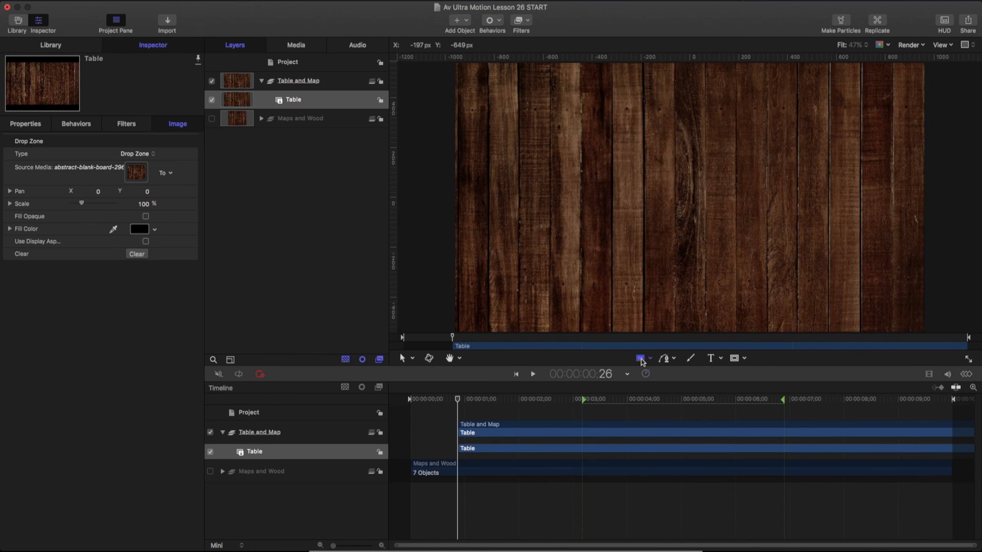
mouse_move(581, 152)
left_mouse_down()
mouse_move(642, 195)
mouse_move(826, 266)
mouse_move(827, 304)
left_mouse_up()
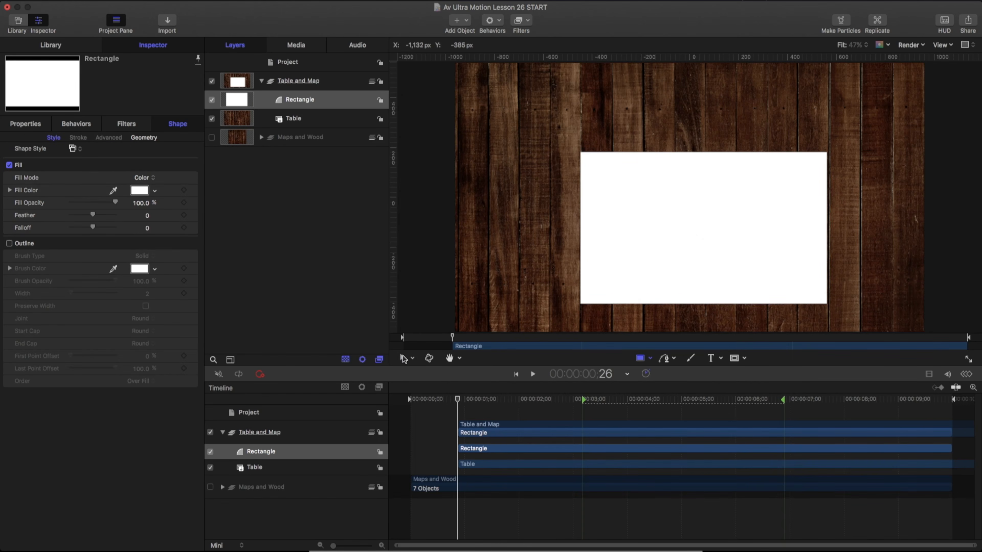
Step: Place a vertical and a horizontal guide through the canvas centre and centre the white rectangle on them
left_click(403, 359)
left_click_drag(703, 230, 690, 200)
left_click_drag(395, 201, 690, 175)
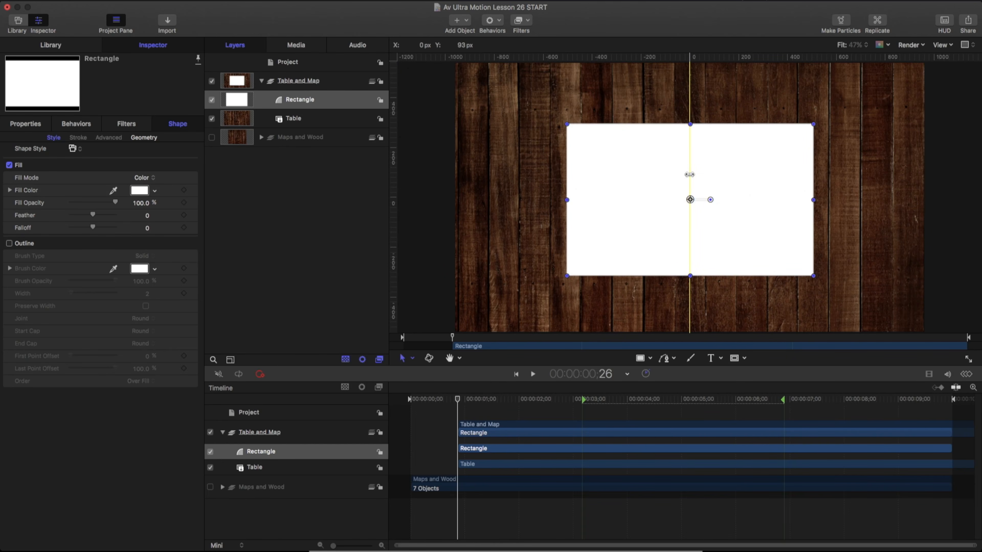
left_click(943, 45)
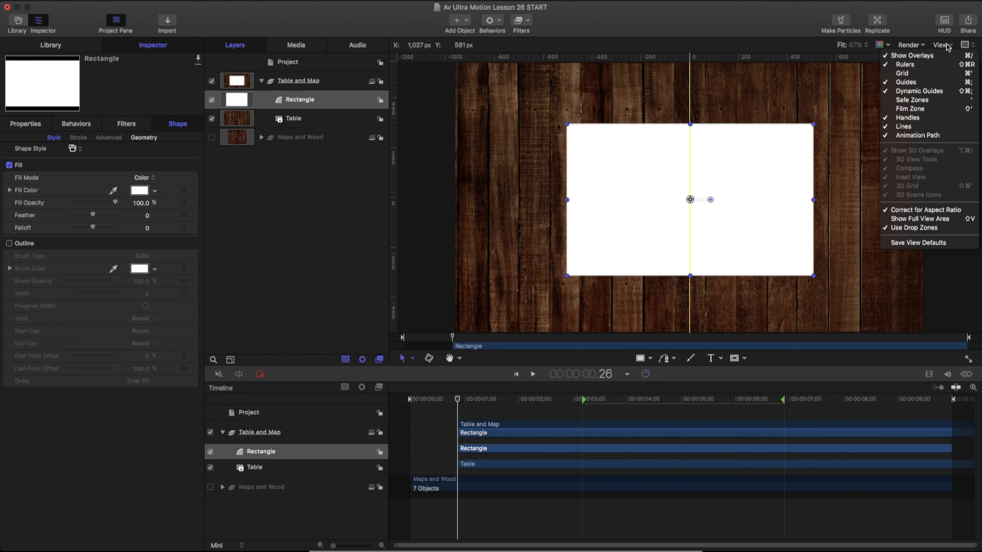
left_click_drag(421, 58, 445, 199)
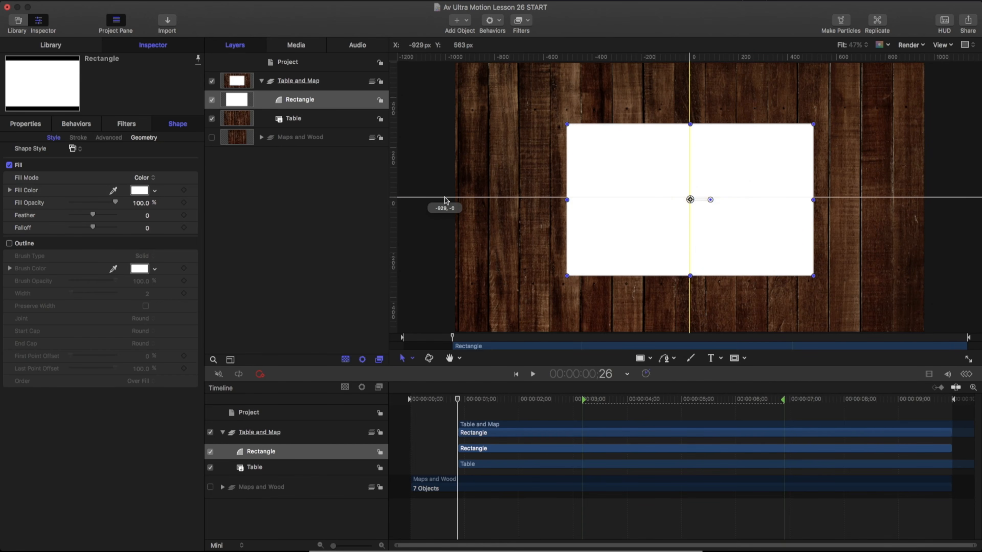
left_click_drag(667, 226, 662, 229)
Step: Hide the canvas overlays and show them again
left_click(941, 45)
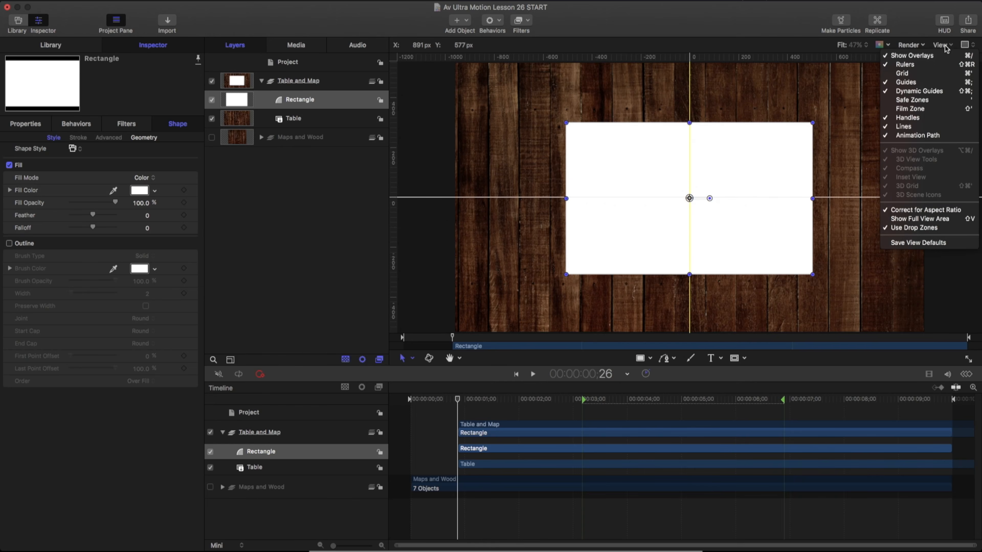
left_click(941, 58)
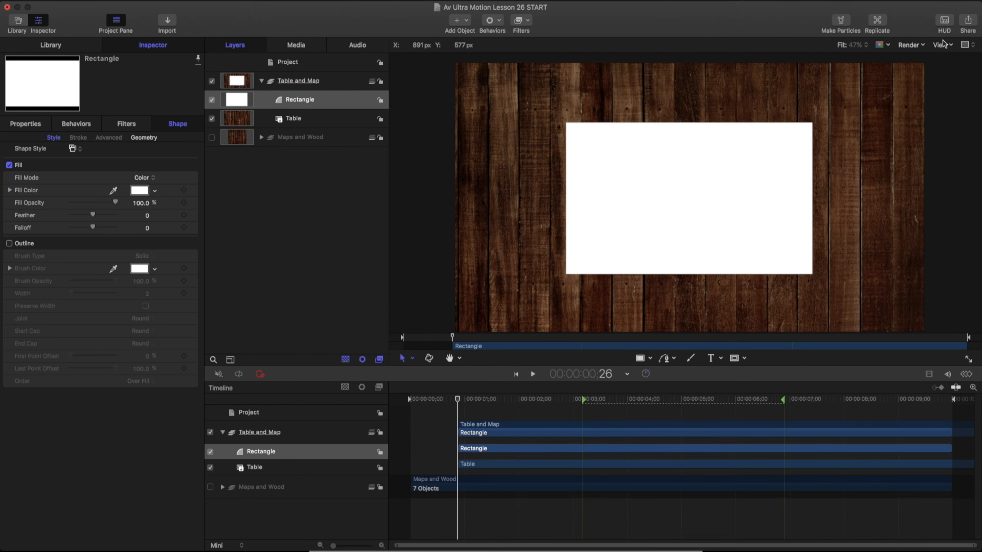
left_click(941, 45)
left_click(940, 57)
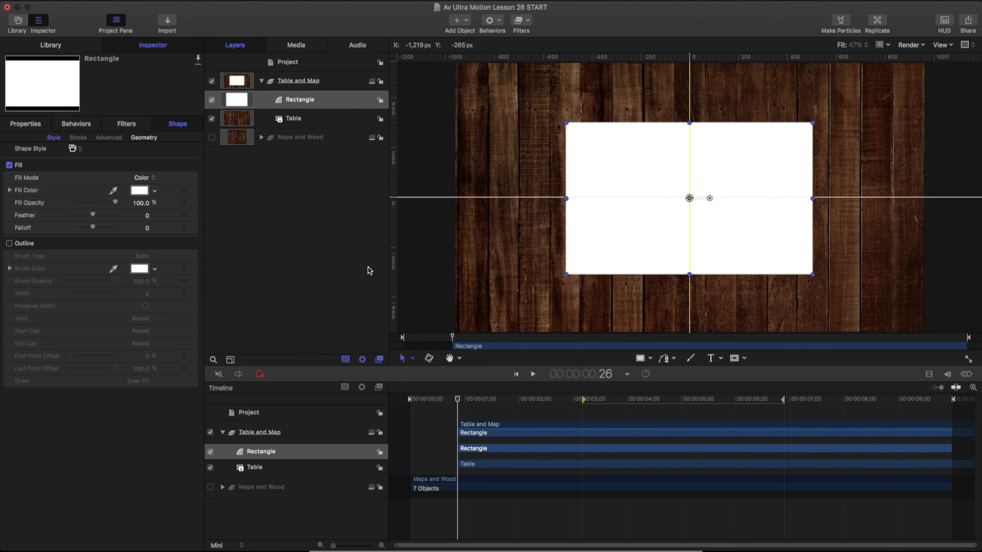
Step: Add a second drop zone above the rectangle in the Table and Map group and name it "Map"
left_click(467, 23)
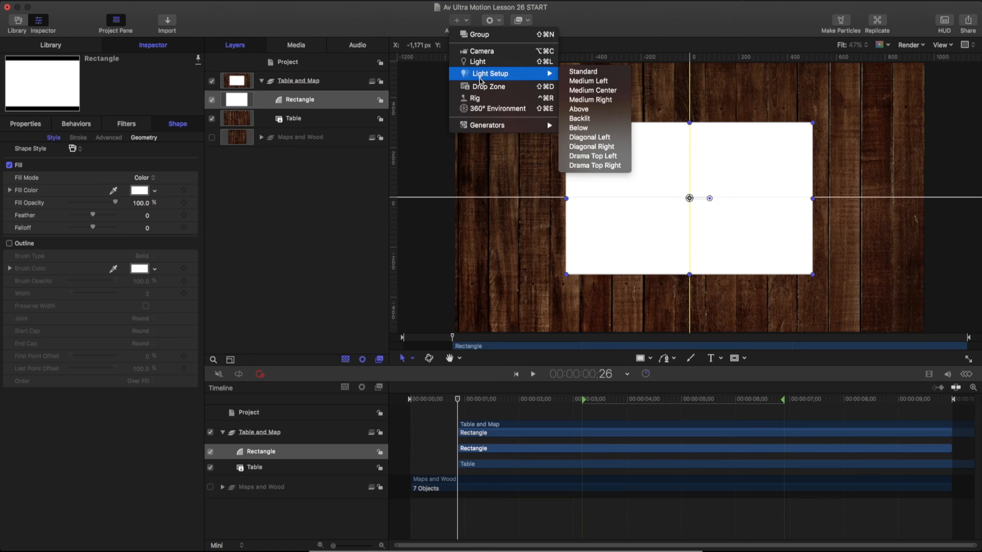
left_click(478, 86)
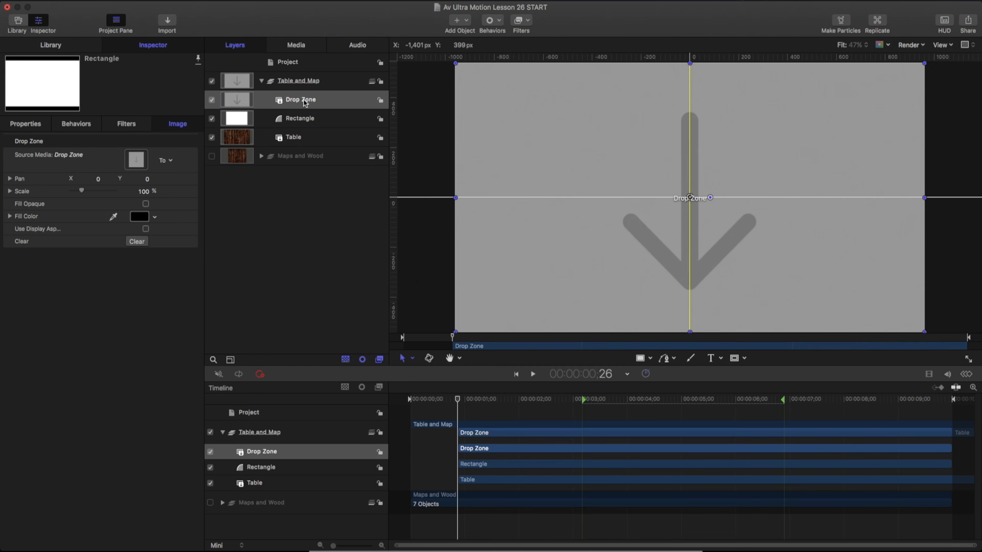
double_click(303, 100)
left_click_drag(322, 99, 260, 103)
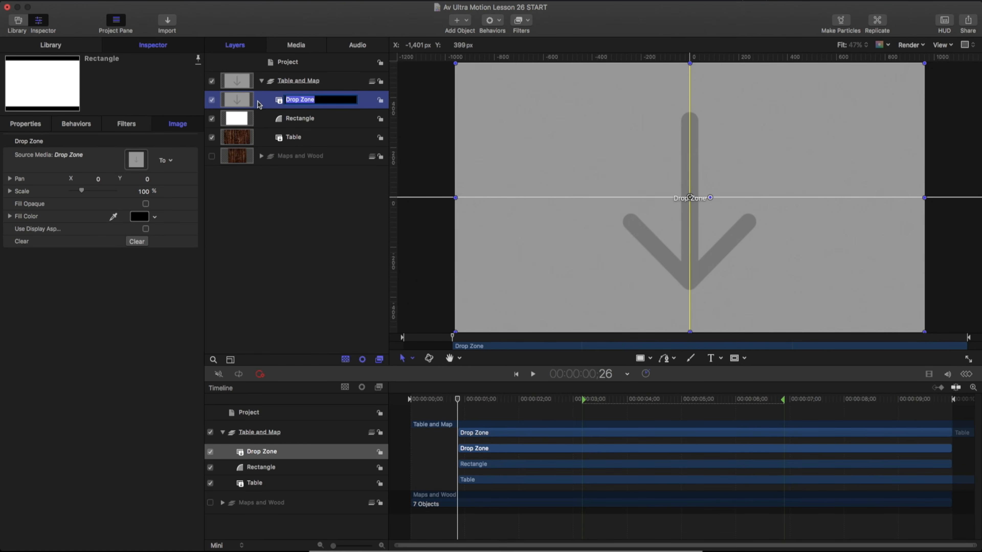
type("Map")
key("Return")
Step: Fill the Map drop zone with the wi-physical_lg image from the project's media
left_click(297, 46)
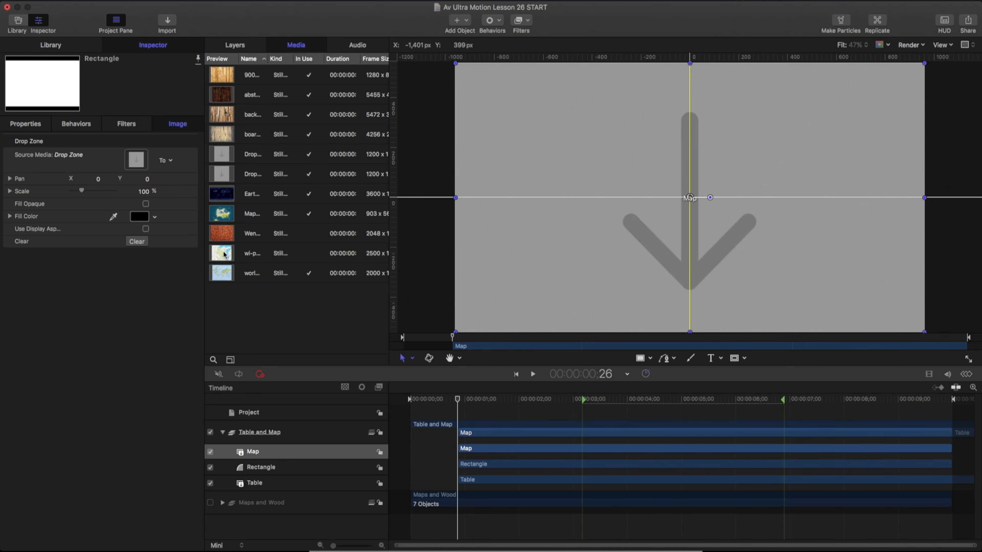
left_click_drag(223, 257, 138, 164)
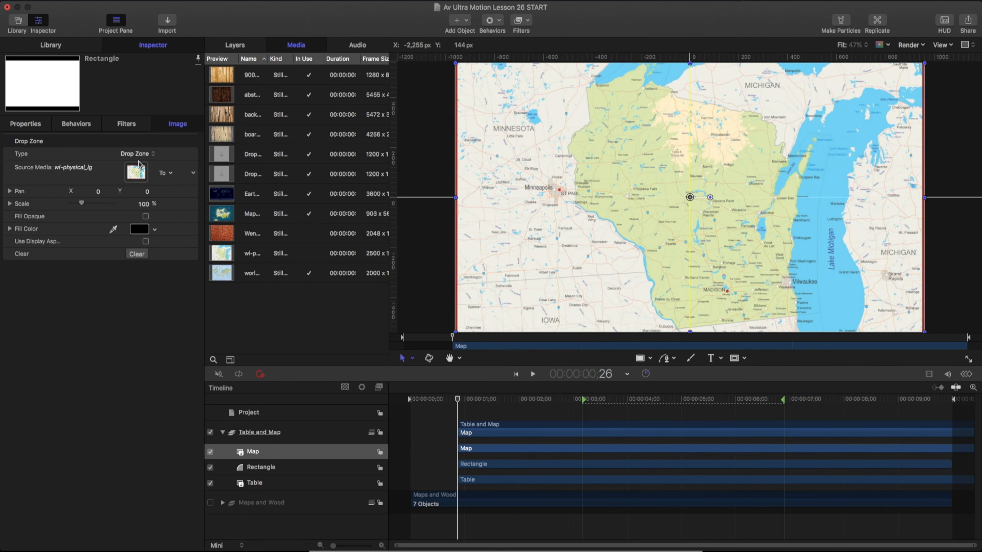
left_click(245, 47)
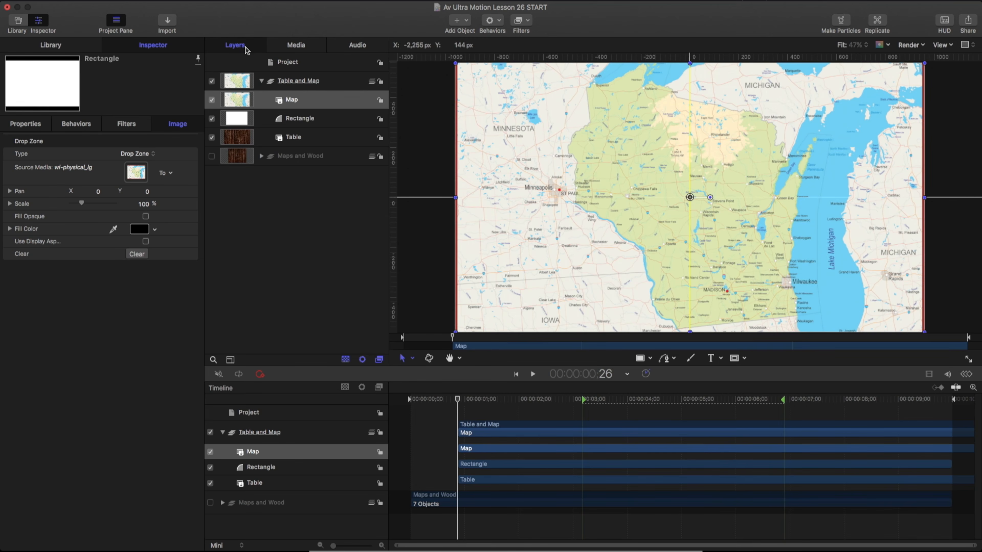
Step: Scale the Map layer to 51 % and the image inside its drop zone to 104 %
left_click(26, 124)
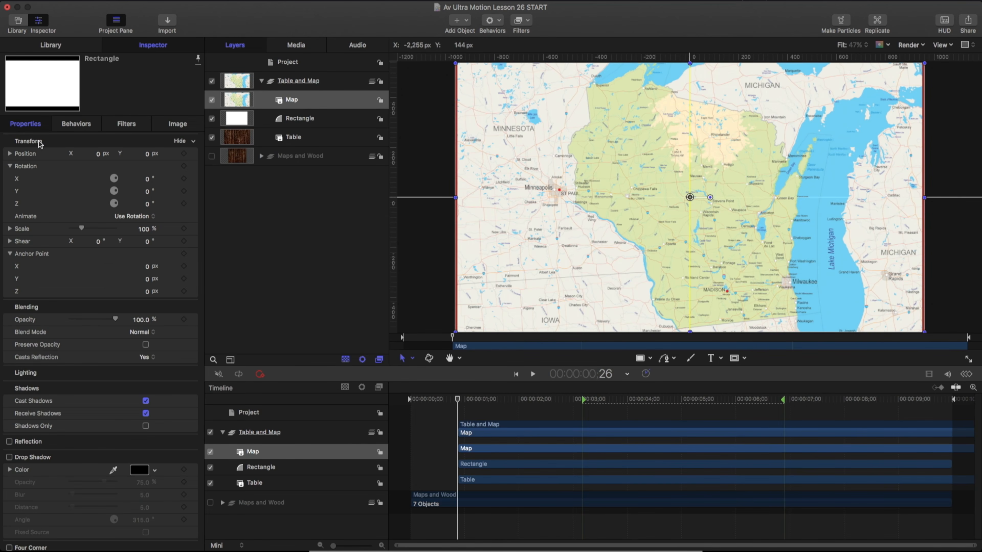
left_click_drag(82, 229, 77, 228)
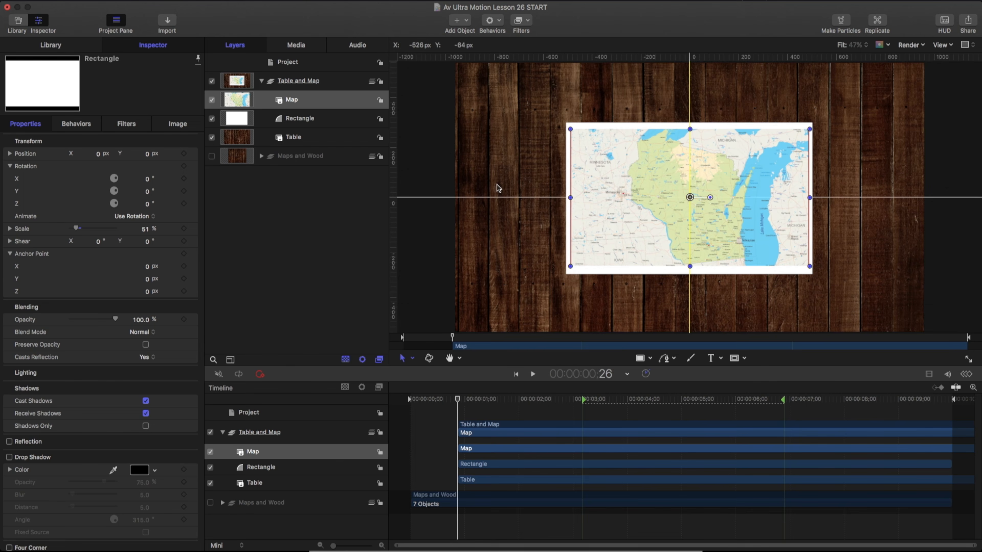
left_click(171, 126)
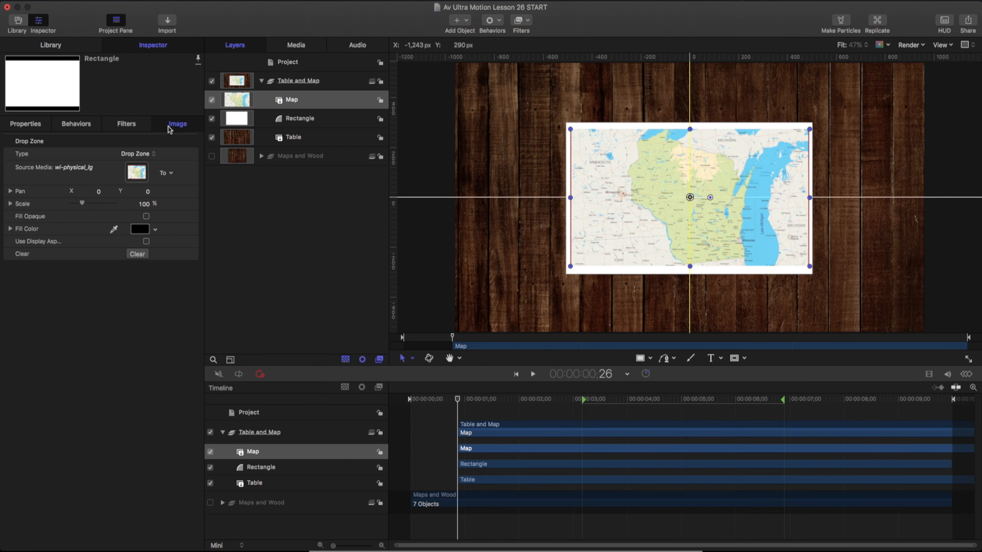
left_click_drag(82, 205, 82, 205)
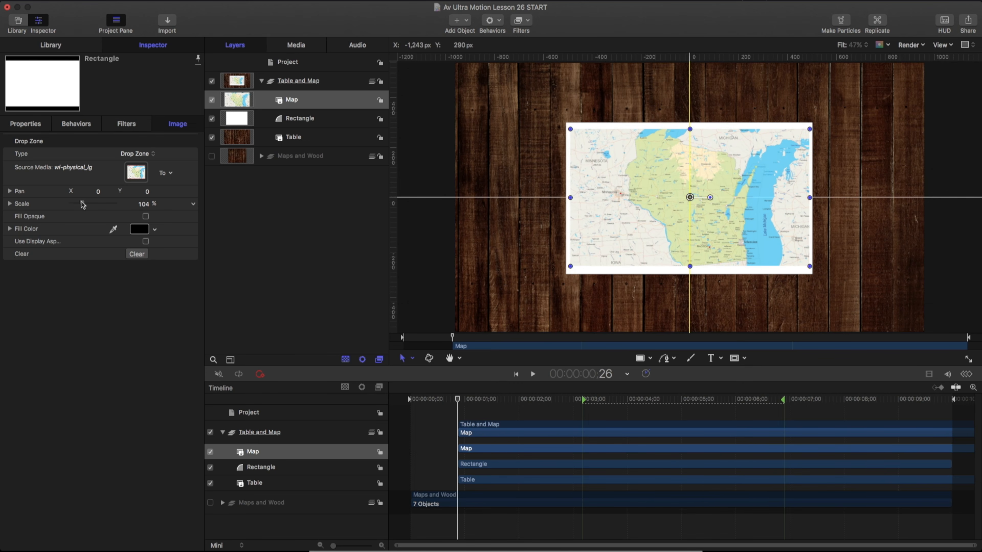
Step: Give the Map layer a drop shadow with opacity 85 %, blur 9 and distance 7
left_click(25, 123)
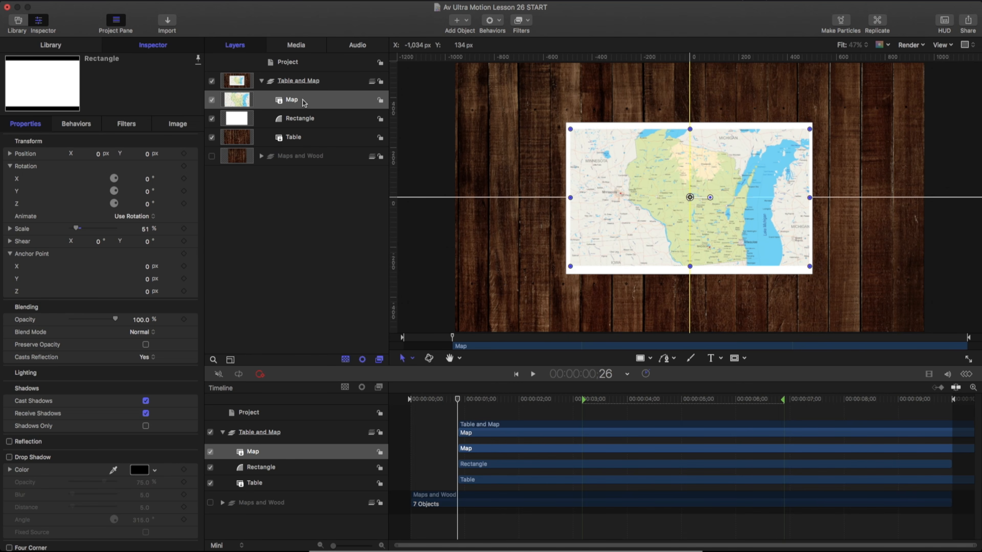
left_click(9, 457)
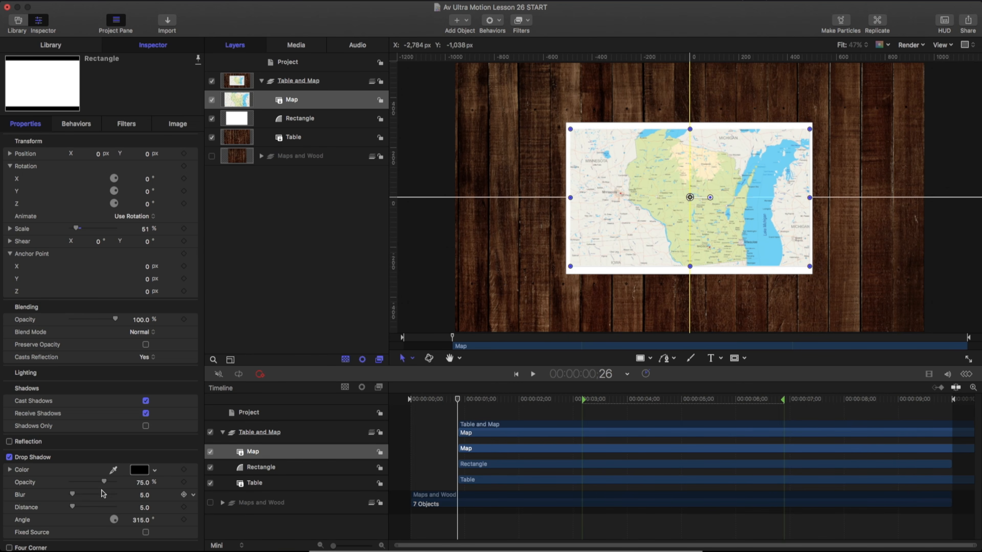
left_click_drag(106, 485, 74, 494)
left_click(139, 486)
type("85")
key("Return")
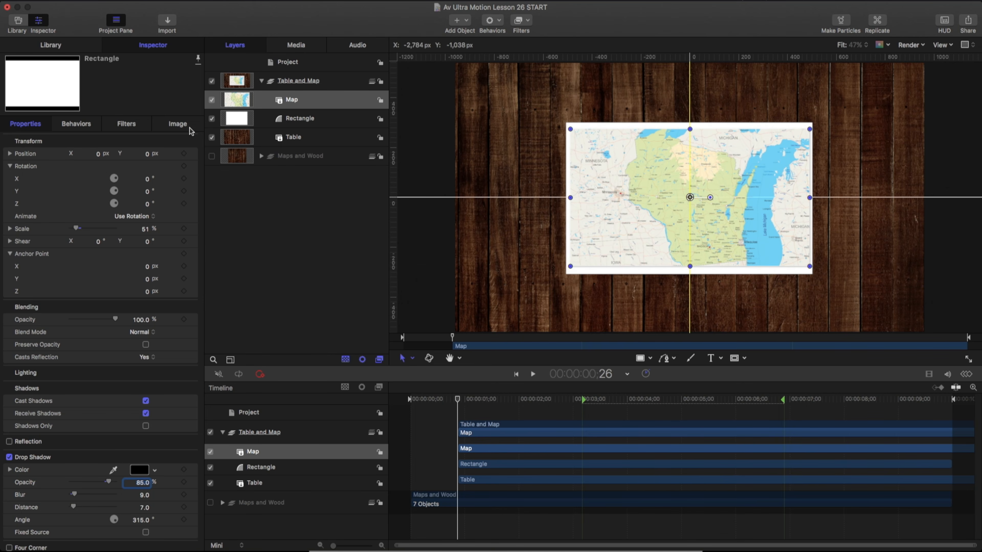
Step: Give the Rectangle layer a drop shadow with opacity 95 % and blur 8
left_click(306, 120)
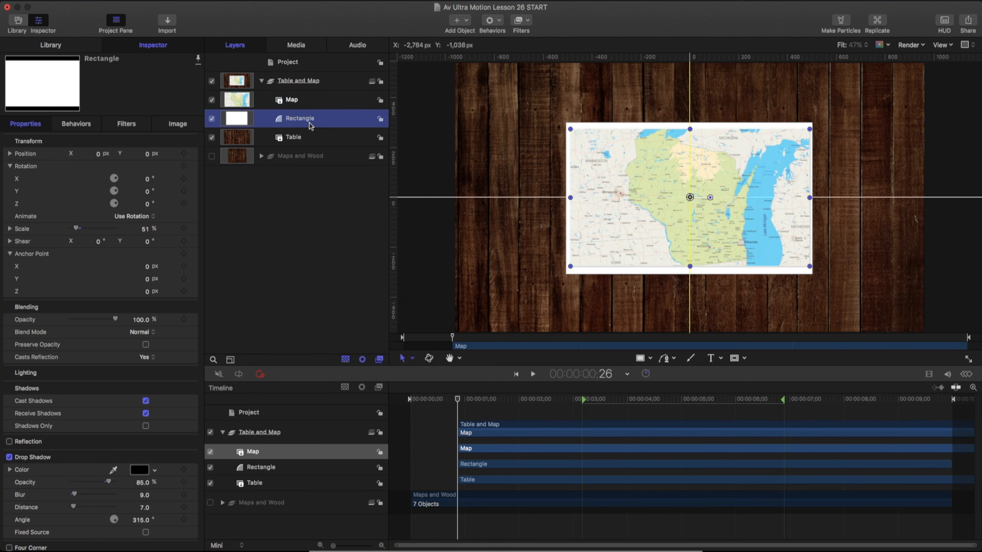
left_click(9, 457)
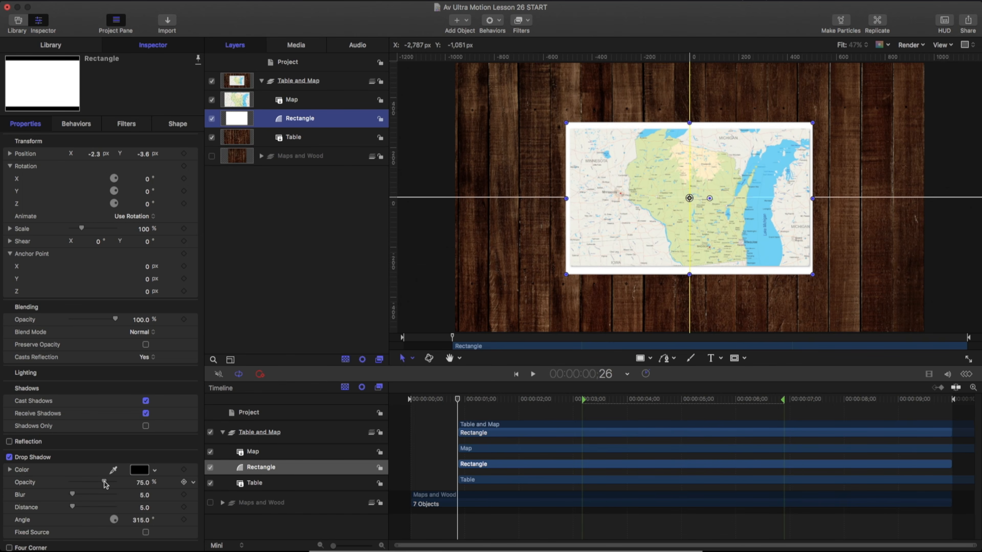
left_click_drag(111, 481, 110, 481)
left_click(144, 484)
type("95")
key("Return")
left_click(75, 496)
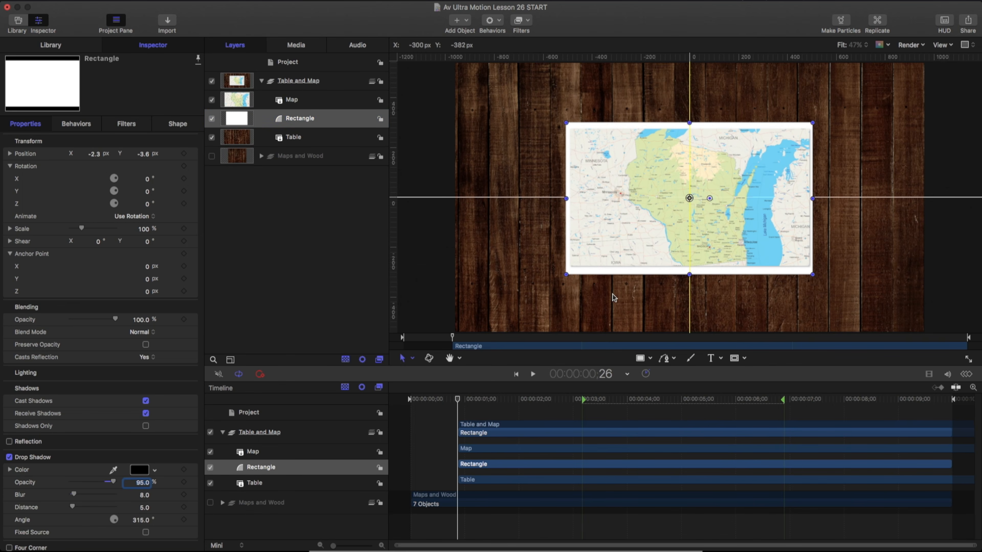
Step: Examine the drop shadows and white border along the lower edge of the map and its frame up close
key("super+space")
left_click_drag(515, 218, 537, 250, "super")
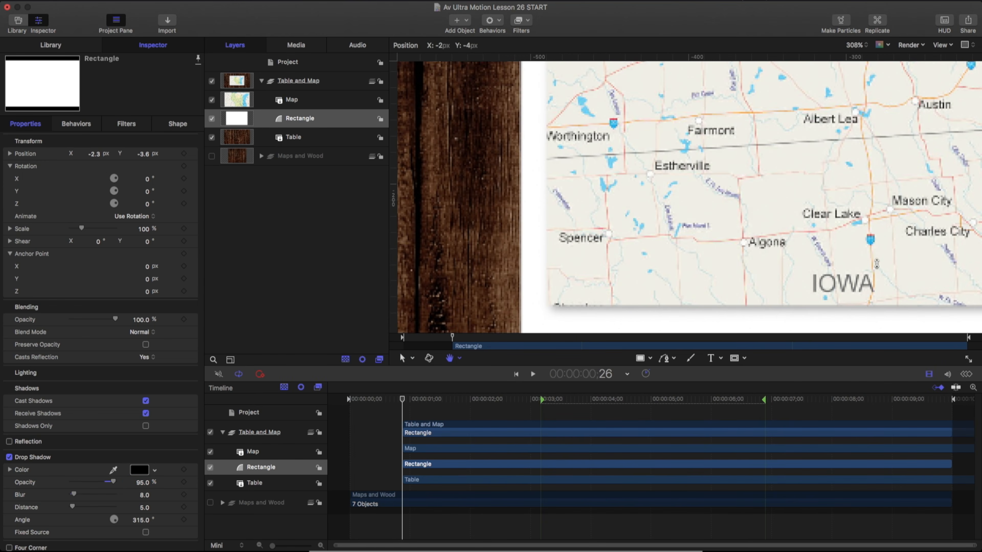
key("space")
mouse_move(889, 269)
left_mouse_down()
mouse_move(741, 209)
mouse_move(725, 146)
mouse_move(359, 125)
left_mouse_up()
left_click_drag(918, 154, 536, 194)
left_click_drag(835, 172, 800, 161)
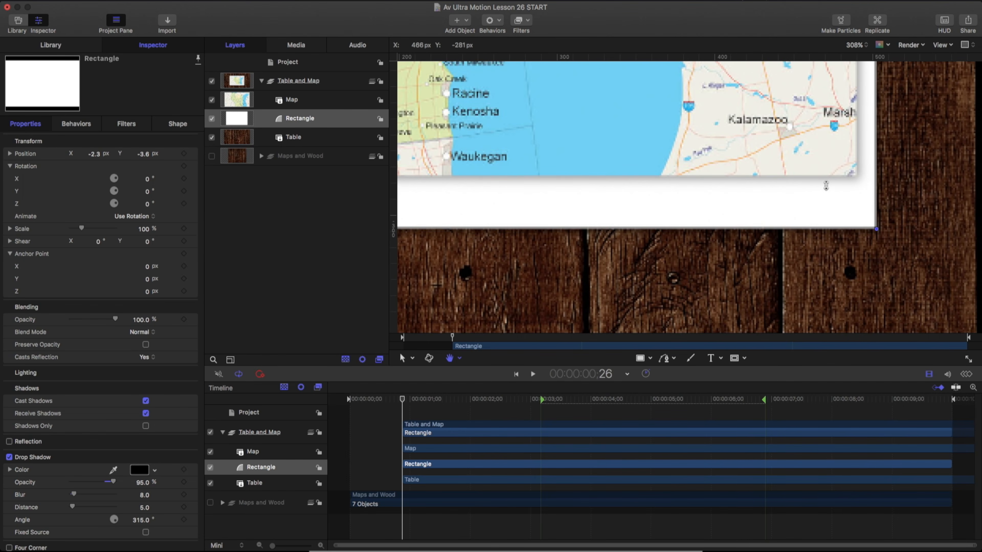
key("z")
left_click_drag(794, 157, 656, 172)
key("h")
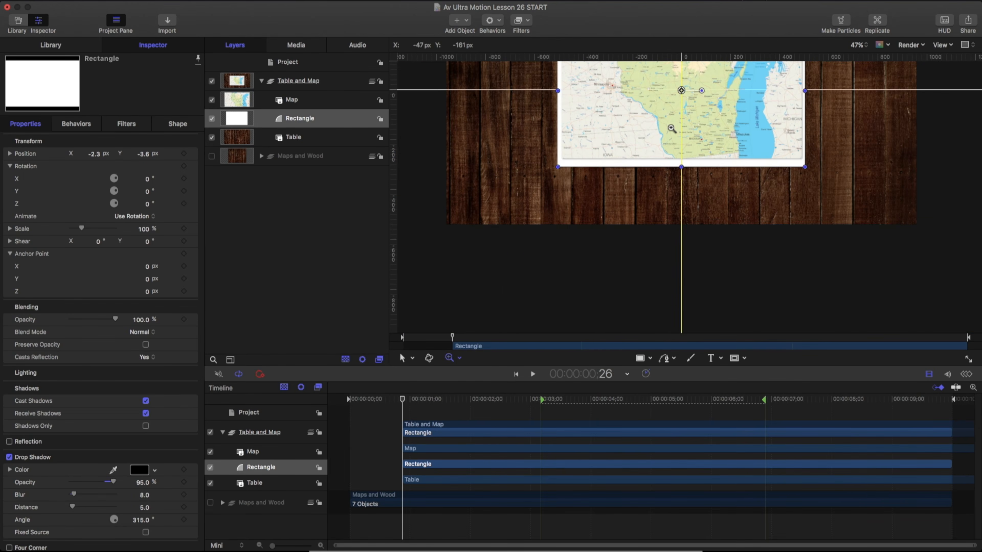
left_click_drag(681, 89, 684, 181)
Step: Adjust the bottom, top and right edges of the rectangle shape to even out the white border around the map
left_click(413, 359)
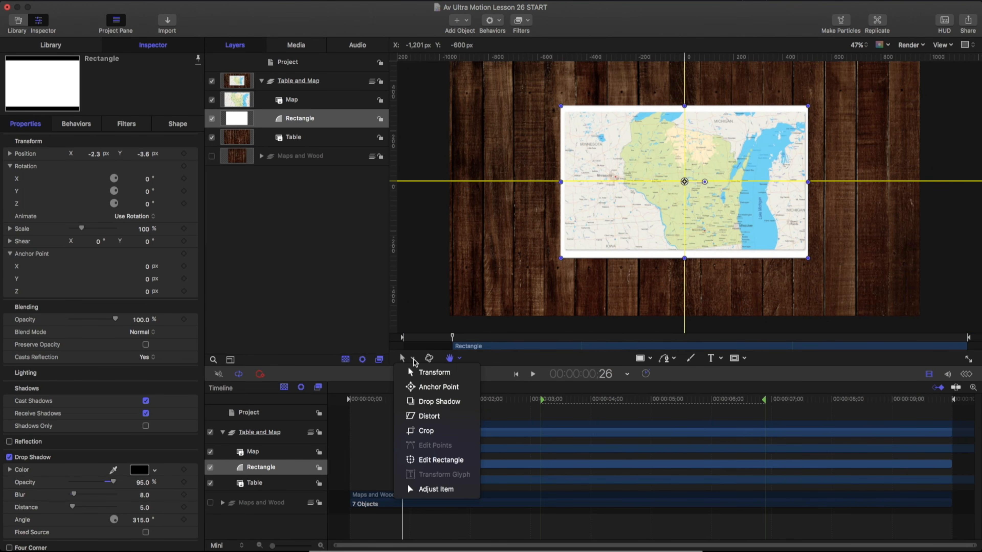
left_click(425, 460)
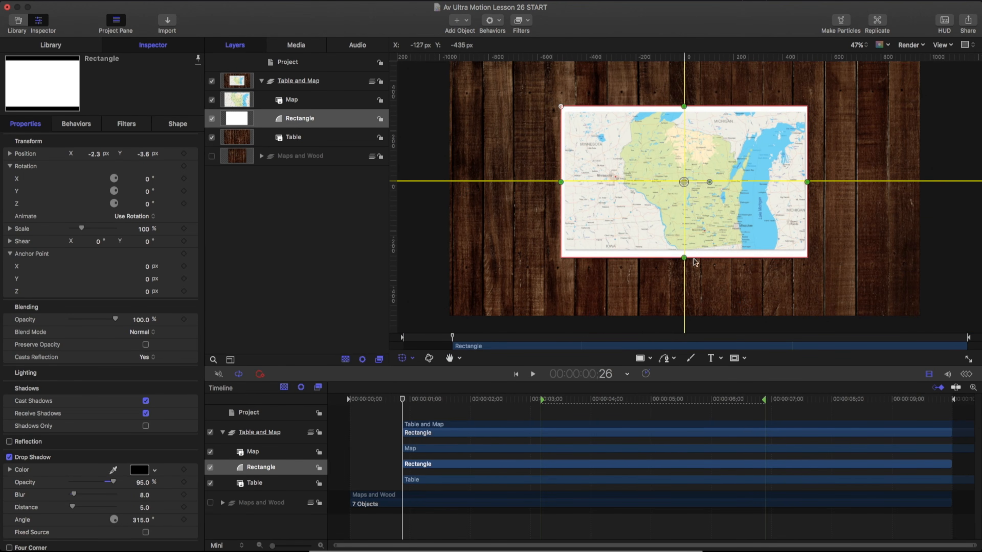
left_click_drag(685, 261, 685, 258)
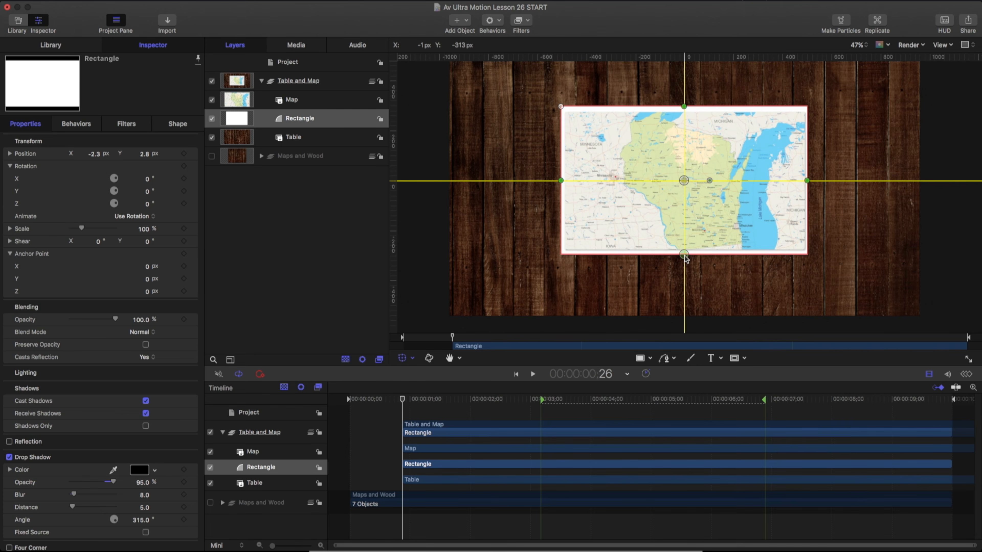
left_click_drag(685, 107, 684, 108)
left_click_drag(806, 180, 809, 180)
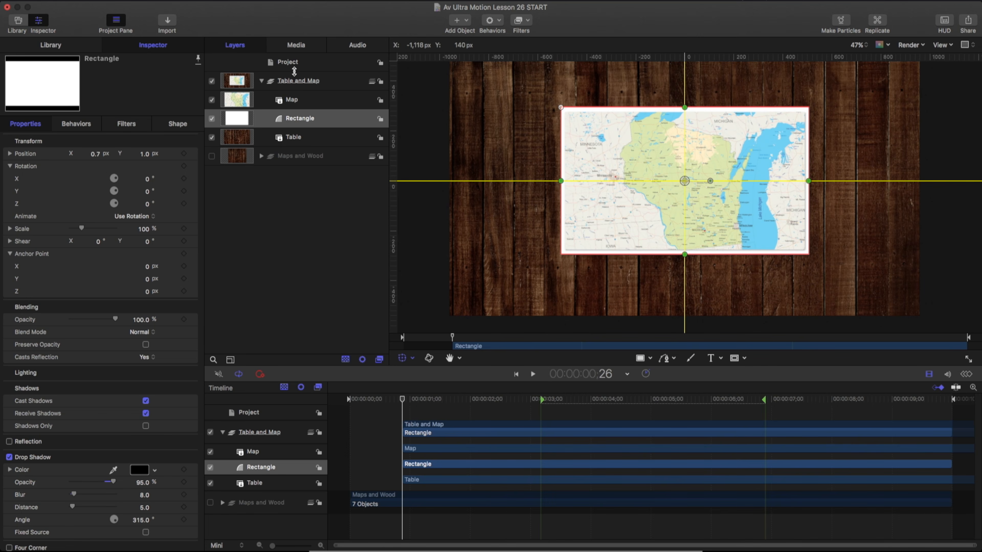
Step: Collapse and hide the Table and Map group, leaving nothing selected
left_click(298, 87)
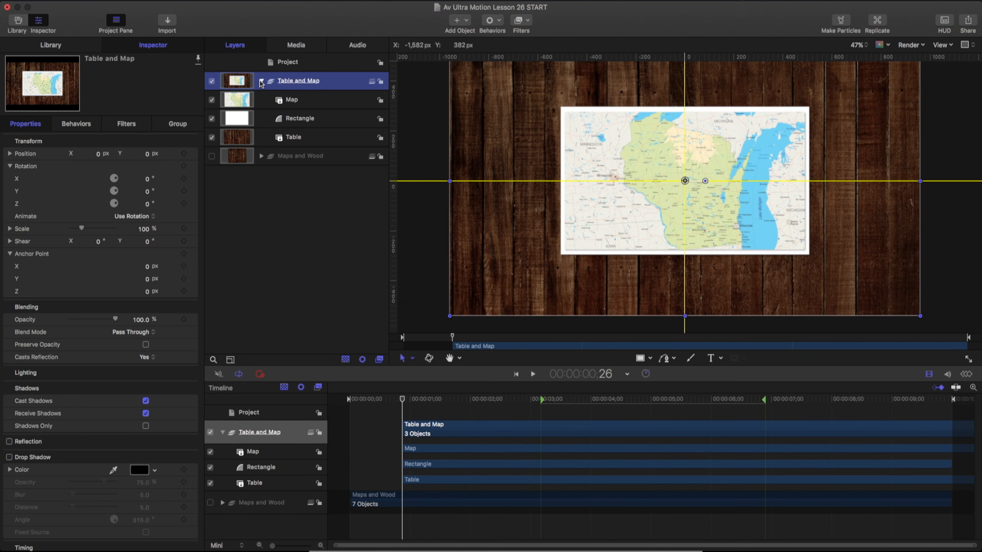
left_click(261, 82)
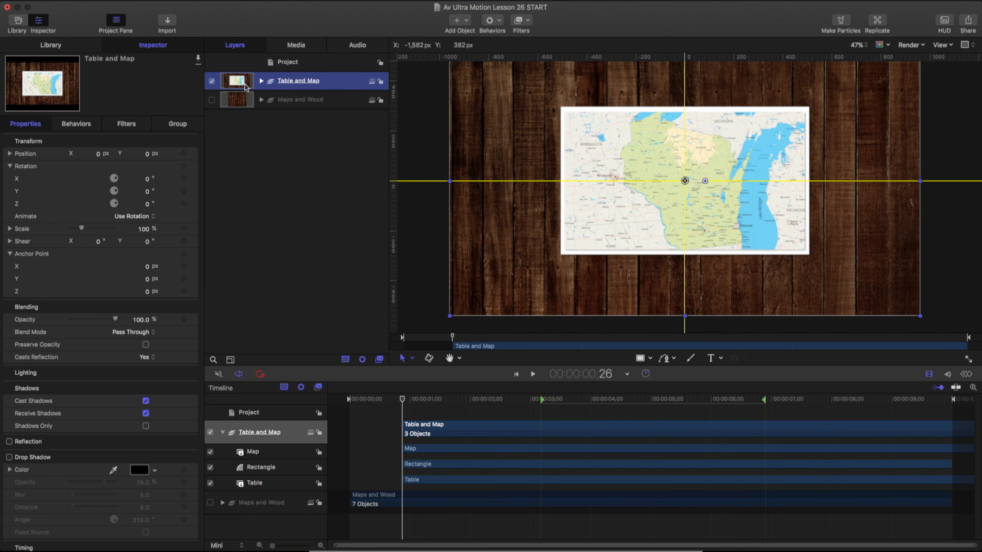
left_click(212, 82)
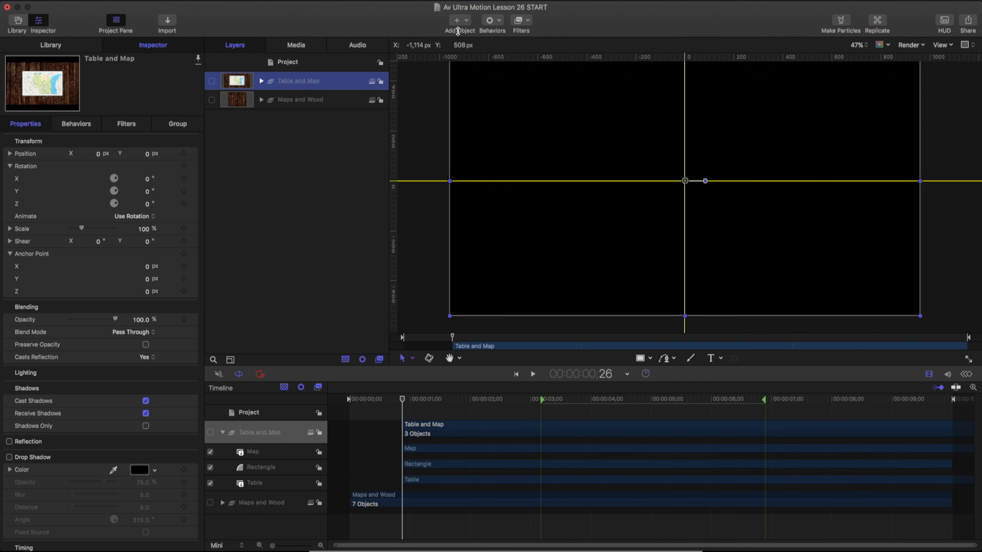
right_click(292, 151)
key("Escape")
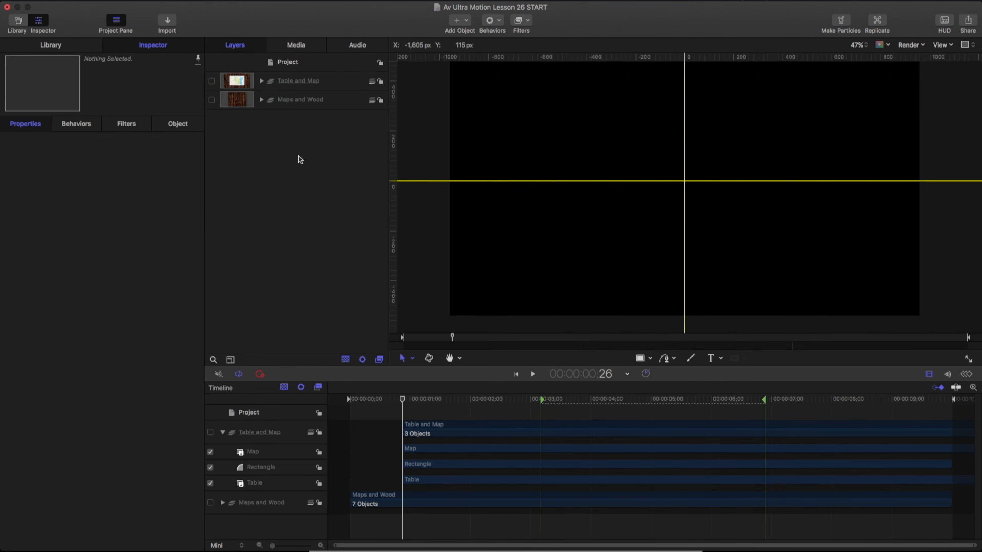
Step: Create a new group above Table and Map and name it "Waypoint"
key("super+shift+n")
double_click(281, 82)
type("Waypoin")
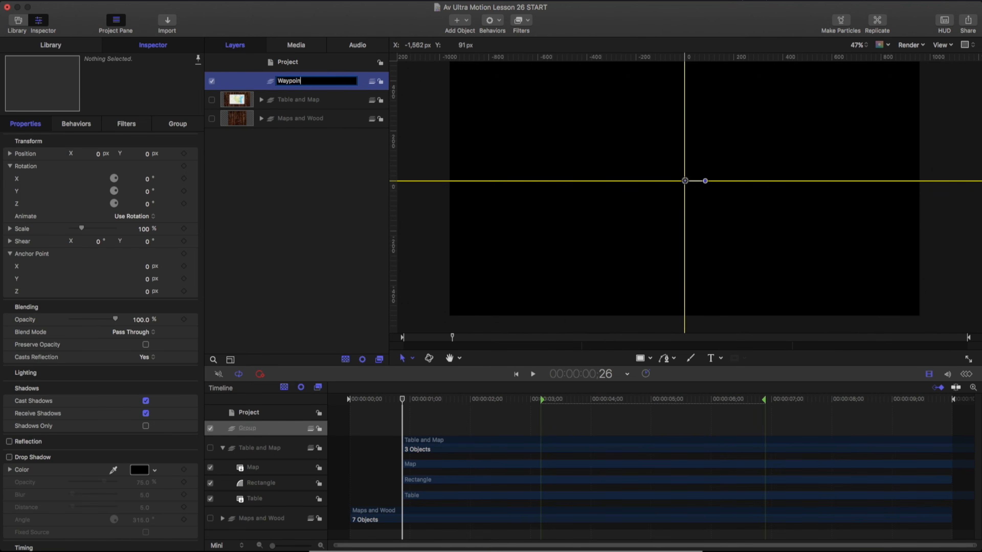
type("t")
key("Return")
Step: Draw a white circle about 1000 px across, roughly centered on the canvas, in the Waypoint group
left_click(650, 359)
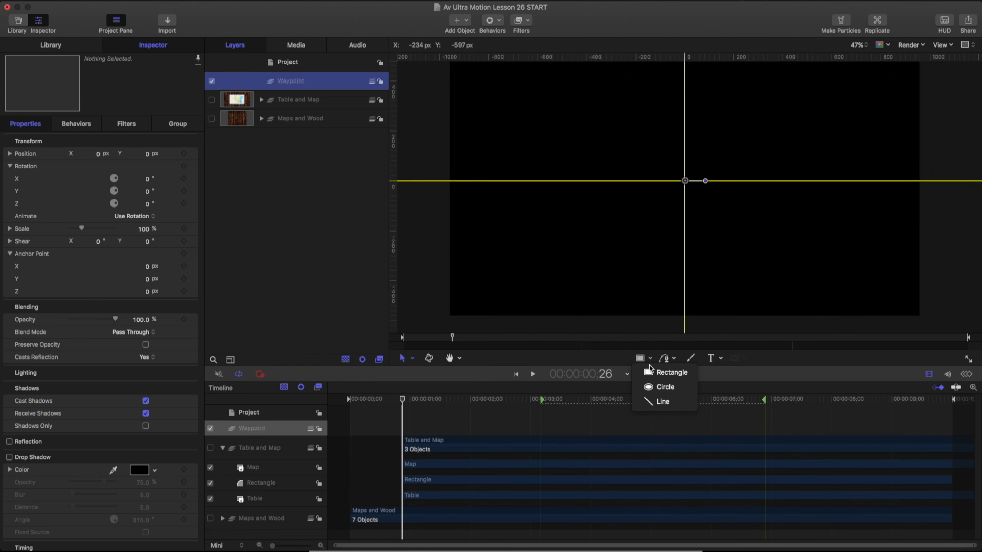
left_click(665, 387)
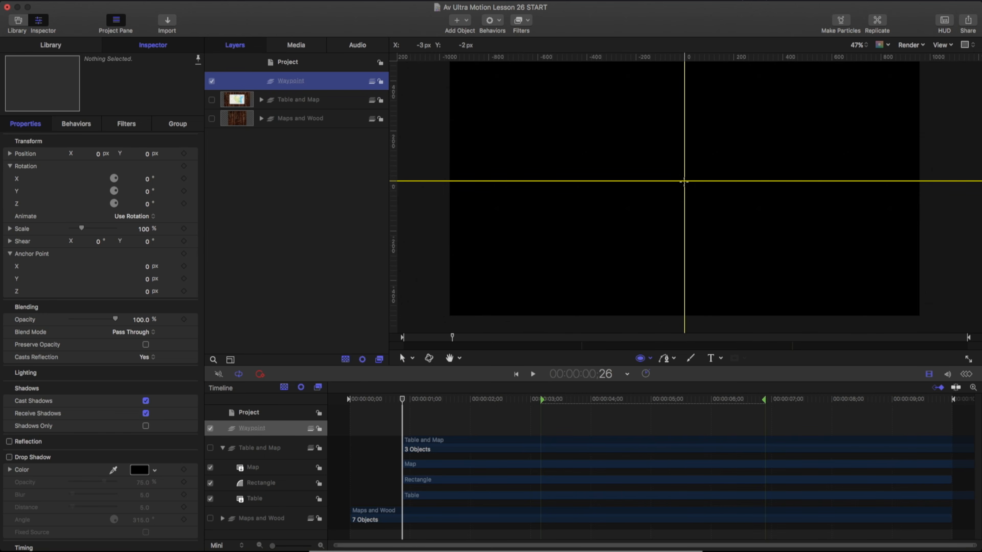
left_click_drag(683, 181, 563, 166)
left_click_drag(700, 210, 699, 215)
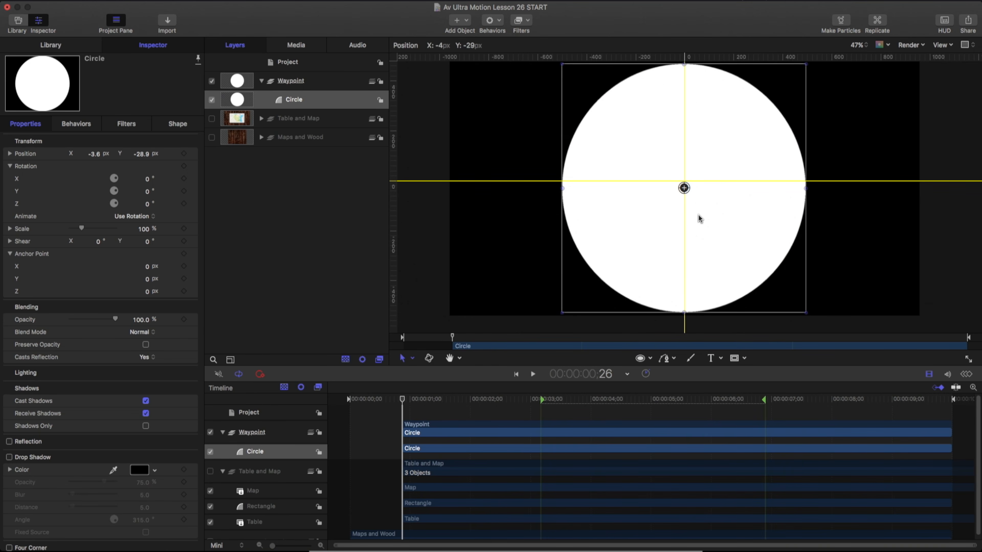
Step: Move the circle's anchor point up about 27 px to the canvas center and deselect the circle
left_click(413, 358)
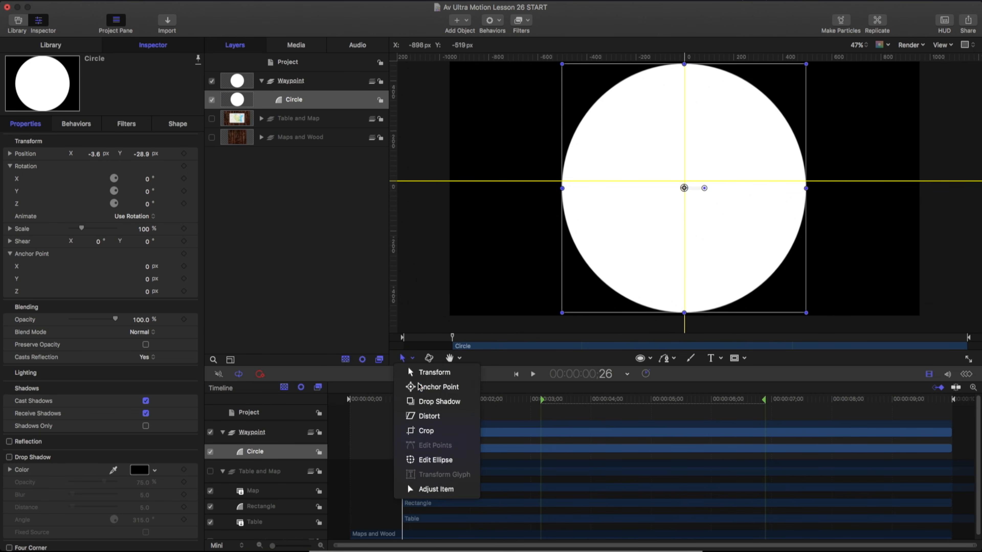
left_click(438, 387)
left_click_drag(683, 190, 684, 166)
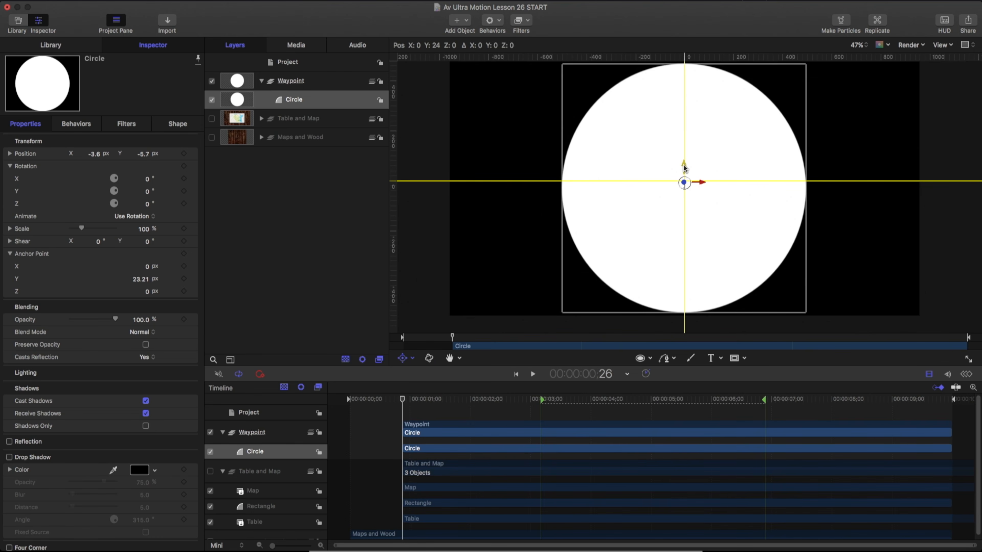
left_click(319, 247)
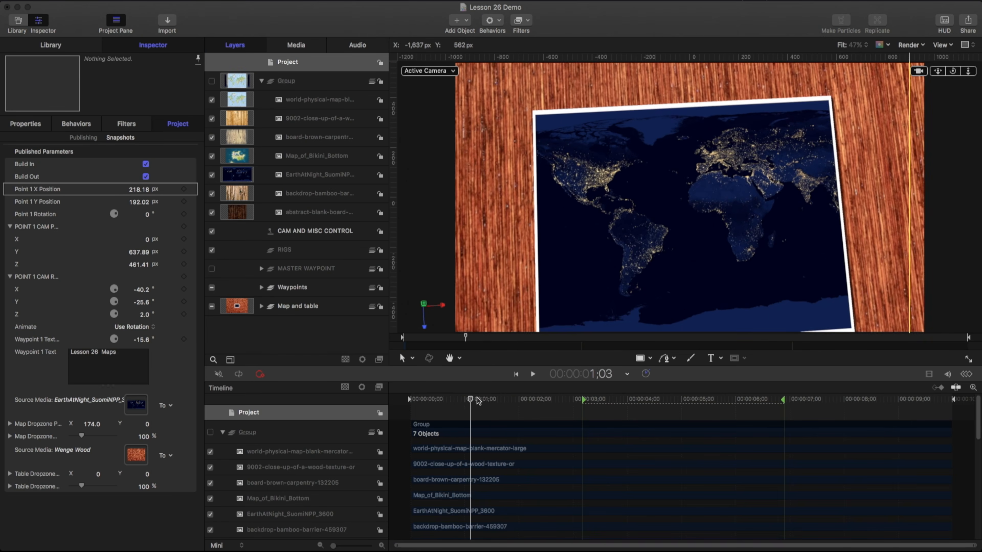
Step: Scrub through the Lesson 26 Demo project to preview the finished map animation, and return to the START project
left_click_drag(471, 399, 610, 400)
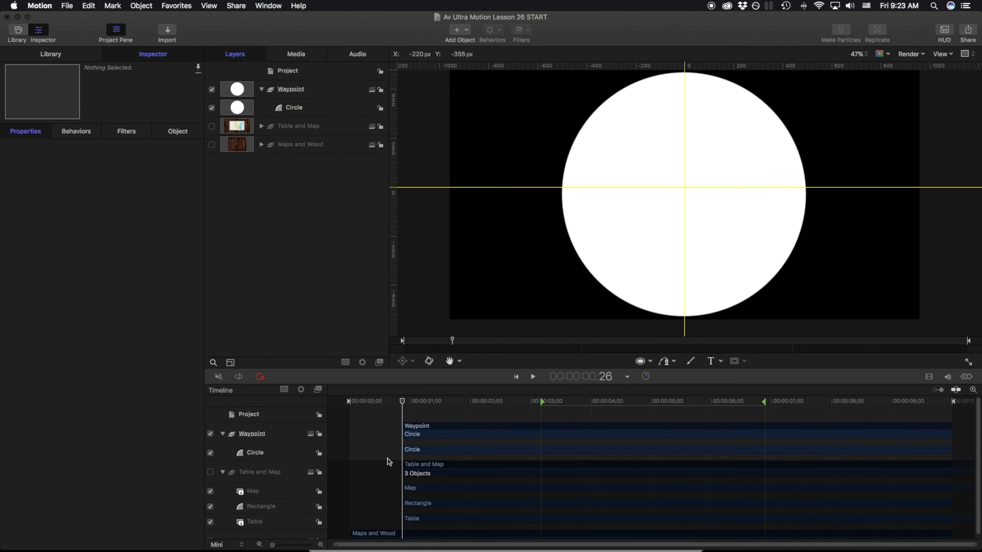
left_click_drag(402, 409, 403, 402)
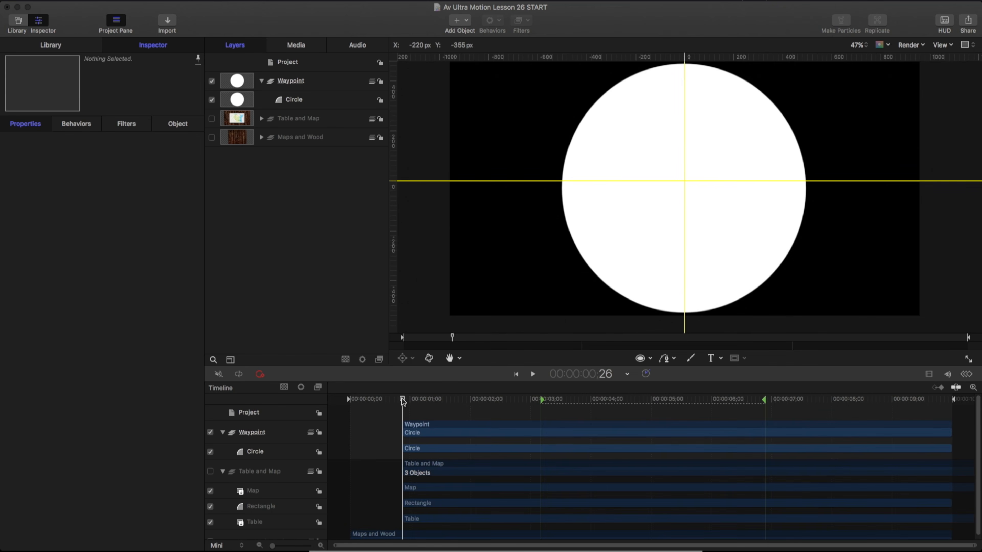
Step: Shift all layers in the project so that they start at frame 0
key("super+a")
left_click_drag(402, 402, 341, 406)
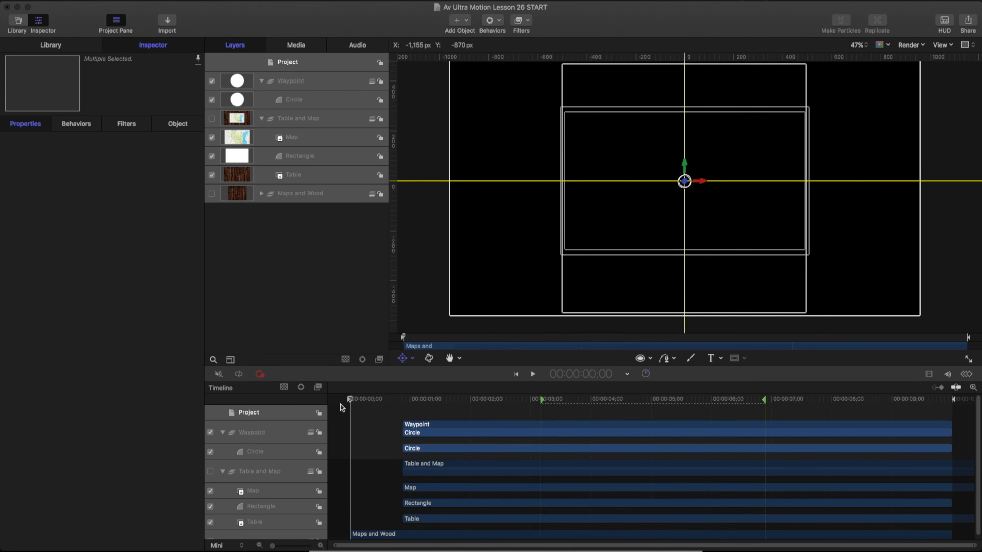
key("super+z")
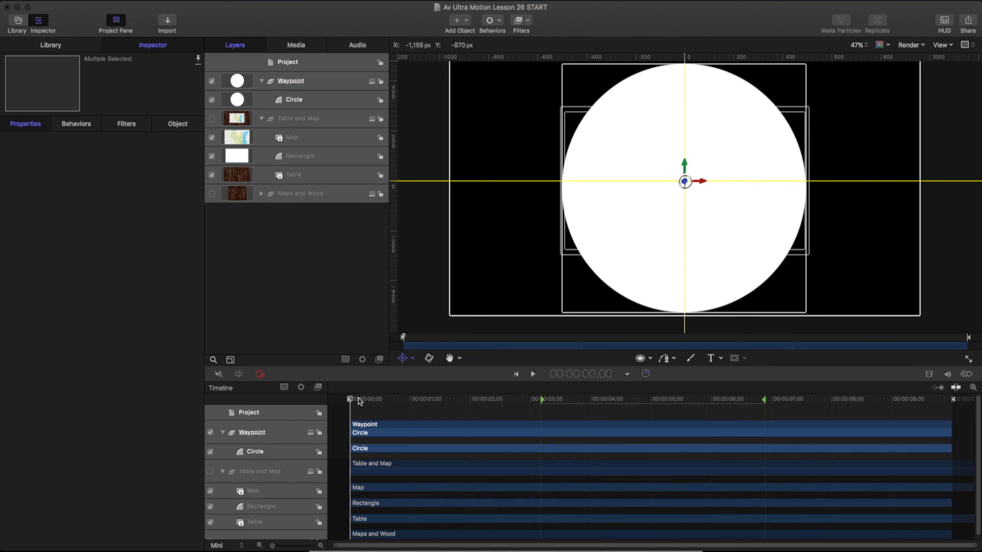
Step: Keyframe the Circle's scale from 0 % at 00:00:00;20 to 100 % at 00:00:01;20 and scrub the result
left_click_drag(356, 399, 390, 392)
key("shift+super+a")
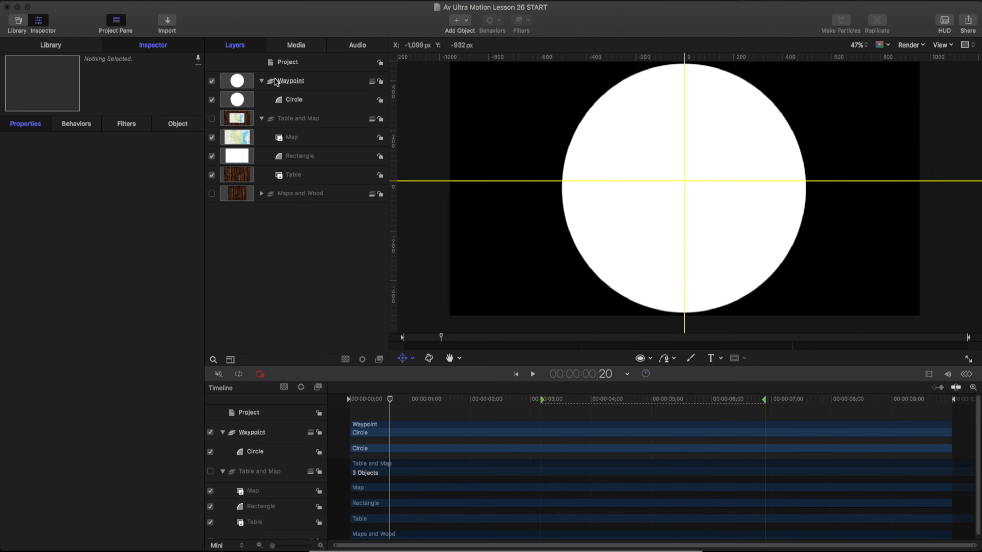
left_click(295, 99)
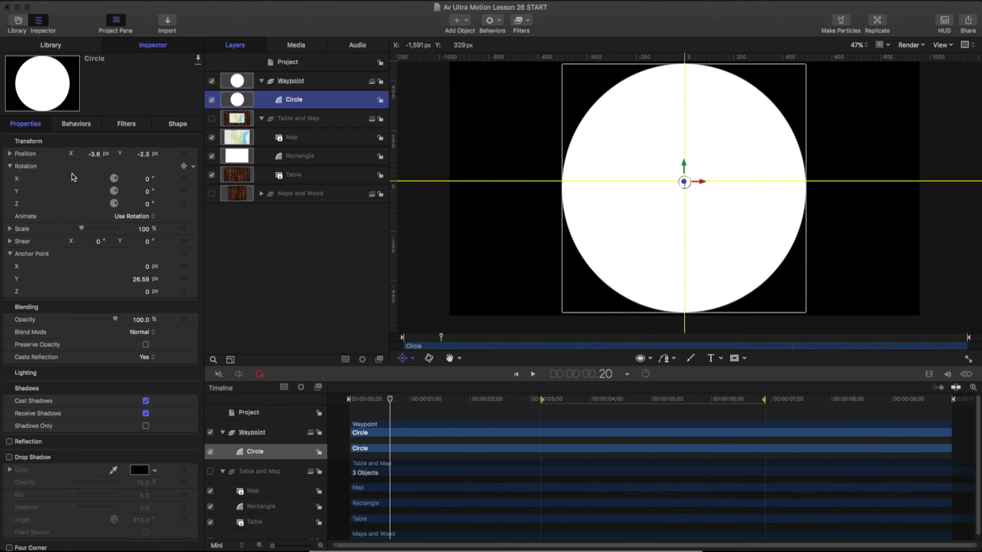
left_click_drag(81, 228, 67, 231)
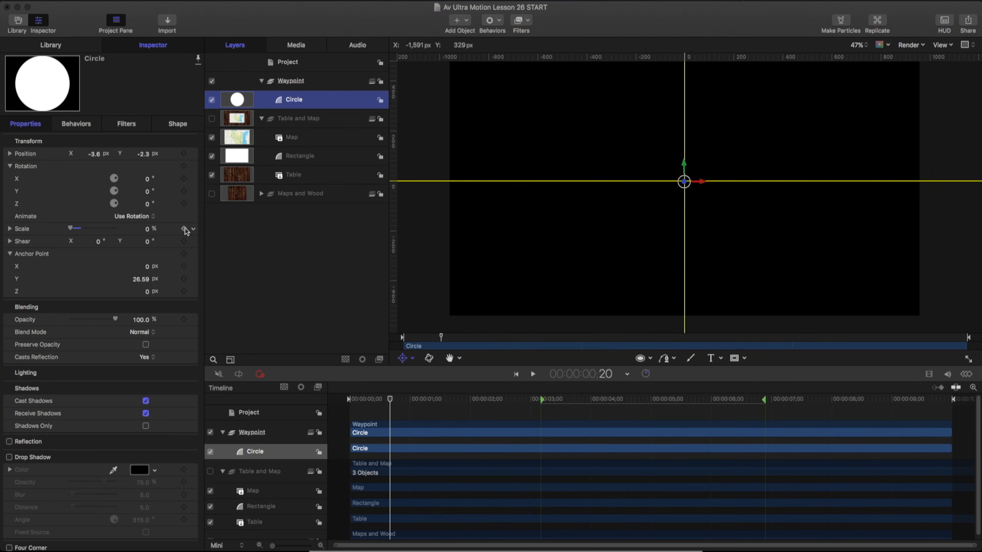
left_click_drag(390, 393, 450, 391)
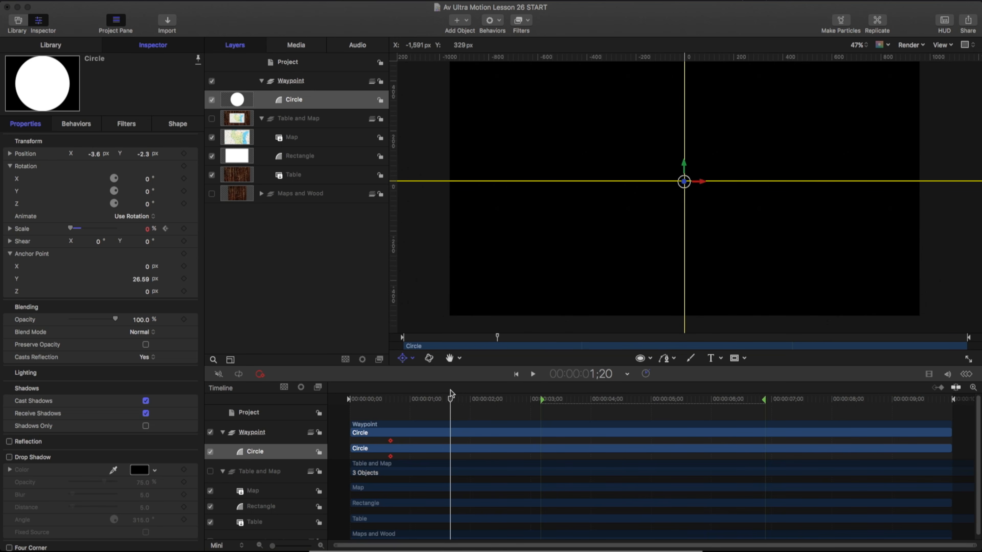
left_click(147, 229)
type("100")
key("Return")
left_click_drag(387, 398, 446, 388)
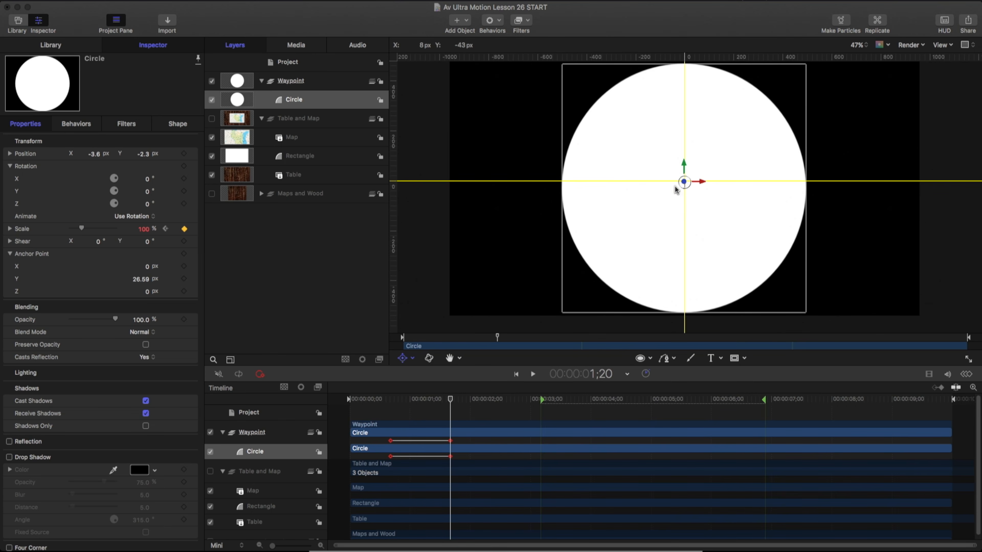
Step: Turn off the Circle's fill and give it a solid white outline of width 111, keyframed at 00:00:01;20
left_click(177, 125)
left_click(9, 165)
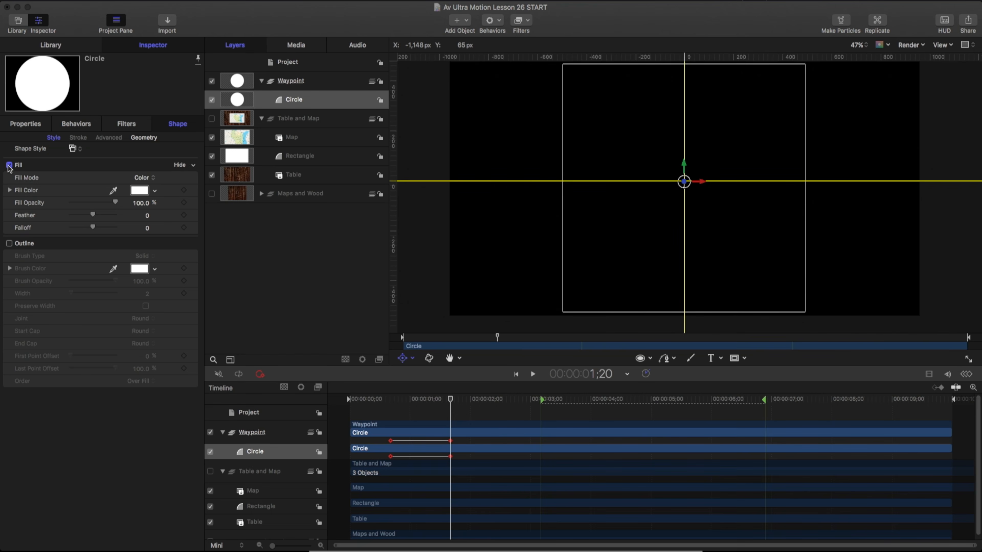
left_click(9, 244)
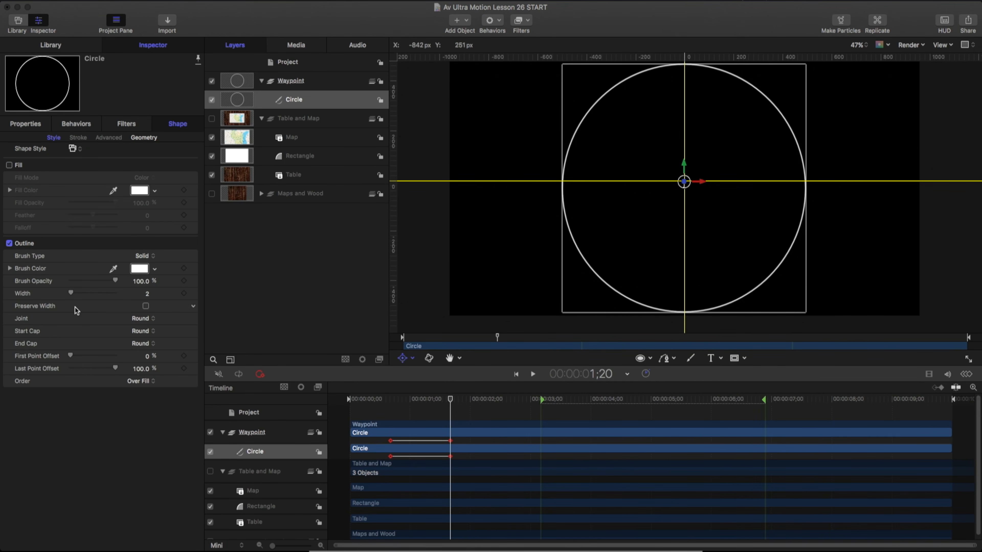
left_click_drag(71, 296, 109, 293)
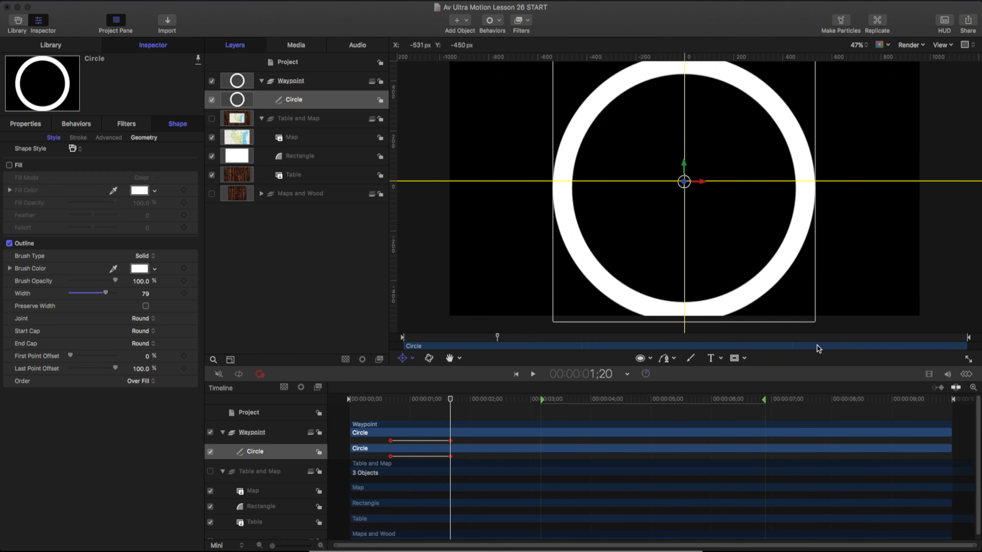
left_click_drag(145, 295, 166, 295)
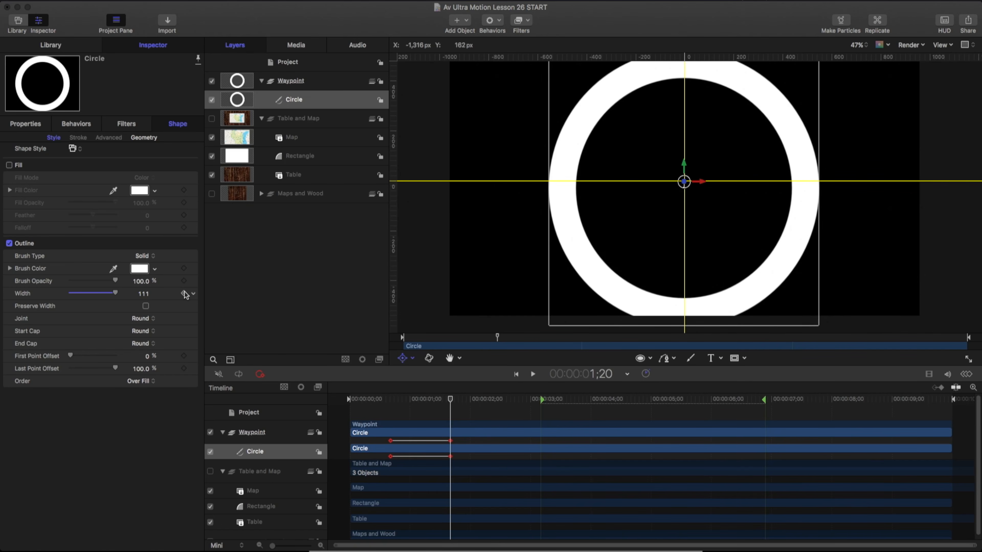
left_click_drag(451, 405, 398, 406)
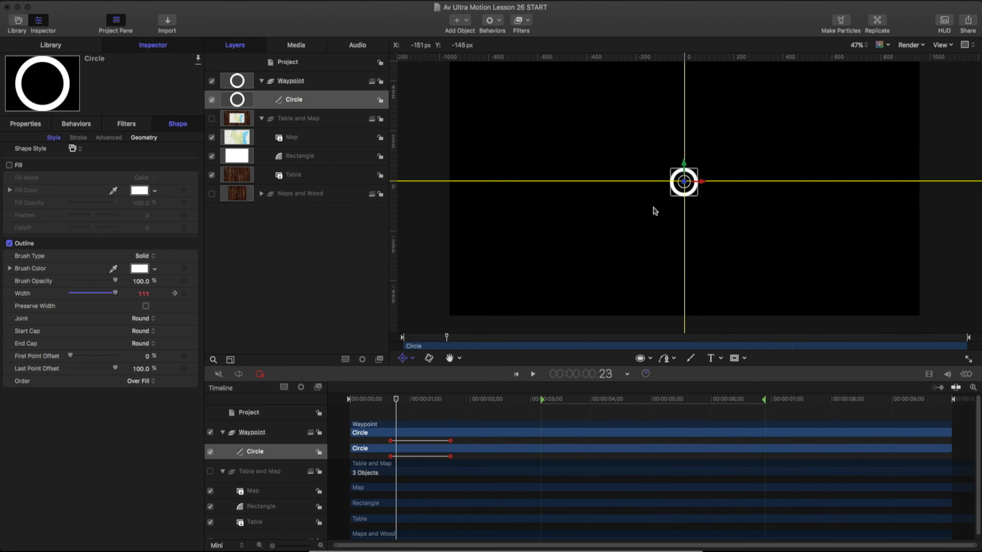
Step: Keyframe the Circle's outline width at 1082 at 00:00:00;23, hide the canvas overlays and play back the opening ring
mouse_move(143, 294)
left_mouse_down()
mouse_move(143, 279)
mouse_move(141, 294)
left_mouse_up()
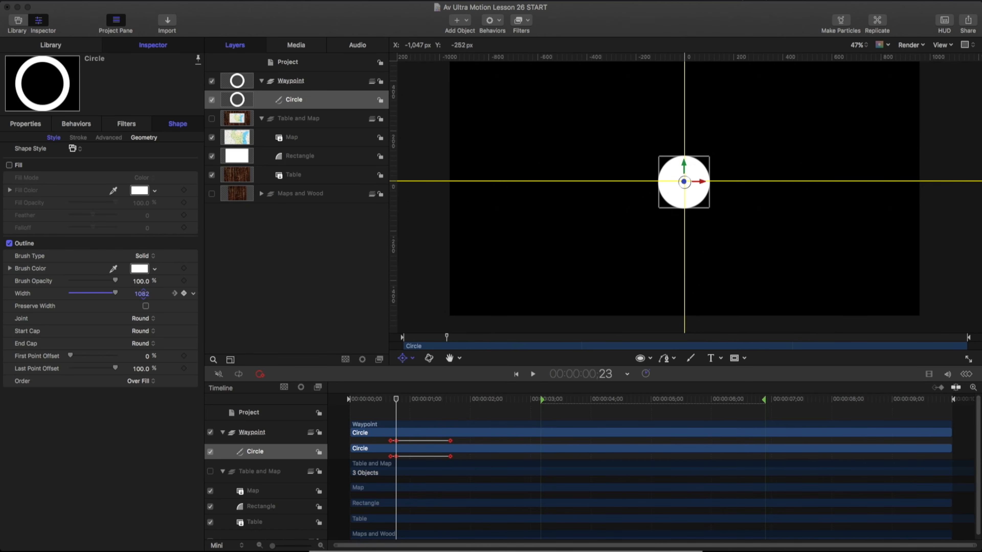
left_click_drag(396, 400, 456, 398)
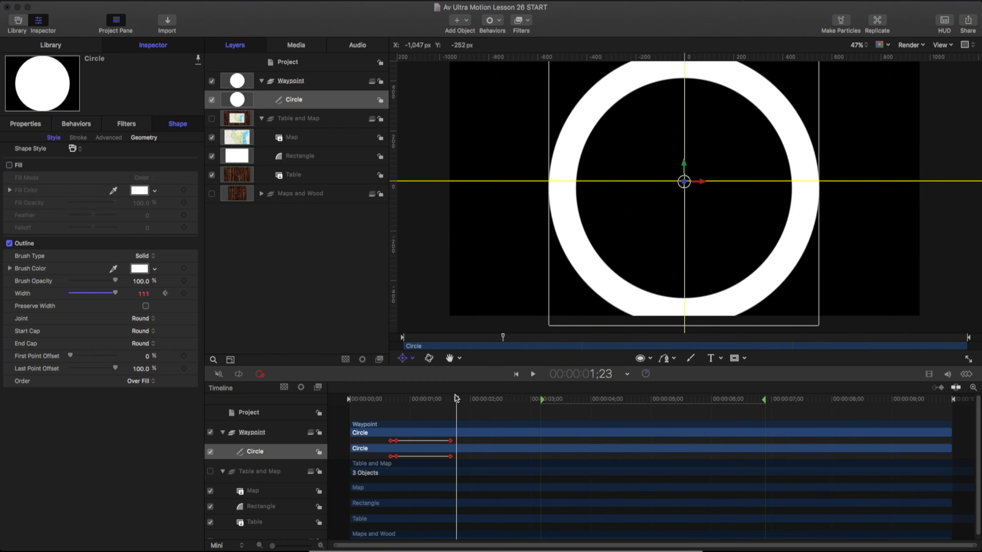
left_click(380, 399)
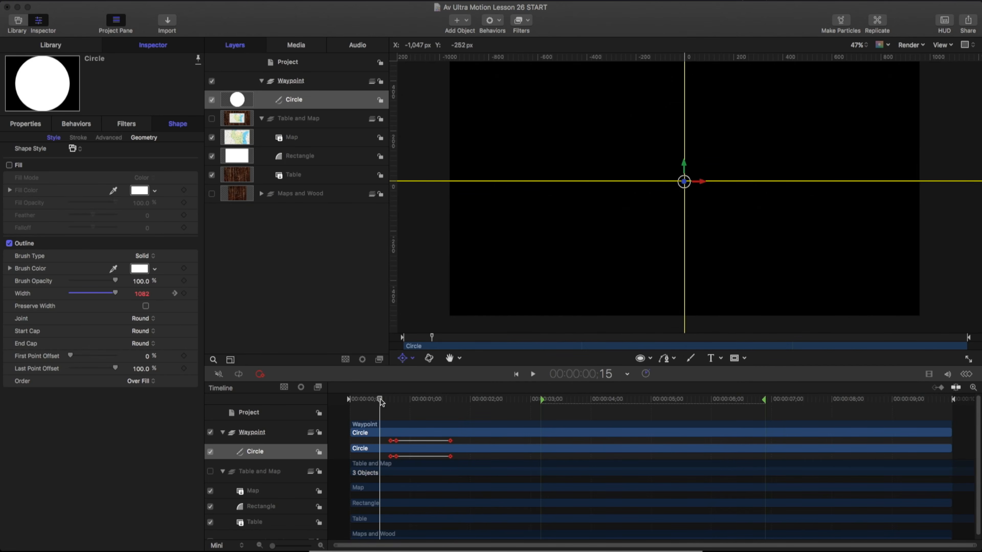
left_click(942, 45)
left_click(935, 72)
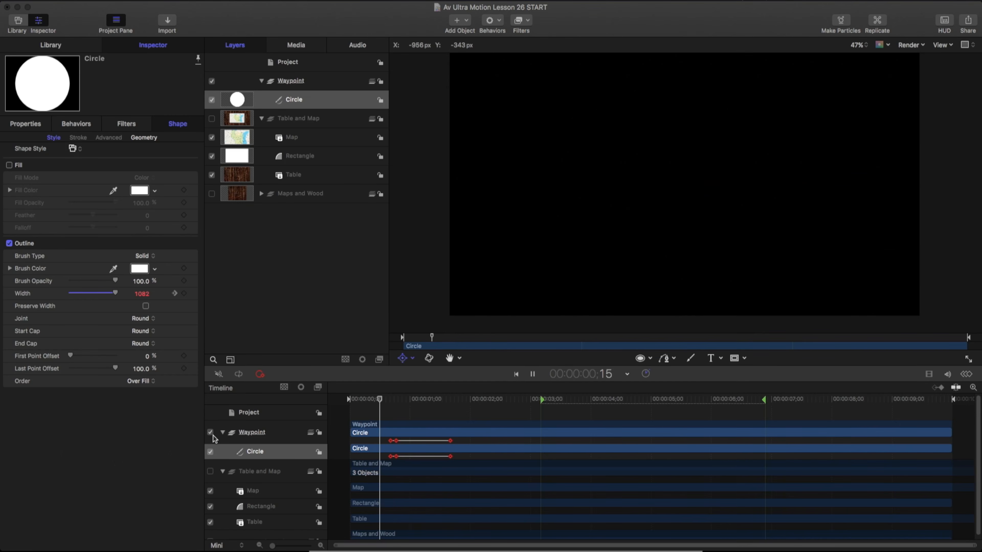
key("space")
key("space")
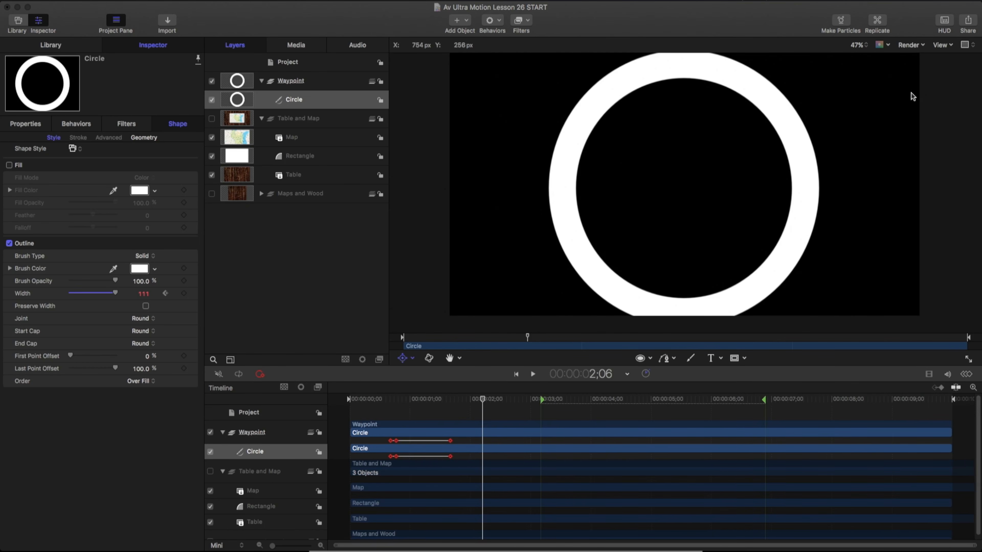
Step: Show the Circle's outline width curve in the Keyframe Editor and change both keyframes to Bezier interpolation
left_click(967, 374)
left_click(270, 452)
left_click(241, 493)
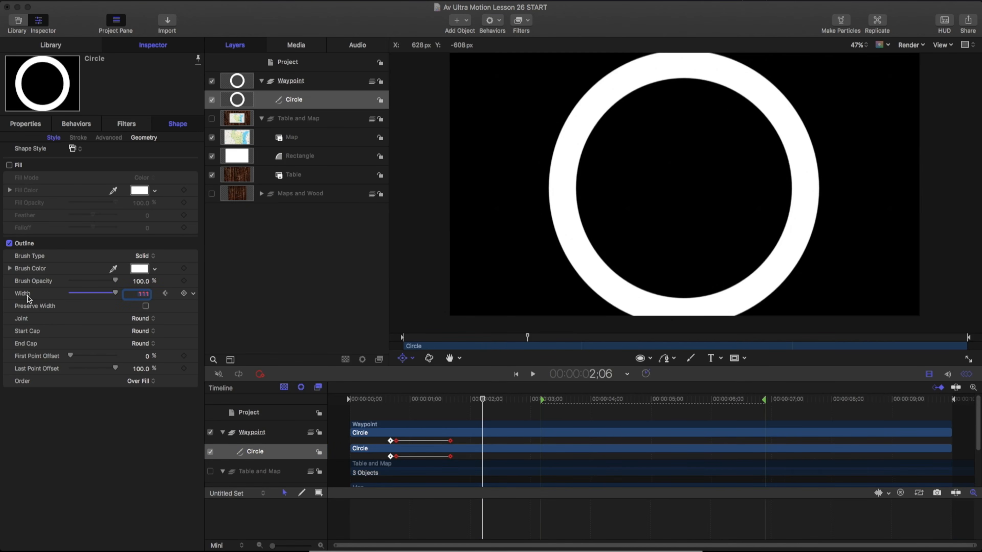
left_click(193, 295)
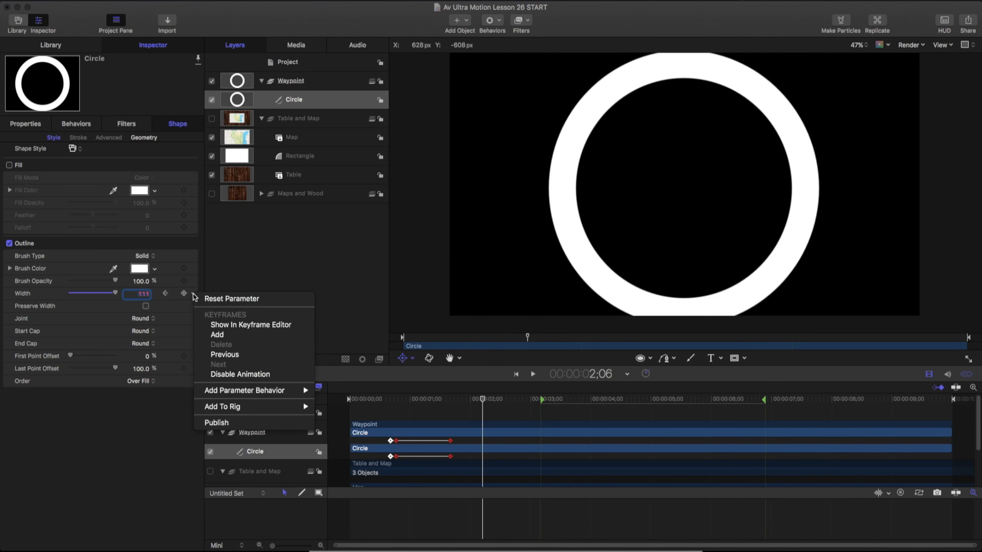
left_click(237, 326)
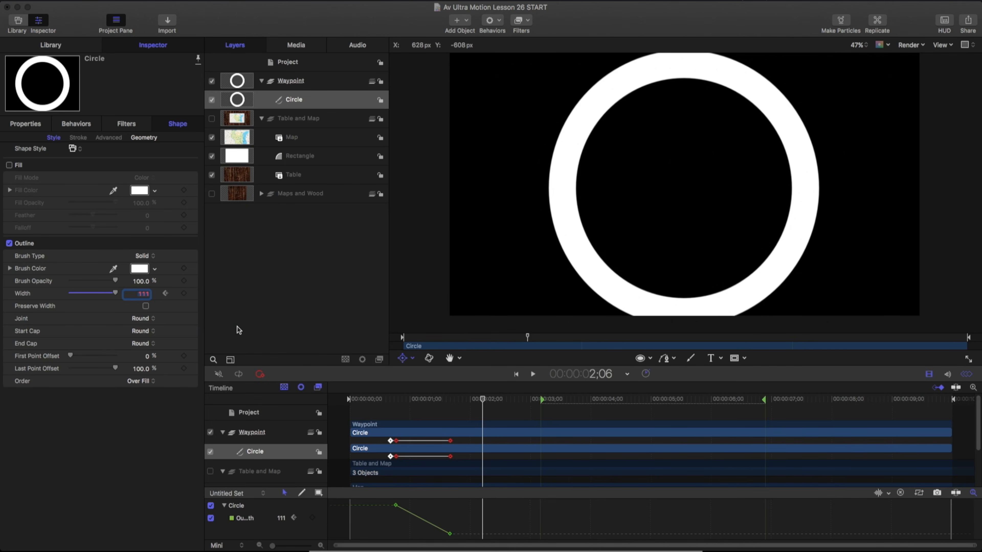
left_click_drag(383, 501, 457, 540)
right_click(452, 539)
mouse_move(494, 515)
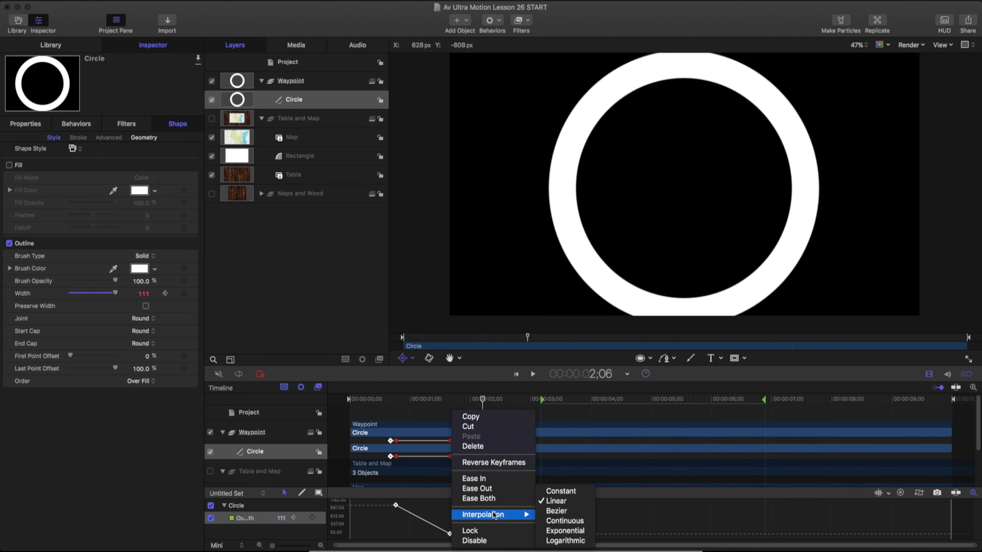
left_click(556, 511)
Step: Lengthen the last outline width keyframe's Bezier handle back towards the first keyframe for a softer ease, and play the animation
left_click_drag(375, 399, 483, 400)
left_click(447, 522)
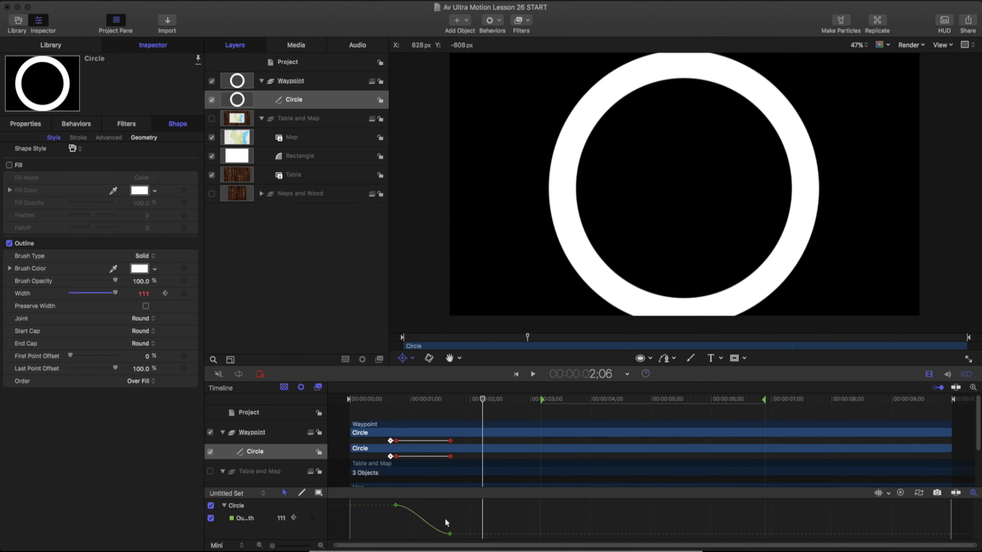
left_click(450, 534)
left_click_drag(432, 534, 404, 534)
left_click(390, 402)
key("space")
key("space")
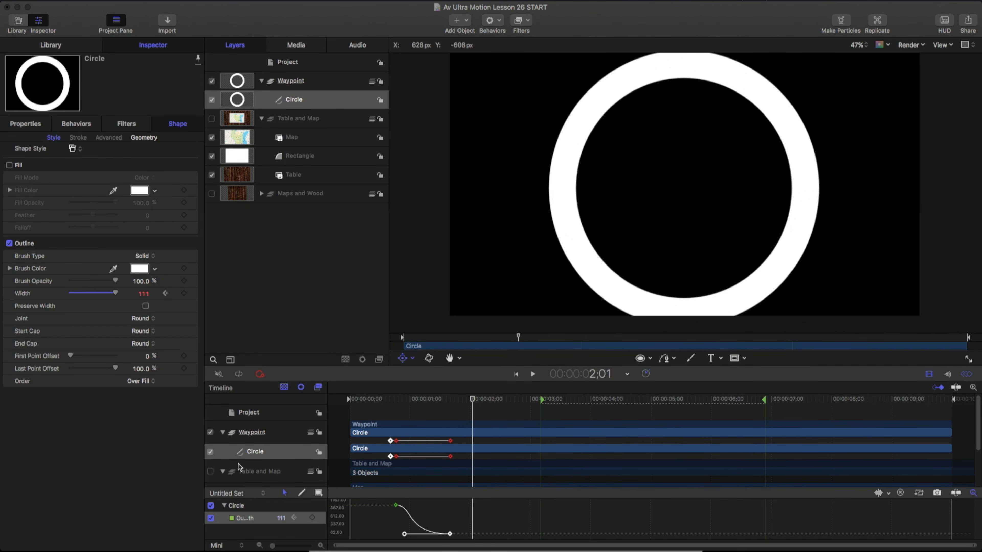
Step: Show only the Circle's scale curve in the Keyframe Editor and ease its keyframes with Bezier interpolation
left_click(18, 125)
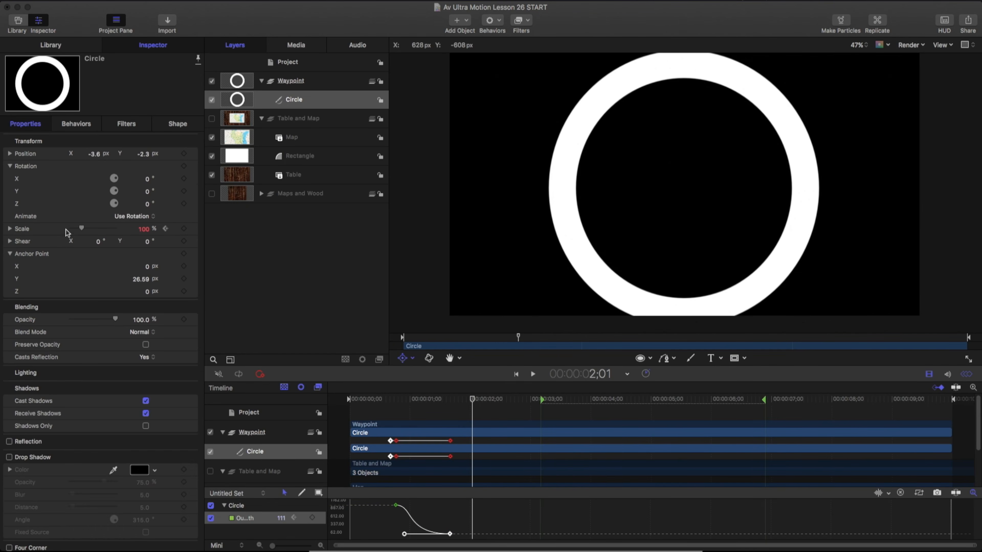
left_click(184, 229)
left_click(232, 261)
left_click(210, 518)
left_click_drag(364, 505, 398, 519)
right_click(390, 534)
mouse_move(429, 515)
left_click(488, 513)
left_click(451, 504)
Step: Play back the Circle's growth to check the eased scale and outline width
left_click(376, 399)
key("space")
left_click(382, 397)
key("space")
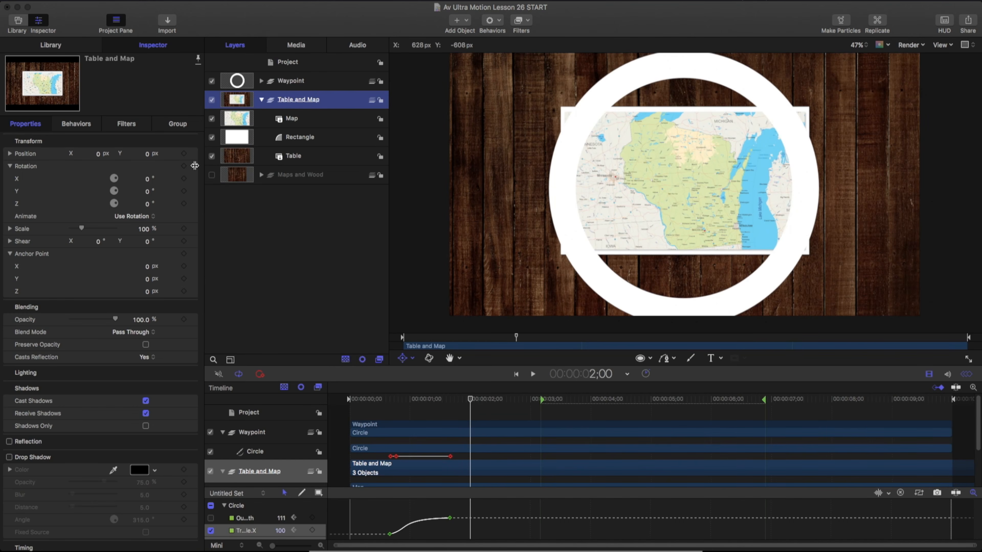
Step: Set the Table and Map group's X rotation to -90° so it lies flat
left_click(147, 179)
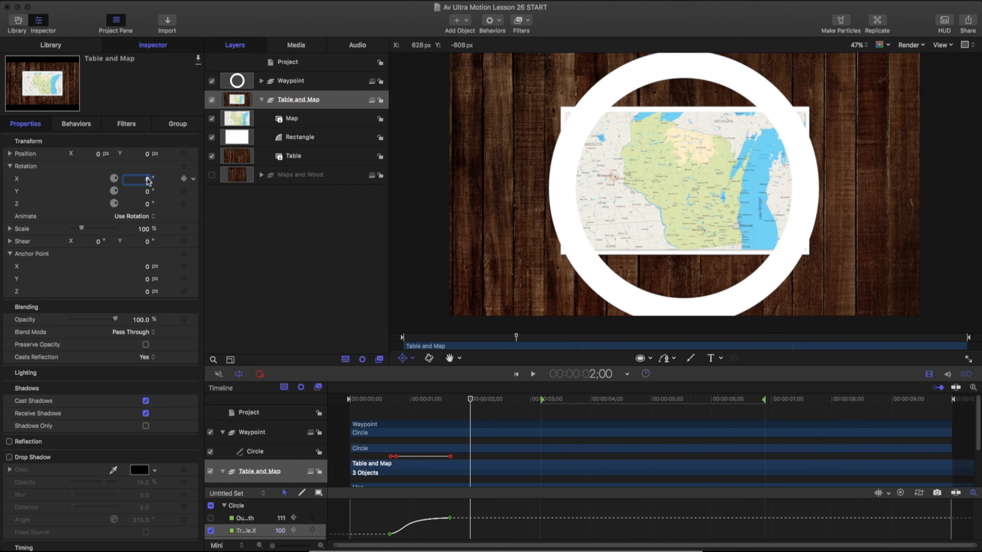
key("Return")
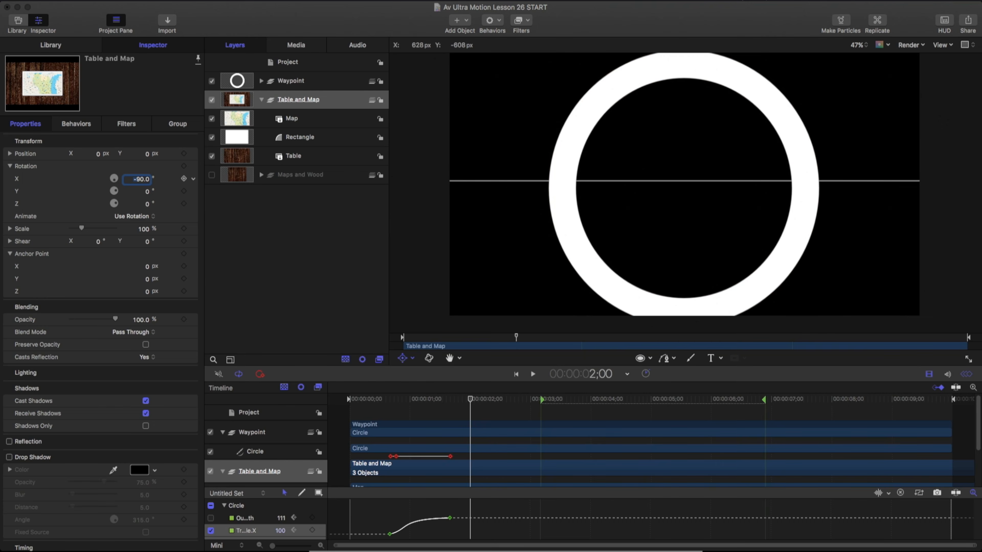
type("0")
key("Return")
left_click_drag(147, 179, 148, 209)
left_click(148, 179)
type("-")
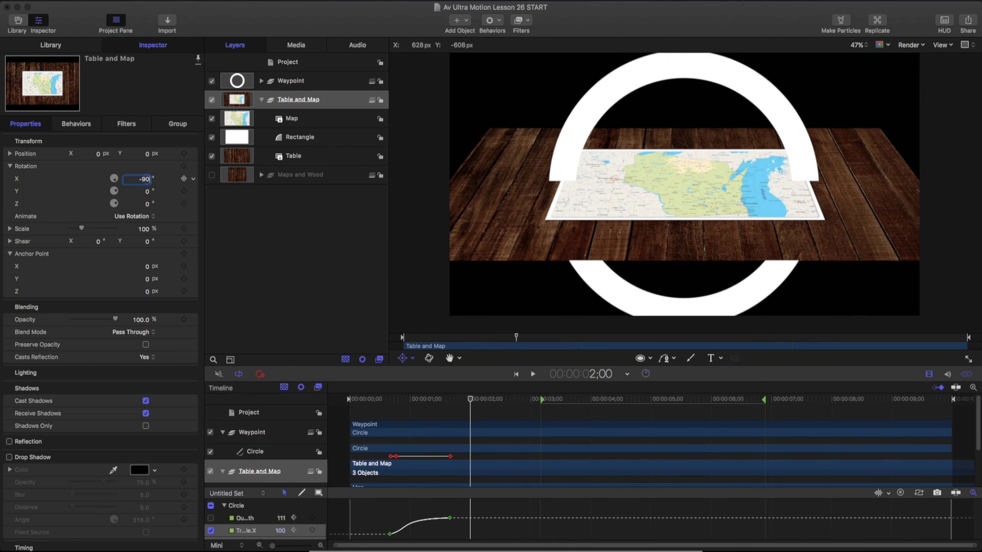
type("90")
key("Return")
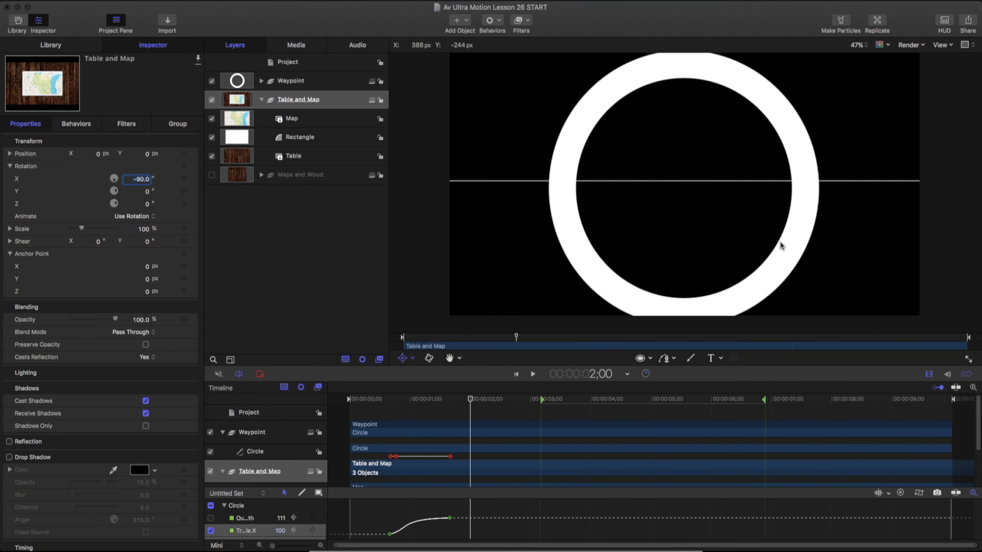
Step: Expand the Waypoint group and set the Circle's X rotation to -90°
left_click(288, 82)
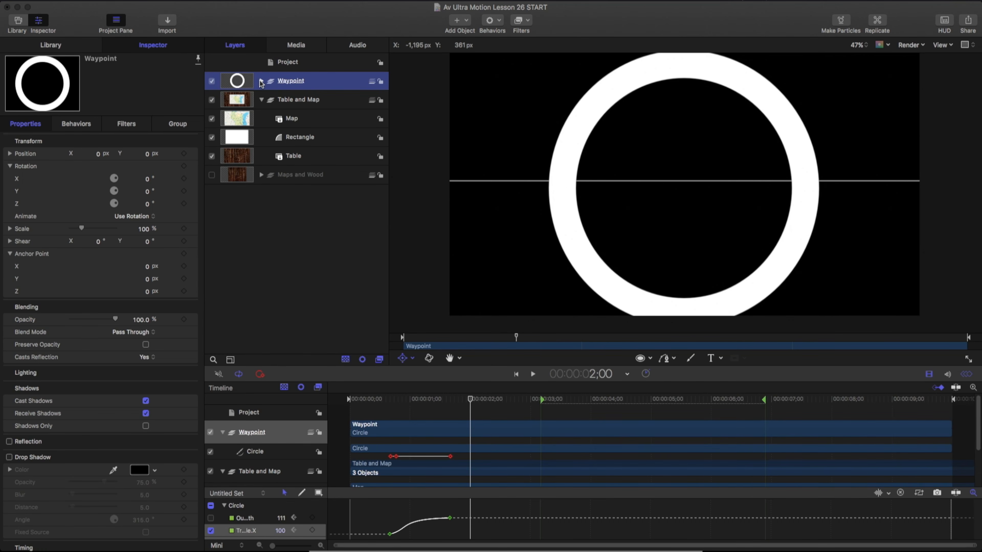
left_click(261, 81)
left_click(311, 101)
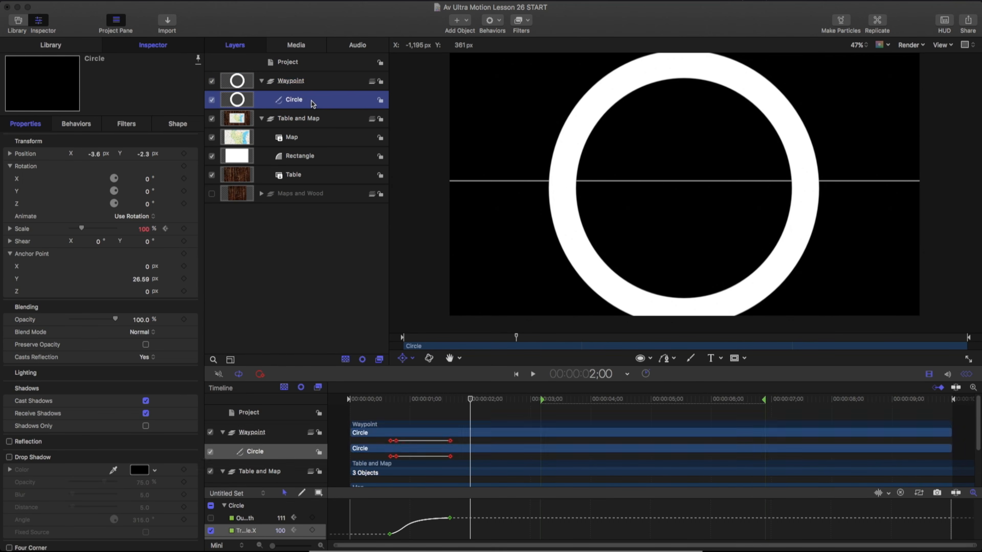
left_click(147, 180)
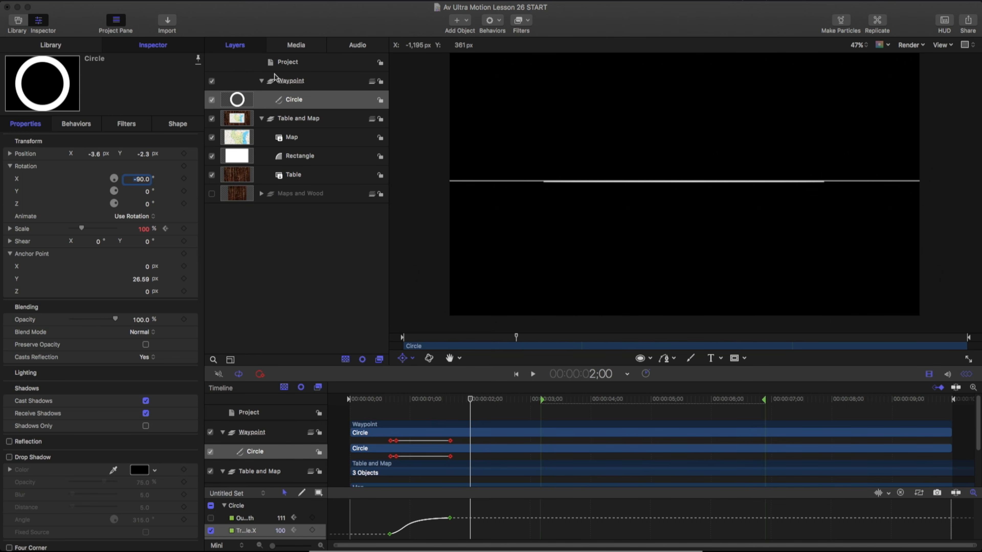
Step: Add a camera to the project and move it into the Waypoint group above the Circle
left_click(289, 79)
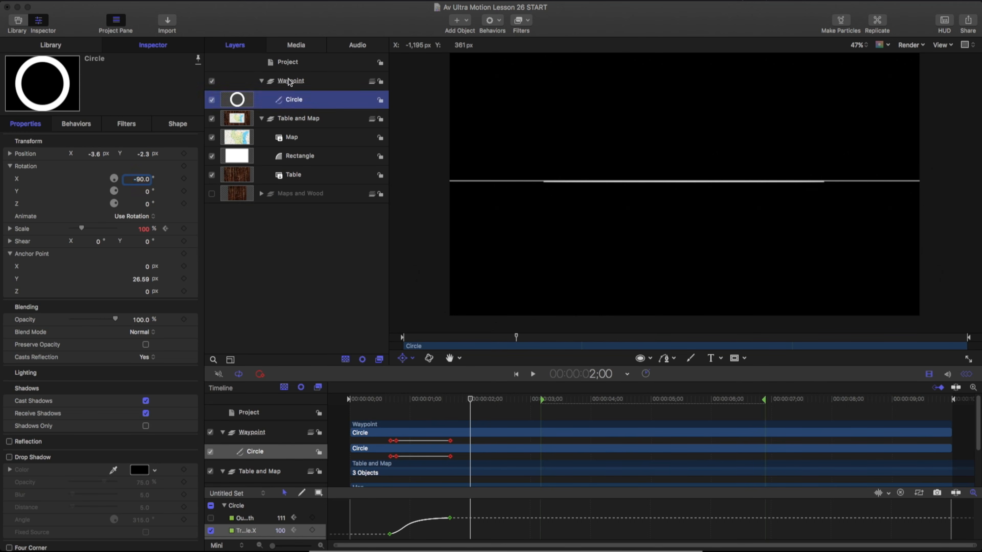
left_click(465, 21)
left_click(482, 51)
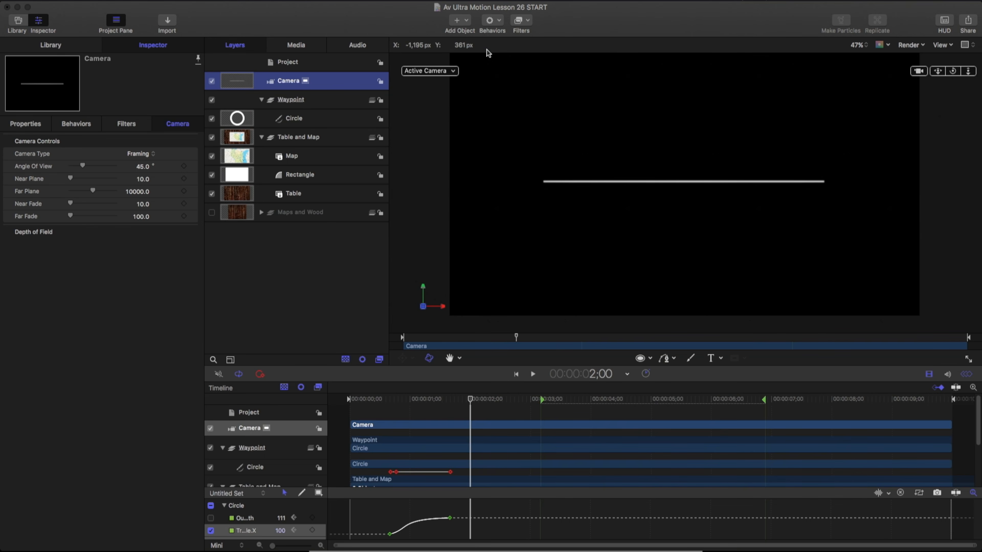
left_click_drag(288, 84, 287, 103)
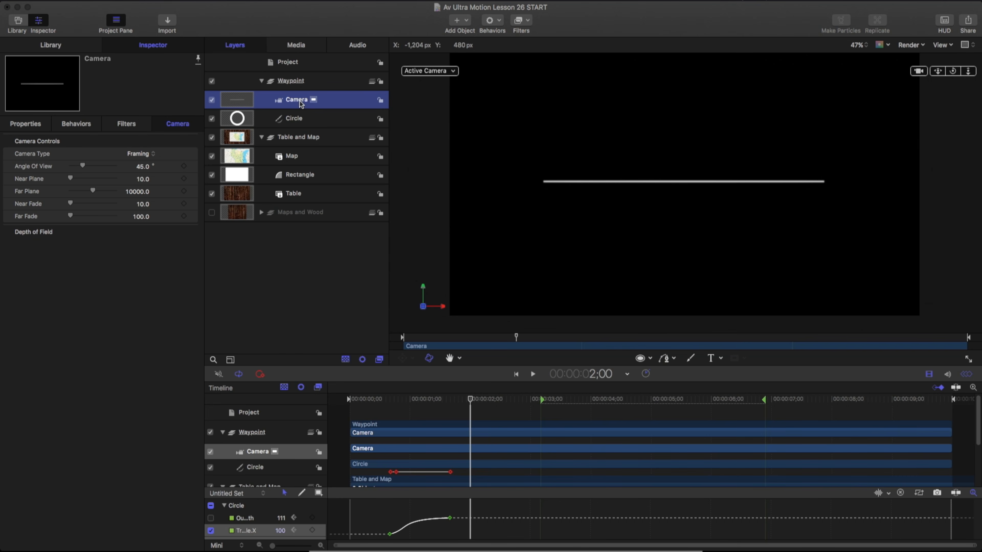
Step: Make the camera a Viewpoint camera with a 54° angle of view, and orbit and pan it to look down on the map
left_click(142, 155)
left_click(141, 144)
left_click(142, 167)
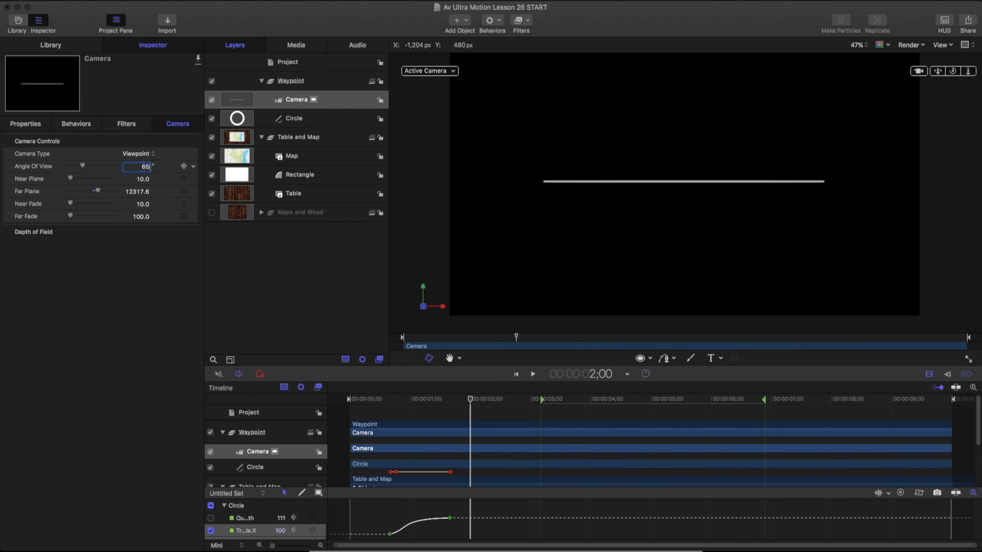
type("54")
key("Return")
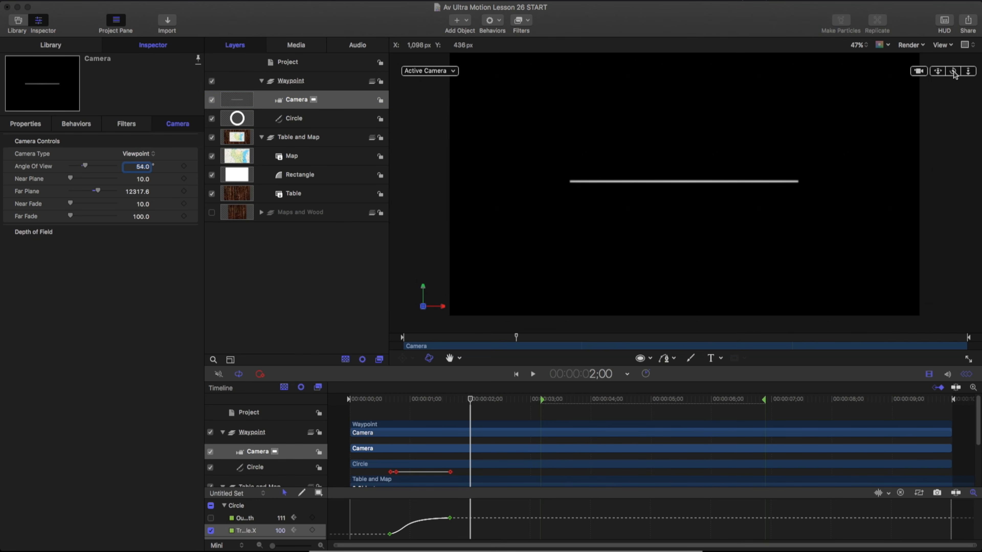
left_click_drag(953, 71, 952, 123)
left_click_drag(938, 71, 934, 135)
Step: Set the render resolution to Half and turn off depth of field rendering
left_click(908, 45)
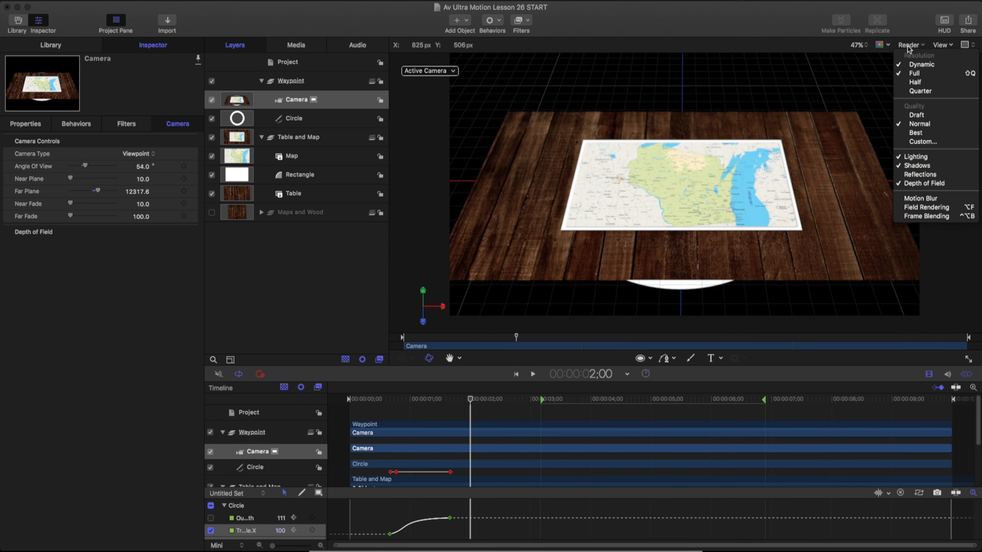
left_click(915, 82)
left_click(912, 46)
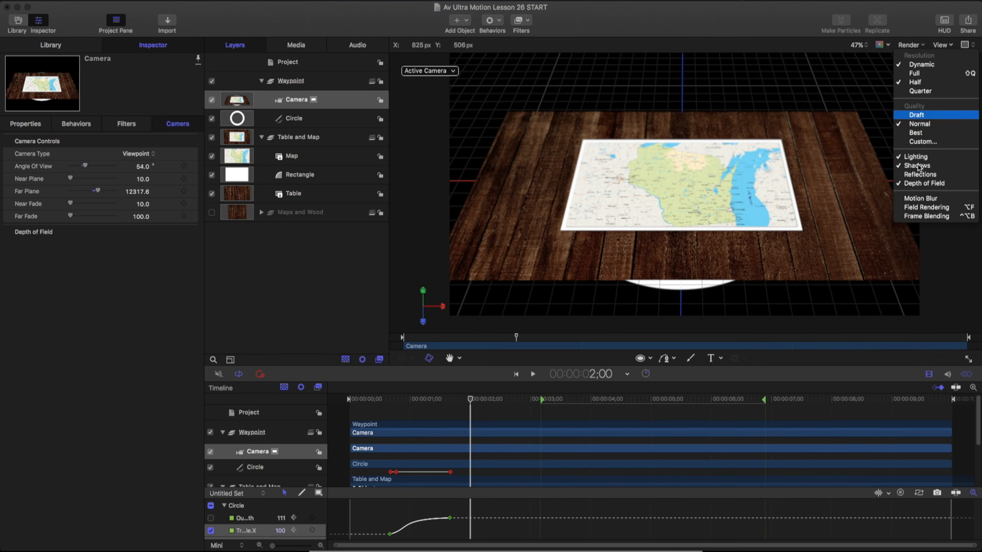
left_click(935, 188)
left_click(915, 46)
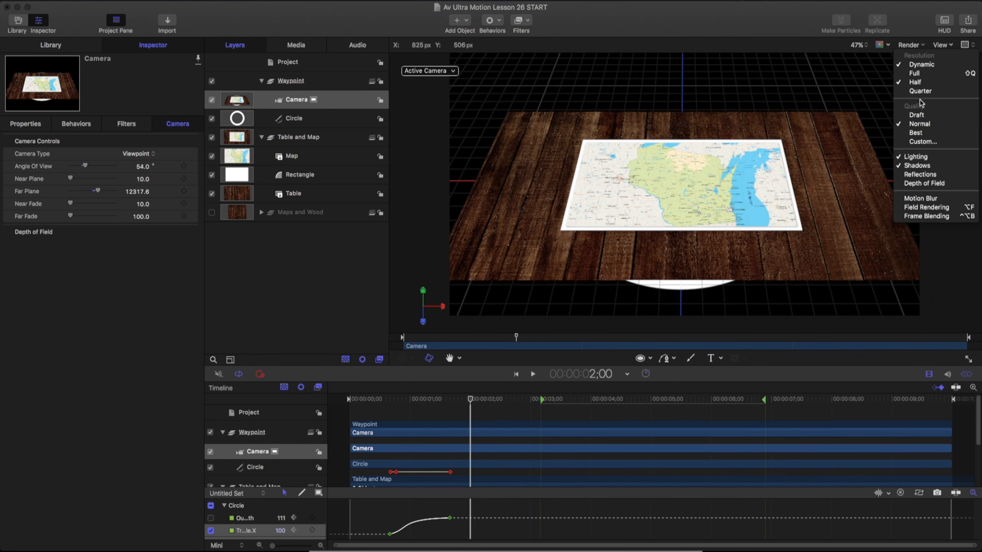
left_click(811, 117)
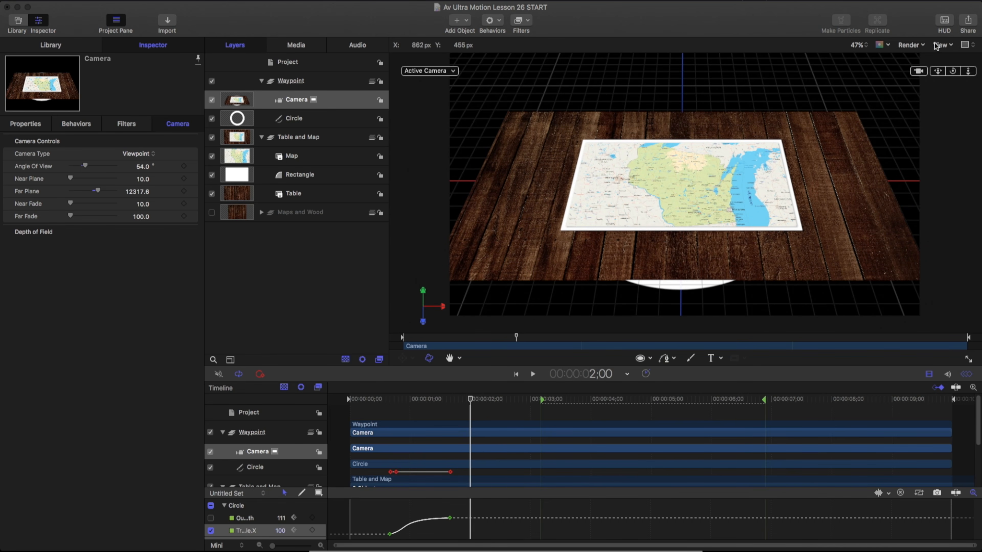
Step: Dolly the camera closer to the map and set the Circle's Y position to 5 px, above the table
left_click_drag(969, 71, 974, 71)
left_click(298, 83)
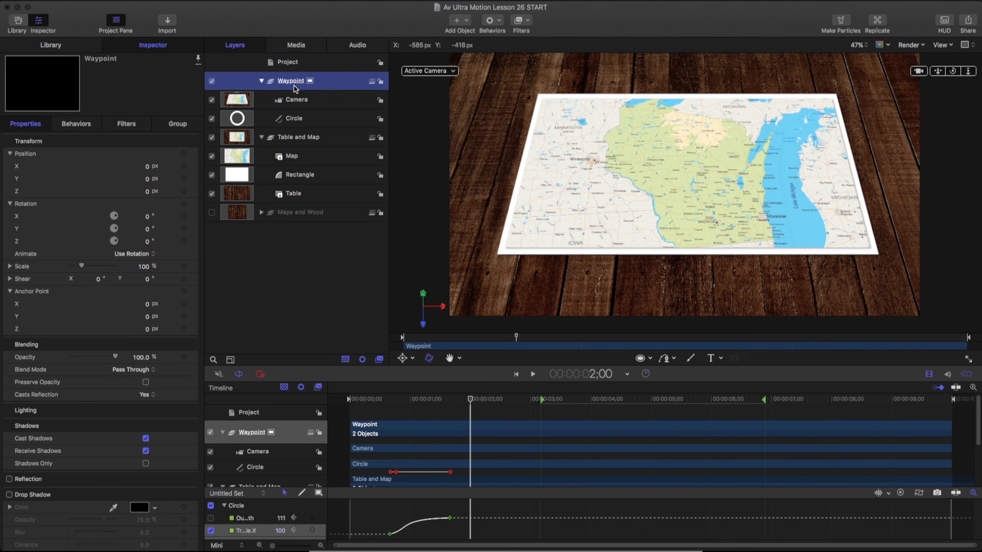
left_click(303, 142)
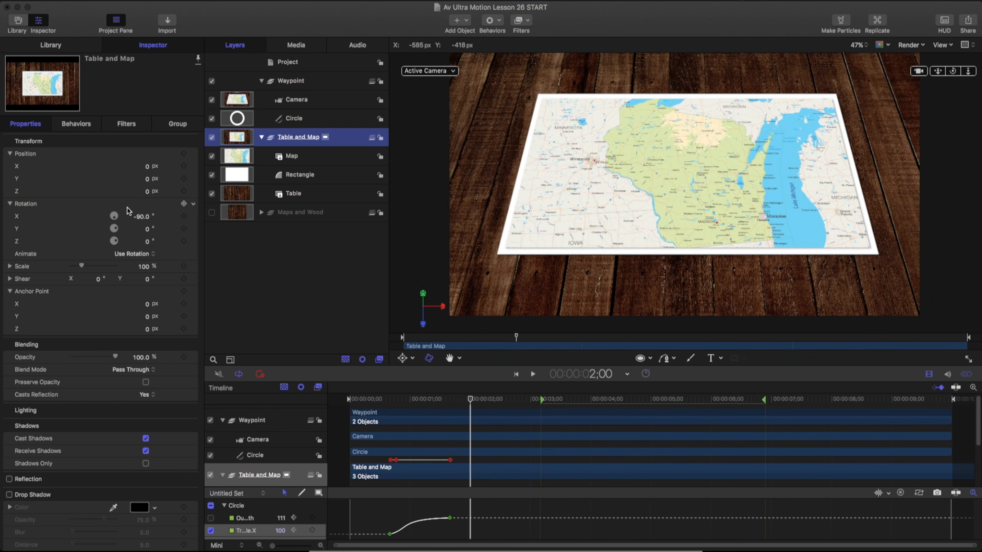
left_click(305, 120)
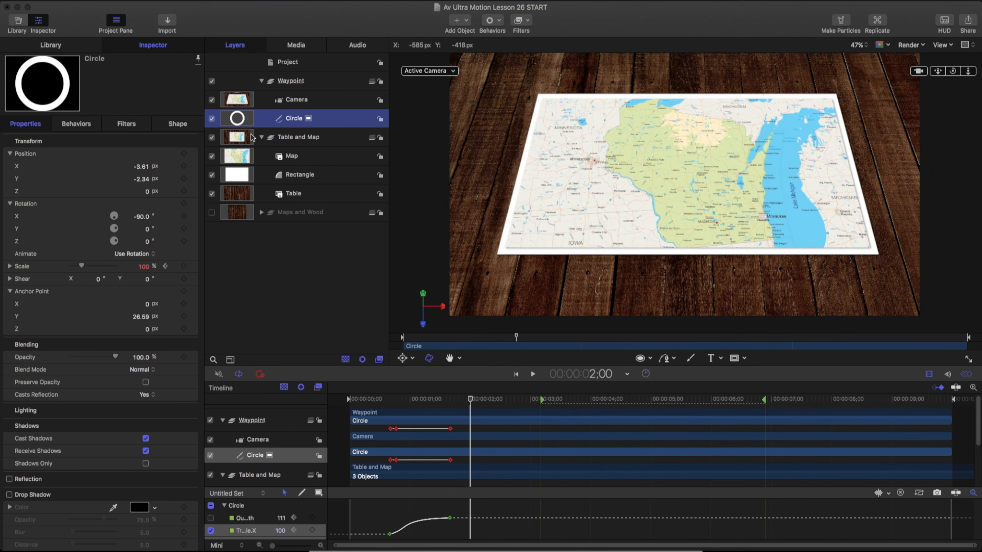
left_click(141, 179)
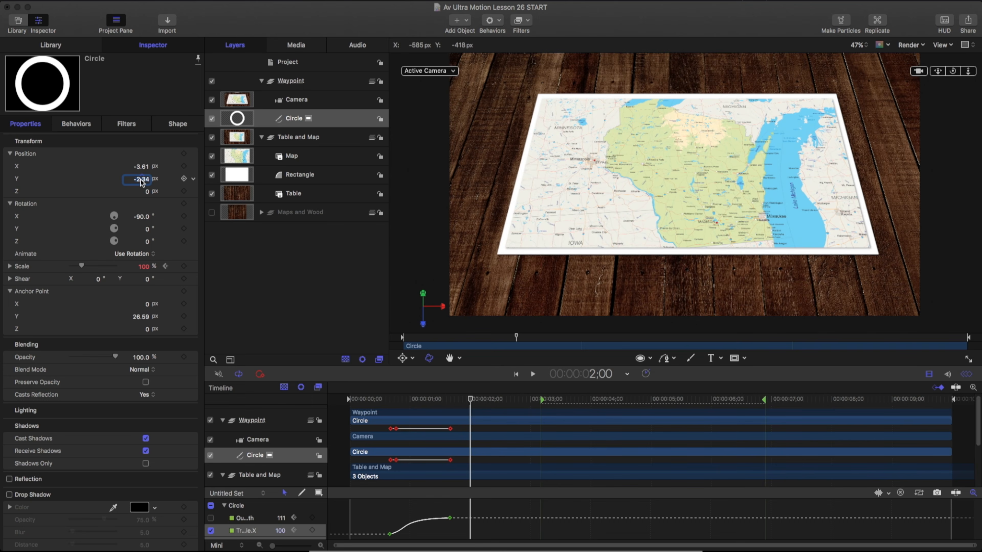
left_click_drag(142, 183, 147, 182)
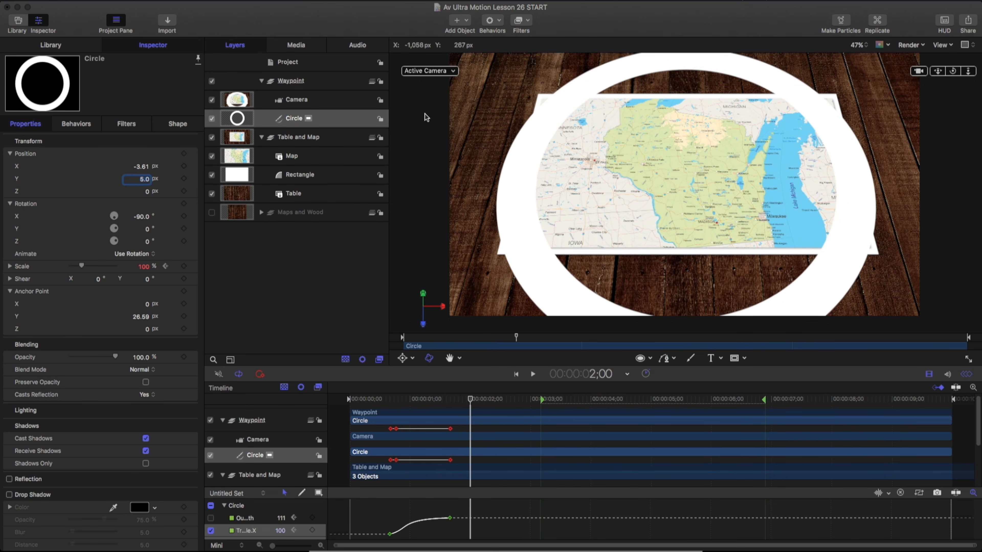
Step: Switch to the Perspective view and orbit around the scene to examine the Circle's height above the map
left_click(452, 71)
left_click(469, 104)
left_click_drag(967, 70, 920, 71)
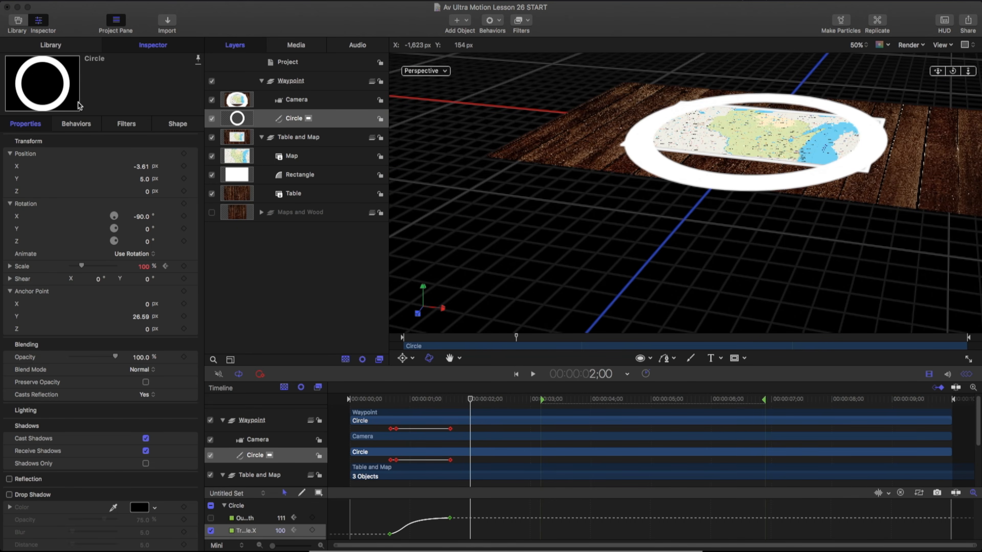
Step: Scale the entire Waypoint group down to 10%
left_click_drag(142, 180, 142, 228)
left_click_drag(142, 179, 142, 136)
left_click(304, 83)
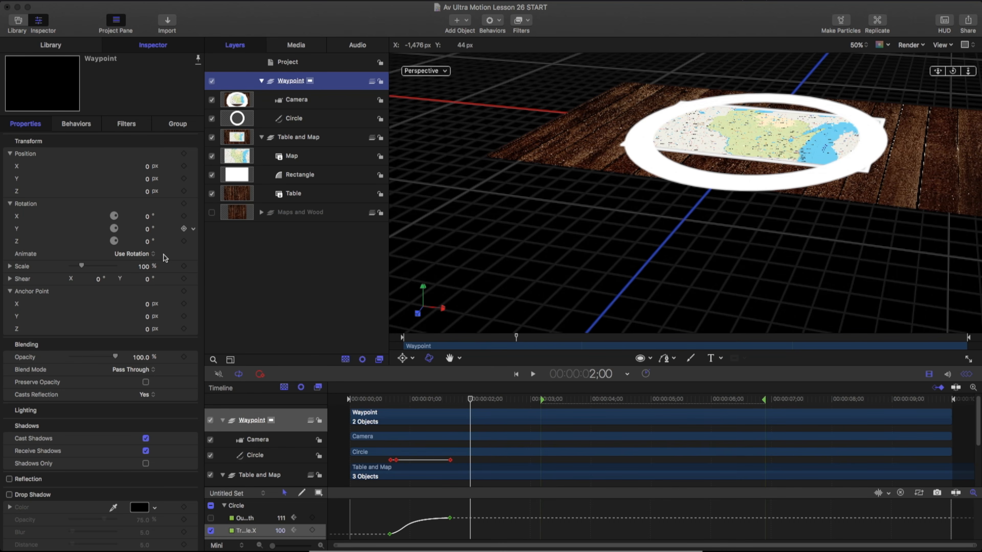
left_click_drag(80, 267, 71, 268)
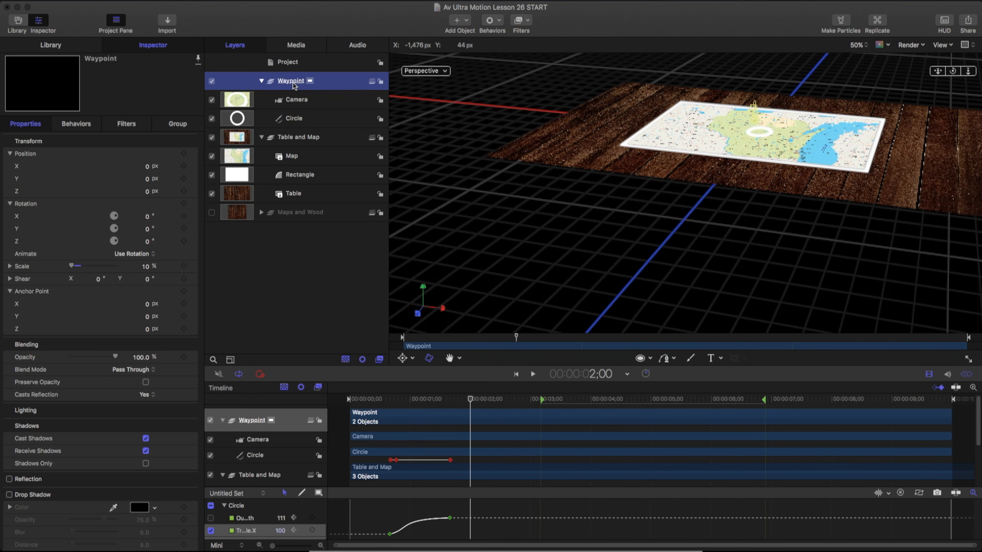
Step: Switch to the Active Camera view and dolly the camera back until the whole map is framed on the table
left_click(427, 71)
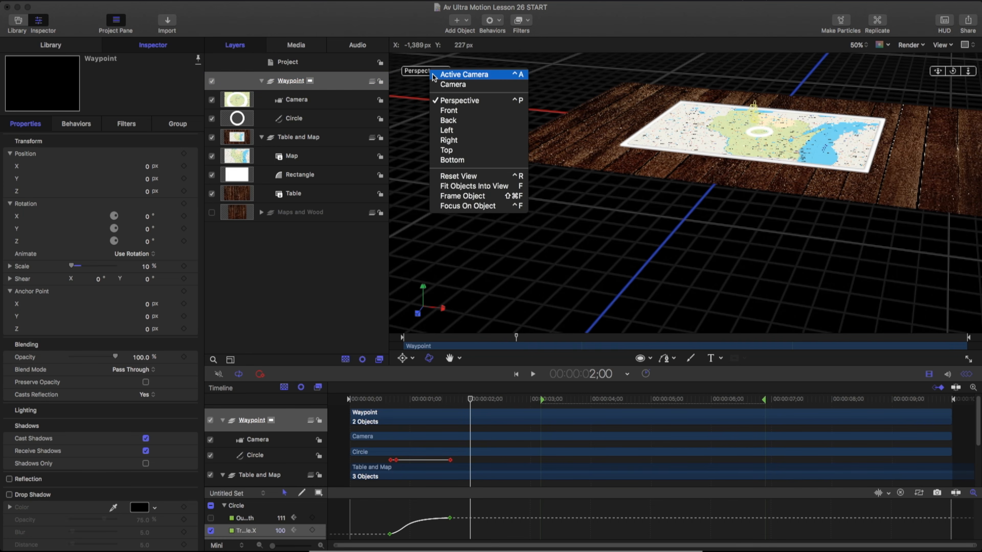
left_click(433, 75)
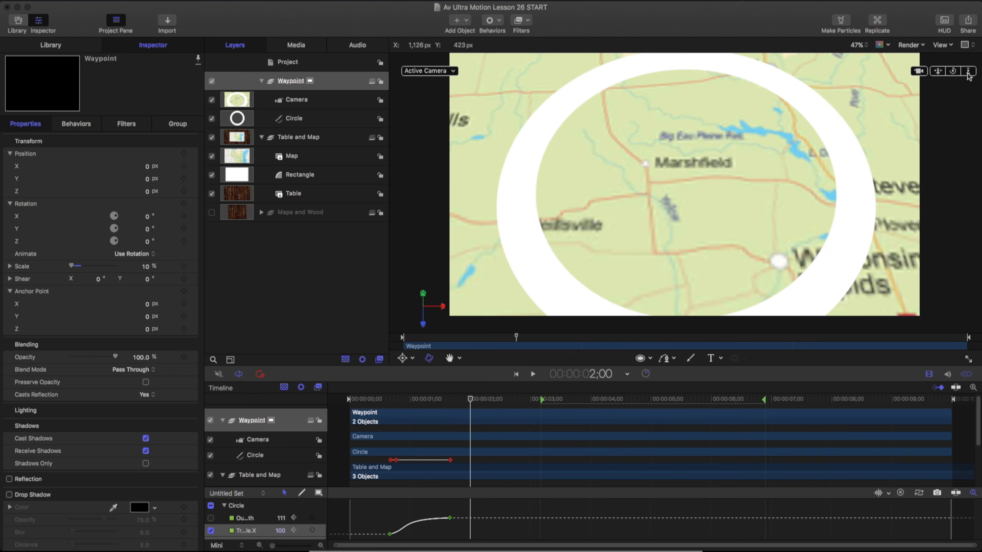
mouse_move(968, 72)
left_mouse_down()
mouse_move(942, 79)
mouse_move(975, 71)
left_mouse_up()
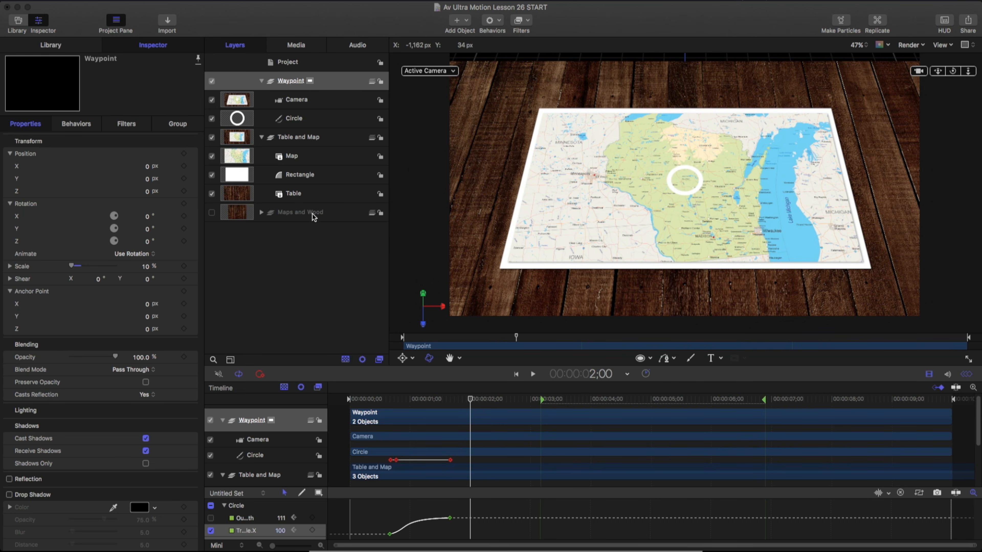
Step: Scale the Table drop zone up to 140%
left_click(310, 197)
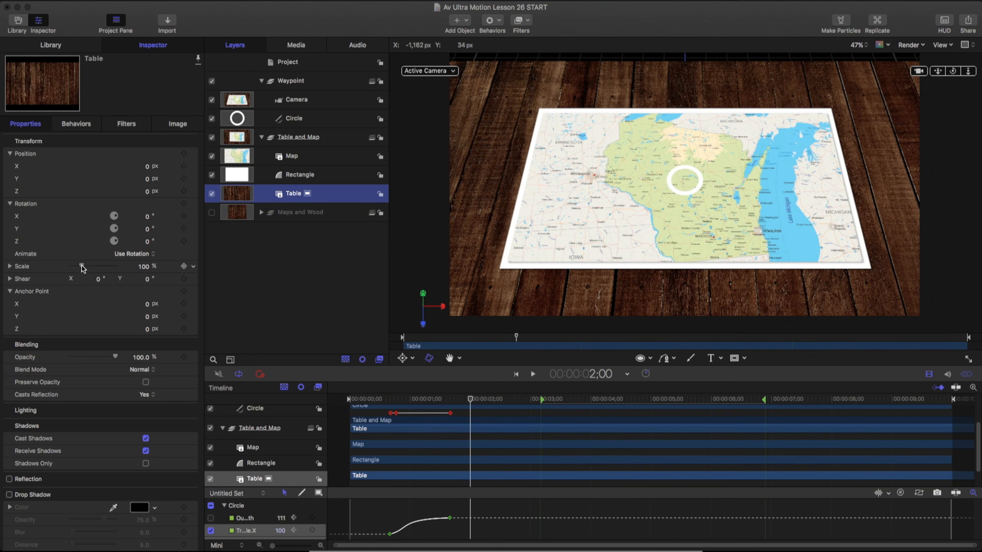
left_click(81, 266)
left_click_drag(81, 266, 85, 268)
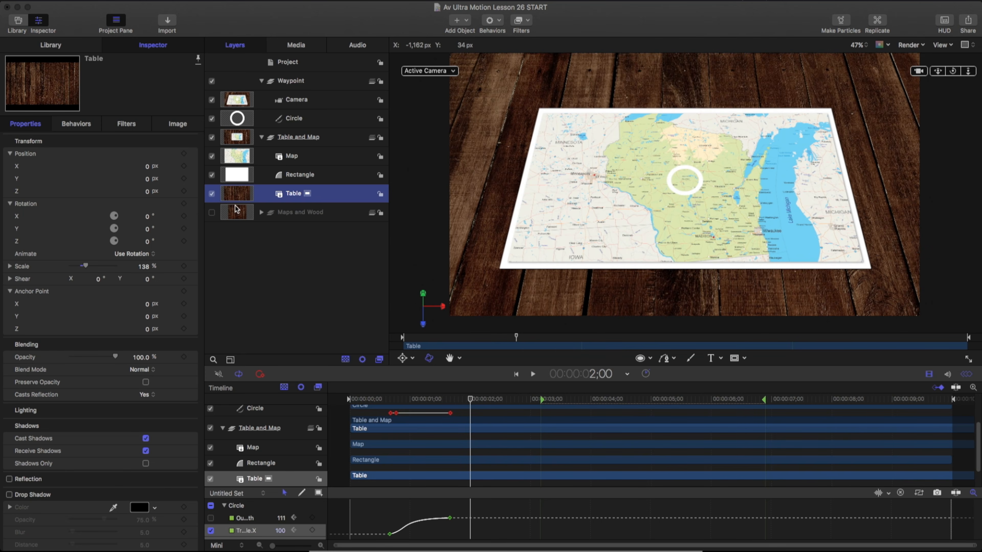
left_click(186, 130)
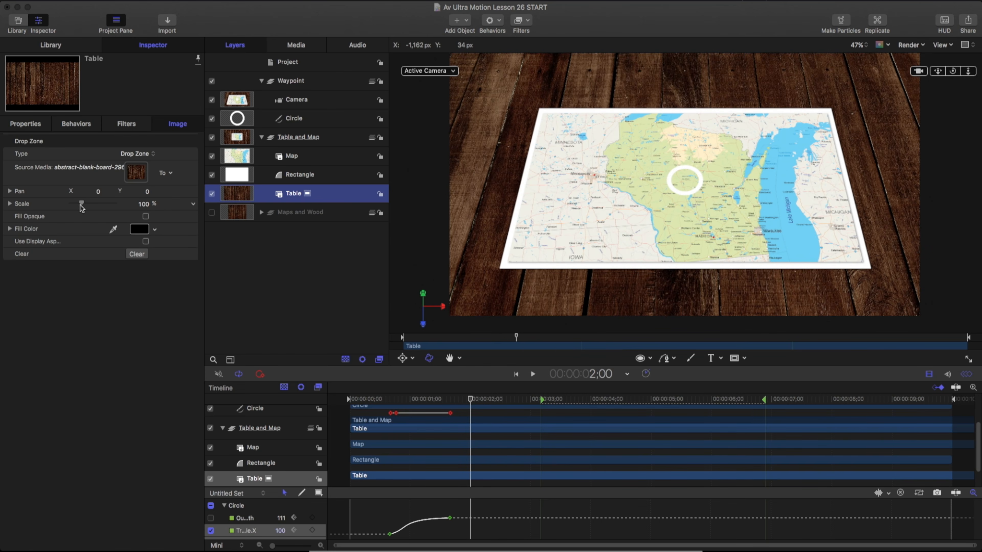
left_click(26, 124)
left_click(141, 267)
type("1")
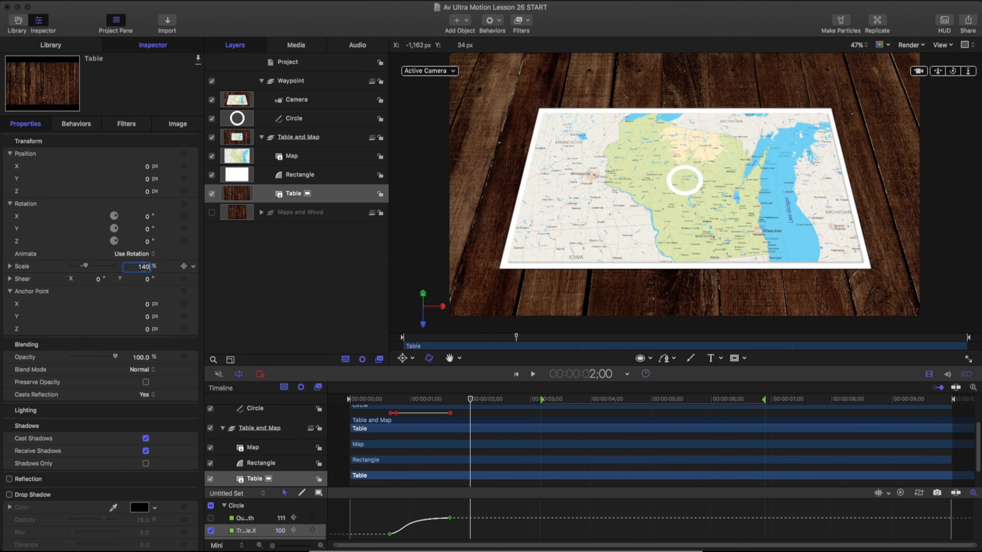
type("40")
key("Return")
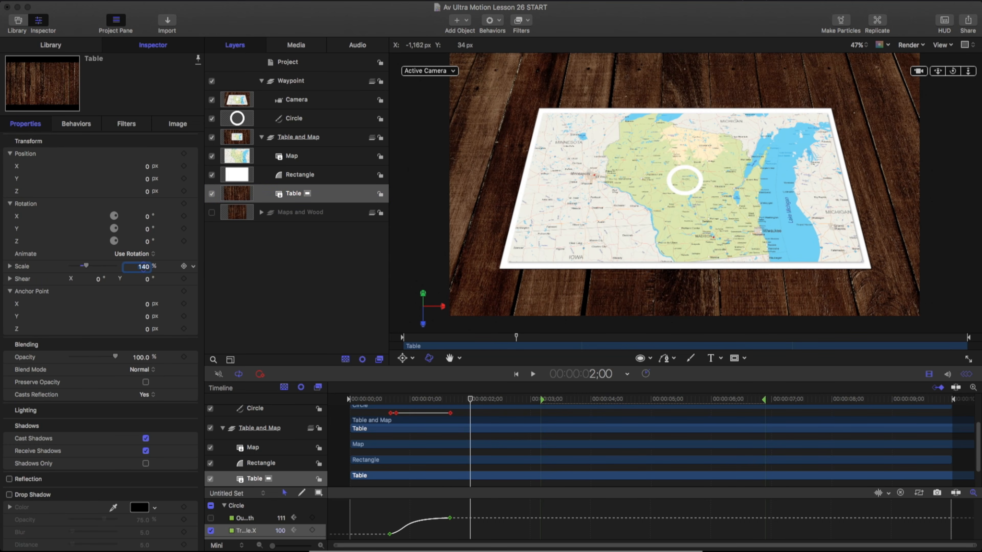
Step: Add a Framing behavior to the Camera
left_click_drag(427, 401, 372, 384)
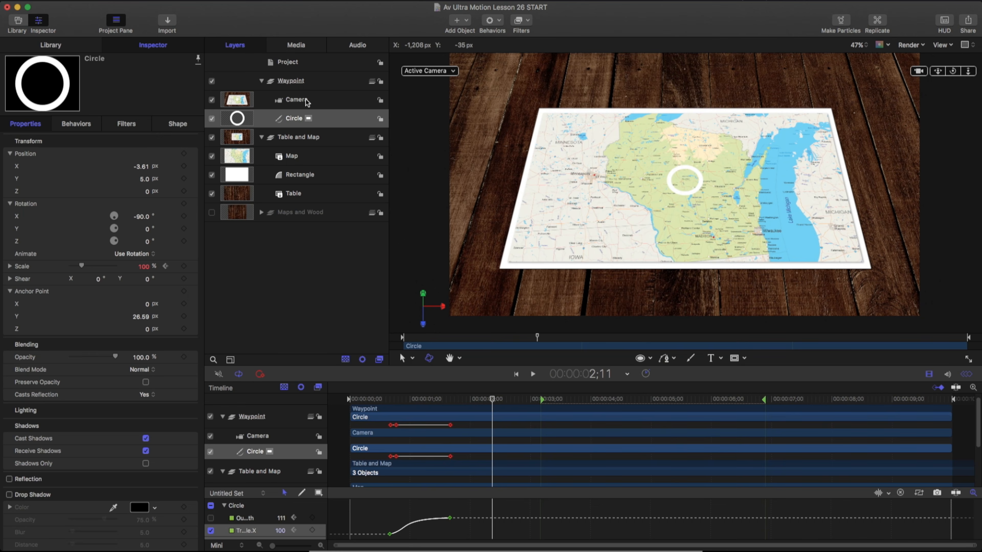
left_click(305, 101)
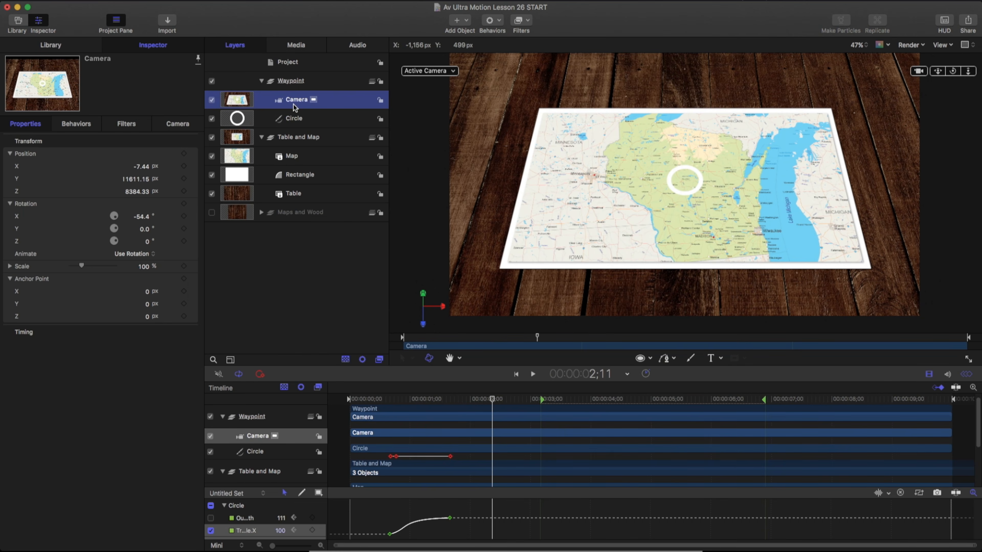
left_click(64, 46)
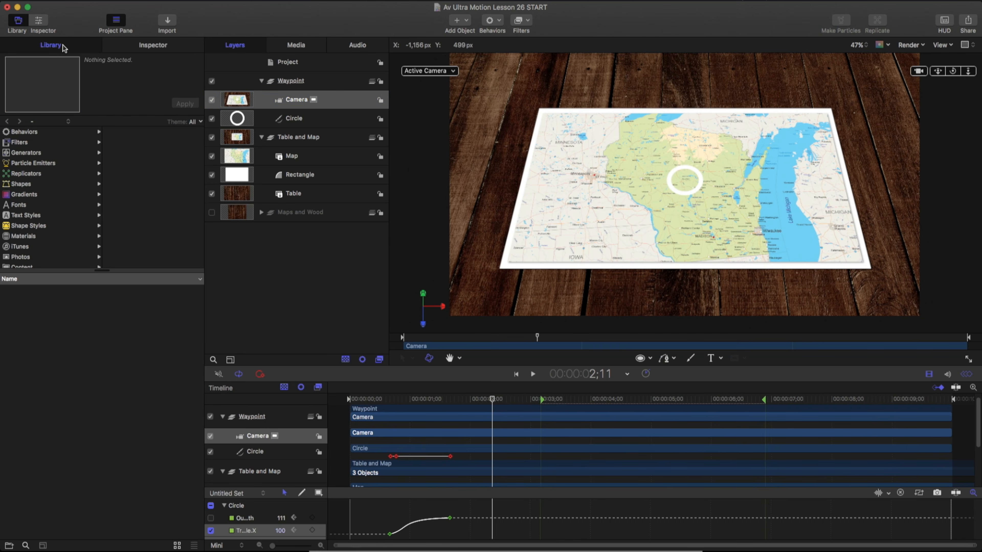
left_click(33, 133)
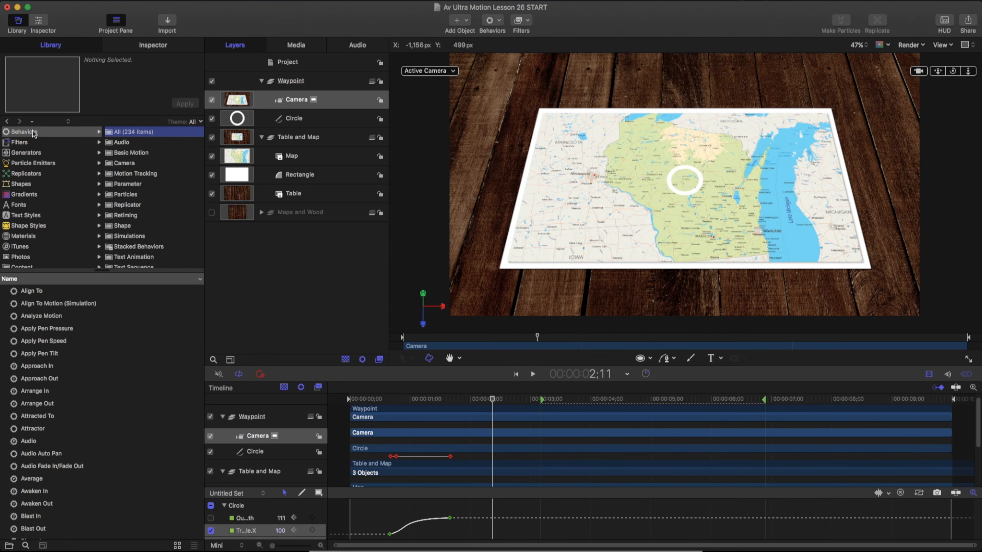
left_click(498, 24)
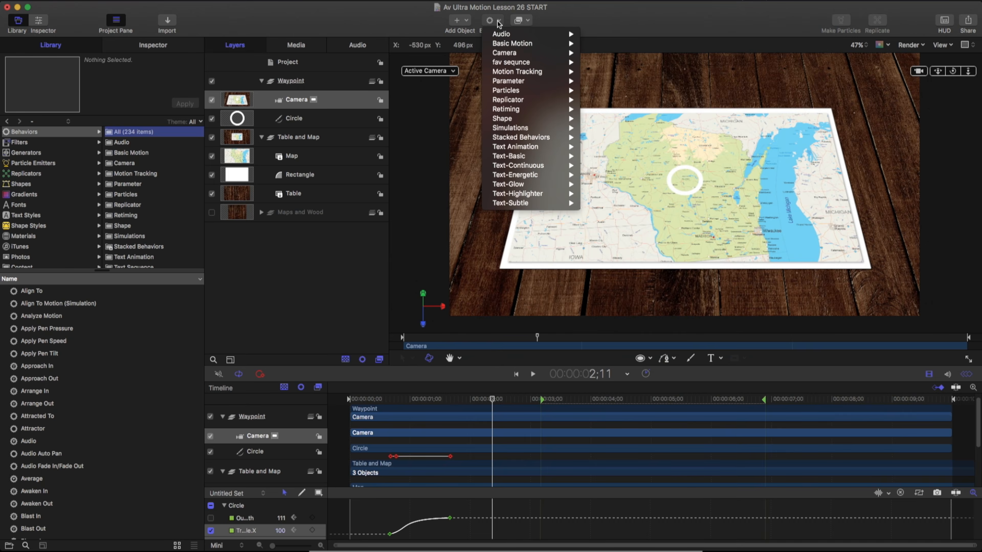
mouse_move(504, 55)
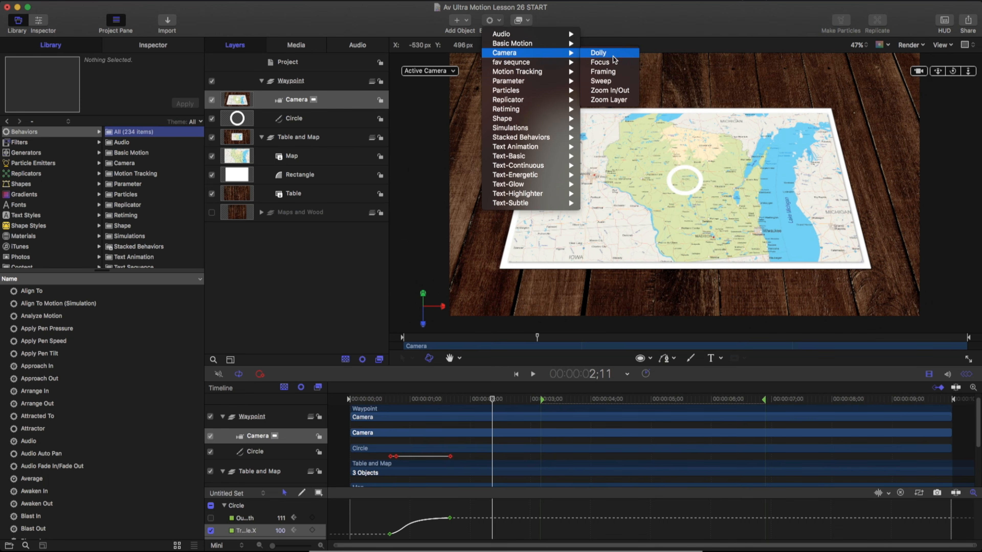
left_click(611, 73)
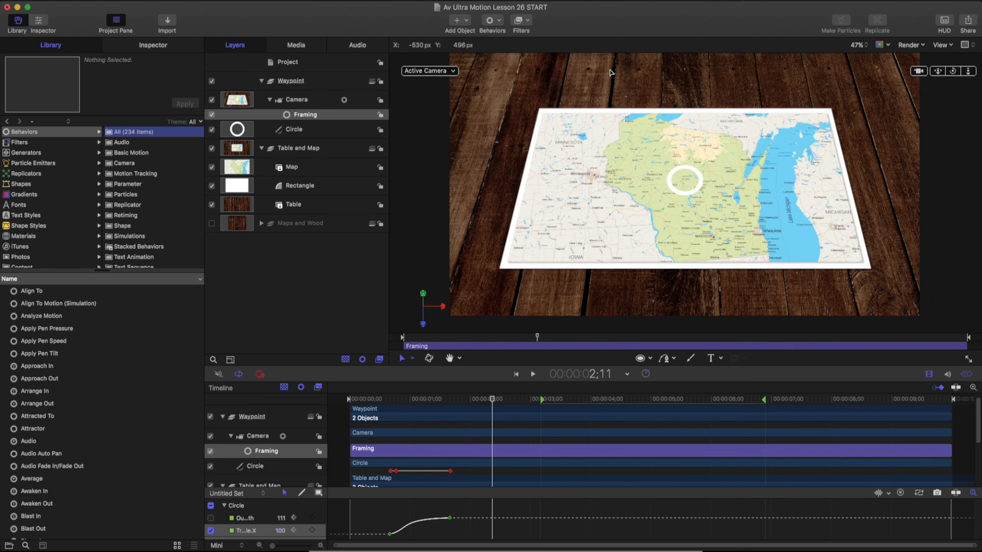
Step: Trim the Framing behavior to start at 0;16 and end at 1;16
left_click_drag(490, 399, 382, 419)
key("i")
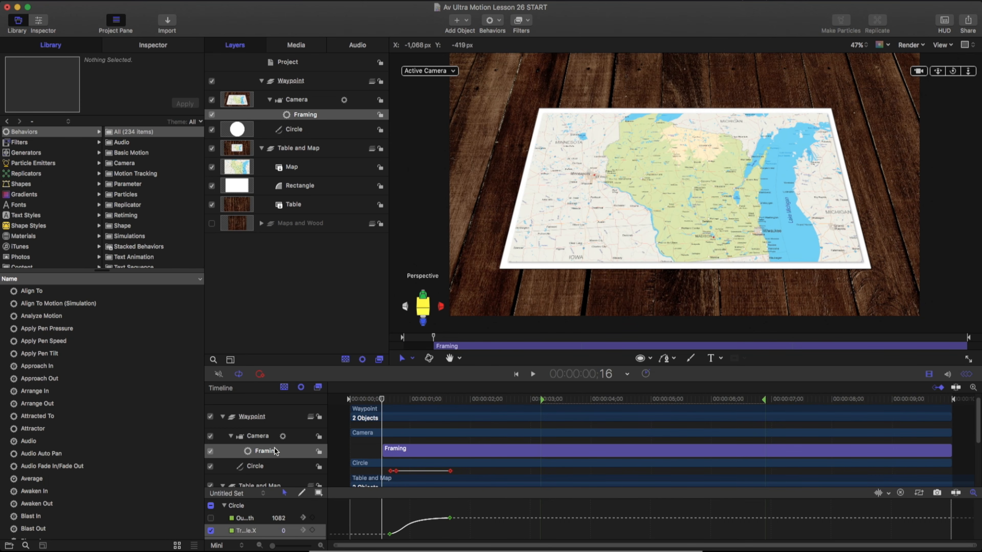
left_click_drag(383, 400, 441, 393)
key("o")
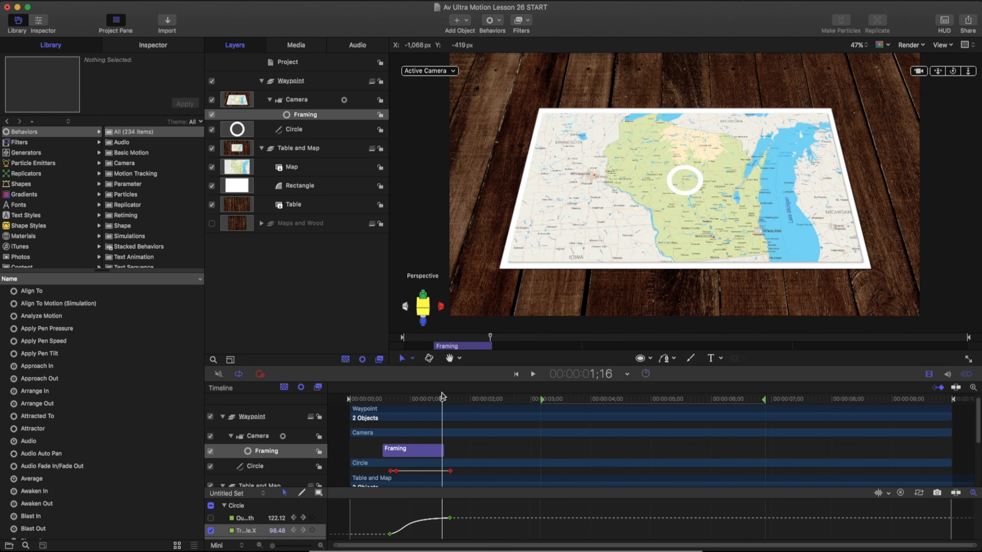
Step: Try targeting the Framing behavior at the Circle with a Z framing offset of about -1487.52 px, and clear the target
left_click(160, 45)
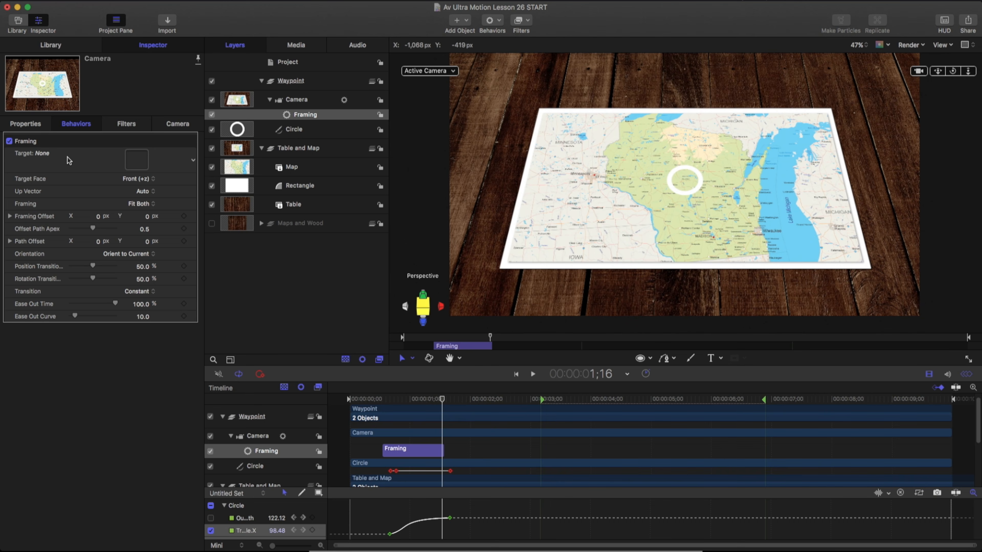
left_click_drag(295, 128, 139, 159)
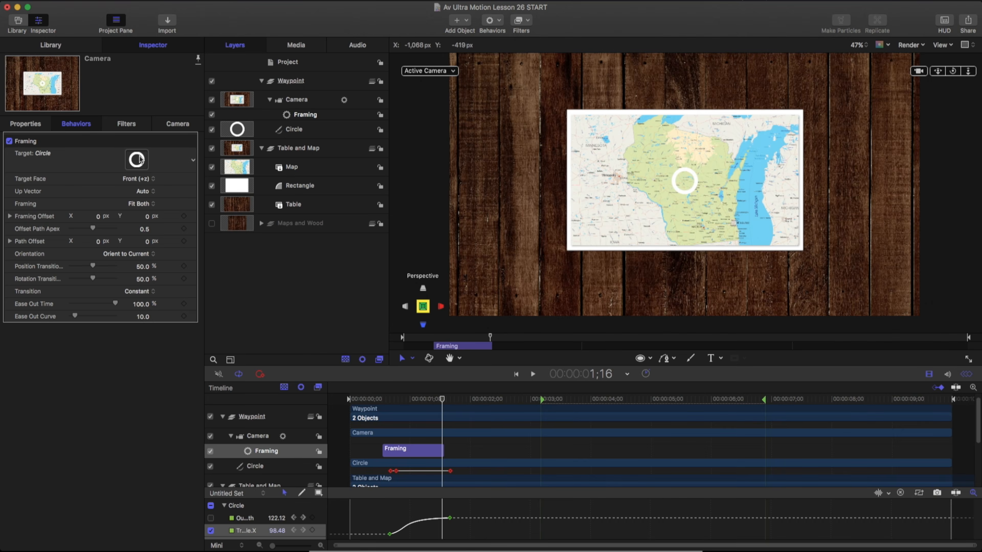
left_click_drag(442, 397, 436, 396)
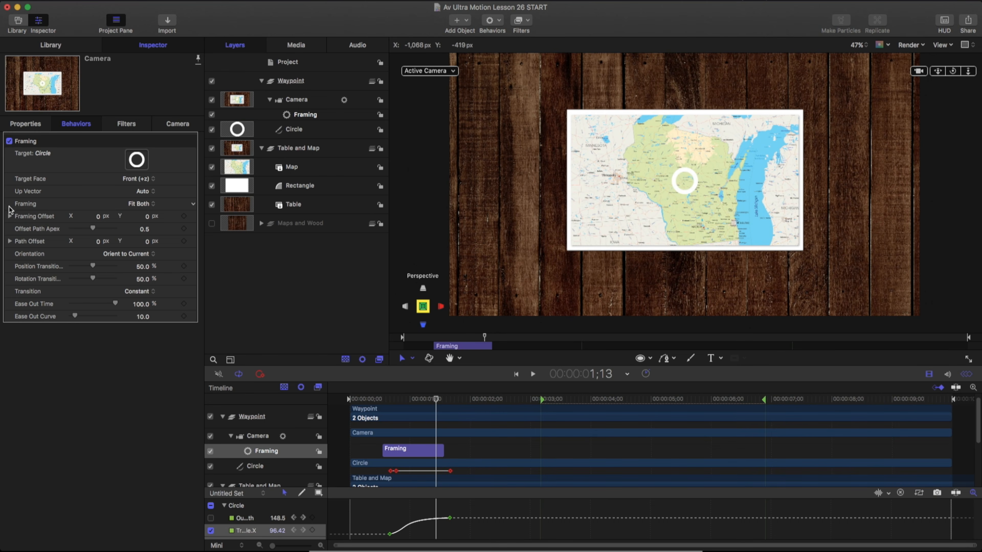
left_click(9, 217)
left_click_drag(146, 255, 97, 252)
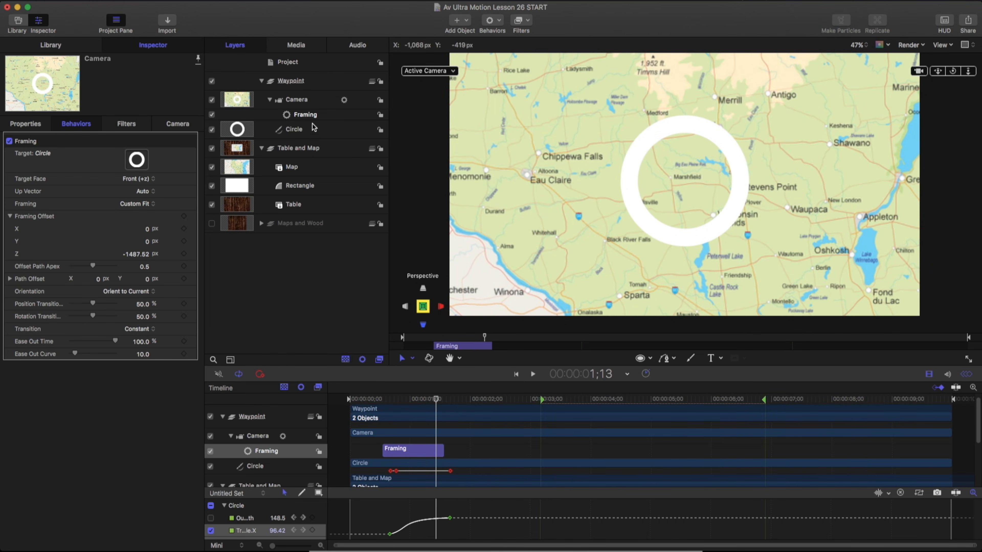
left_click(309, 133)
left_click_drag(136, 166, 136, 164)
left_click_drag(358, 404, 384, 395)
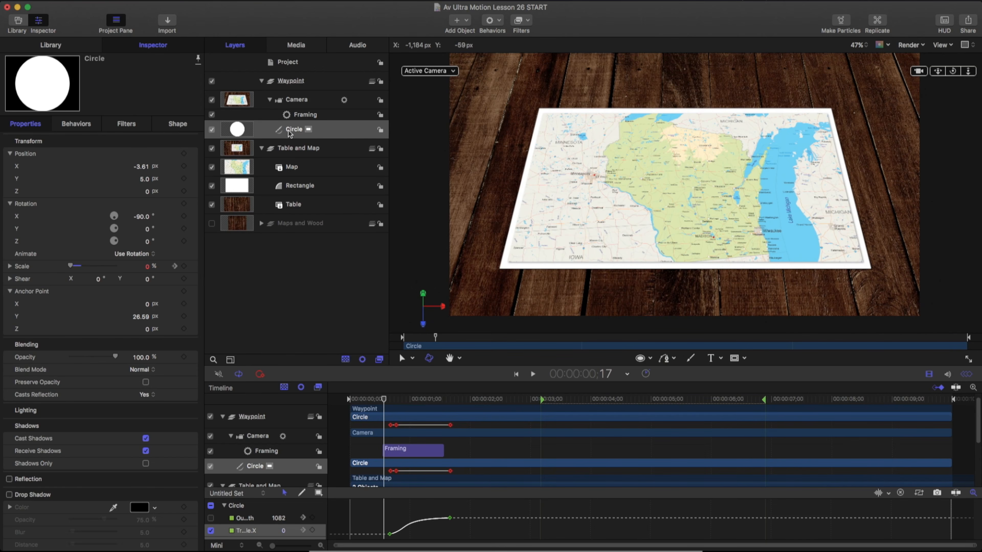
left_click(294, 116)
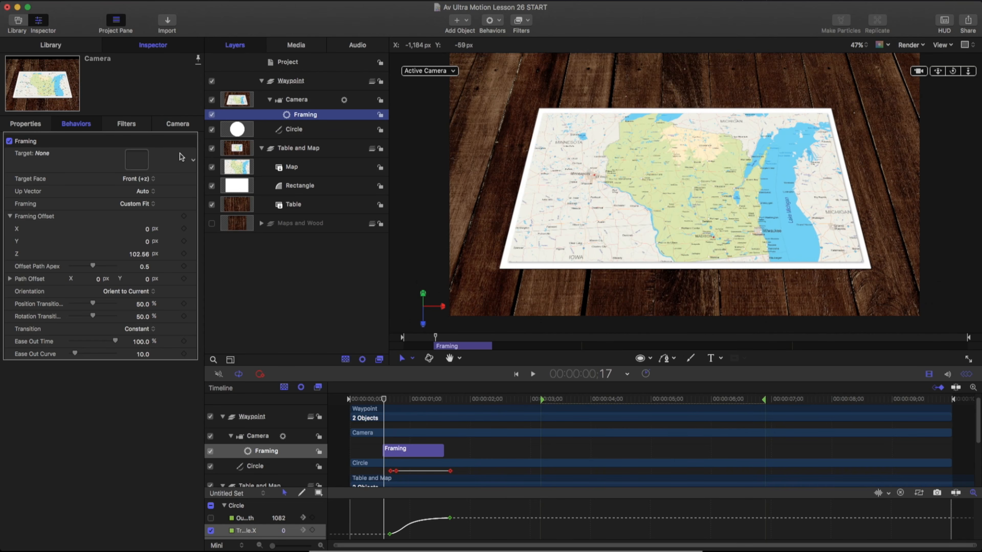
Step: Add a Color Solid generator to the Waypoint group and move the playhead to 2;00
left_click(311, 83)
left_click(465, 22)
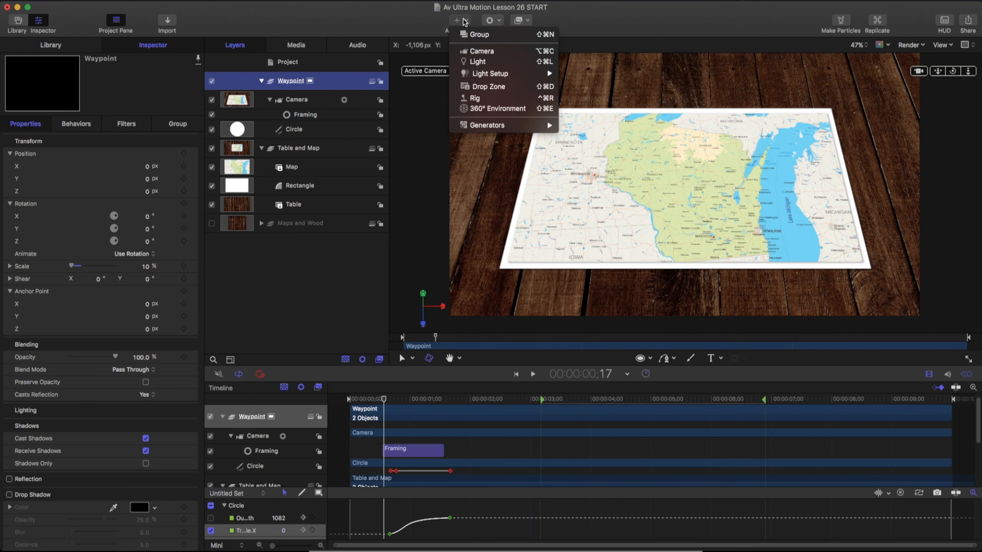
mouse_move(499, 130)
mouse_move(586, 135)
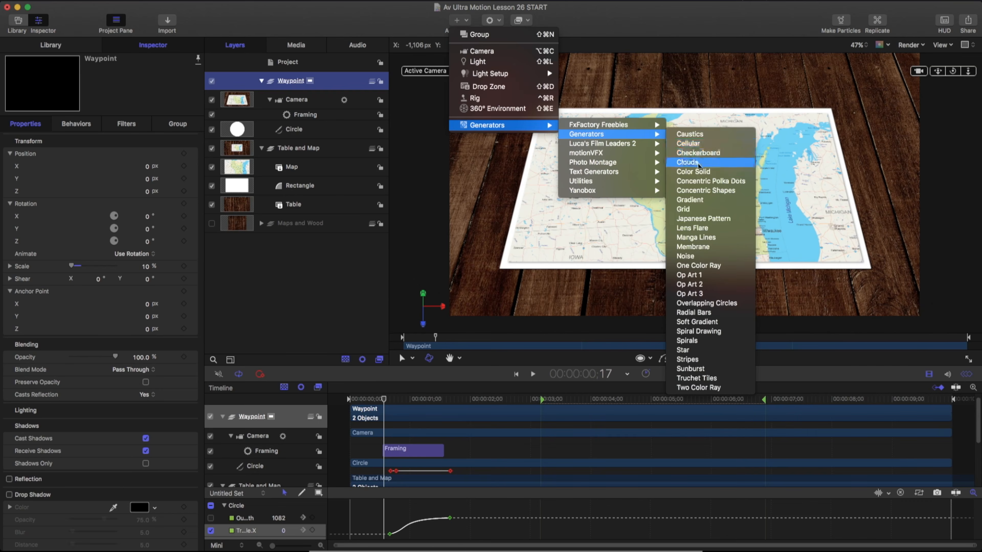
left_click(699, 173)
left_click_drag(445, 381, 472, 373)
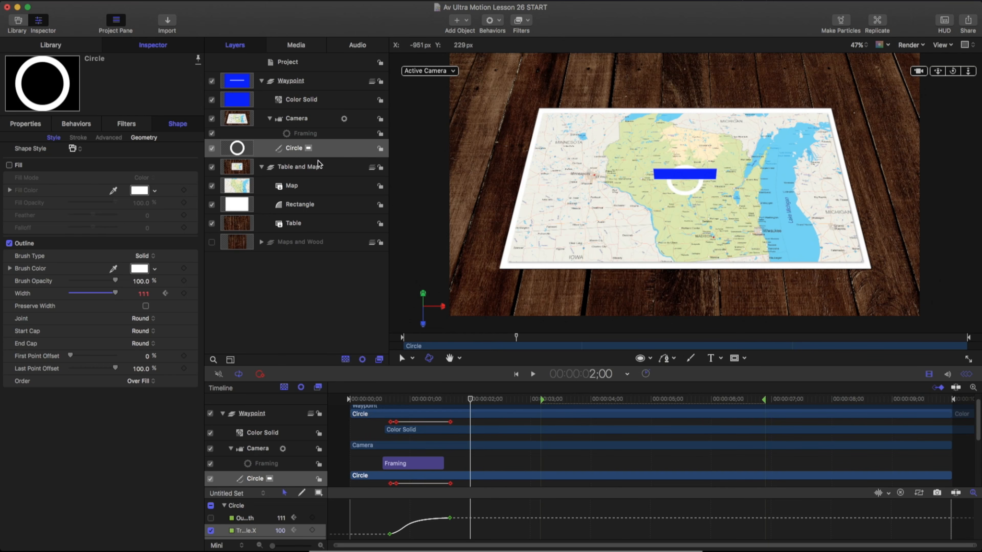
Step: Raise the Color Solid above the Circle to a Y position of 829 px and scale it to 48%
left_click(299, 99)
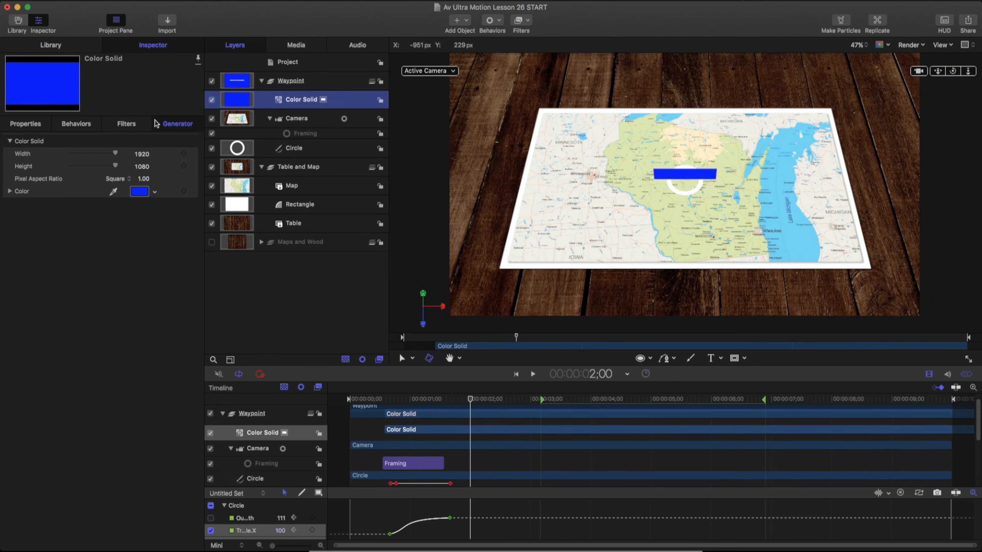
left_click(33, 125)
left_click_drag(147, 179, 170, 179)
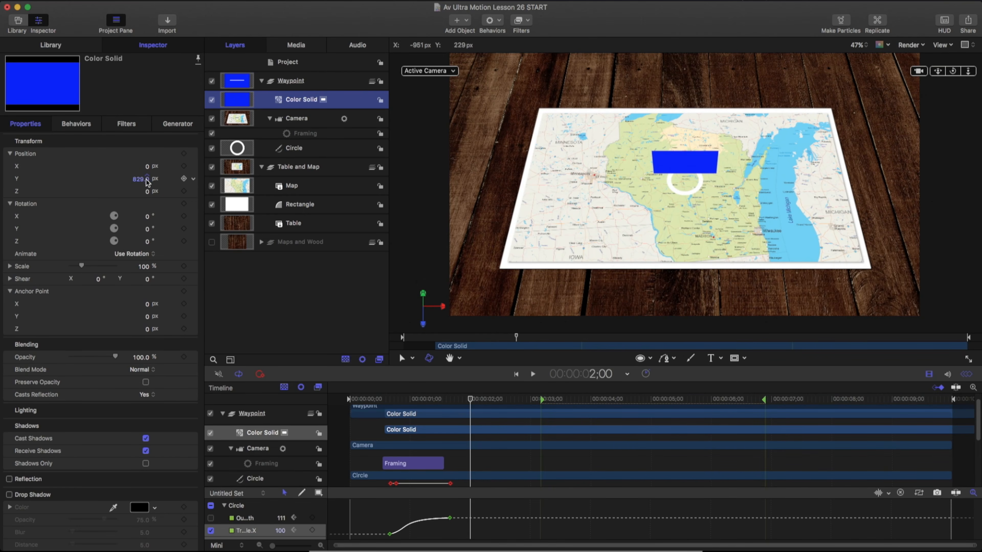
left_click_drag(79, 267, 76, 267)
Step: Rename the Color Solid layer as Frame Plate
double_click(301, 100)
type("Frame Plate")
key("Return")
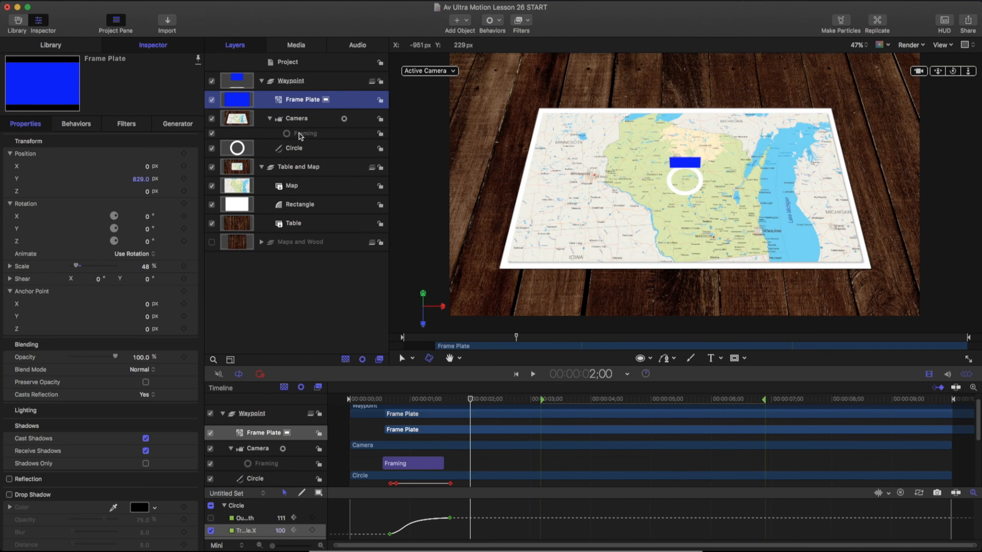
Step: Set Frame Plate as the Framing behavior's target and lower the Z framing offset to about -1575 px to bring the camera closer
left_click(287, 134)
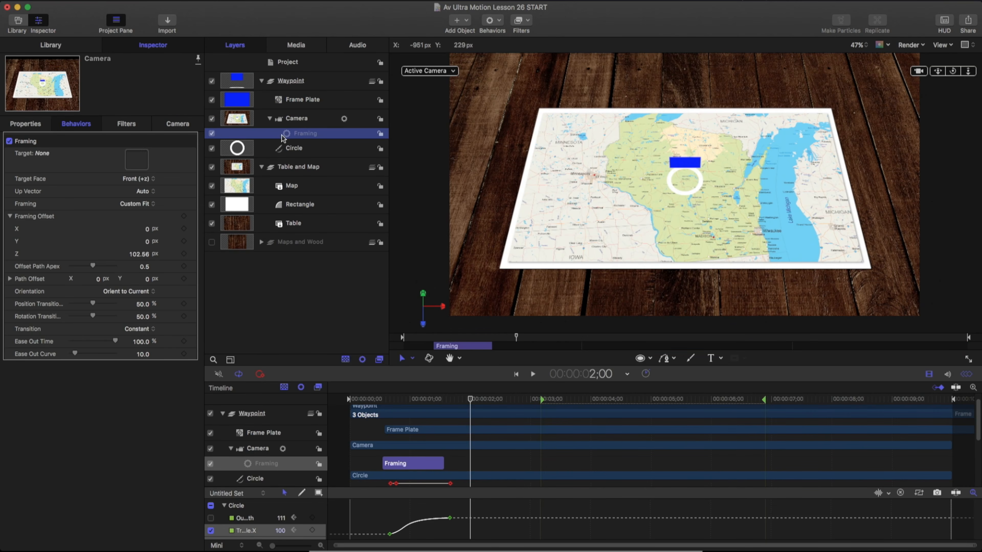
left_click_drag(300, 103, 137, 160)
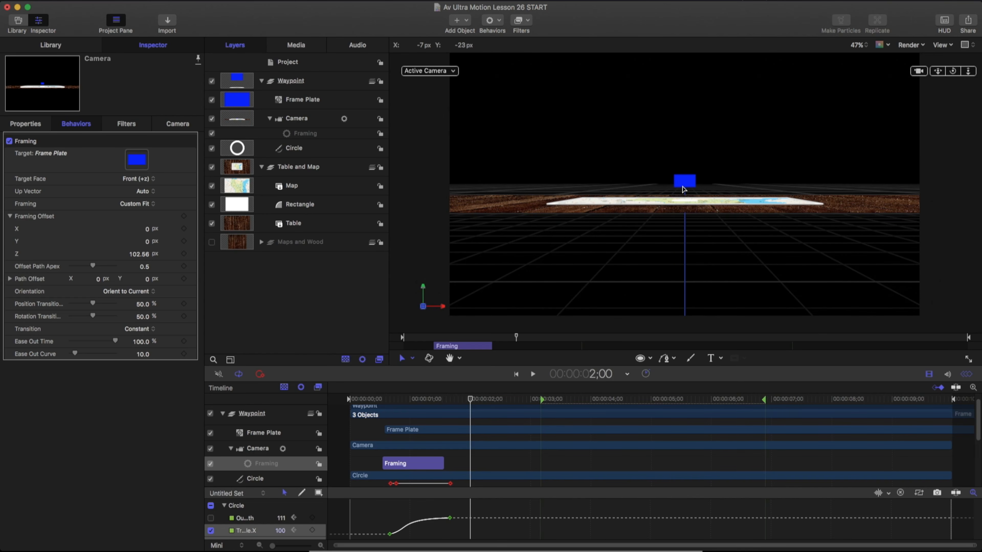
left_click_drag(139, 255, 138, 255)
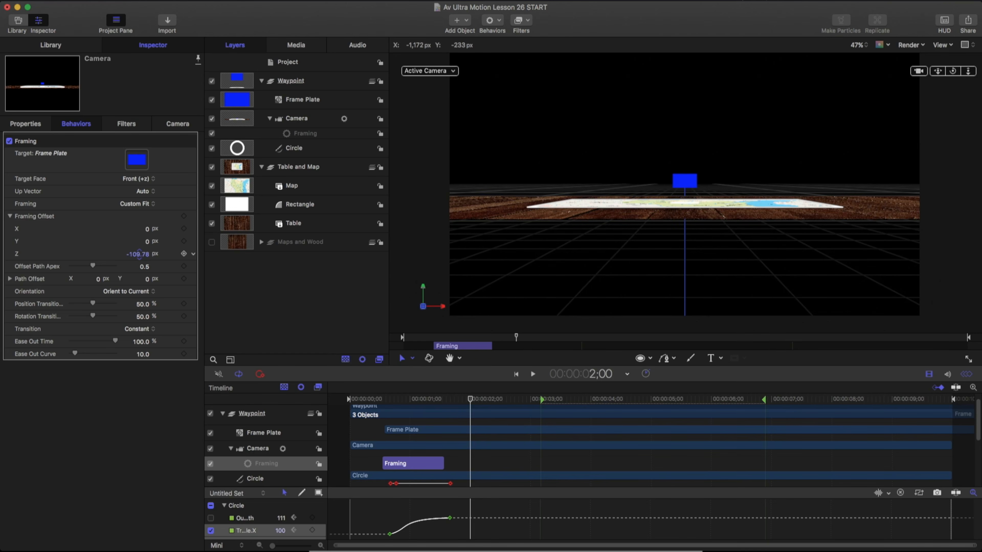
left_click_drag(138, 254, 139, 254)
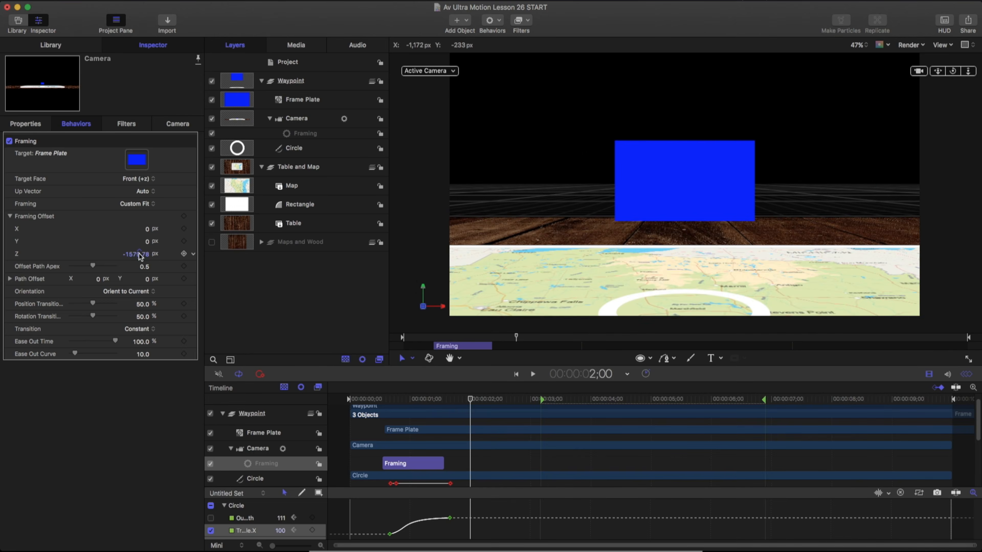
Step: Rotate the Frame Plate to -34° in X and about -29.4° in Y, and offset it to 411 px in X and 829 px in Z
left_click(314, 102)
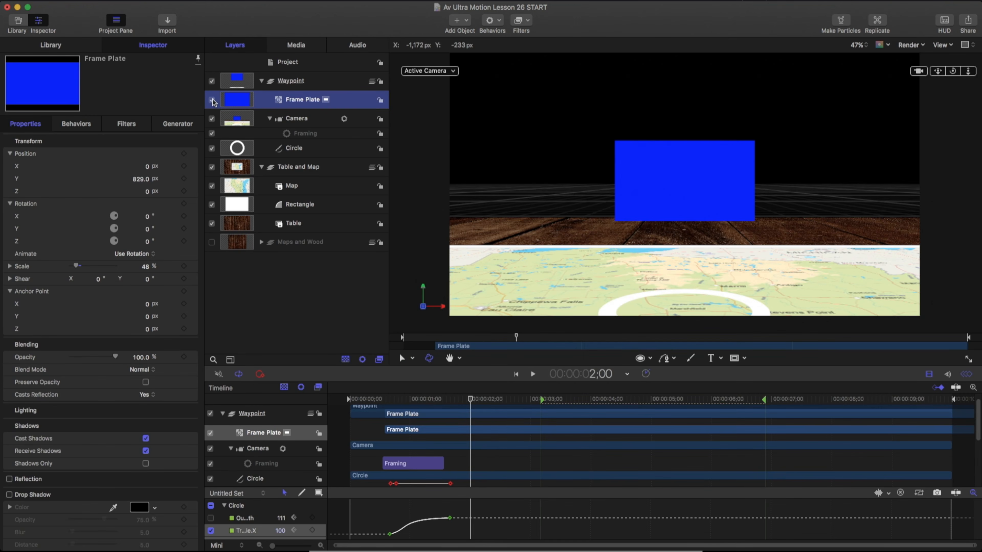
left_click(211, 101)
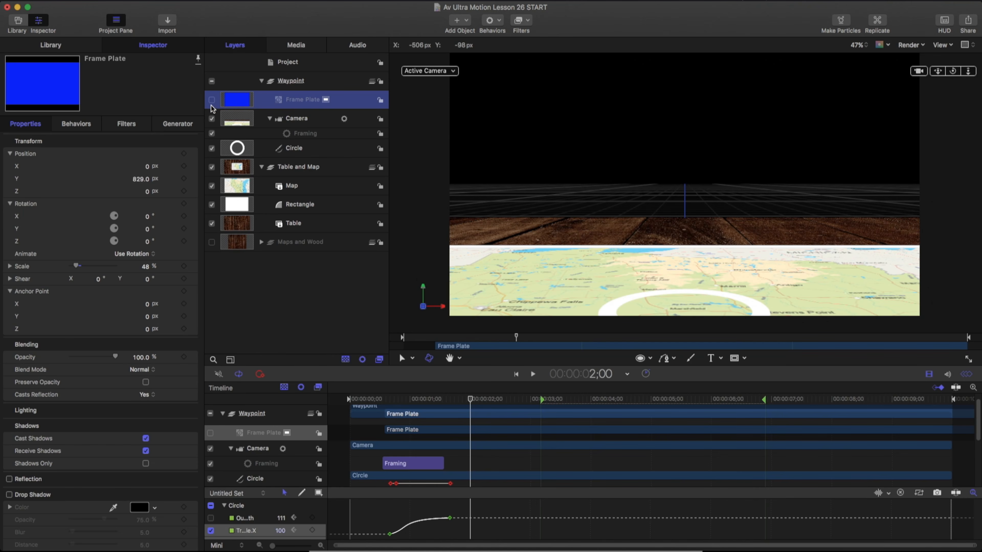
key("ctrl+t")
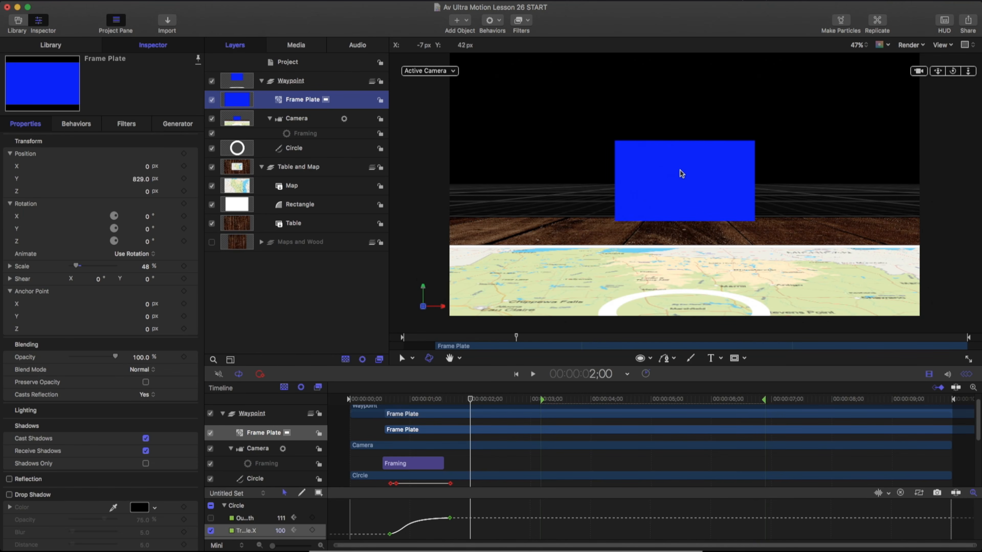
left_click(212, 100)
left_click_drag(148, 220, 205, 164)
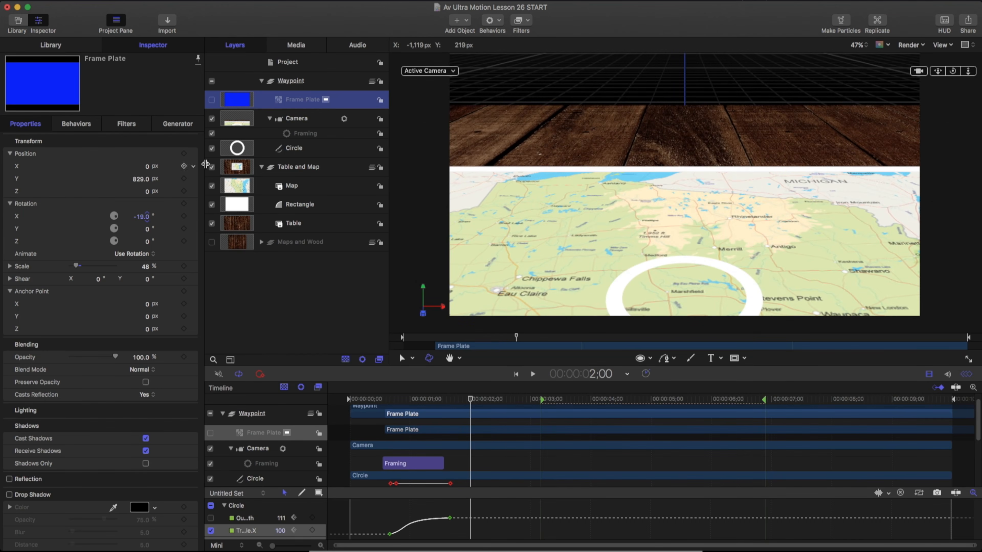
left_click(212, 100)
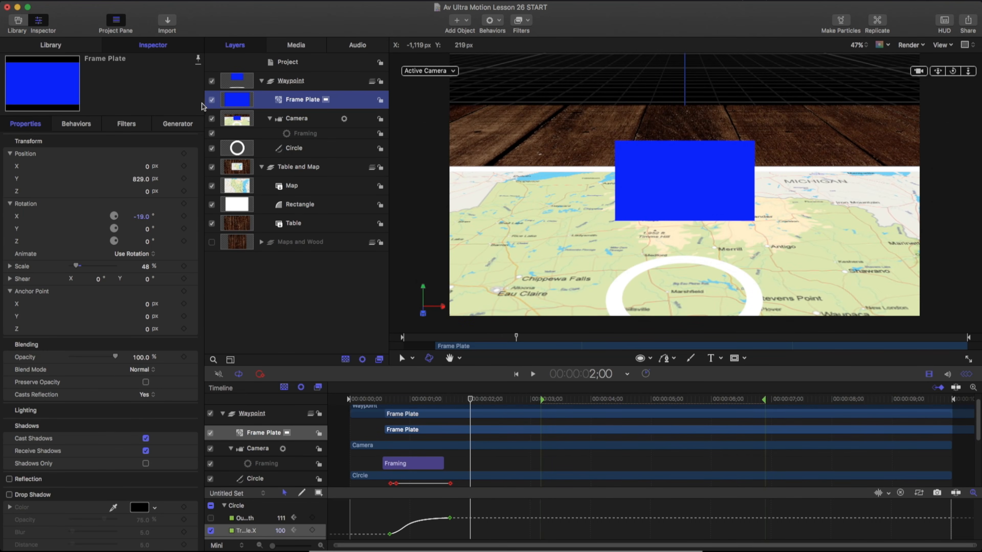
left_click_drag(142, 216, 141, 228)
left_click_drag(141, 166, 152, 193)
Step: Inspect the Frame Plate over the map in Perspective view and set its Y rotation to about -27.4°
left_click(429, 70)
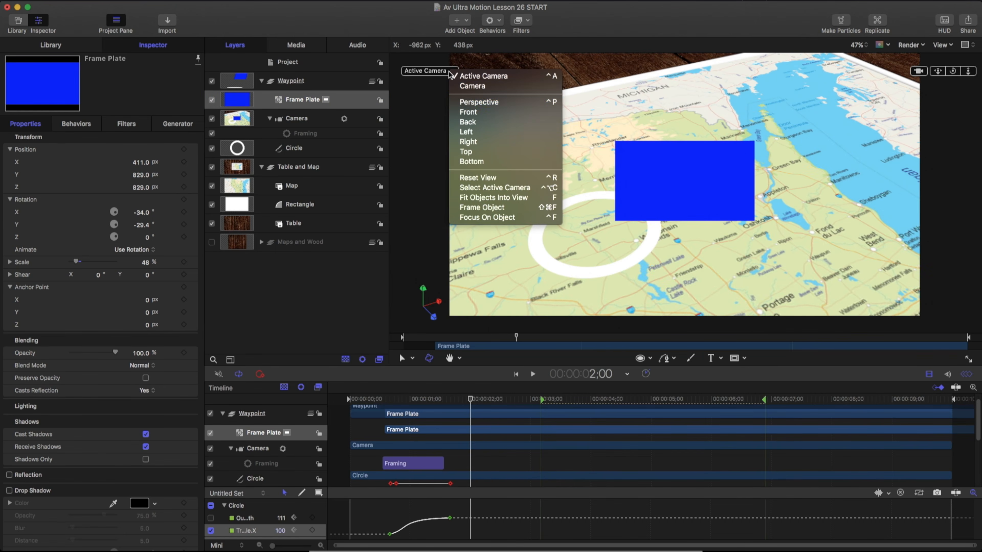
left_click(467, 102)
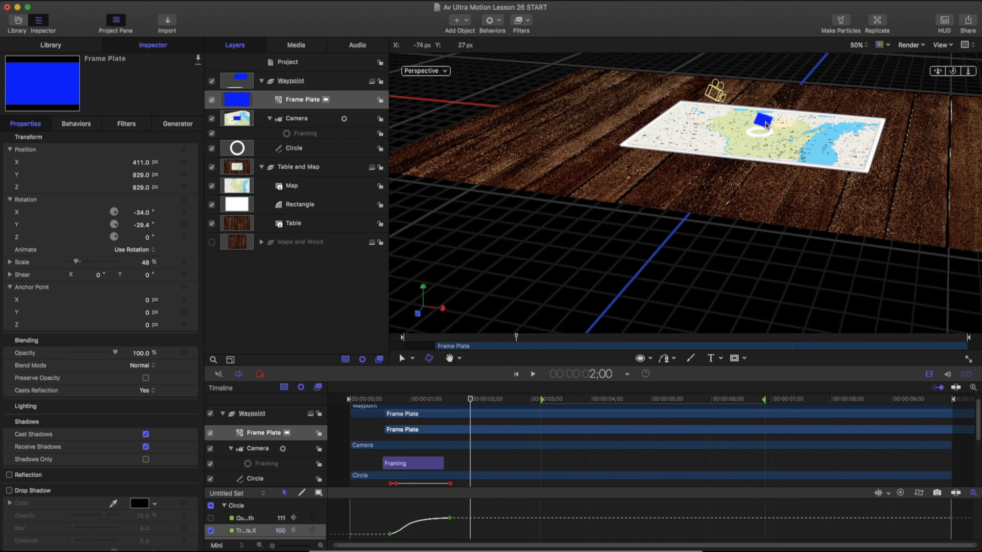
key("shift+f")
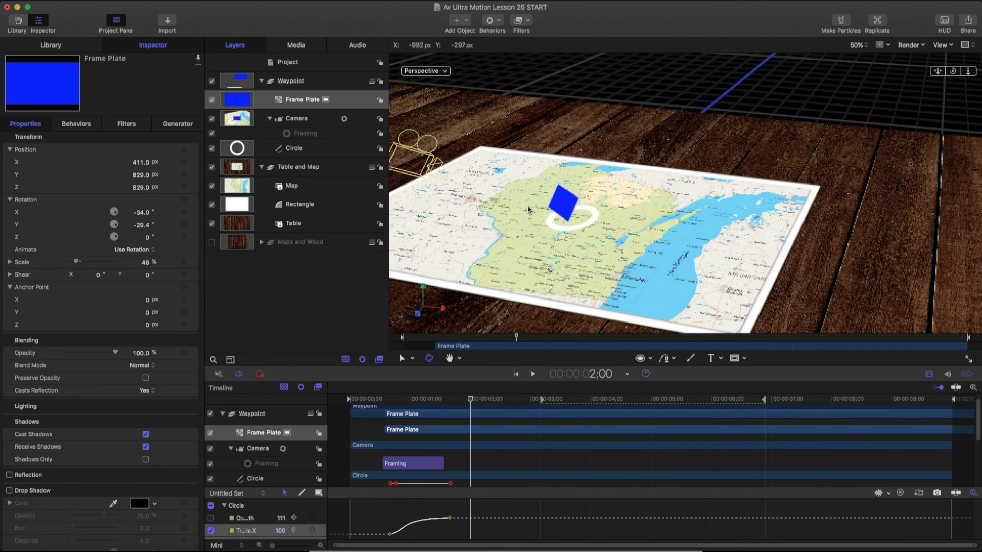
mouse_move(143, 225)
left_mouse_down()
mouse_move(143, 190)
mouse_move(141, 226)
left_mouse_up()
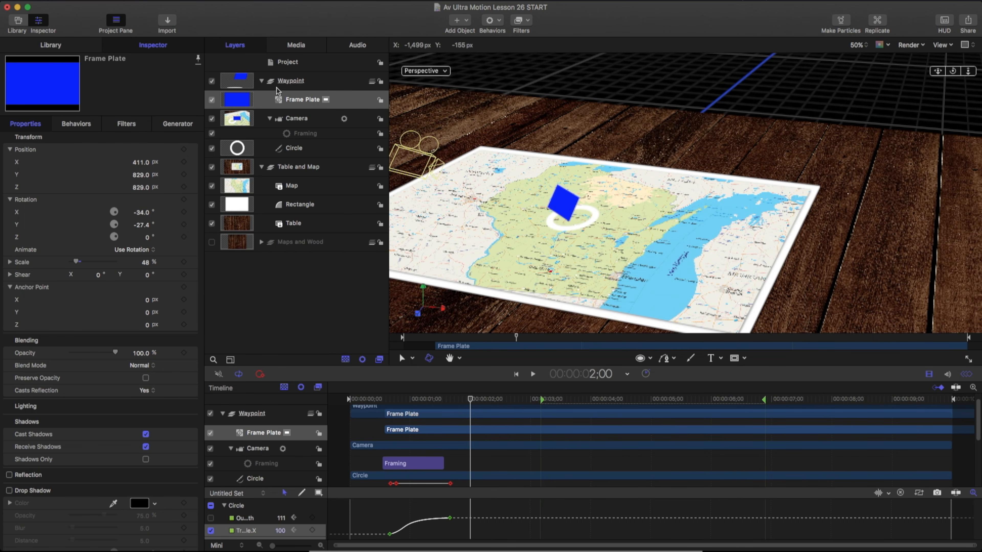
Step: Hide the Frame Plate and return the canvas to the Active Camera view
left_click(212, 101)
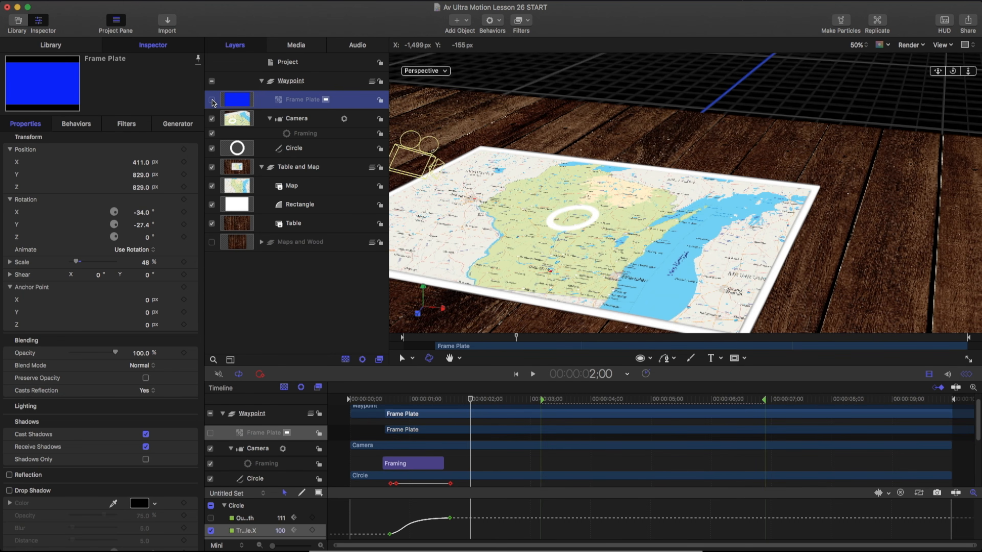
left_click(458, 73)
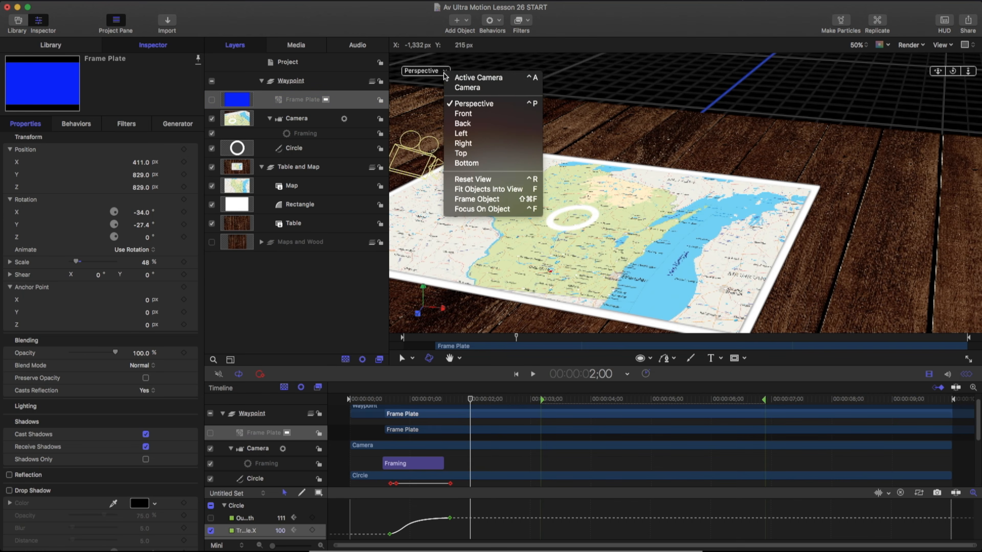
left_click(457, 78)
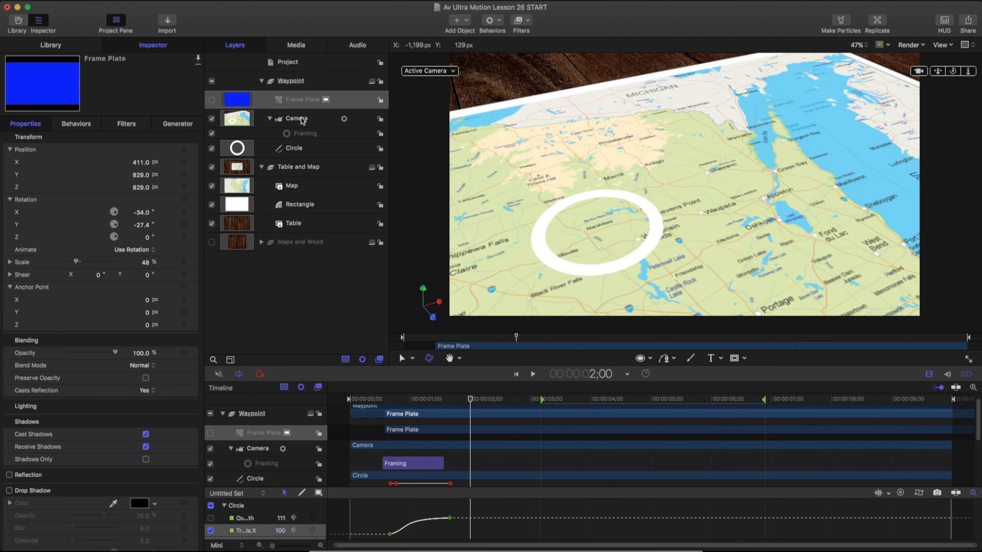
Step: Set the Framing behavior's offset to about -46 px in Y and -1679.78 px in Z
left_click(303, 133)
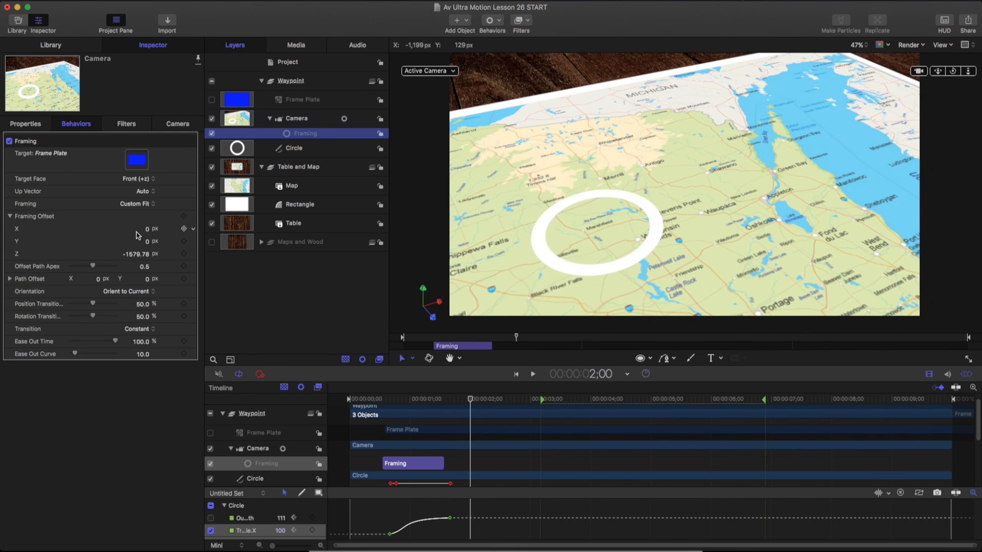
left_click(147, 231)
left_click_drag(147, 242, 147, 277)
left_click_drag(136, 254, 137, 328)
Step: Readjust the hidden Frame Plate's rotation to reframe the map, and move the playhead to 1;06
left_click(237, 100)
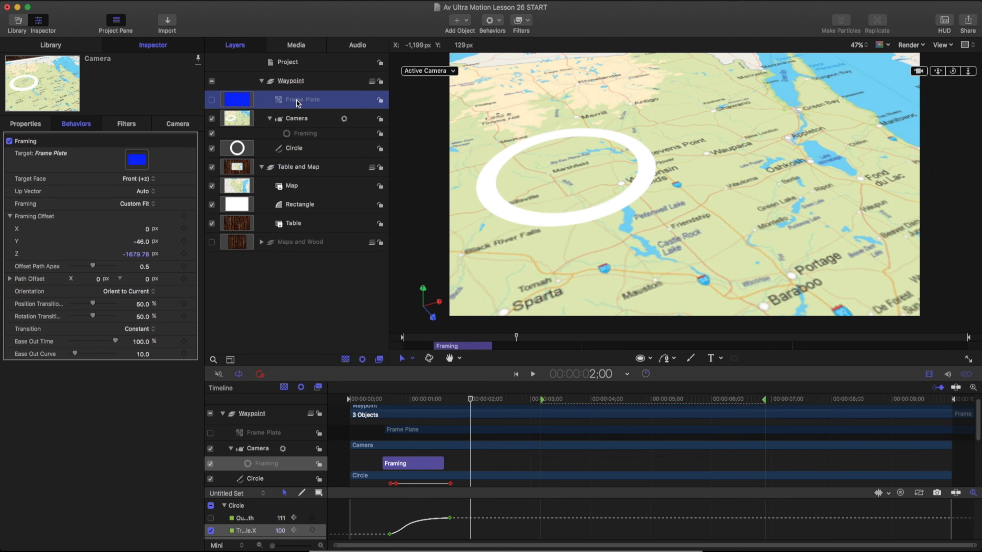
left_click_drag(142, 229, 148, 217)
left_click(422, 399)
mouse_move(422, 399)
left_mouse_down()
mouse_move(372, 397)
mouse_move(422, 390)
left_mouse_up()
Step: Set the Framing behavior's position transition to 85%, rotation transition to 90% and Transition to Ease Both
left_click(414, 462)
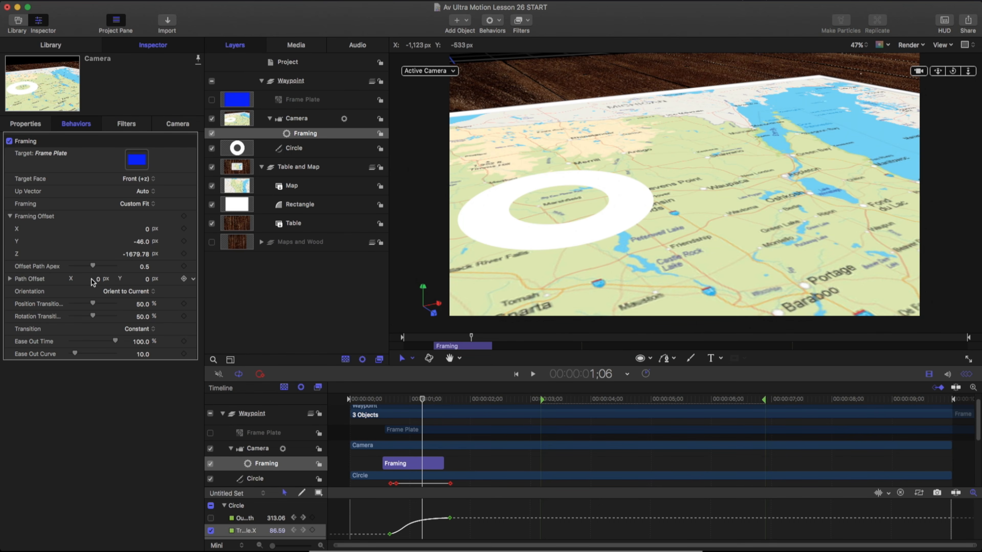
left_click_drag(94, 304, 110, 305)
double_click(141, 305)
type("85")
double_click(144, 318)
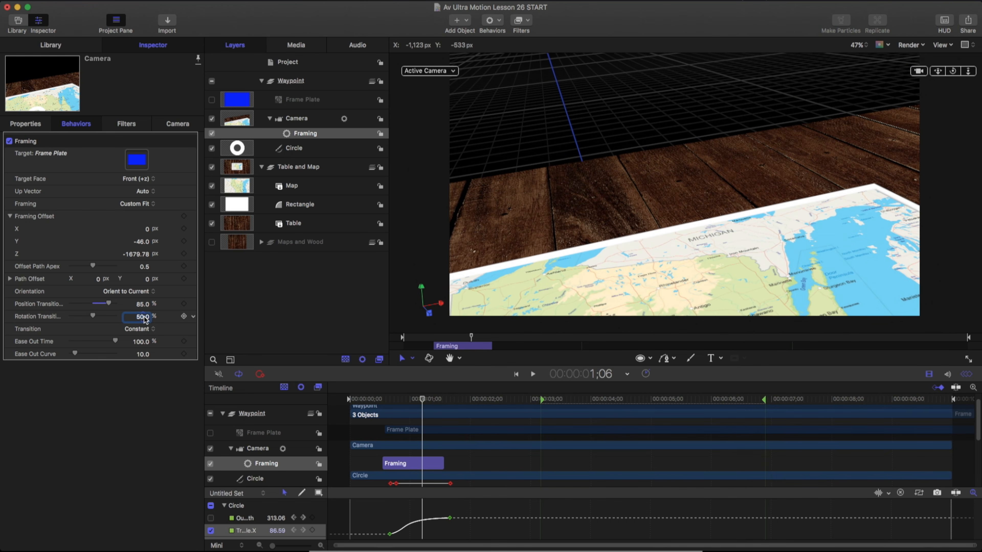
key("Return")
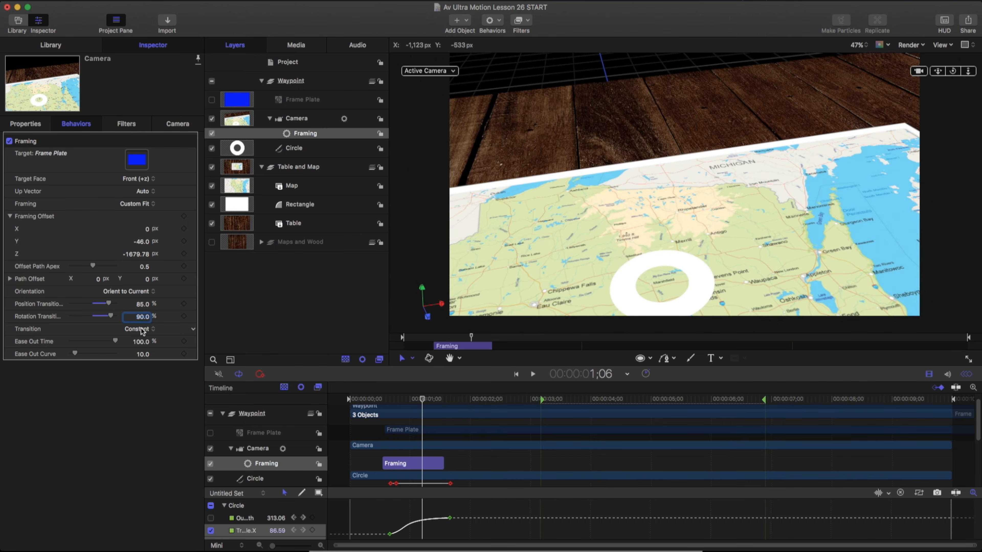
left_click(142, 329)
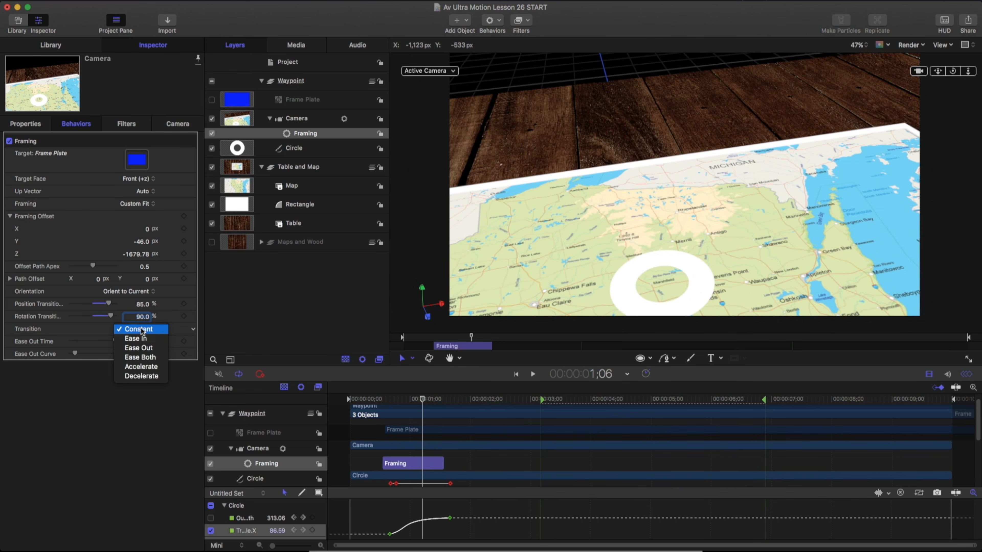
left_click(143, 358)
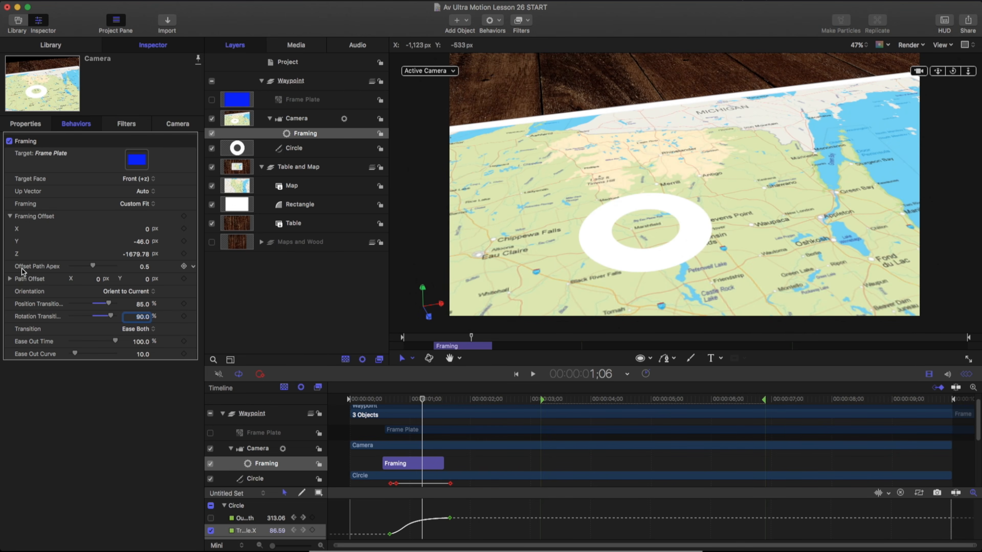
Step: Expand the Framing behavior's Path Offset values and scrub the start of the camera move to 0;27
left_click(9, 278)
left_click(383, 398)
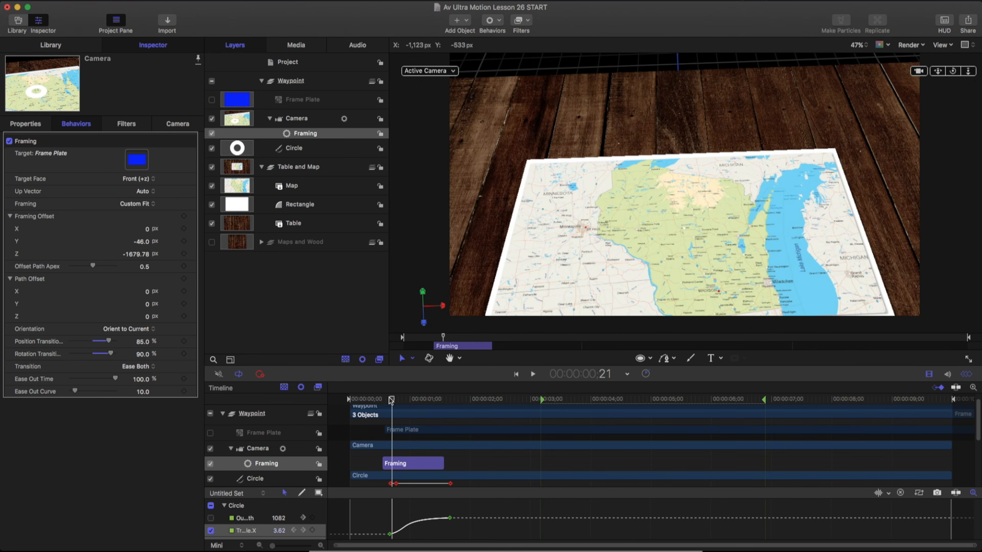
mouse_move(386, 397)
left_mouse_down()
mouse_move(418, 396)
mouse_move(403, 396)
left_mouse_up()
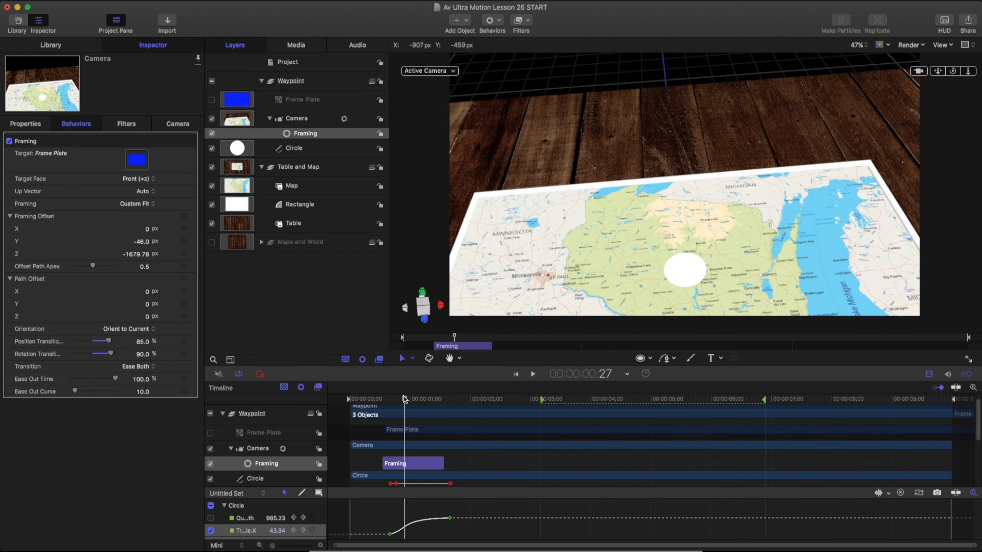
Step: Try a Path Offset Y of -1234 px for the camera move and undo it
left_click_drag(145, 304, 114, 229)
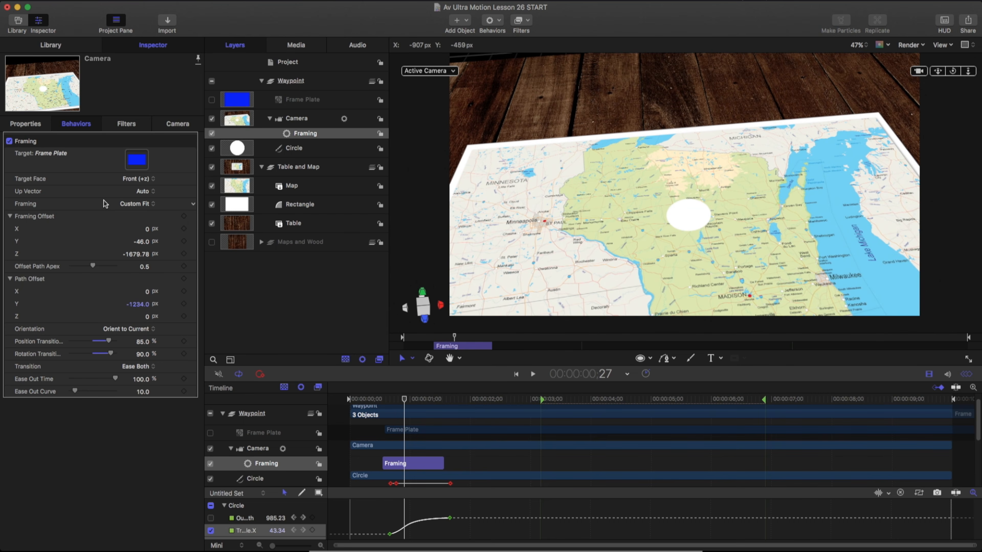
key("super+z")
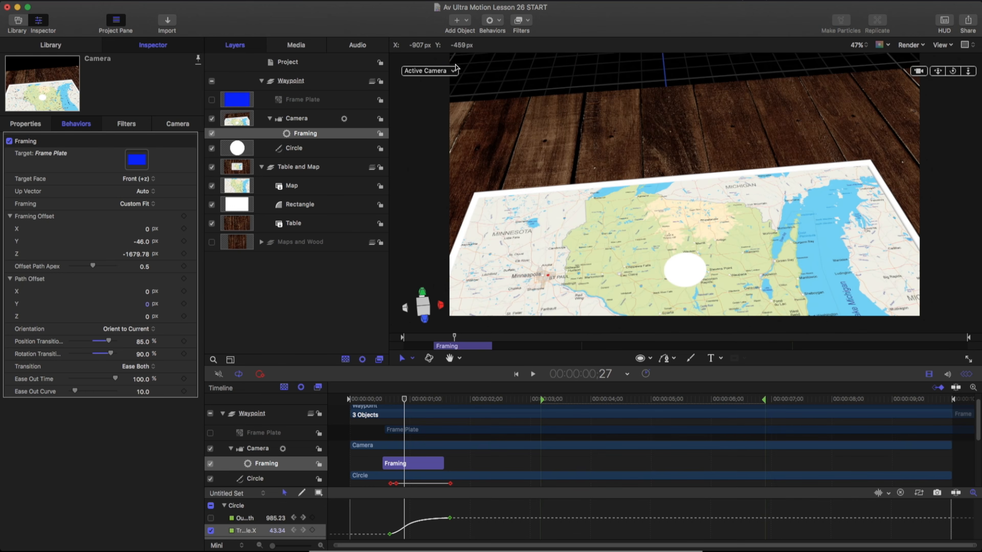
Step: Switch to Perspective view to see the camera and set the Framing behavior's Path Offset Y to about -1881.88 px
left_click(452, 71)
left_click(472, 104)
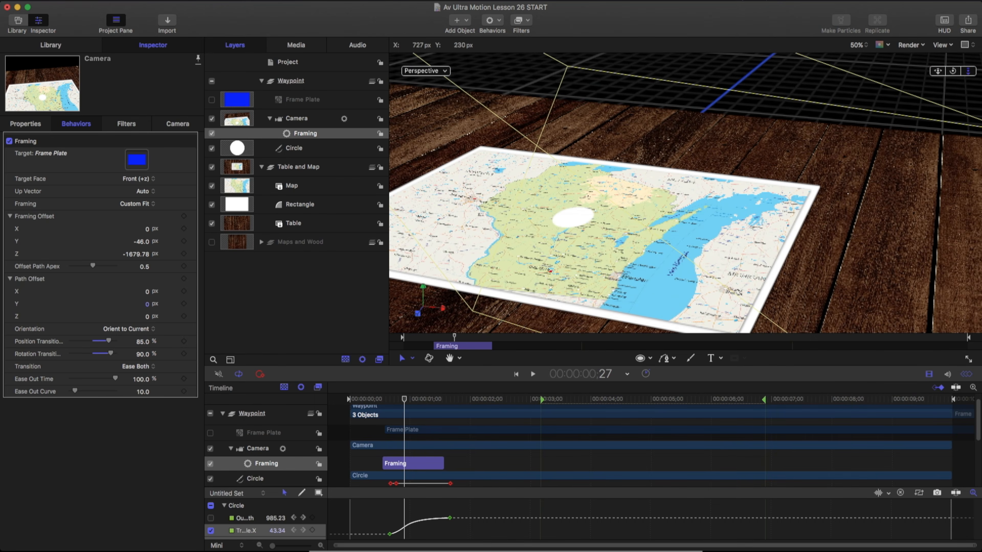
left_click(941, 45)
left_click(941, 48)
left_click_drag(147, 305, 147, 332)
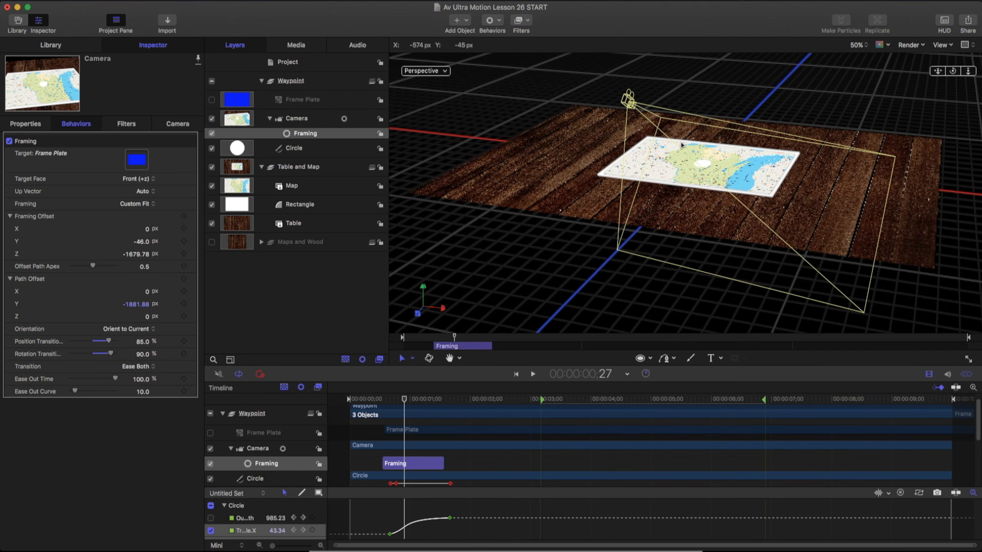
Step: Try adjusting the Framing behavior's values while scrubbing the camera move around 0;27, and undo the change
mouse_move(405, 401)
left_mouse_down()
mouse_move(429, 394)
mouse_move(397, 396)
mouse_move(407, 396)
left_mouse_up()
left_click_drag(141, 308, 137, 304)
left_click_drag(408, 400, 402, 401)
key("super+z")
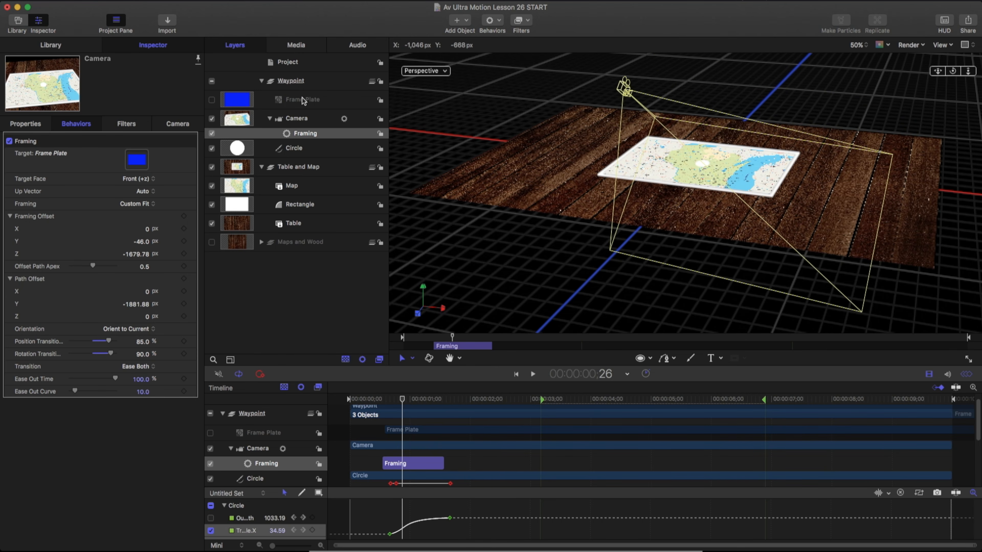
Step: Scrub the camera move to 1;15 and extend the Framing behavior's end in the Timeline to about 2;01
left_click_drag(383, 404, 439, 402)
left_click(441, 461)
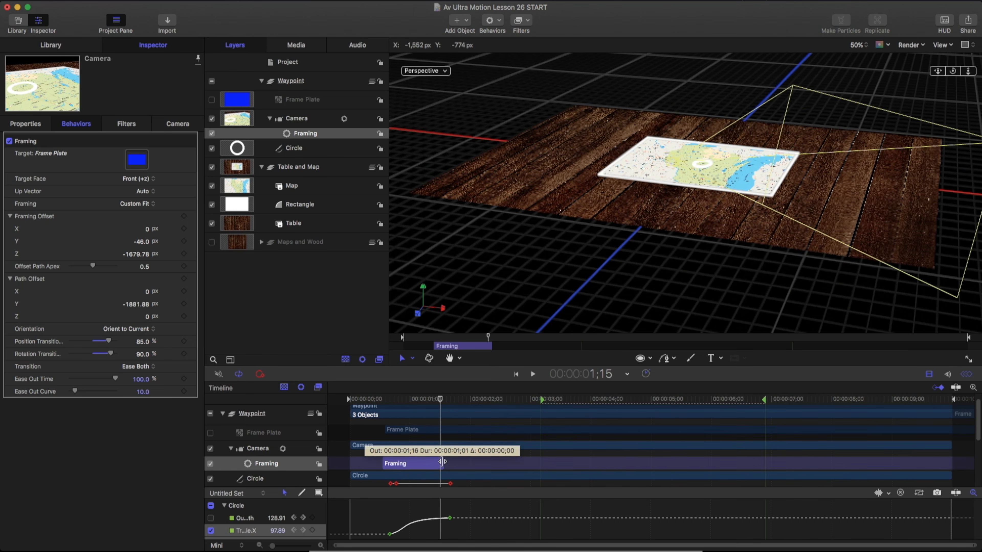
left_click_drag(441, 462, 473, 459)
Step: Preview the camera move through the Active Camera view, scrubbing from the start of the Framing behavior to 1;29
left_click(442, 71)
left_click(456, 76)
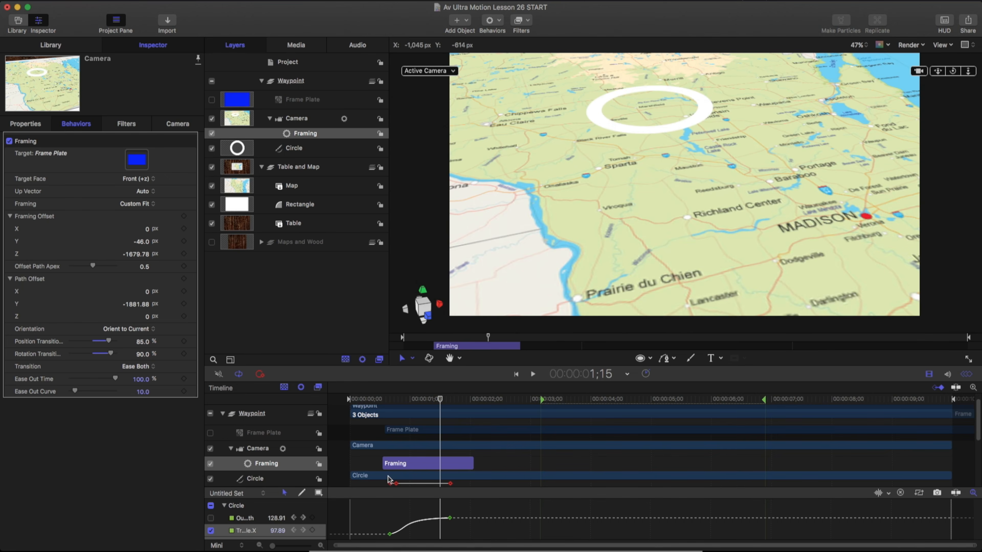
left_click_drag(388, 398, 468, 394)
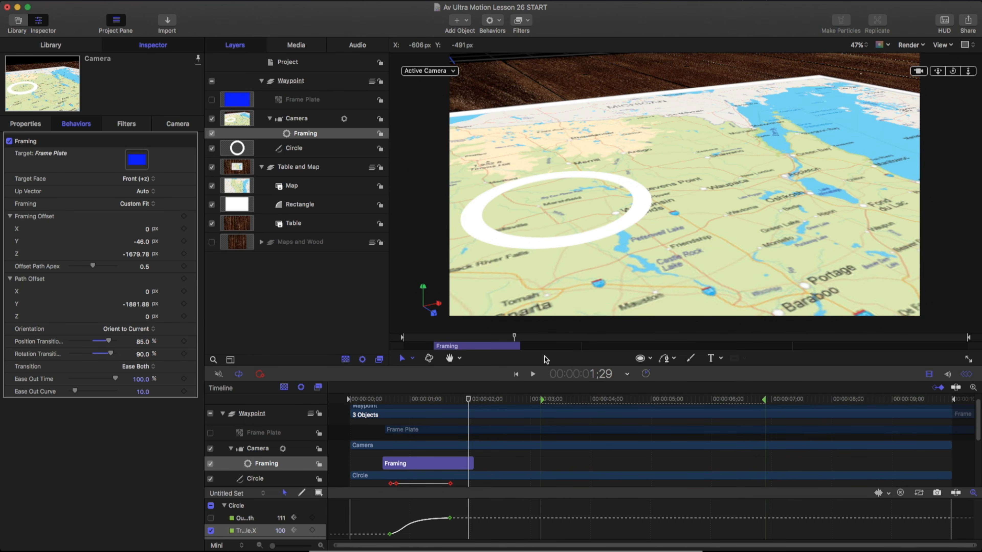
Step: Add a text layer reading "Marshfield WI" beside the circle on the map
left_click(711, 358)
left_click(651, 192)
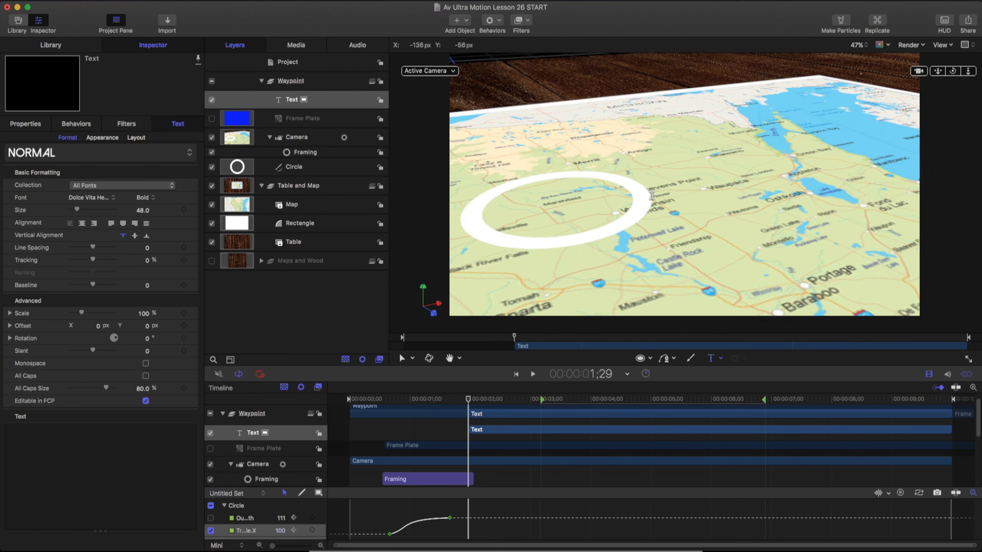
type("Marshfield WI")
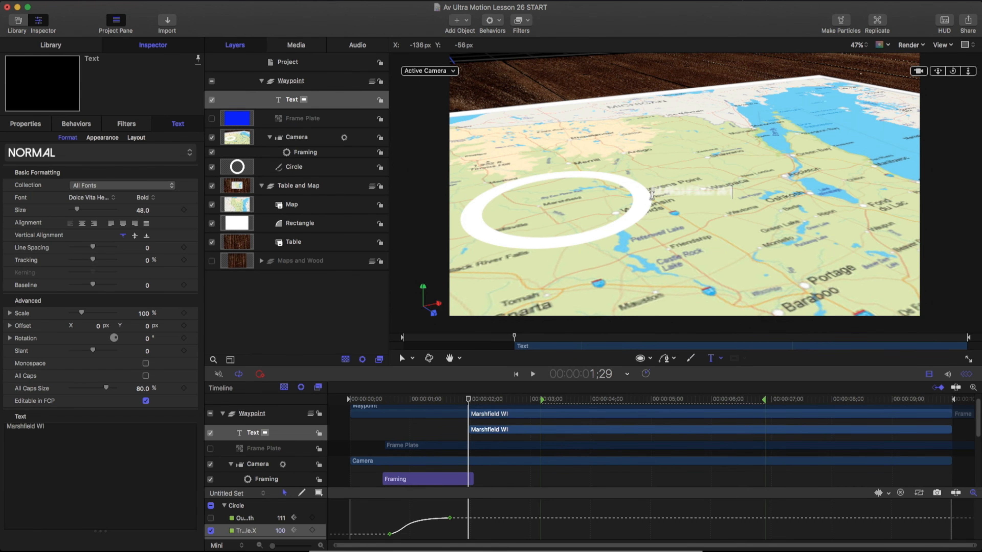
key("Escape")
Step: Set the Marshfield WI text size to about 163 and extend its layer back to the project start
left_click_drag(78, 210, 95, 210)
left_click_drag(469, 430, 351, 431)
left_click_drag(385, 401, 472, 401)
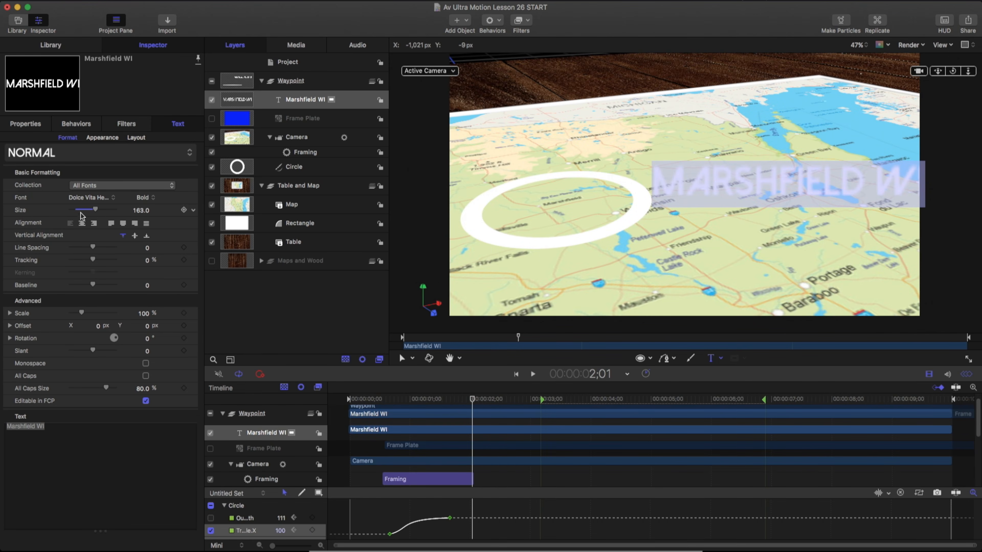
Step: Change the Marshfield WI text's face color to black
left_click(114, 138)
left_click(139, 304)
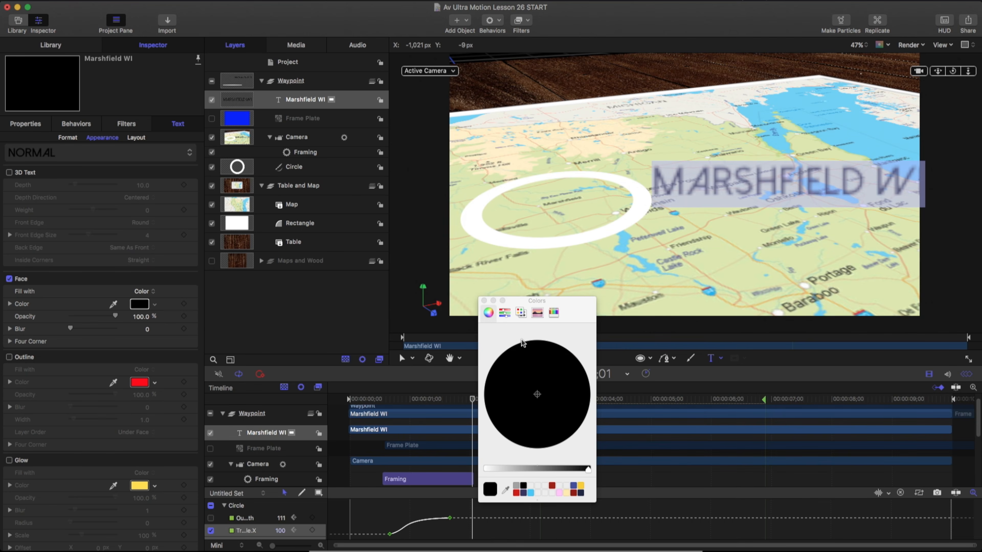
left_click(484, 301)
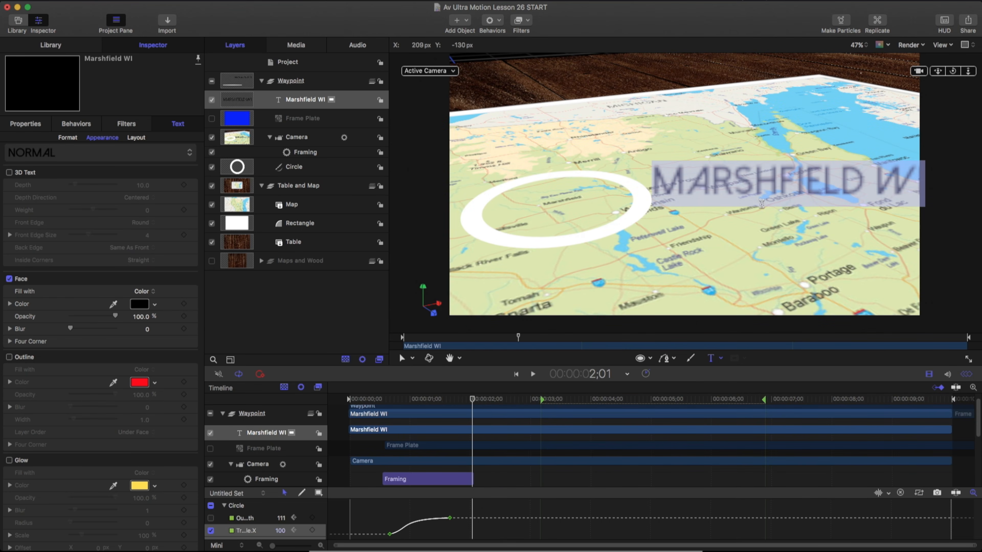
Step: Set the canvas render quality to Best
left_click(910, 45)
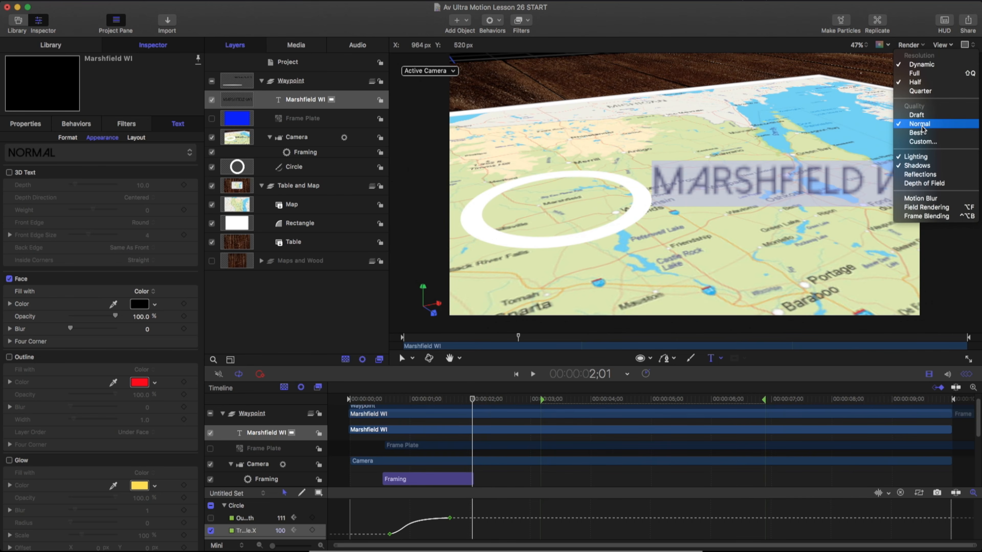
left_click(917, 133)
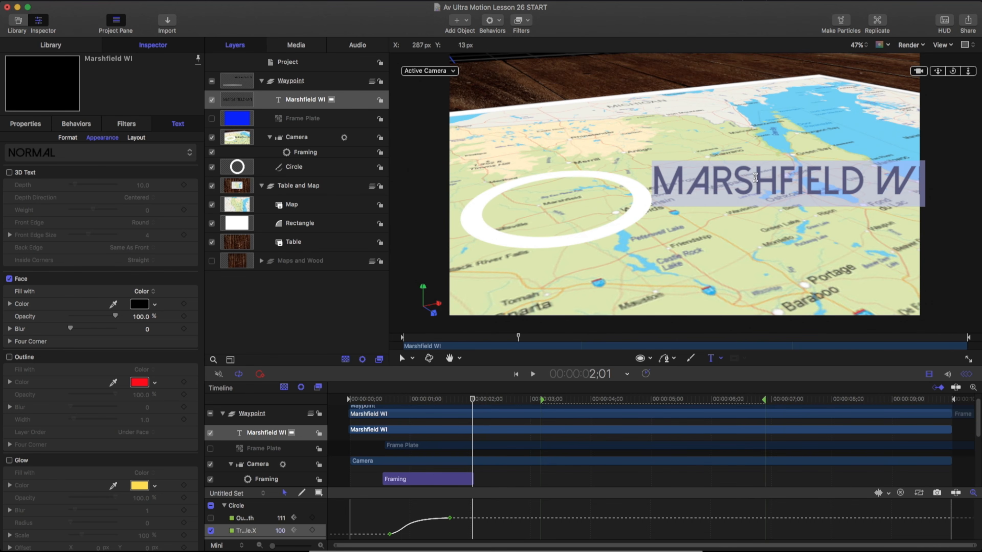
Step: Reset the Marshfield WI text's X, Y and Z rotation to 0°
left_click(24, 130)
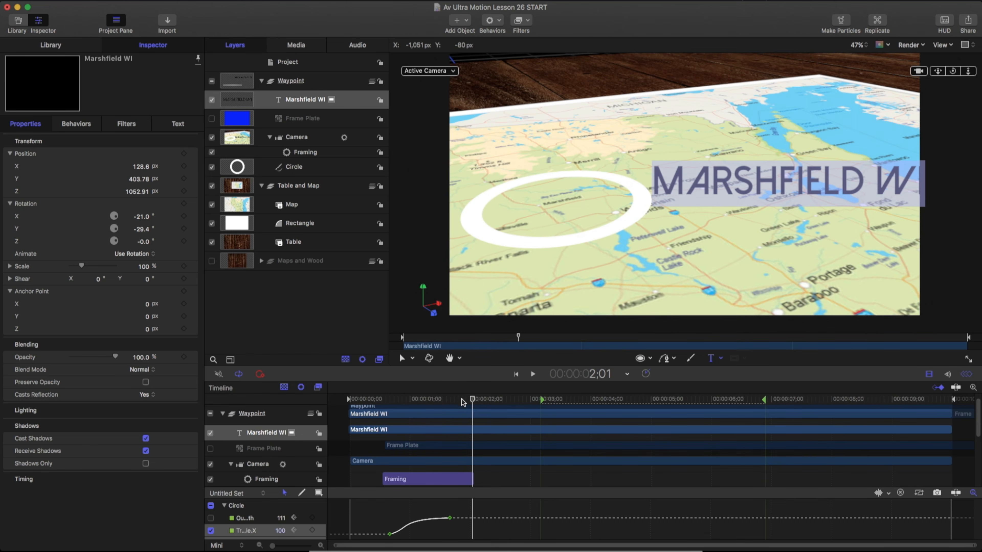
double_click(145, 218)
type("0")
key("Tab")
type("0")
key("Tab")
type("0")
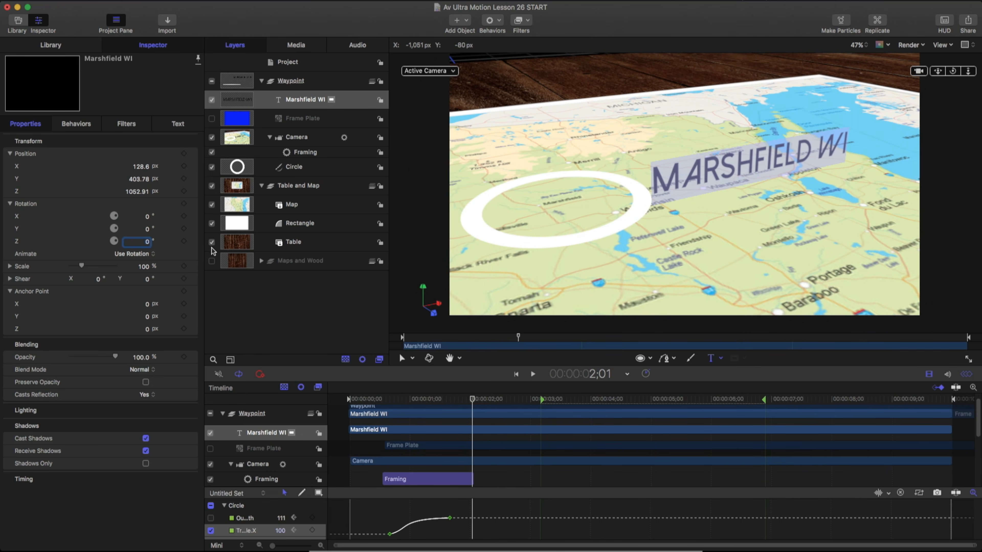
Step: Scrub the camera move between 1;21 and 1;29, and set the Marshfield WI text's Y position to 0 px
left_click(290, 81)
mouse_move(472, 400)
left_mouse_down()
mouse_move(384, 401)
mouse_move(455, 401)
left_mouse_up()
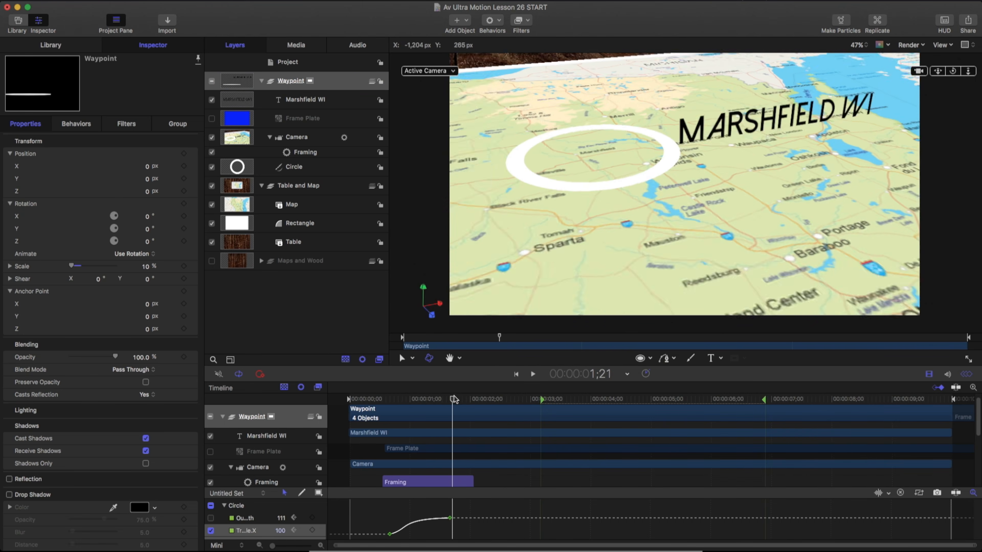
left_click_drag(455, 401, 470, 401)
left_click(305, 100)
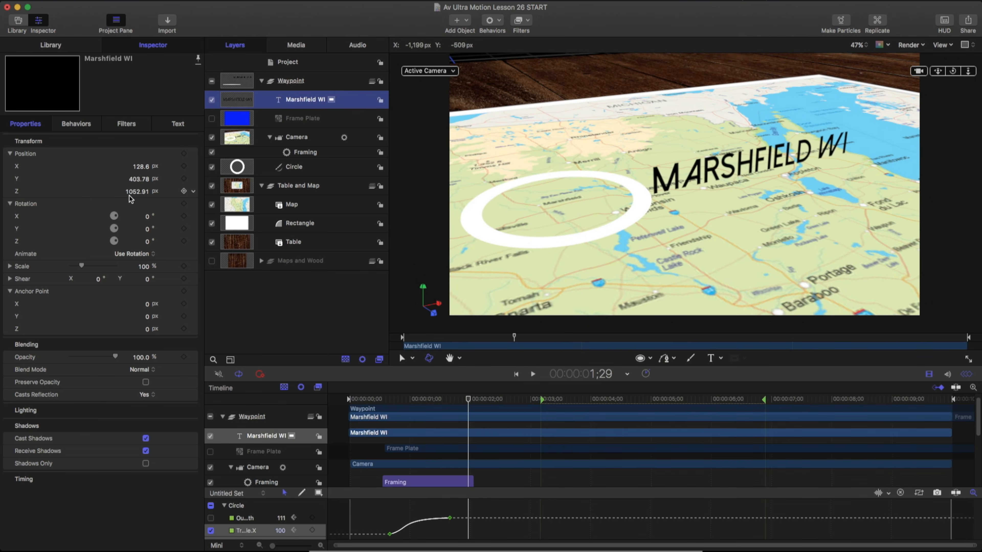
left_click(138, 180)
type("0")
key("Return")
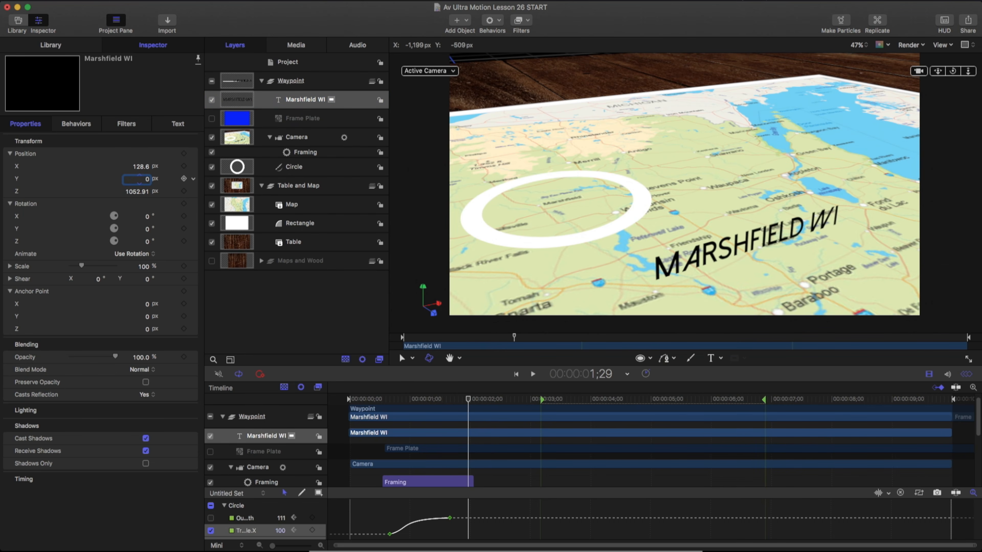
Step: Set the Marshfield WI text's Y position to 5 px and place it beside the circle at about X 641.6, Z 144.91 px
mouse_move(467, 402)
left_mouse_down()
mouse_move(433, 401)
mouse_move(454, 401)
left_mouse_up()
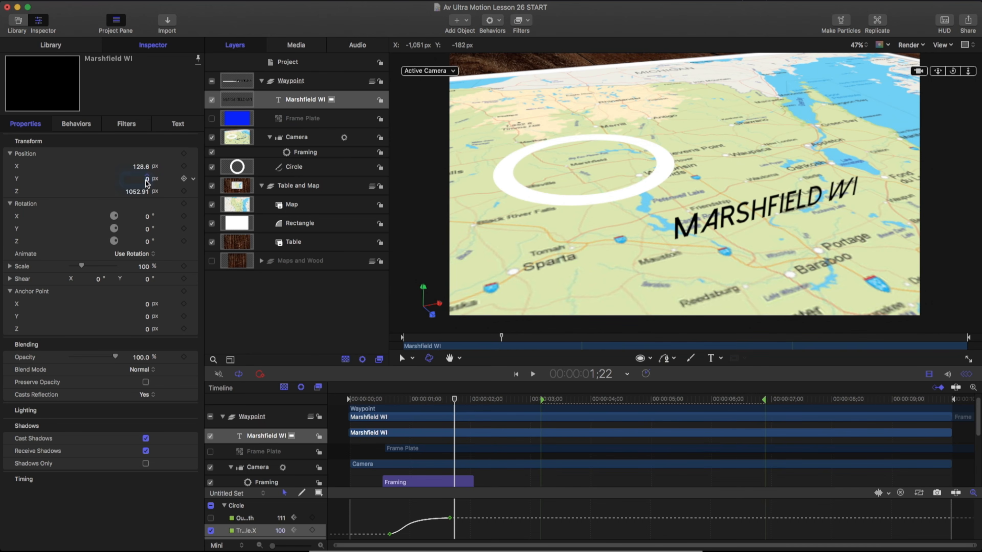
type("5")
key("Return")
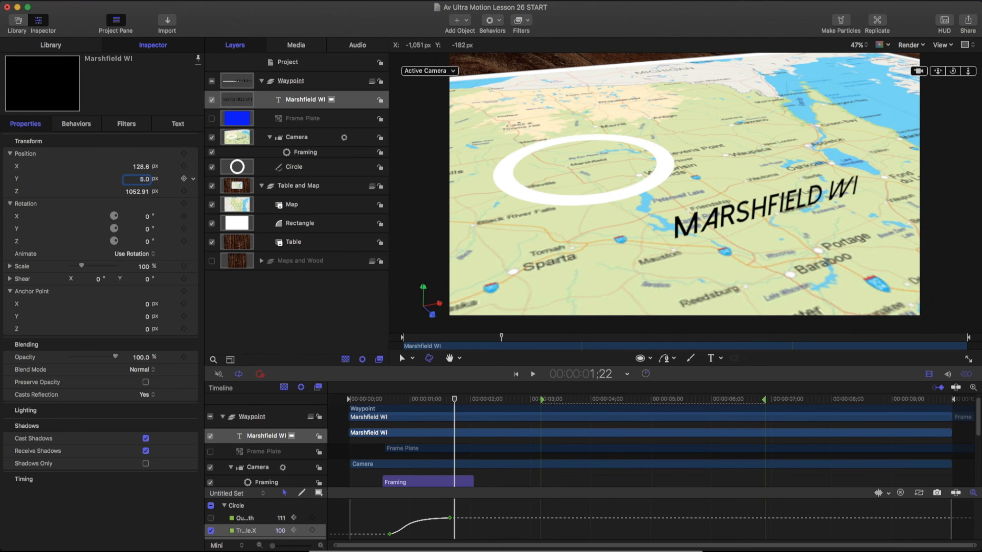
left_click_drag(143, 194, 243, 167)
left_click(307, 169)
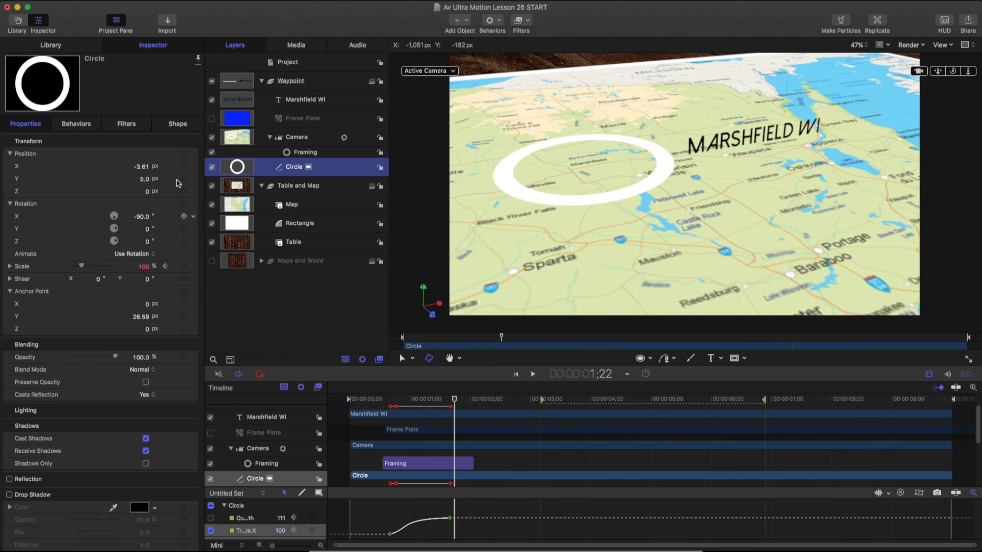
Step: Enlarge the Marshfield WI text to a font size of about 347
left_click(303, 100)
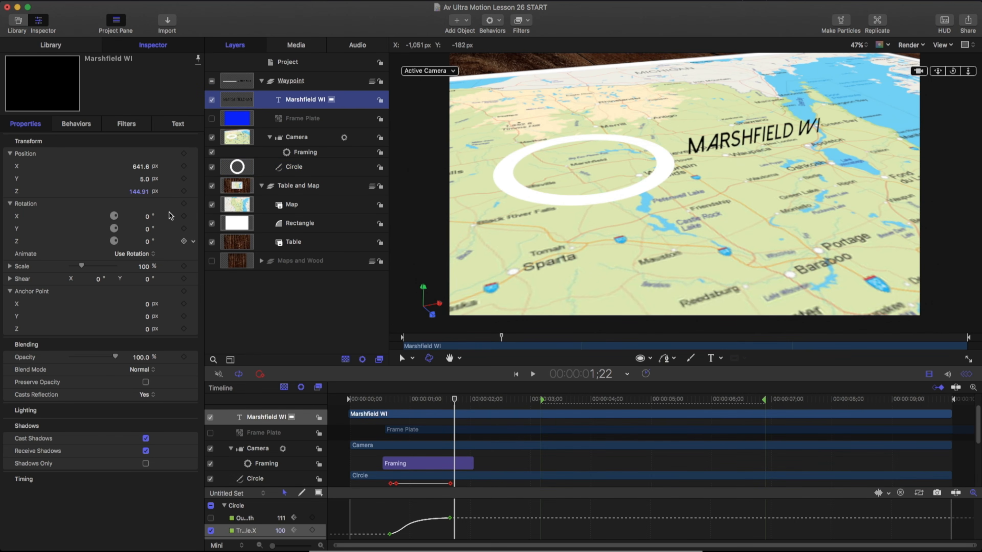
left_click(177, 125)
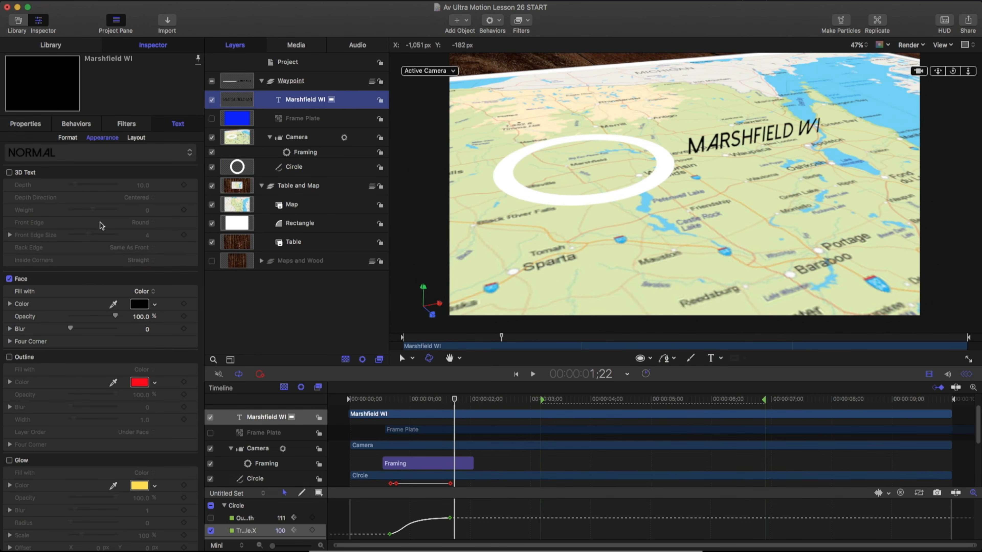
left_click(68, 137)
left_click_drag(140, 210, 140, 209)
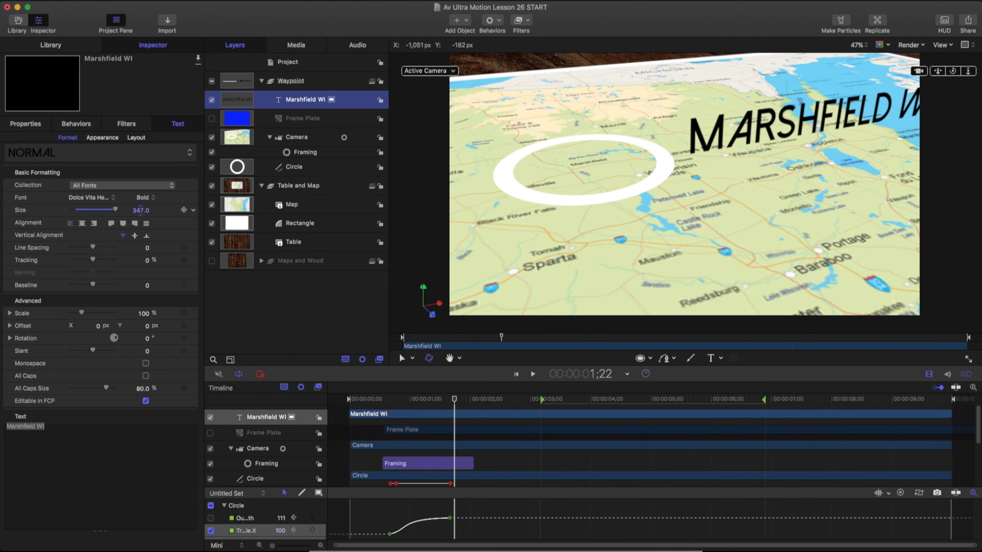
Step: Try rotating the Marshfield WI text about its X and Y axes, undo it, and try a Y rotation of about 13°
left_click(30, 127)
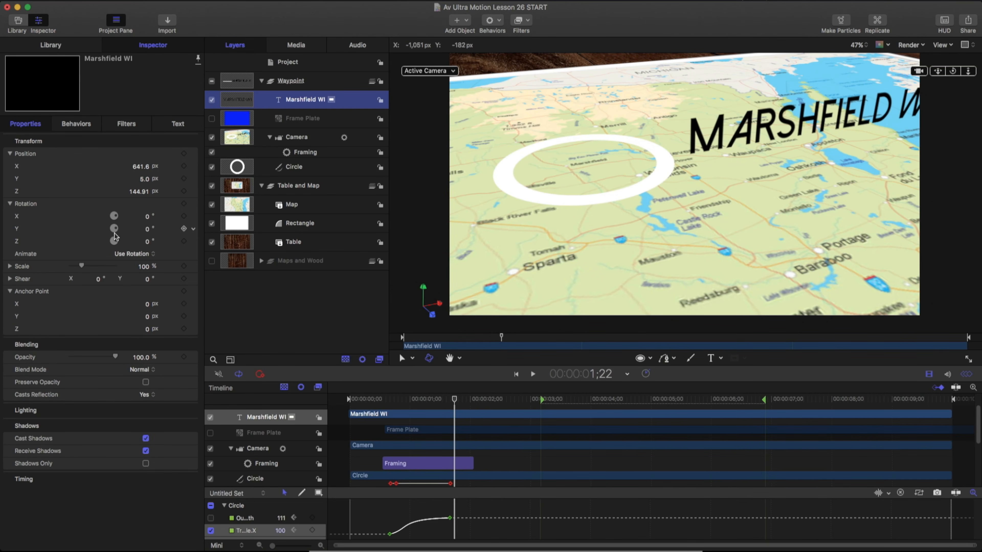
left_click_drag(146, 217, 146, 229)
key("super+z")
key("super+z")
left_click_drag(143, 229, 146, 231)
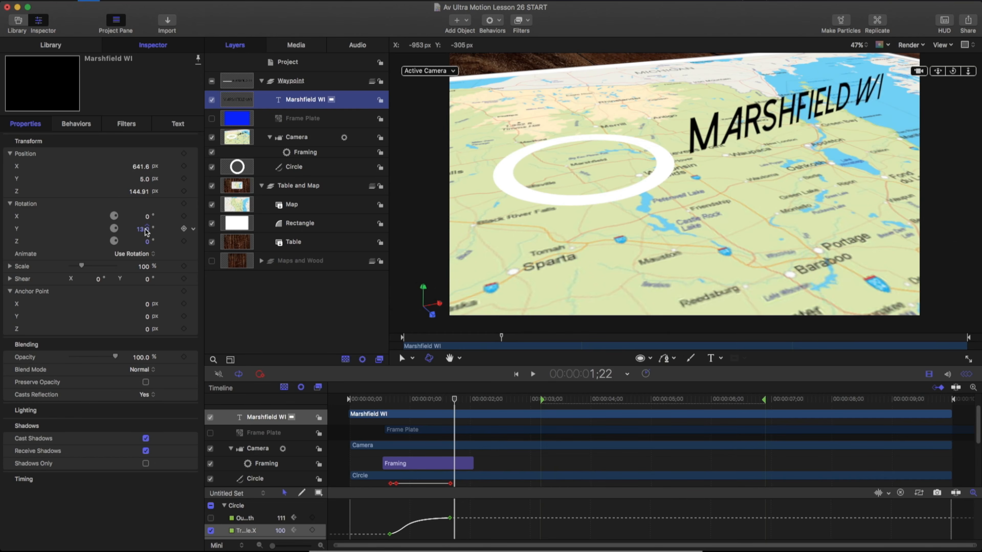
Step: Show the canvas overlays and move the Marshfield WI text's anchor point to the circle's center, about X -656.47, Z -99.04 px
left_click(411, 358)
left_click(429, 387)
left_click(942, 45)
left_click(943, 56)
left_click_drag(702, 156, 586, 174)
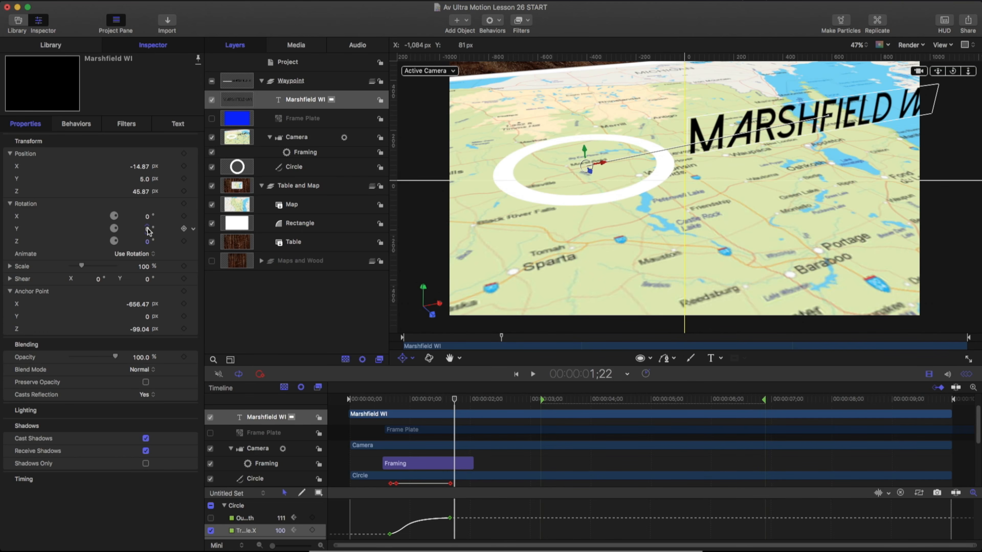
Step: Rotate the Marshfield WI text to -30° about its Y axis so it faces the camera at 2;01
mouse_move(148, 229)
left_mouse_down()
mouse_move(122, 229)
mouse_move(148, 231)
left_mouse_up()
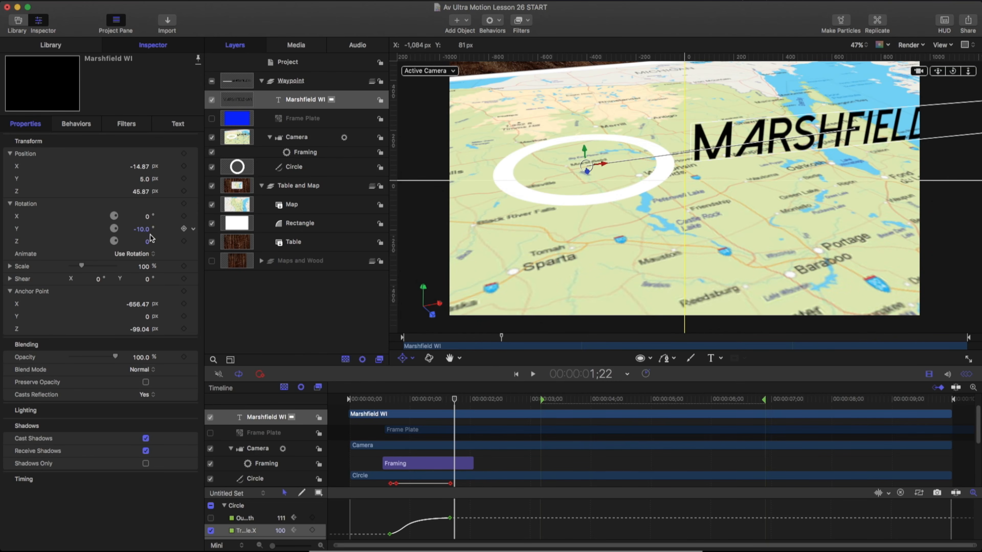
left_click_drag(450, 399, 472, 390)
left_click_drag(145, 229, 142, 229)
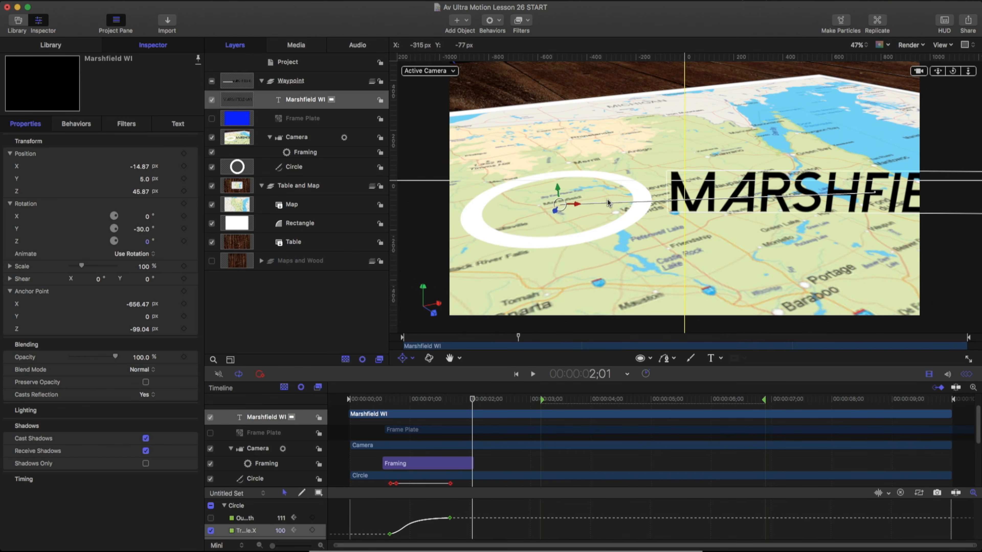
Step: Adjust the Framing behavior's offset to about -1603.53 px in Z and shift its X offset to reframe the circle and text
left_click(317, 152)
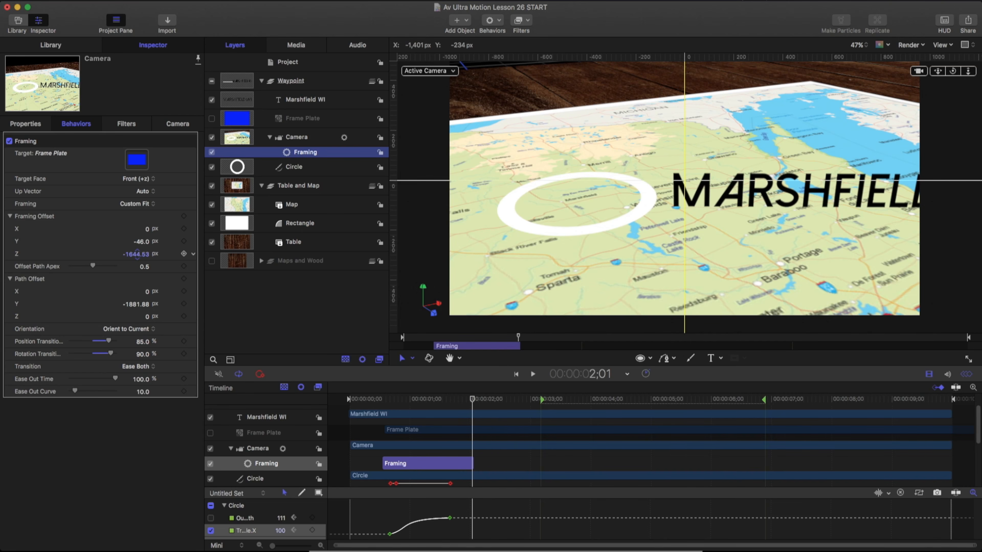
left_click_drag(137, 254, 145, 229)
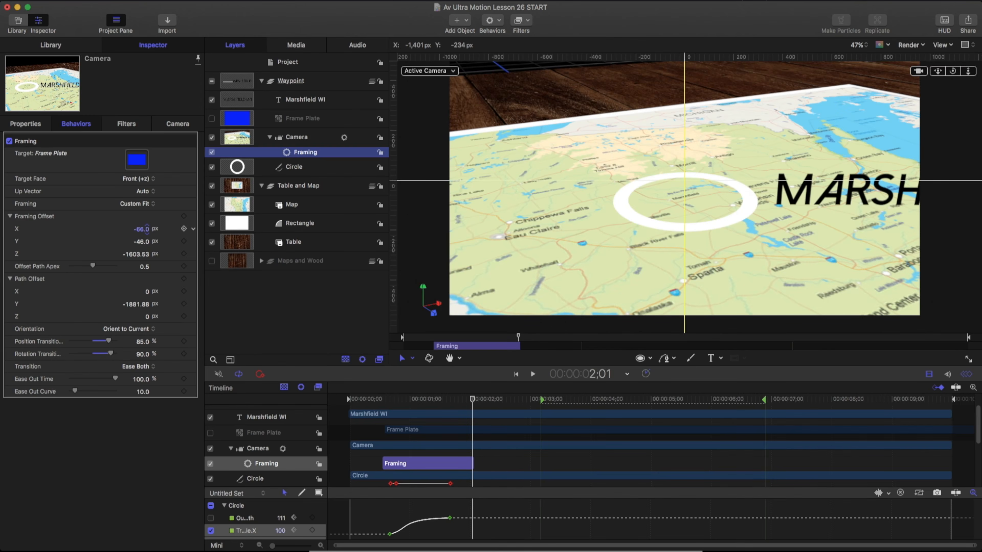
Step: Put the Circle in its own group and scale that group to 70%
left_click(294, 168)
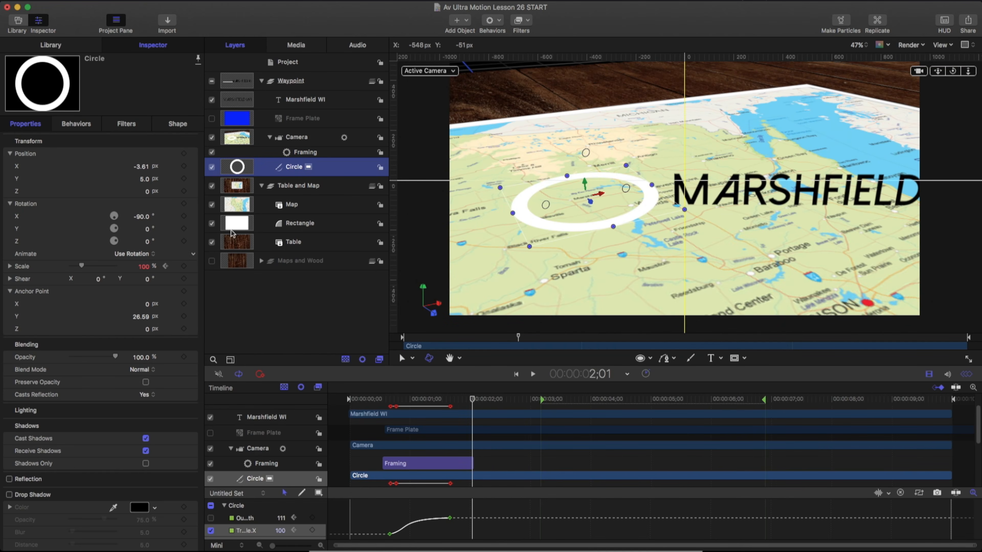
right_click(293, 170)
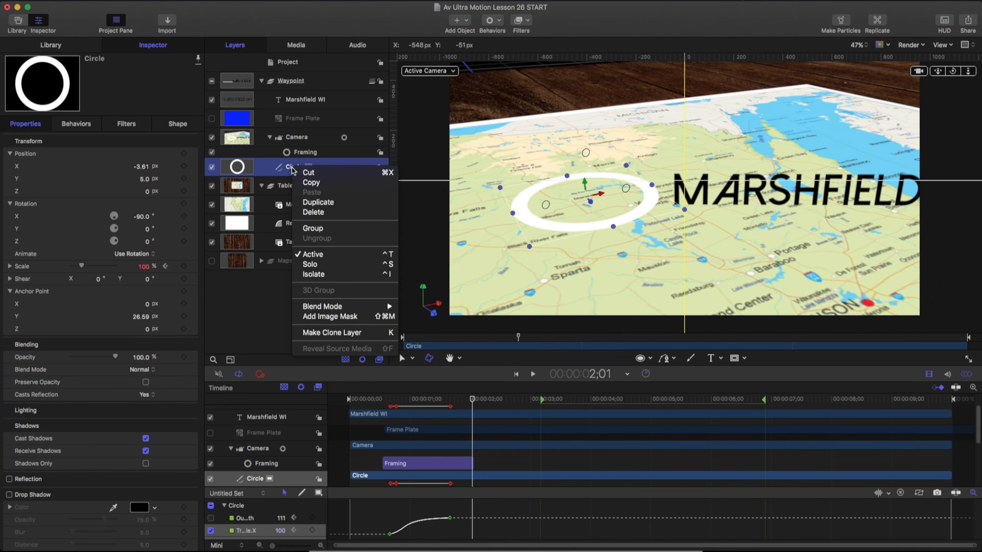
left_click(307, 222)
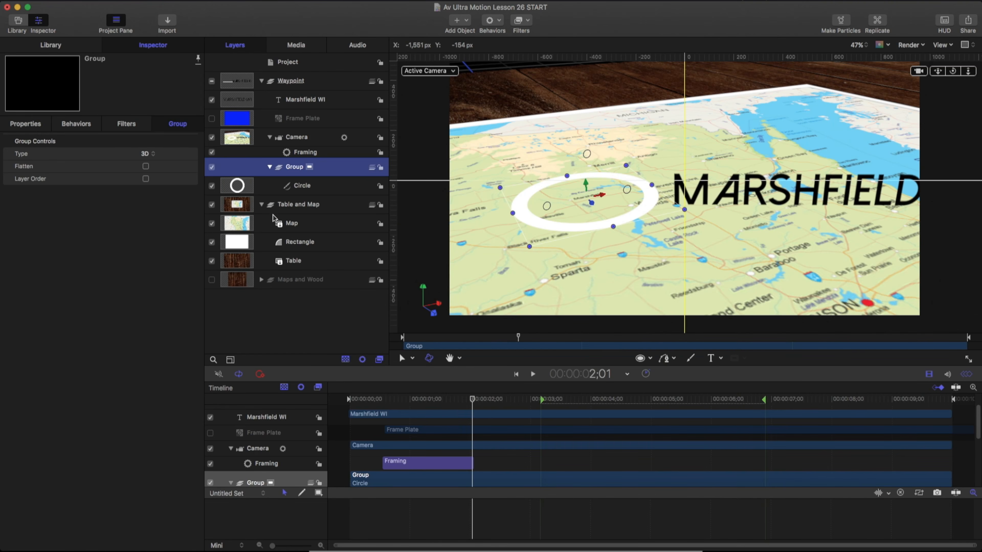
key("F1")
left_click_drag(81, 267, 78, 268)
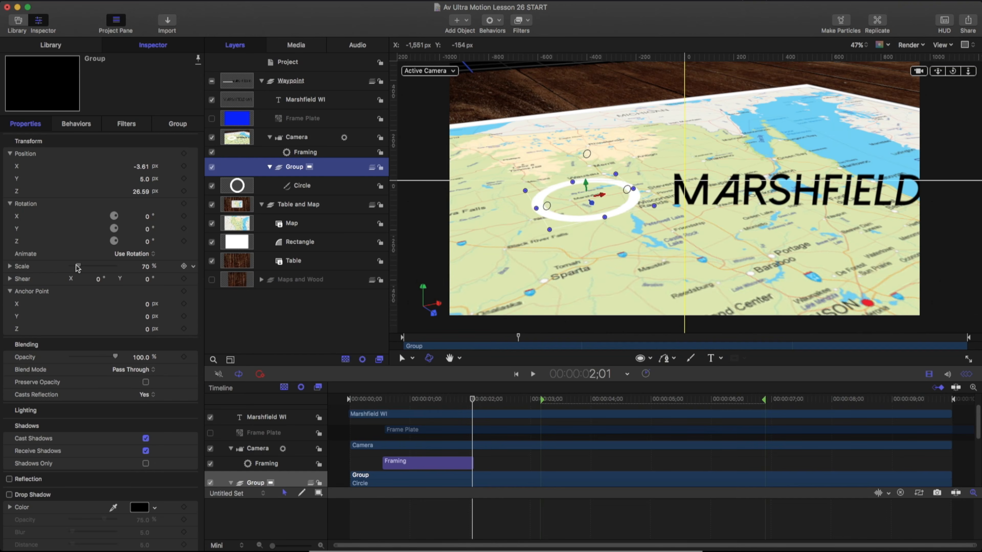
Step: Scale the Marshfield WI text to 65% and check the framing at 1;25
left_click(701, 203)
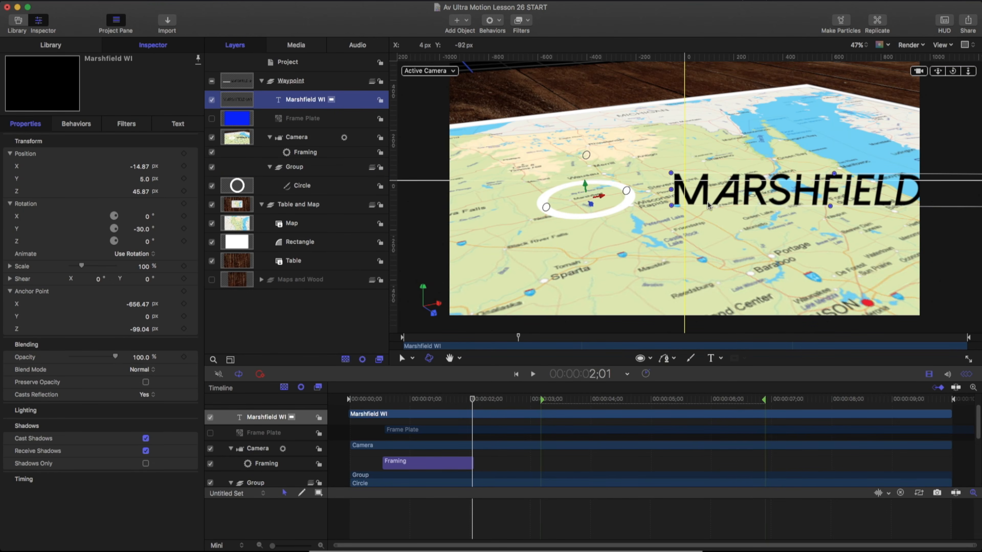
left_click_drag(81, 267, 77, 266)
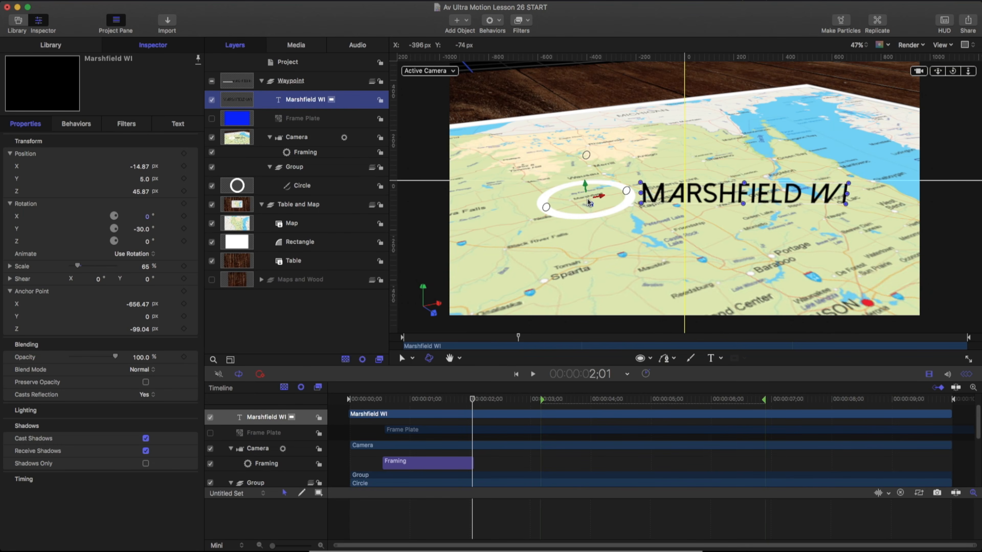
mouse_move(472, 399)
left_mouse_down()
mouse_move(448, 405)
mouse_move(459, 405)
left_mouse_up()
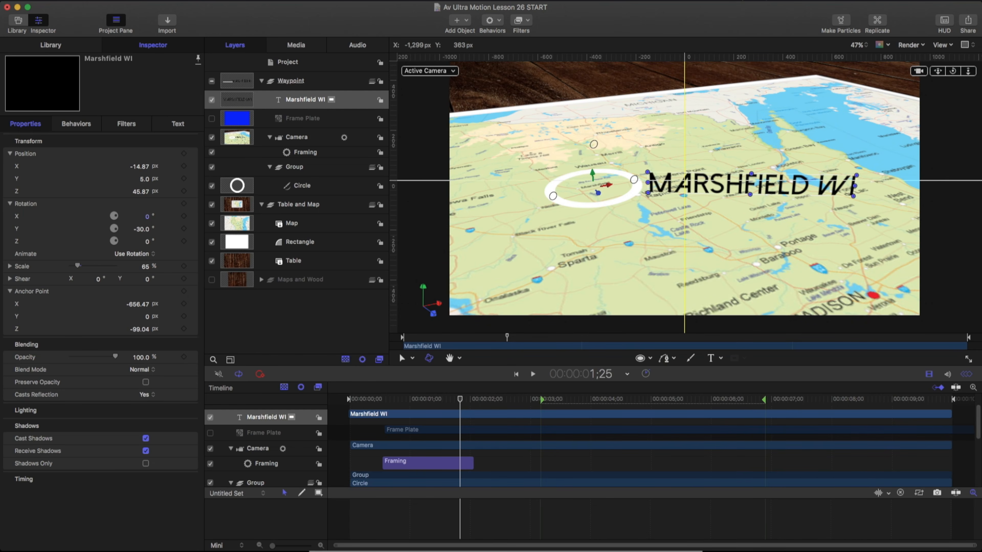
Step: Apply the Rotate In text behavior to the Marshfield WI text and move it to start at 1;14
left_click(490, 21)
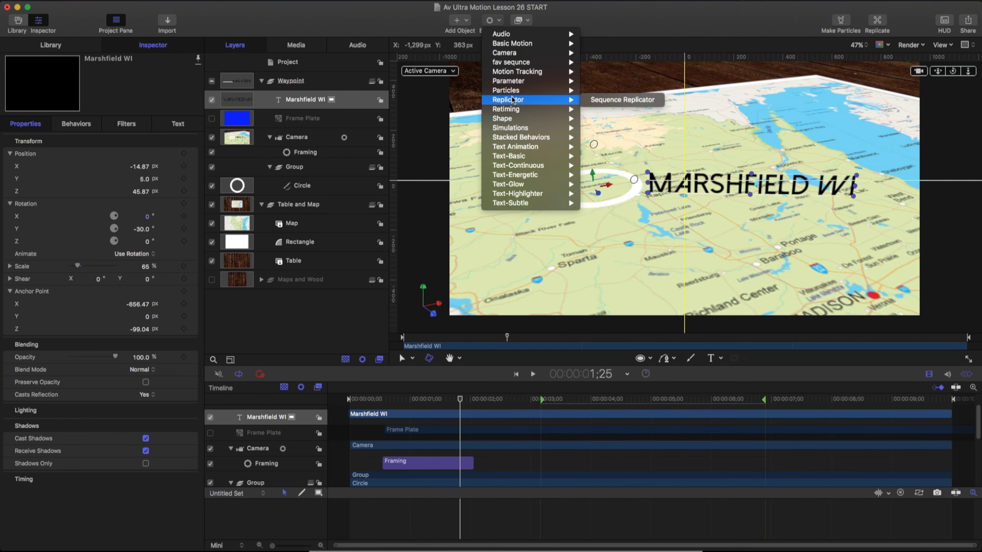
mouse_move(514, 157)
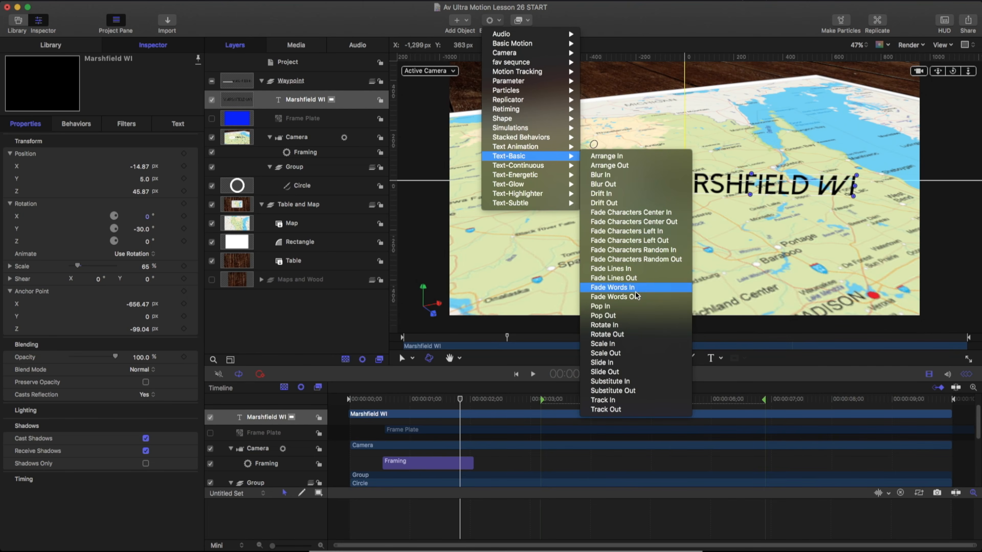
left_click(635, 325)
left_click_drag(390, 404, 438, 399)
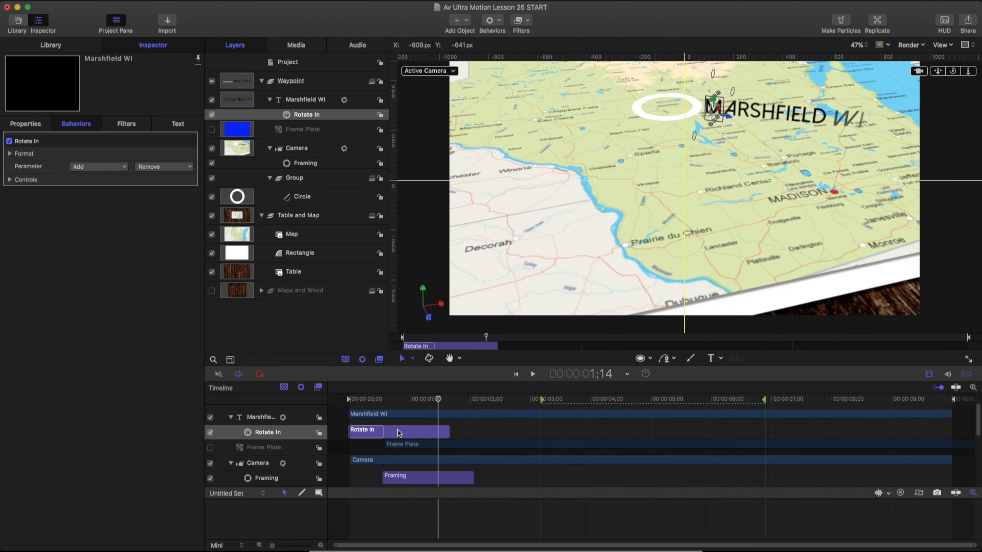
left_click_drag(404, 430, 493, 428)
Step: Trim the Marshfield WI layer to start at 1;14 and end its Rotate In behavior at 2;14
left_click(438, 413)
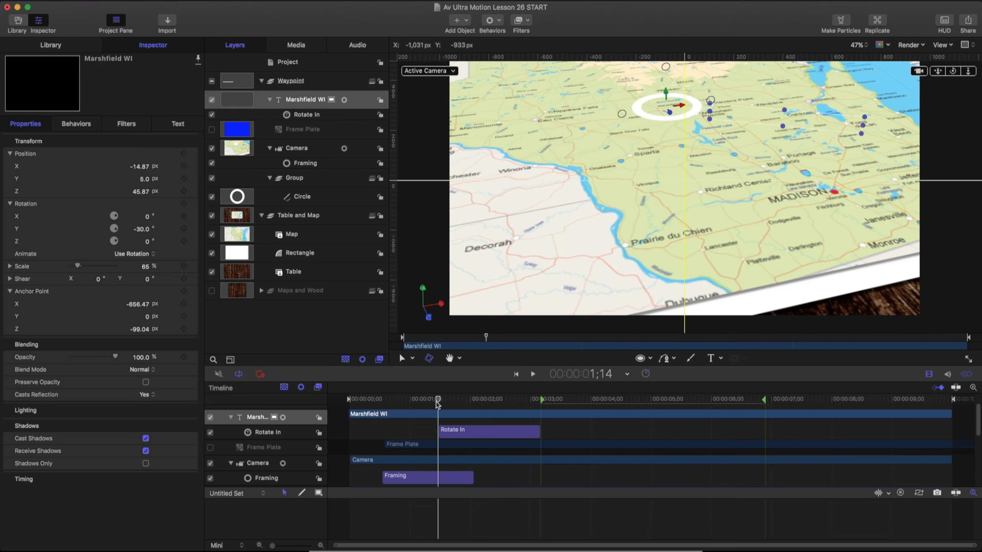
mouse_move(427, 402)
left_mouse_down()
mouse_move(406, 401)
mouse_move(439, 401)
left_mouse_up()
key("alt+bracketleft")
left_click_drag(439, 402, 499, 434)
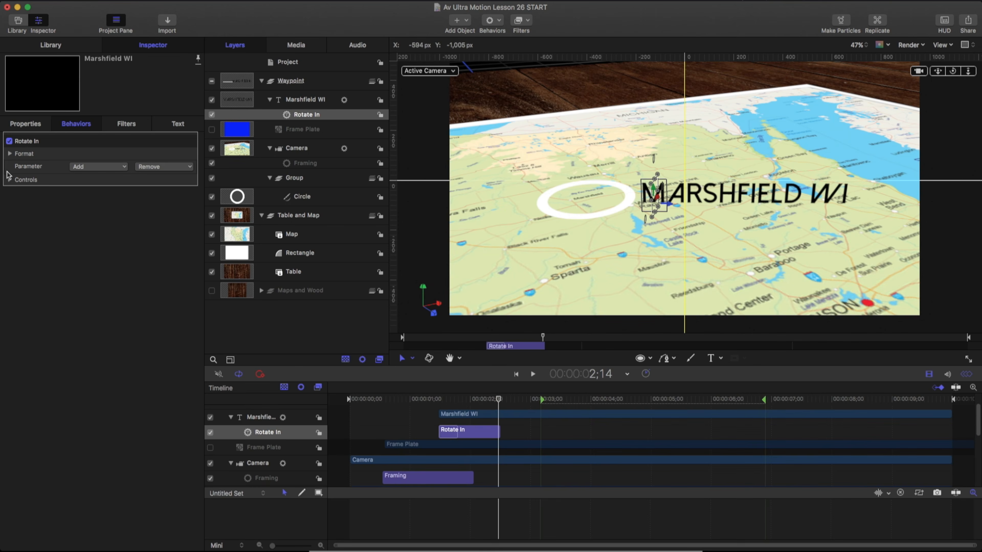
Step: Set the Rotate In behavior to animate by Word and preview the text animation from 1;14
left_click(9, 154)
left_click(9, 204)
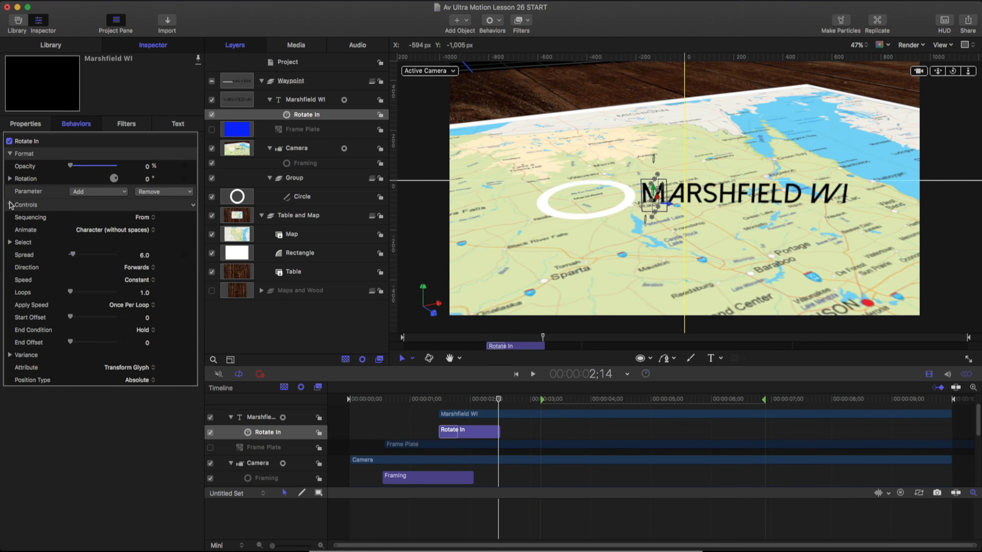
left_click(111, 233)
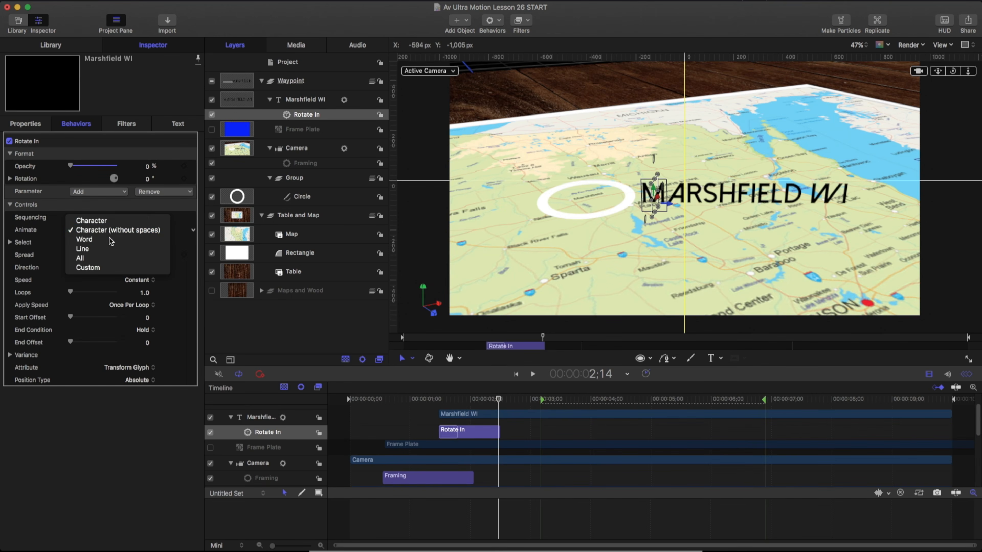
left_click(112, 240)
left_click(438, 400)
left_click_drag(439, 400, 500, 399)
Step: Set the Rotate In spread to 1.0, extend the behavior slightly past 2;14, and scrub to 2;05 to check it
left_click_drag(72, 255, 71, 254)
left_click_drag(499, 399, 523, 396)
left_click_drag(459, 404, 481, 388)
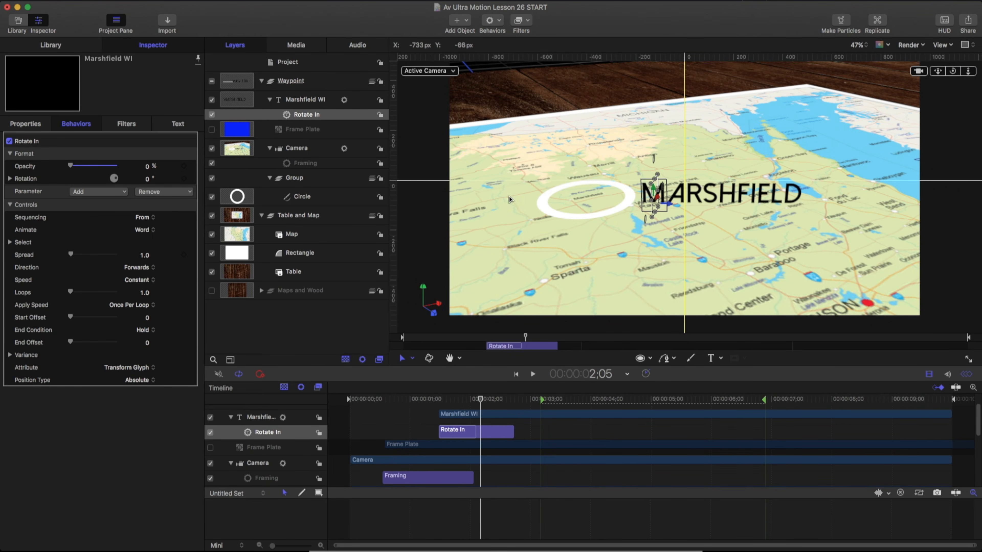
Step: Add a Sweep camera behavior to the Camera and trim its start to just before the Framing behavior ends
left_click(305, 148)
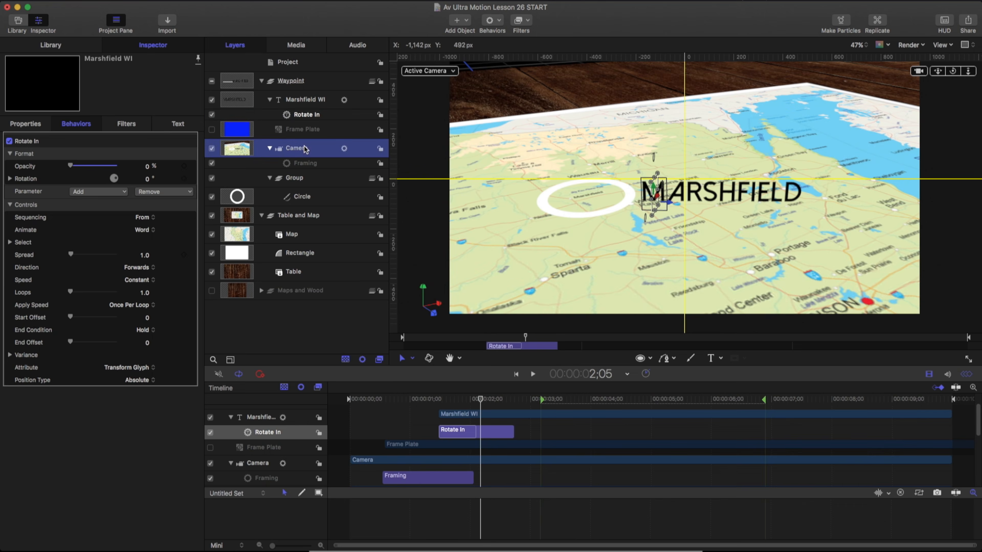
left_click(499, 20)
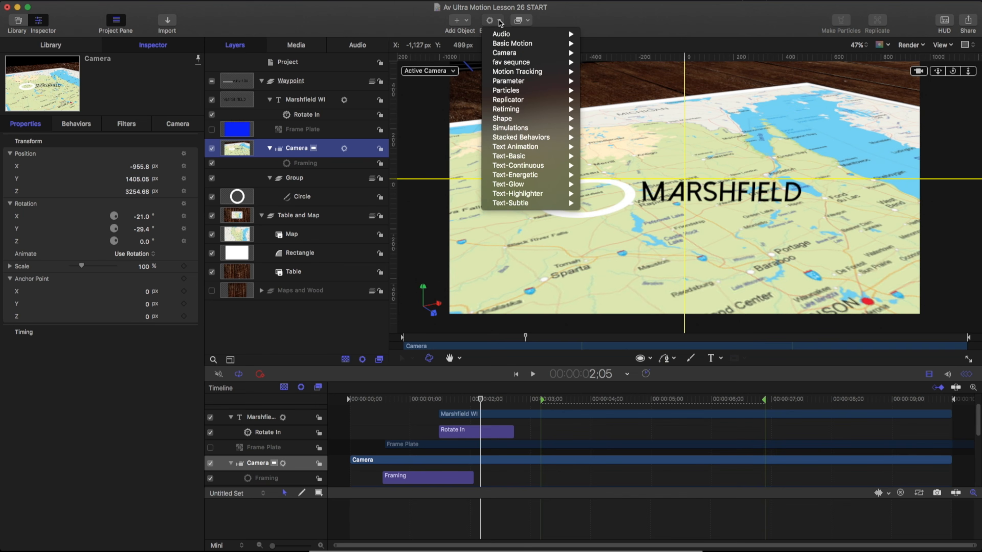
mouse_move(505, 55)
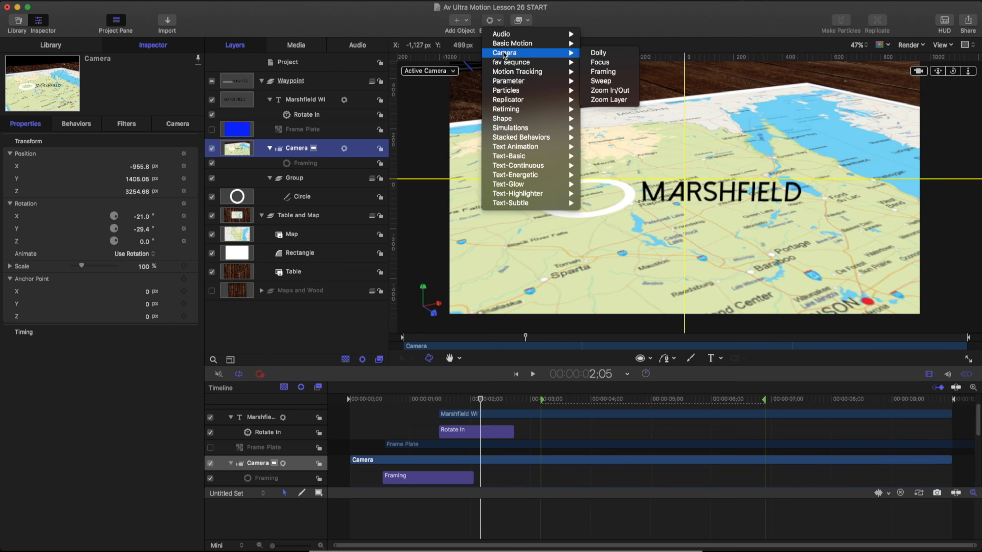
left_click(613, 82)
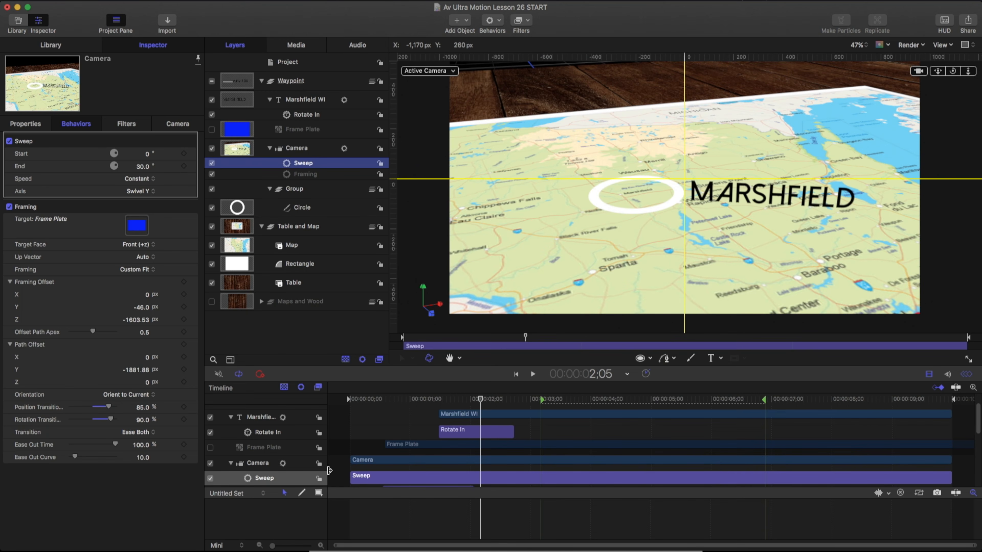
left_click_drag(352, 478, 467, 466)
scroll(465, 467, "down", 3)
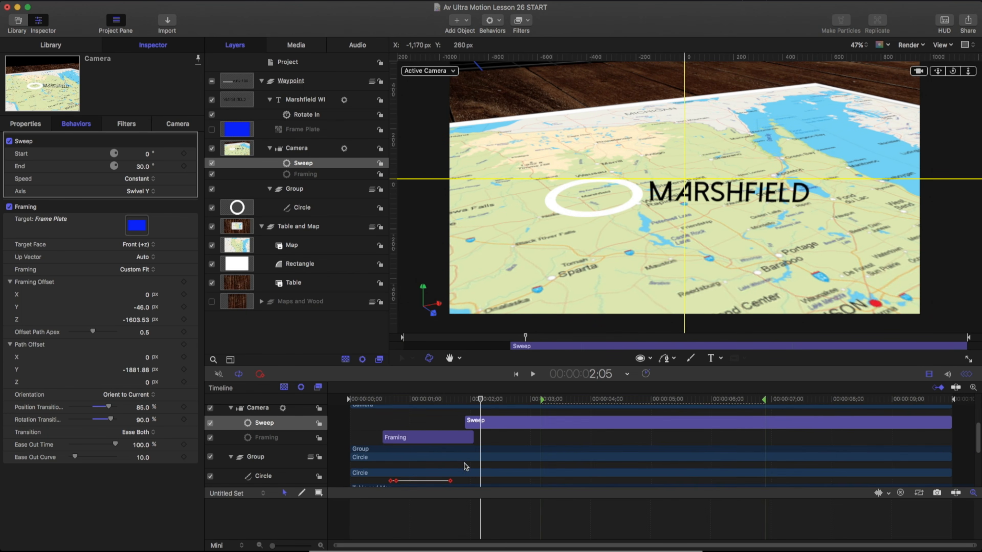
Step: Trim the Sweep behavior to end at 3;01 and scrub back to 2;11
left_click_drag(479, 408, 532, 405)
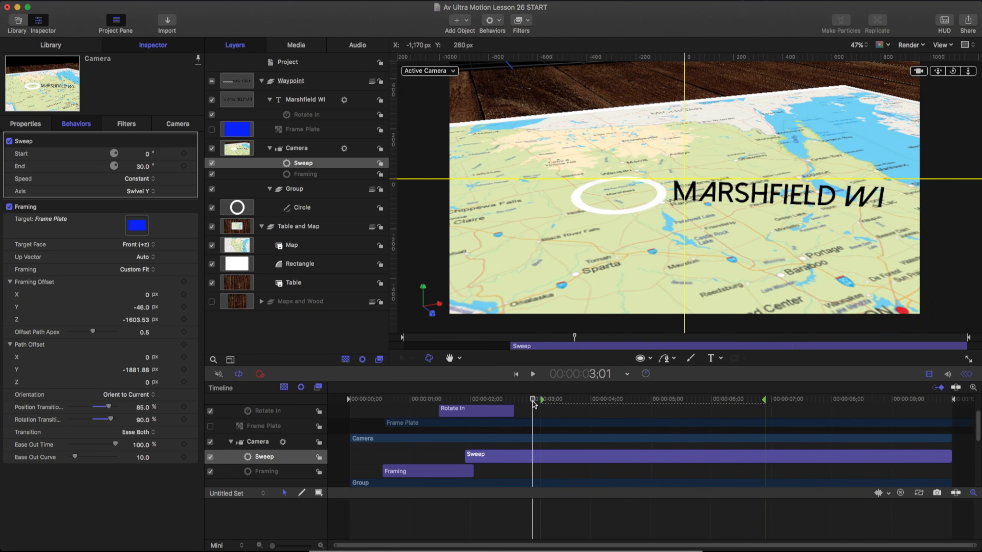
key("o")
left_click_drag(460, 401, 493, 405)
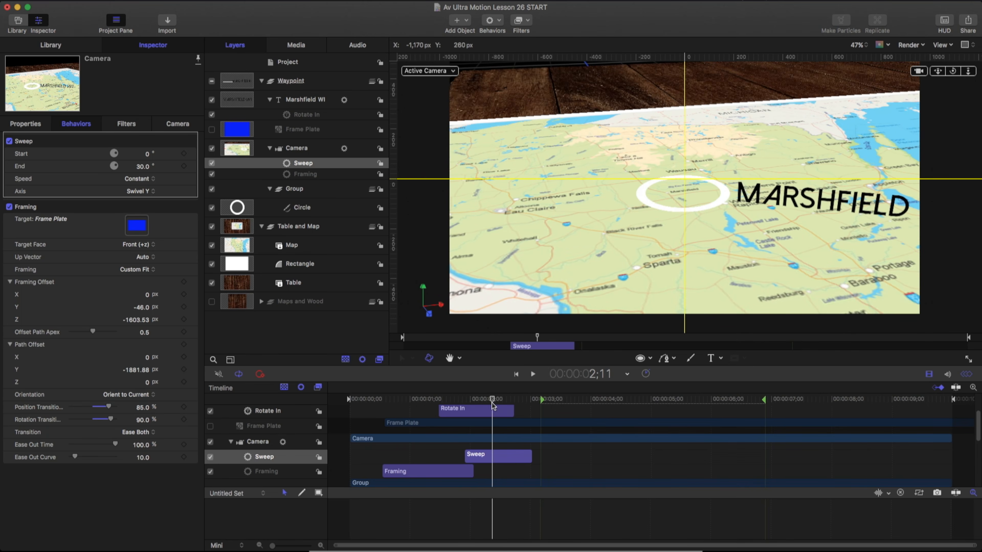
Step: Set the Sweep behavior's End angle to -10° and its Speed to Ease Both
mouse_move(143, 171)
left_mouse_down()
mouse_move(128, 170)
mouse_move(144, 167)
left_mouse_up()
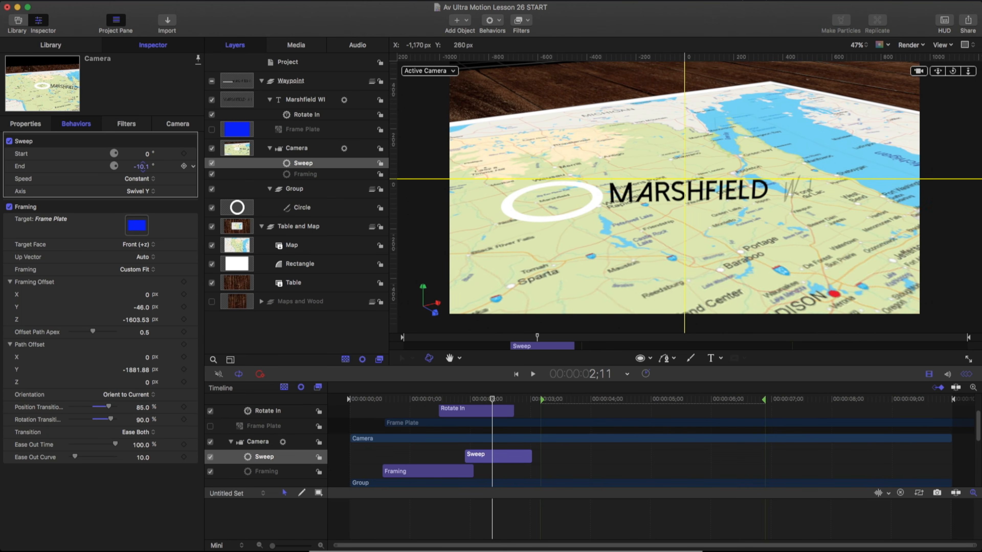
left_click(141, 180)
left_click(140, 209)
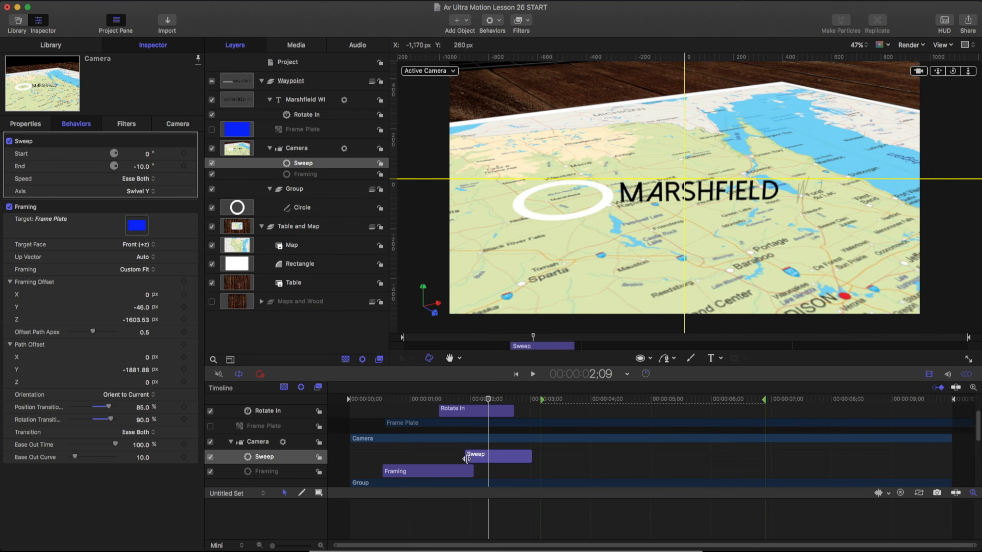
Step: Extend the Sweep behavior's start slightly earlier and play the camera move from shortly before the text animation
left_click_drag(465, 459, 457, 459)
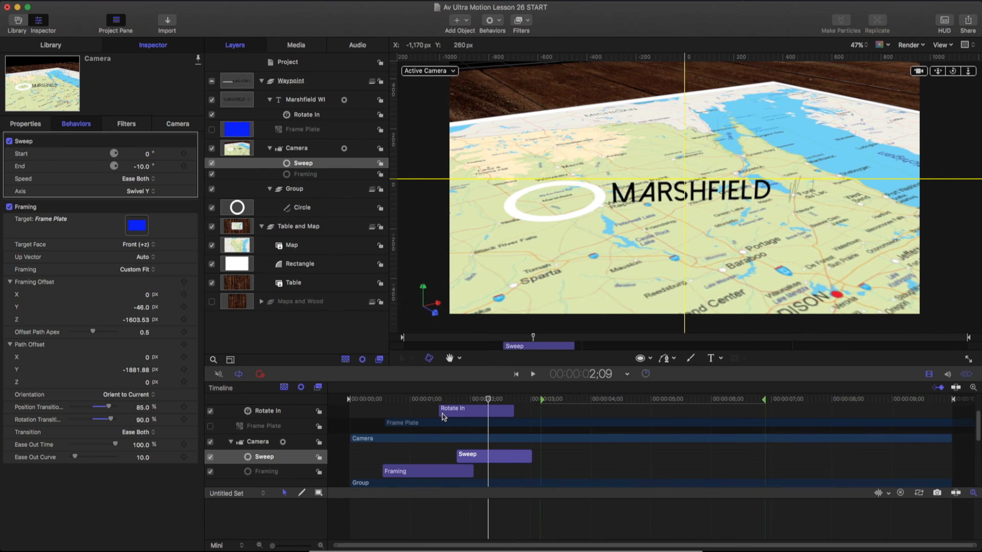
left_click(434, 400)
key("space")
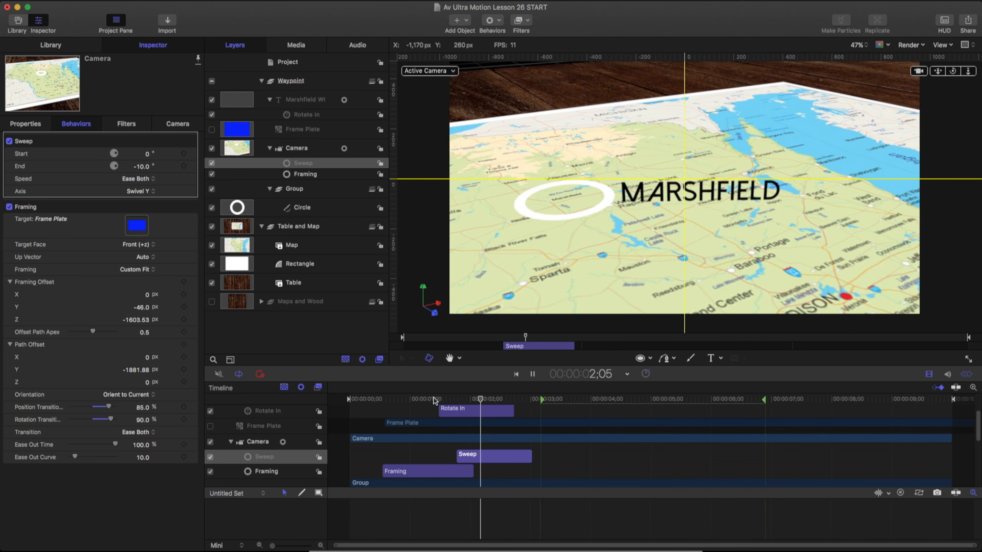
Step: Scrub to 2;26 and set the Sweep behavior's End angle to -6°
left_click_drag(544, 401, 529, 404)
left_click_drag(529, 405, 523, 404)
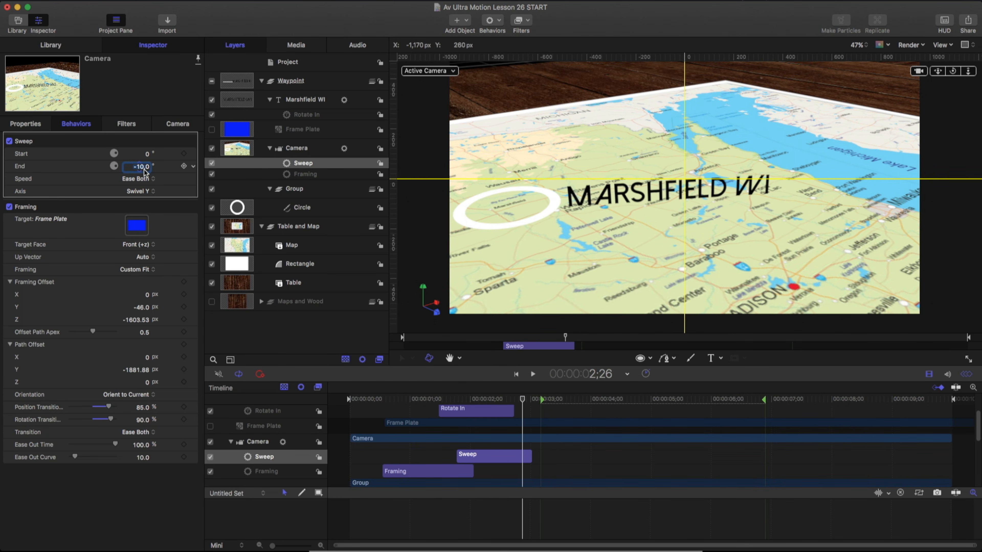
key("Return")
Step: Move the second green timeline marker to 9;00 and scrub through the animation between the start and 9;00
left_click_drag(543, 398, 780, 399)
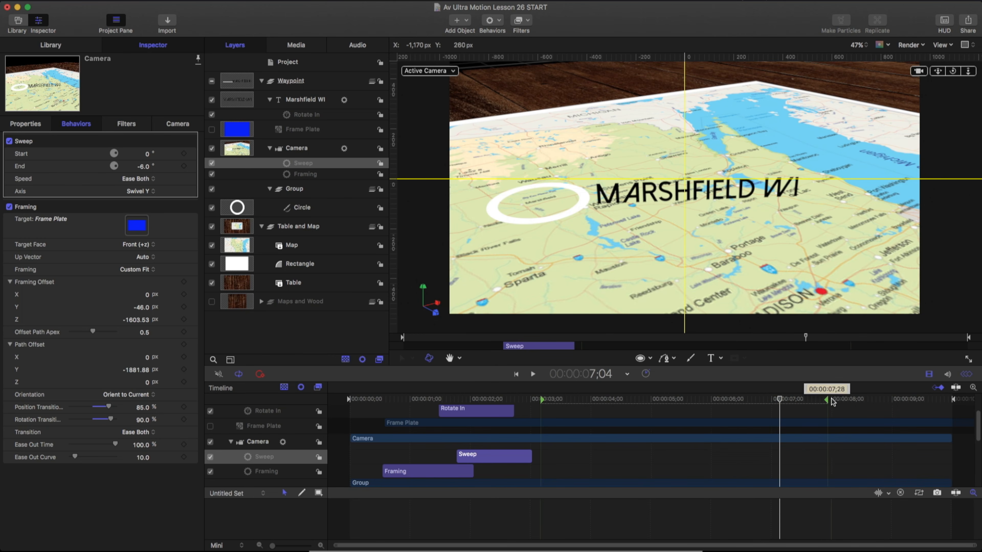
left_click_drag(864, 400, 891, 401)
left_click_drag(780, 400, 344, 395)
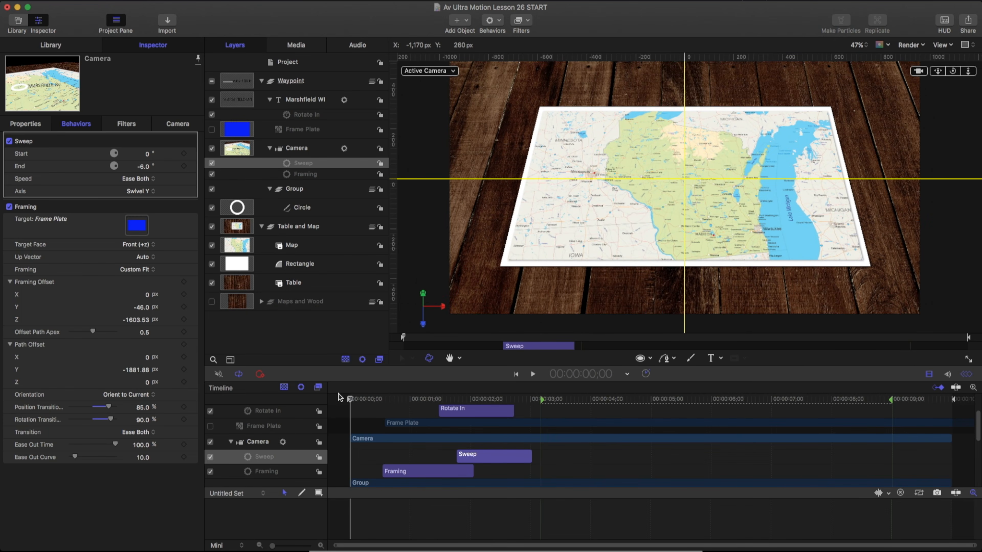
left_click_drag(350, 398, 892, 394)
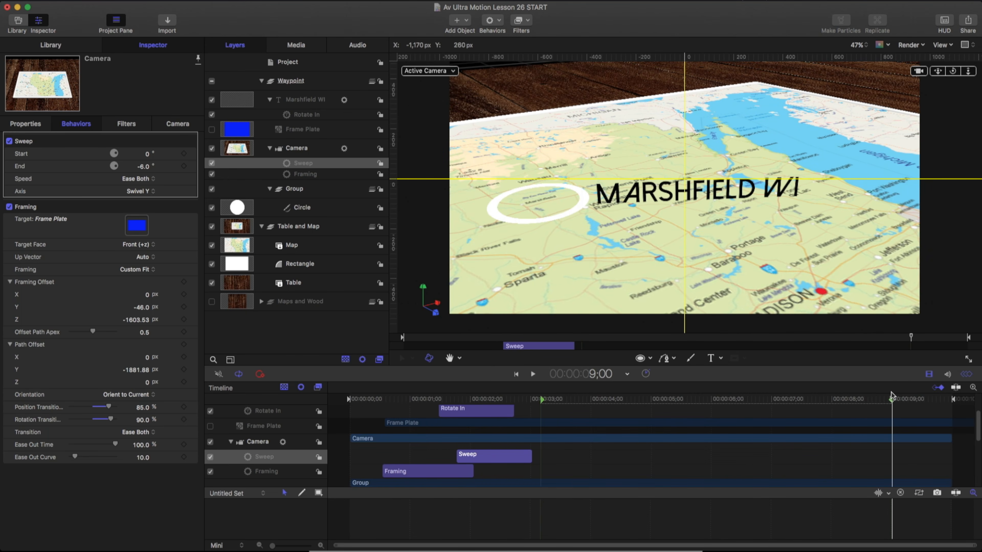
left_click_drag(891, 395, 349, 395)
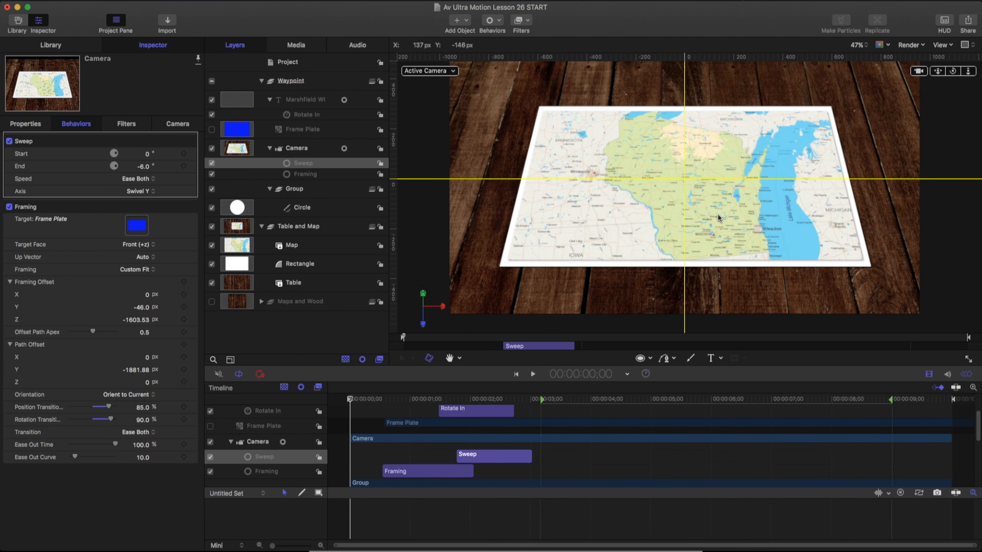
Step: Add a Color Solid generator to the Table and Map group and name it Final Frame Plate
left_click(290, 81)
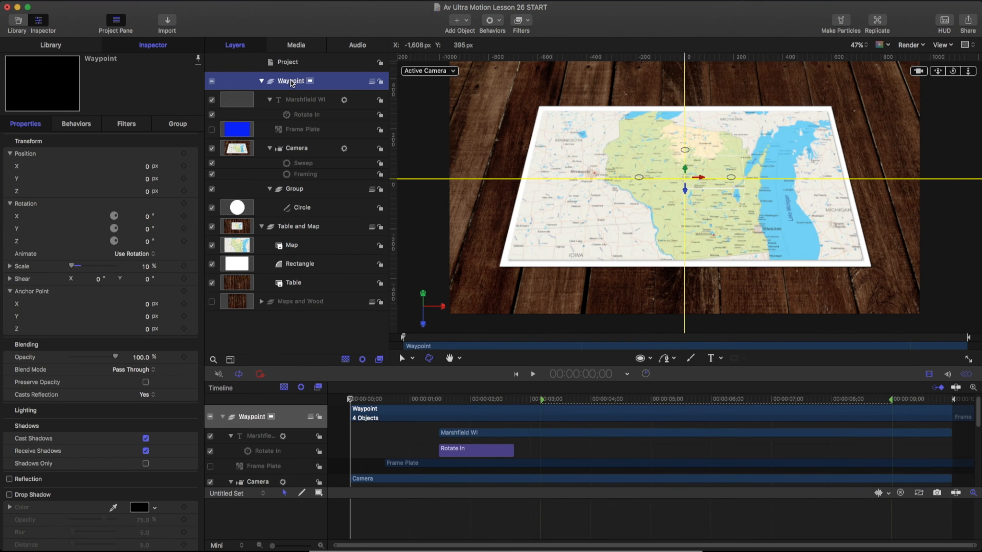
left_click(261, 82)
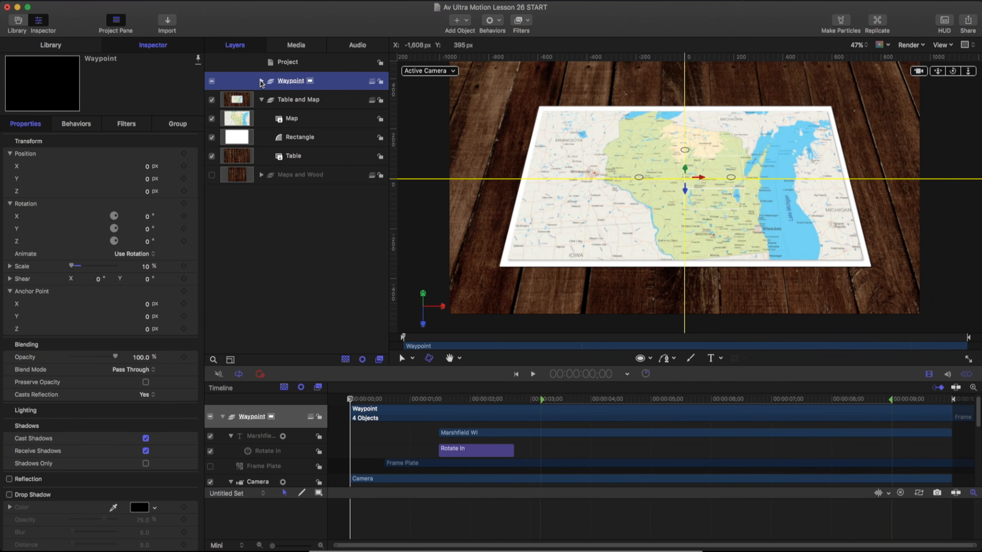
left_click(297, 101)
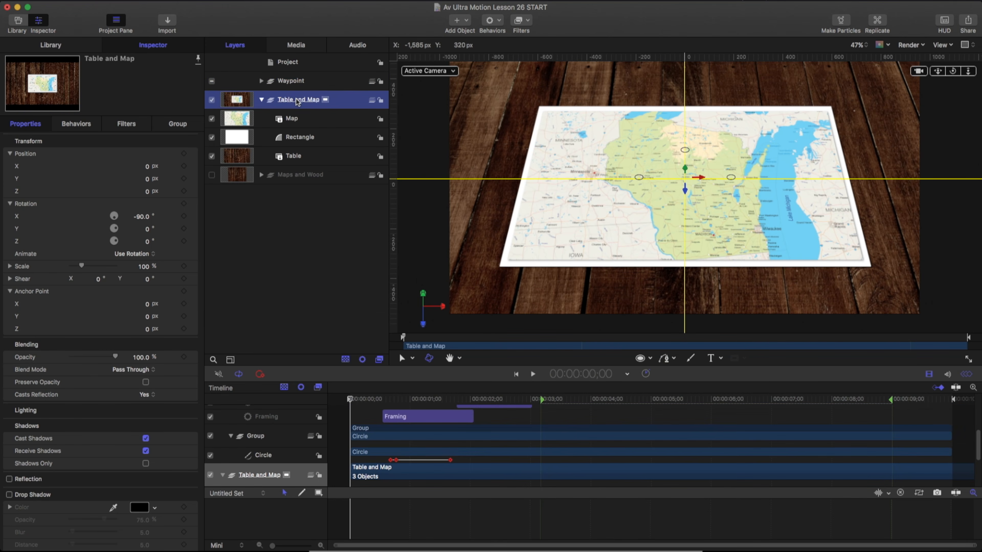
left_click(463, 24)
mouse_move(499, 125)
mouse_move(603, 134)
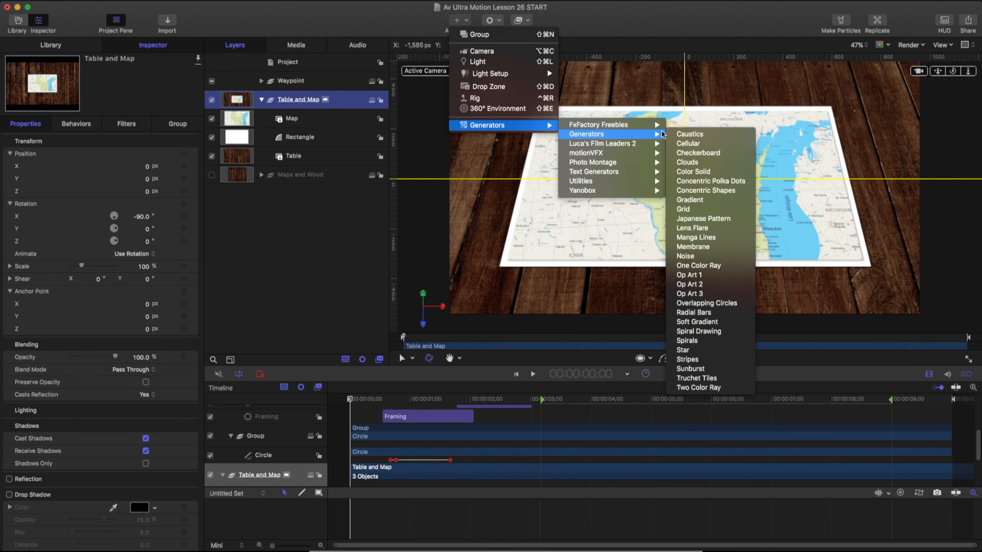
left_click(701, 173)
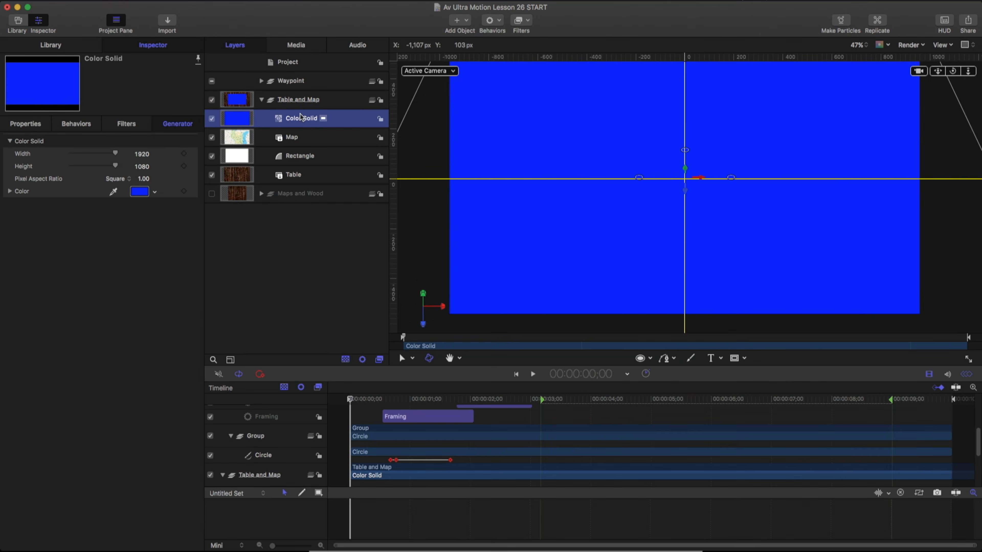
double_click(301, 118)
type("Final Frame Plate")
key("Return")
Step: Scale the Final Frame Plate to 48% and set its X rotation to 39°
left_click_drag(80, 267, 76, 267)
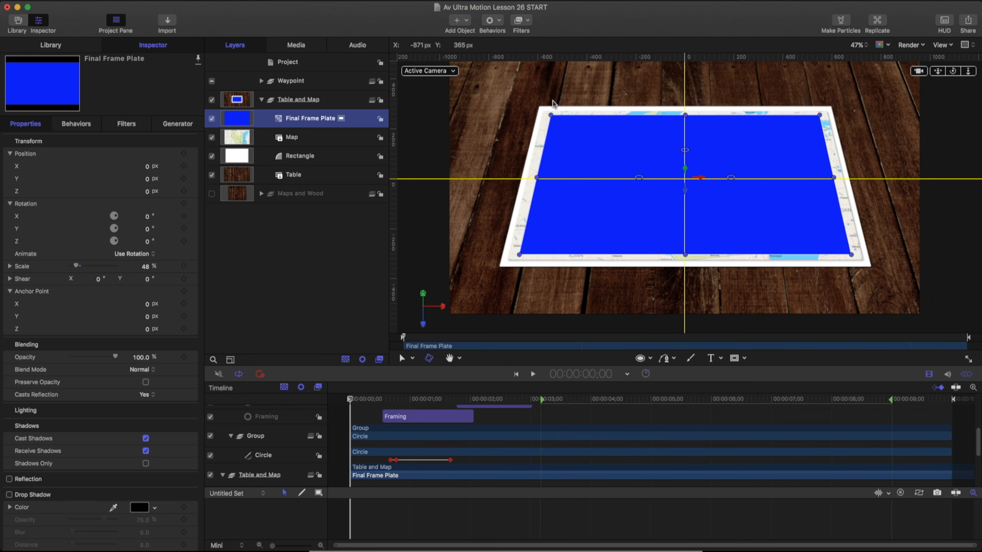
left_click_drag(146, 217, 147, 212)
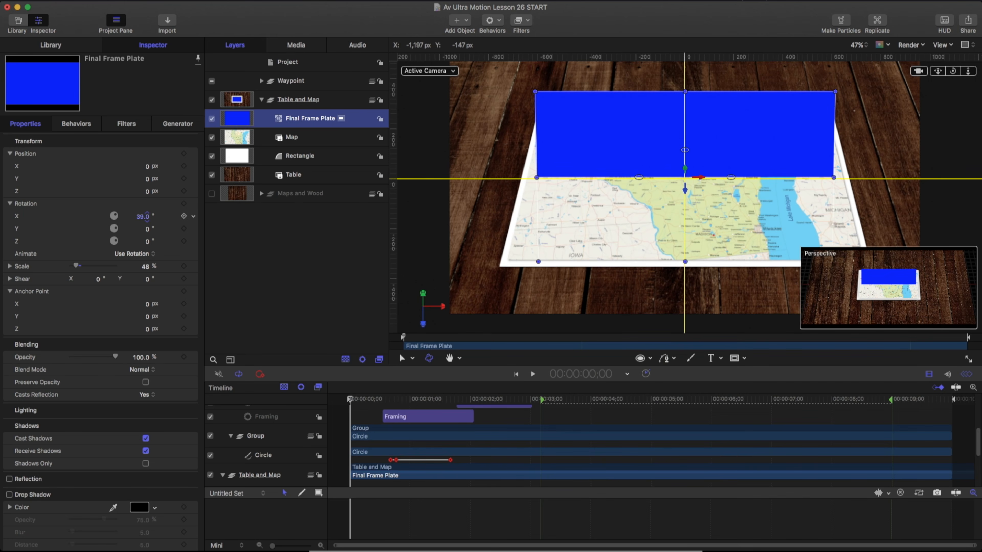
Step: Add a second Framing behavior to the Camera and trim it to start at 9;00
left_click(261, 81)
left_click(297, 137)
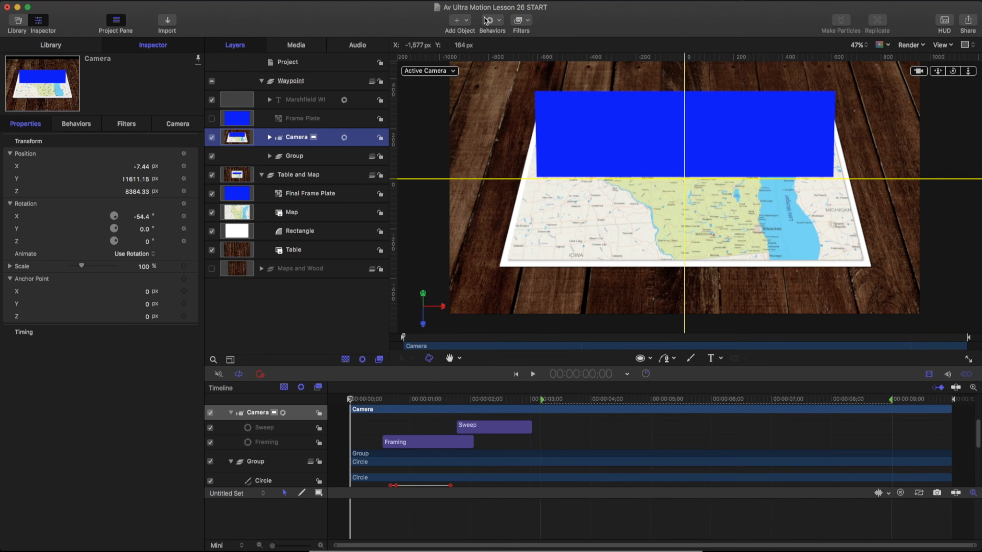
left_click(488, 20)
mouse_move(522, 43)
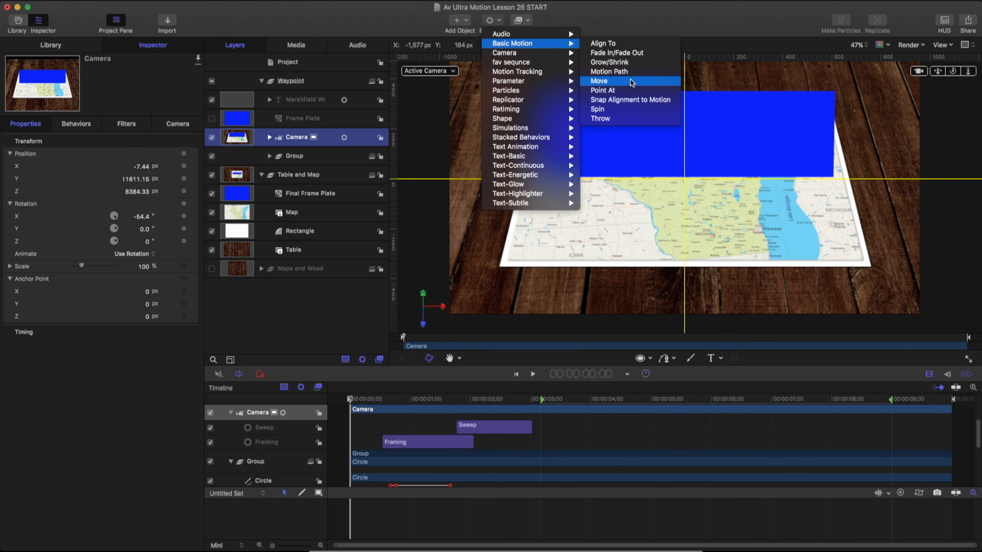
left_click(610, 71)
left_click_drag(352, 430, 896, 411)
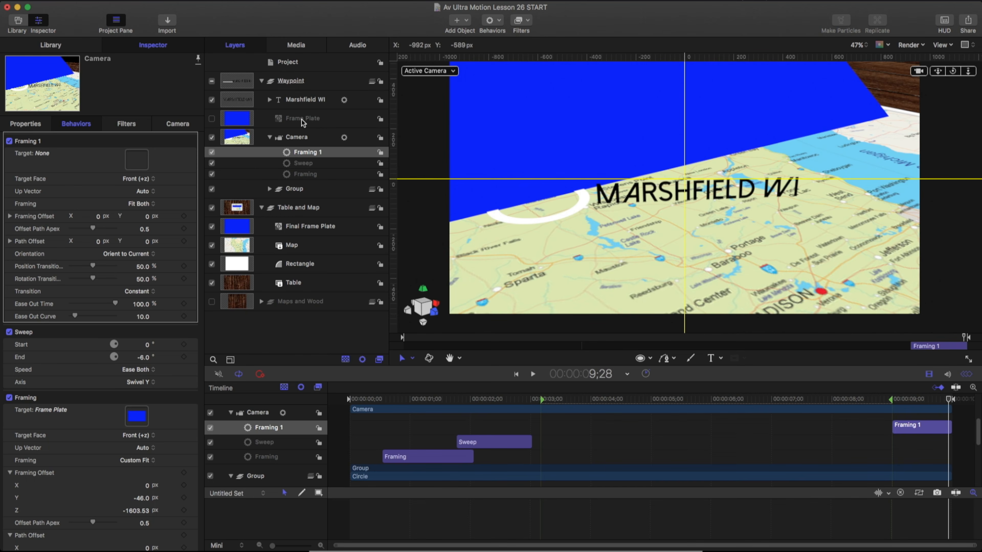
Step: Change the Final Frame Plate's color from blue to a light red
left_click(306, 228)
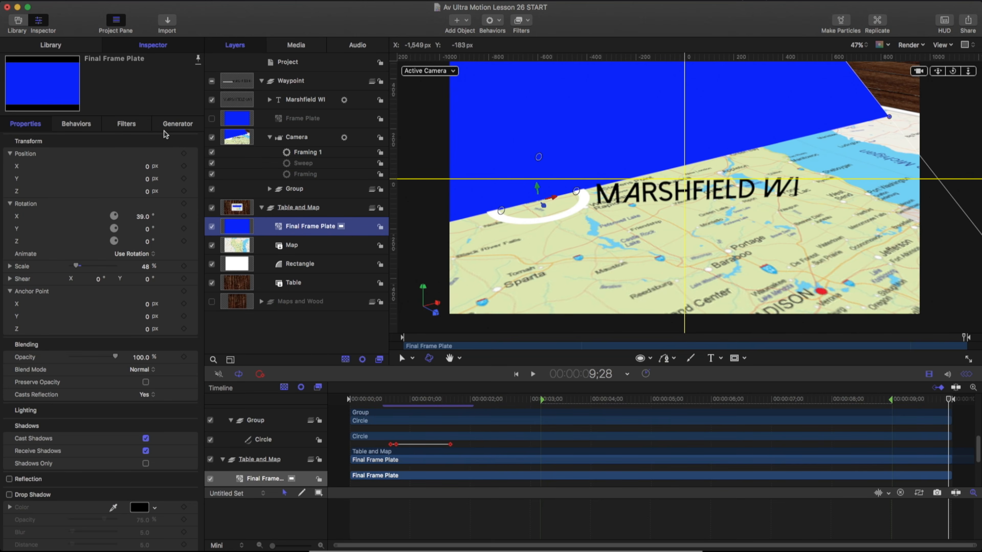
left_click(183, 129)
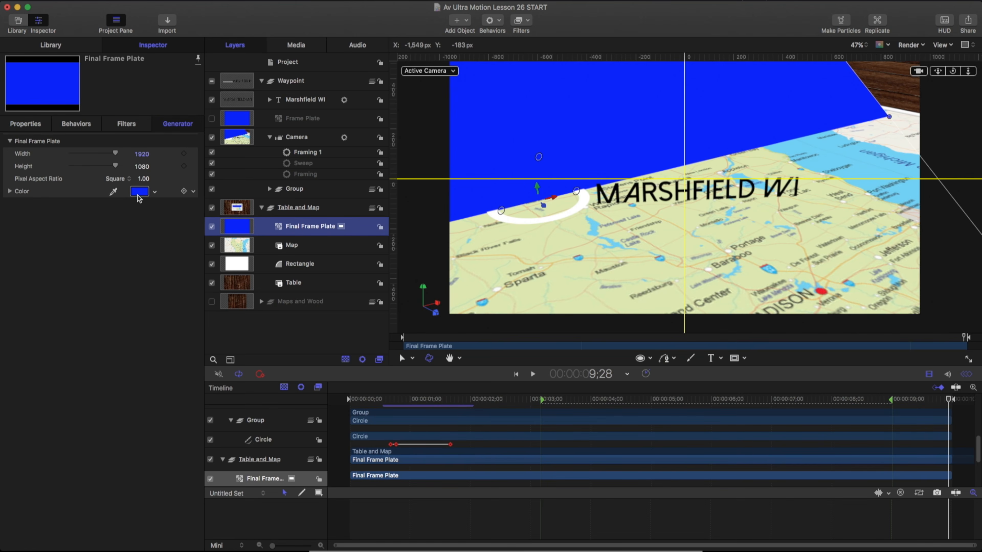
left_click(139, 191)
left_click(572, 393)
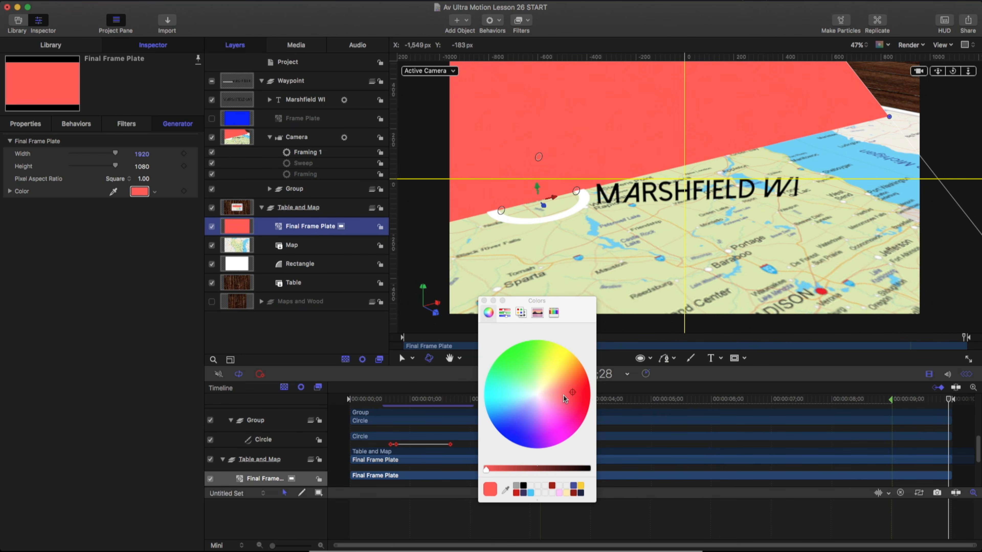
left_click(484, 300)
Step: Set Final Frame Plate as the target of the Framing 1 behavior and rename the behavior Final Frameing
left_click_drag(313, 232, 306, 155)
double_click(306, 155)
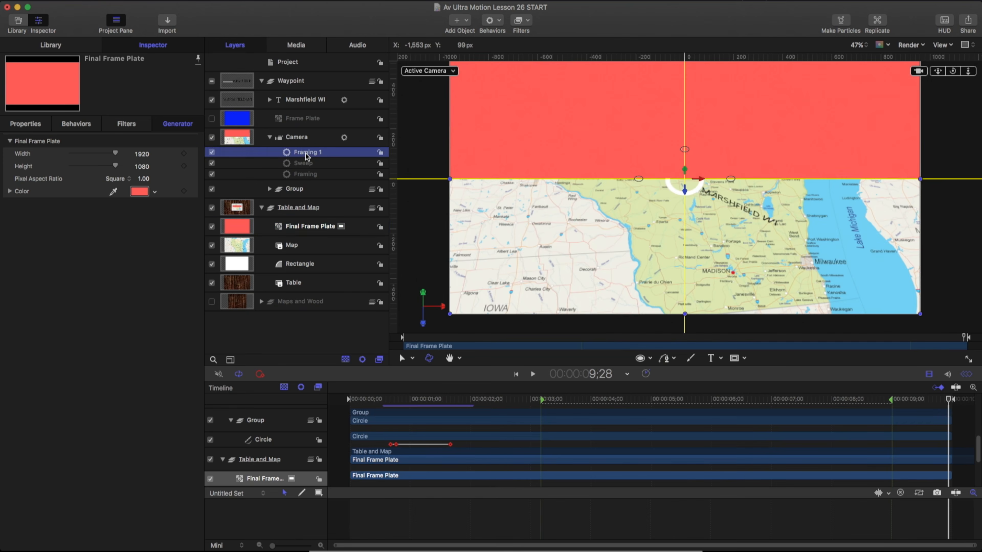
type("Final F")
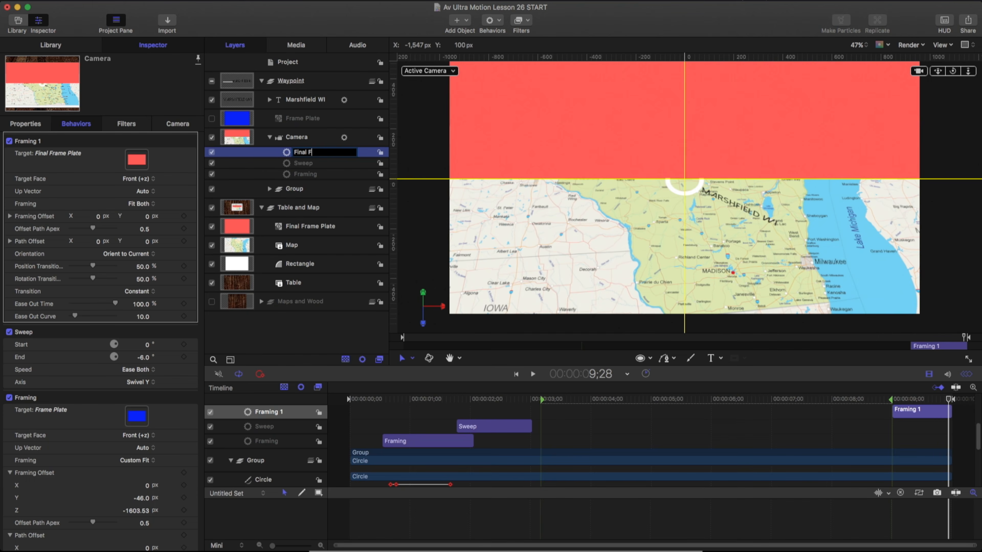
type("rameing")
key("Return")
Step: Hide the Final Frame Plate and set the Final Frameing behavior's Z framing offset to -558.06 px, viewed at 9;21
left_click_drag(862, 398, 933, 394)
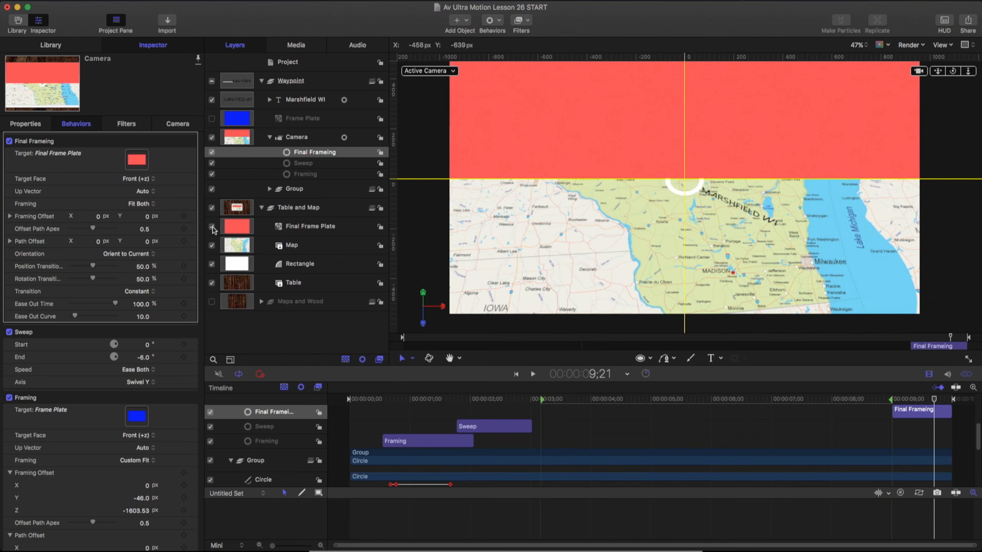
left_click(211, 227)
left_click(10, 216)
left_click_drag(138, 251, 138, 252)
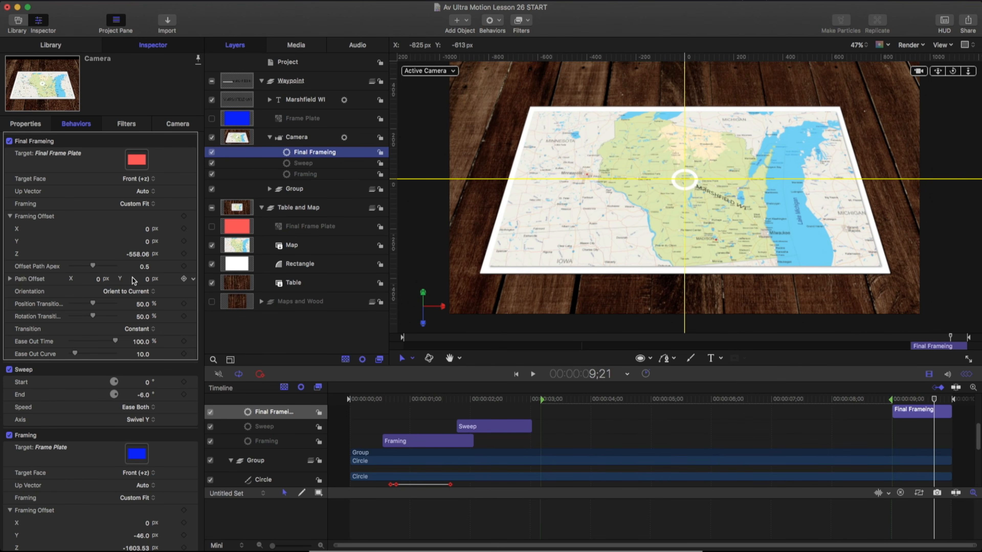
Step: Set the Final Frameing behavior's Transition to Ease Both and return the playhead to the project start
left_click(143, 329)
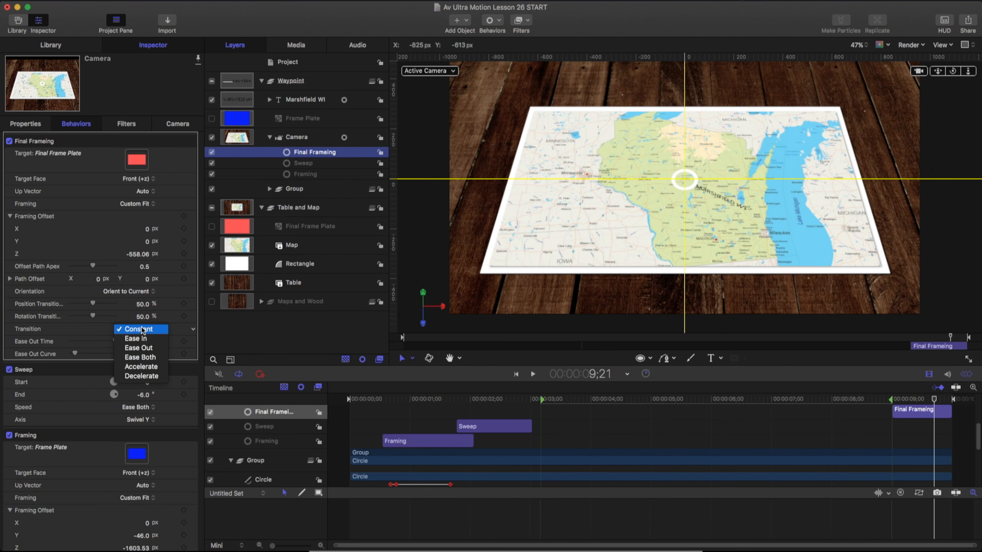
left_click(137, 360)
key("Home")
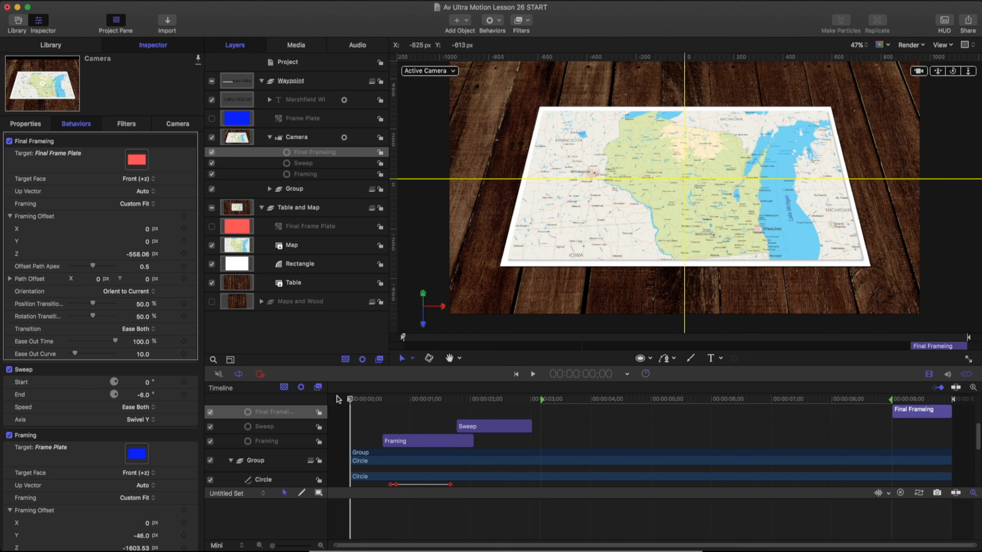
Step: At the end of the project, set the Final Frameing Z offset to -533.25 px and tilt the Final Frame Plate about -0.3° in X
key("End")
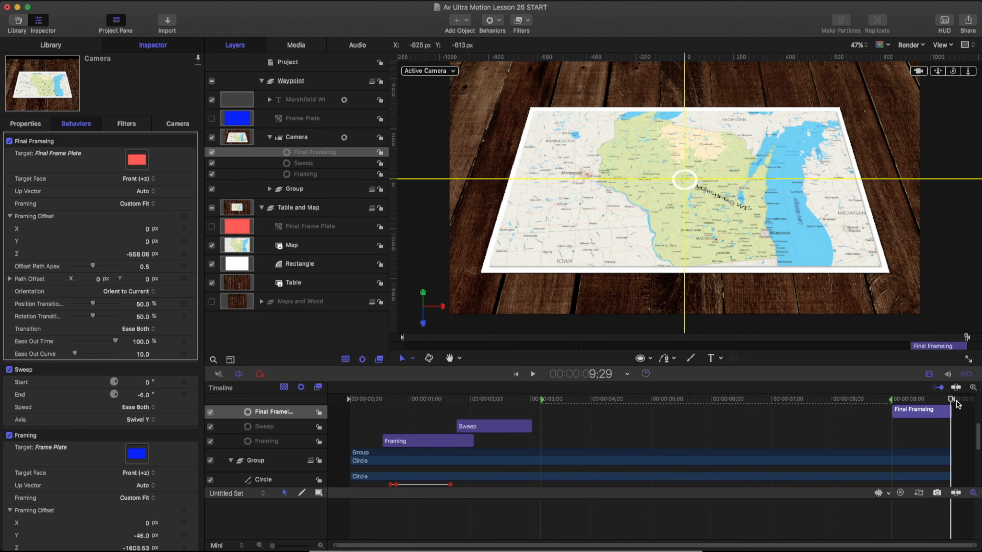
left_click_drag(953, 71, 954, 72)
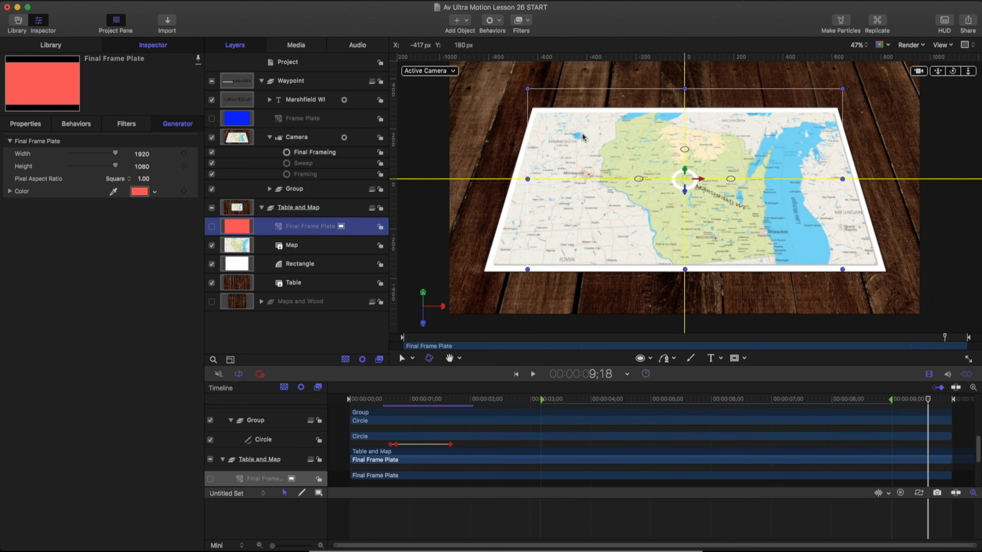
left_click_drag(685, 144, 684, 140)
Step: Scrub back through the camera animation and review the Map and Table drop zone settings
left_click_drag(367, 400, 421, 402)
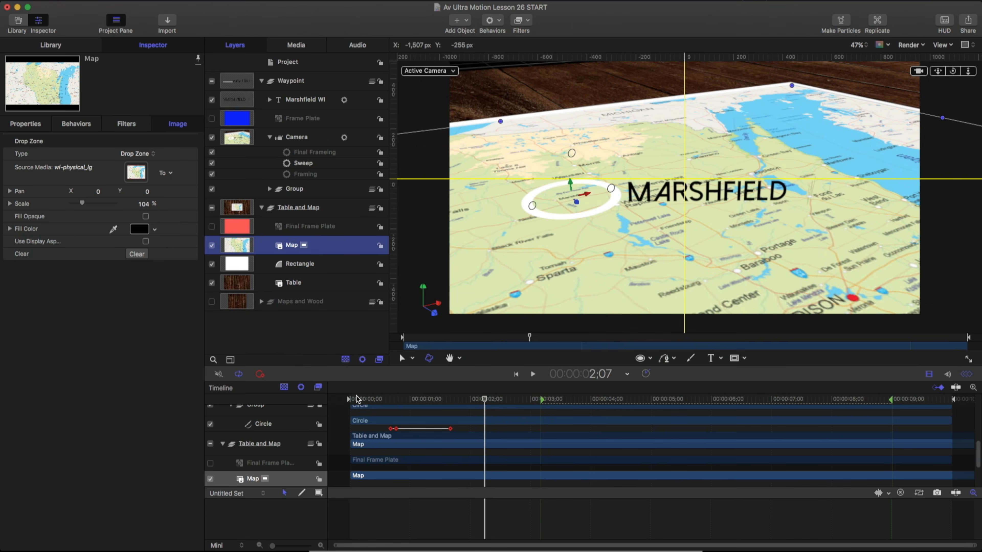
mouse_move(357, 399)
left_mouse_down()
mouse_move(679, 381)
mouse_move(678, 397)
mouse_move(889, 397)
mouse_move(359, 396)
left_mouse_up()
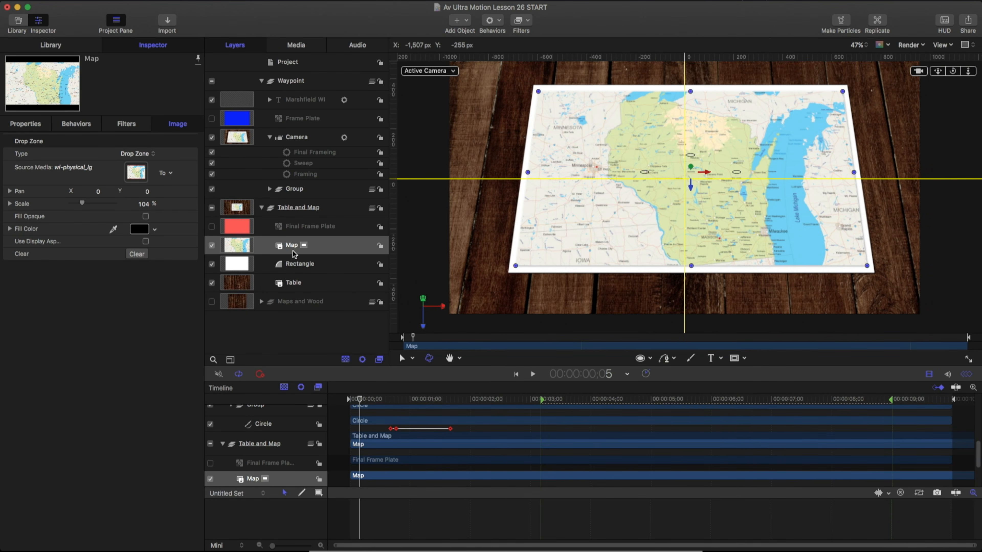
left_click(287, 285)
left_click(296, 249)
left_click(287, 279)
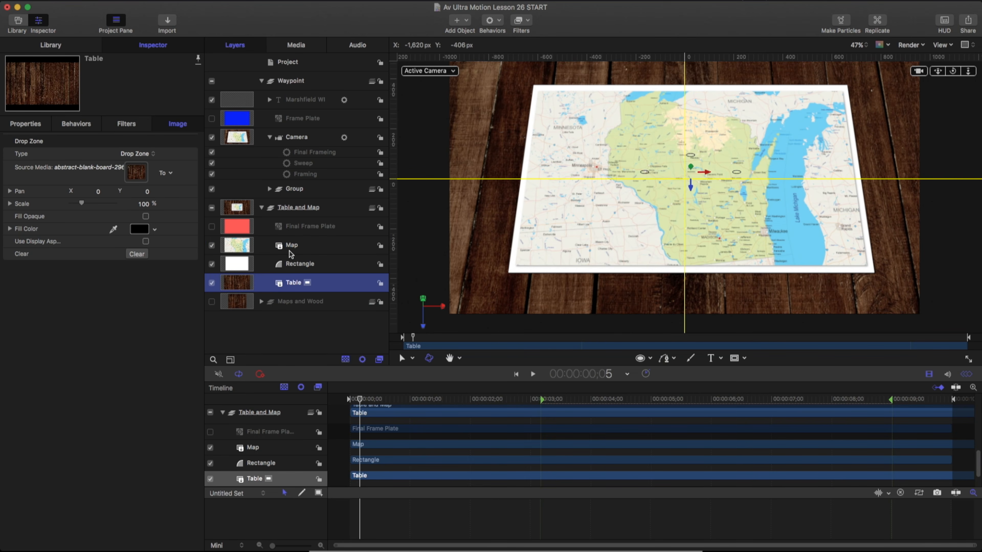
Step: Publish the Position and Rotation parameters of the Final Frame Plate
left_click(302, 228)
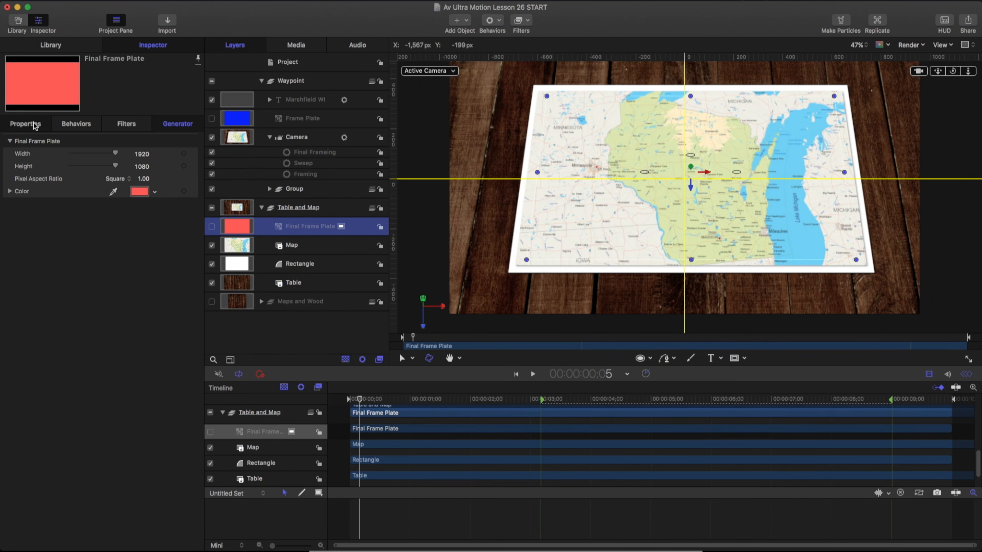
left_click(25, 123)
left_click(193, 155)
left_click(208, 280)
left_click(188, 227)
left_click(208, 332)
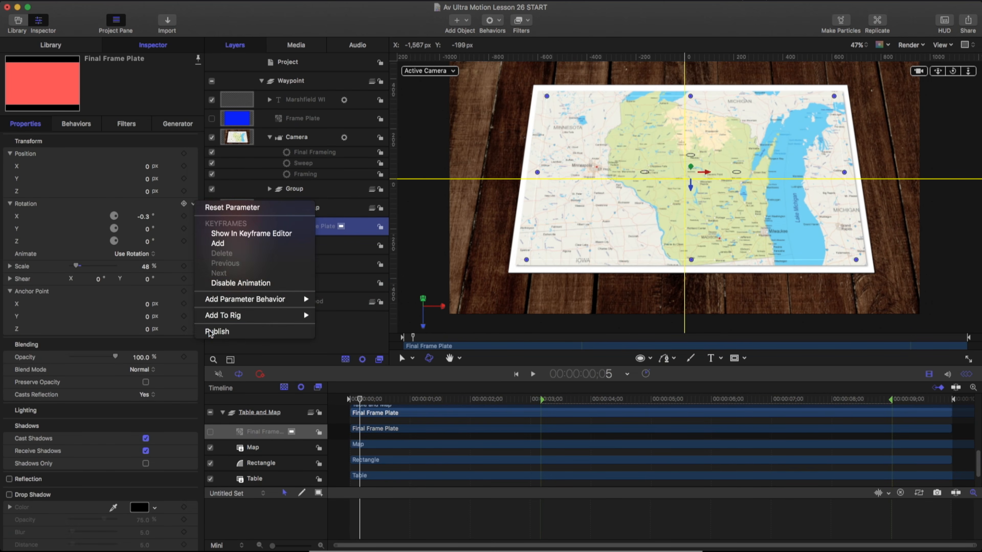
Step: Publish the Position and Rotation parameters of the blue Frame Plate in the Waypoint group
left_click(319, 119)
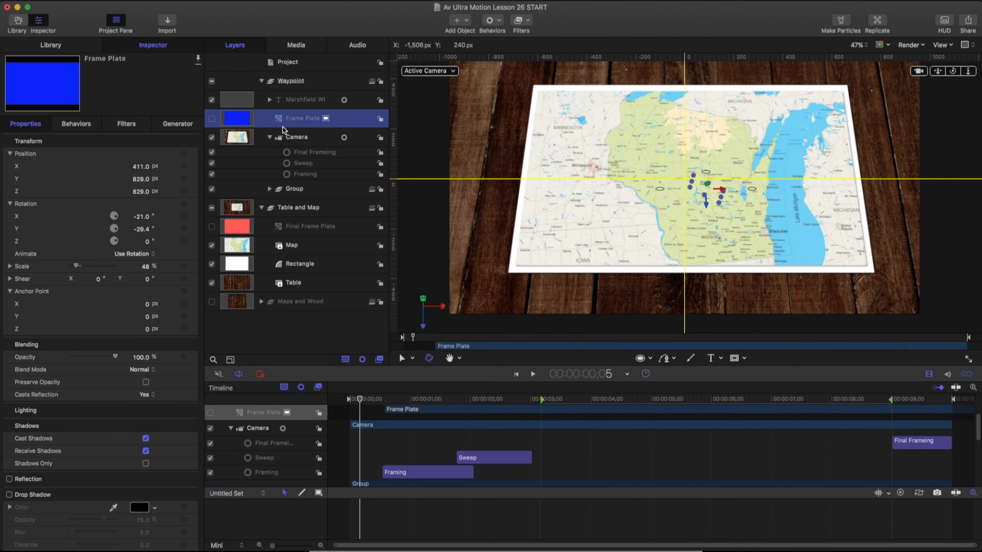
left_click(193, 155)
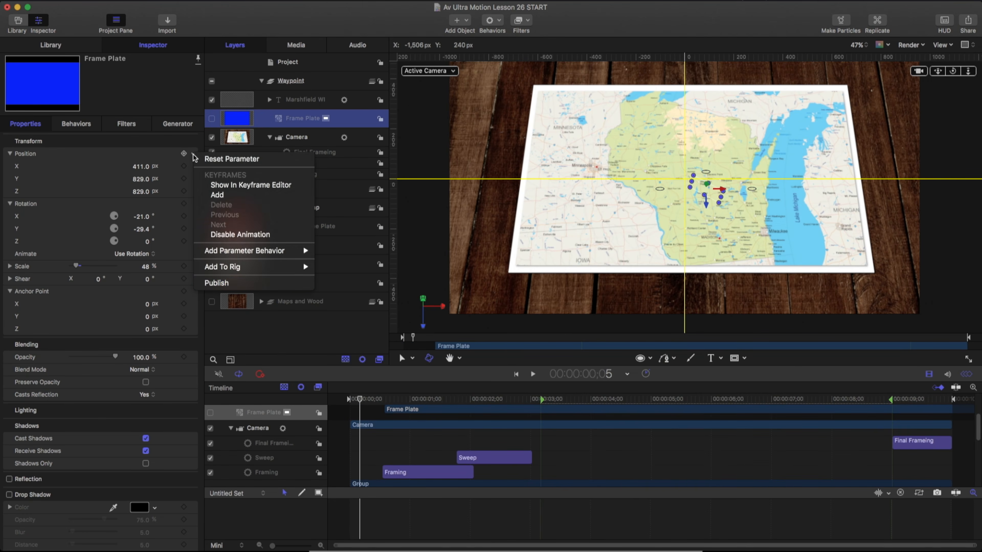
left_click(209, 280)
left_click(192, 203)
left_click(212, 333)
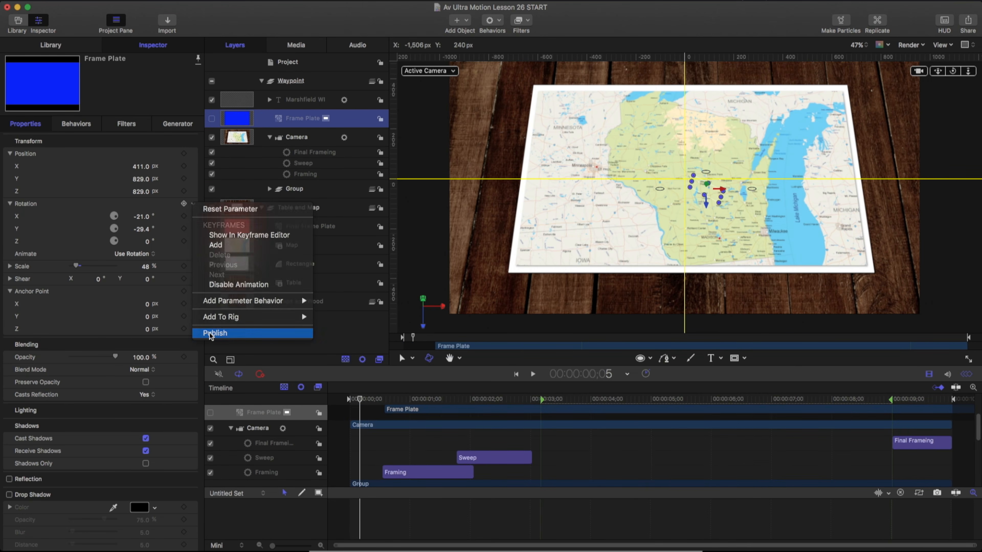
Step: Publish the Framing Offset and Path Offset of the camera's Framing behavior
left_click(298, 138)
left_click(305, 175)
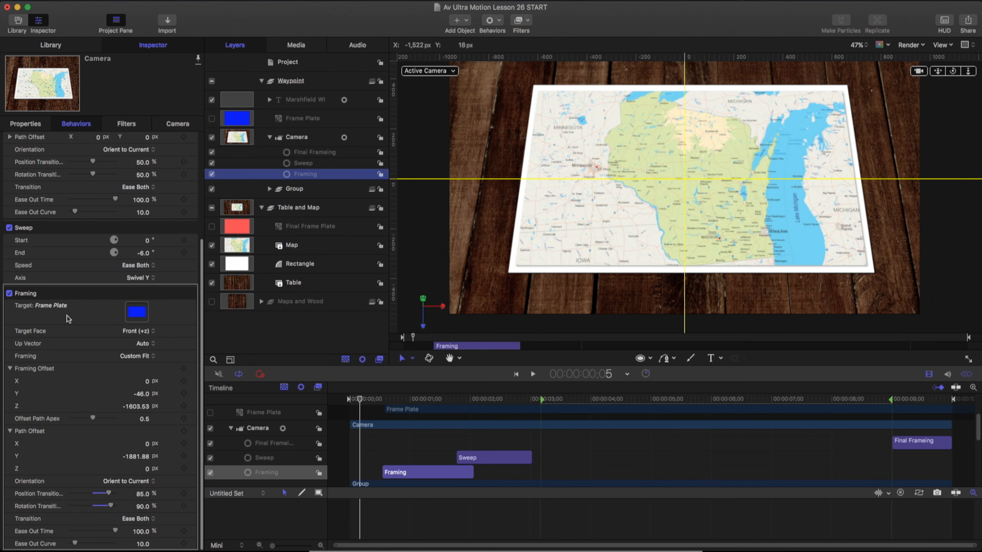
left_click(195, 372)
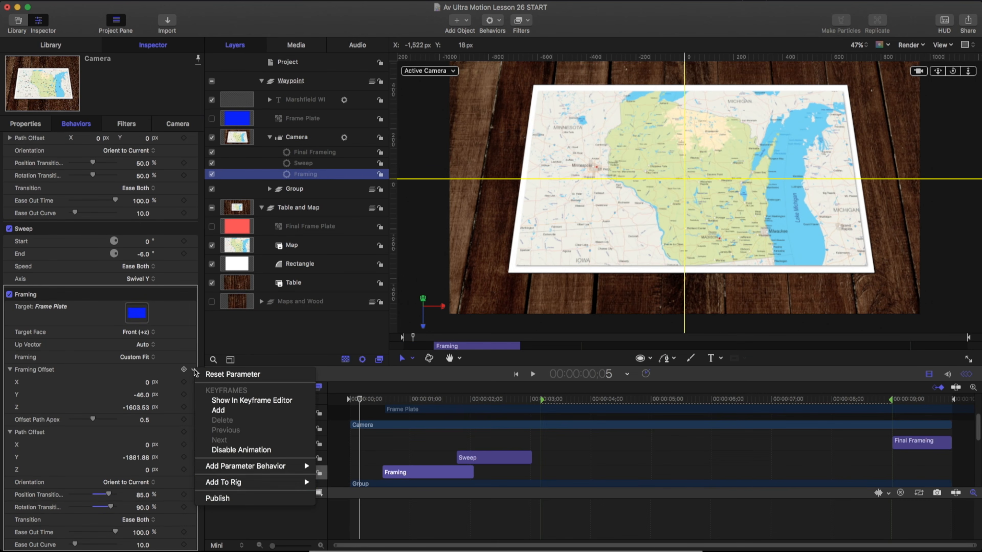
left_click(214, 499)
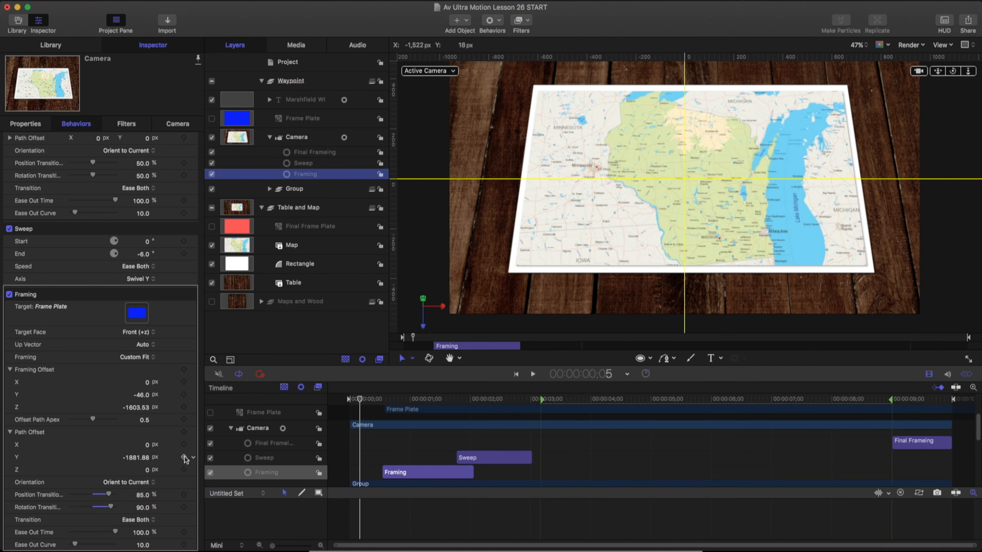
left_click(193, 436)
left_click(221, 540)
Step: Publish the Framing Offset and Path Offset of the camera's Final Frameing behavior
left_click(314, 152)
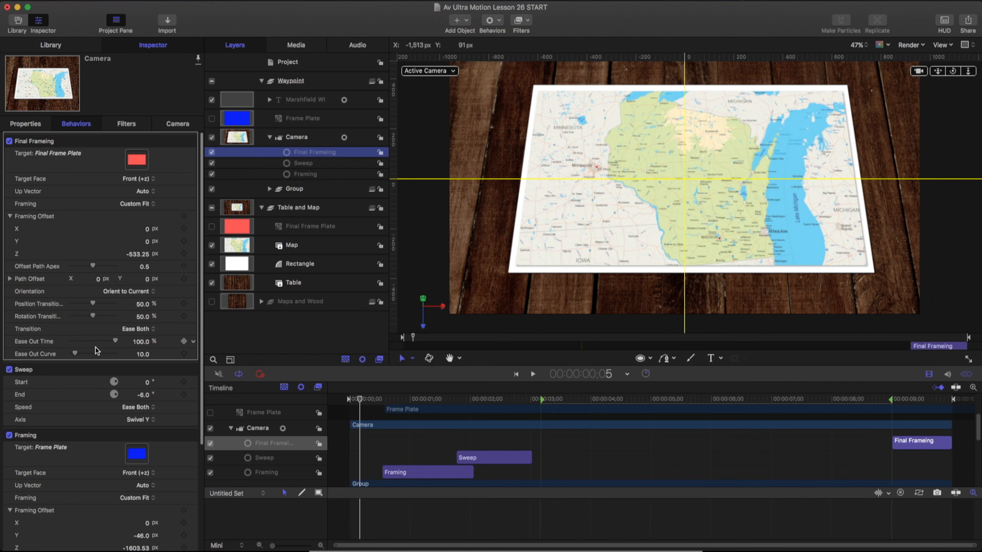
left_click(193, 204)
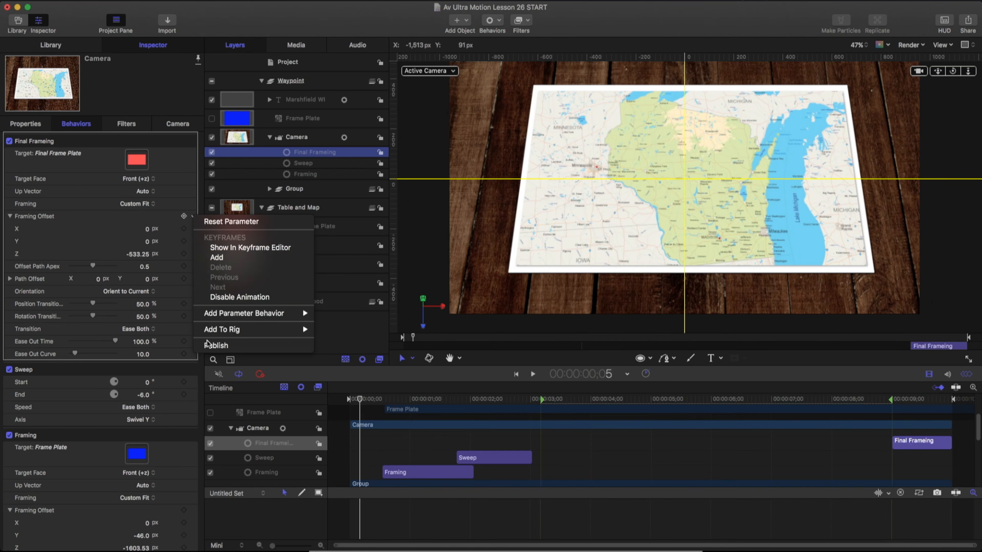
left_click(211, 345)
left_click(193, 279)
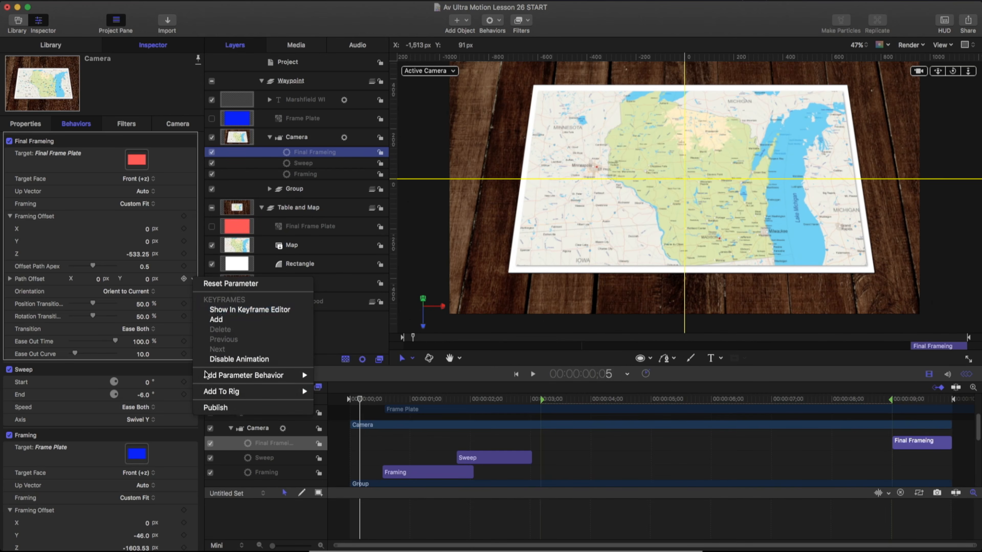
left_click(215, 408)
Step: Publish the Camera's own Position and Rotation parameters
left_click(291, 144)
mouse_move(359, 399)
left_mouse_down()
mouse_move(347, 403)
mouse_move(359, 403)
left_mouse_up()
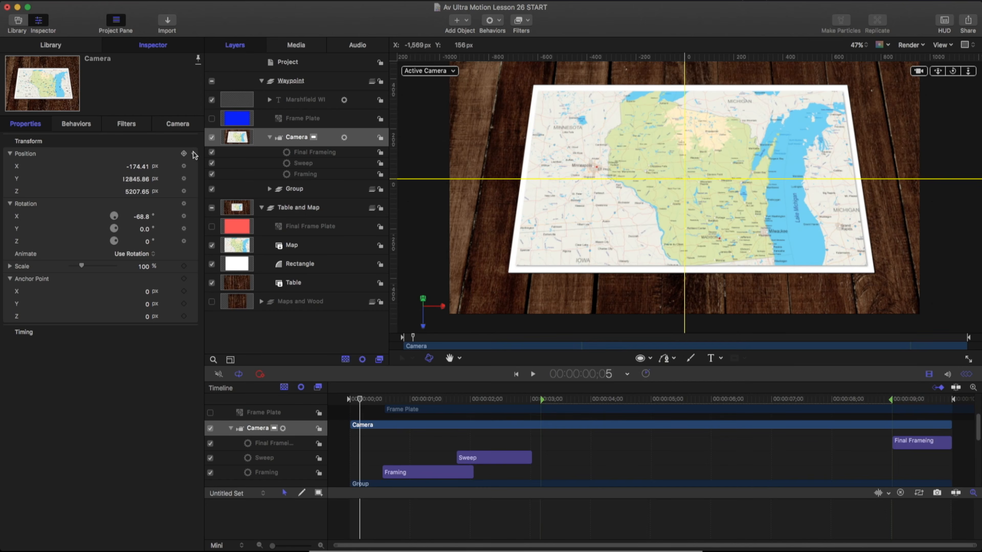
left_click(193, 154)
left_click(218, 317)
left_click(192, 203)
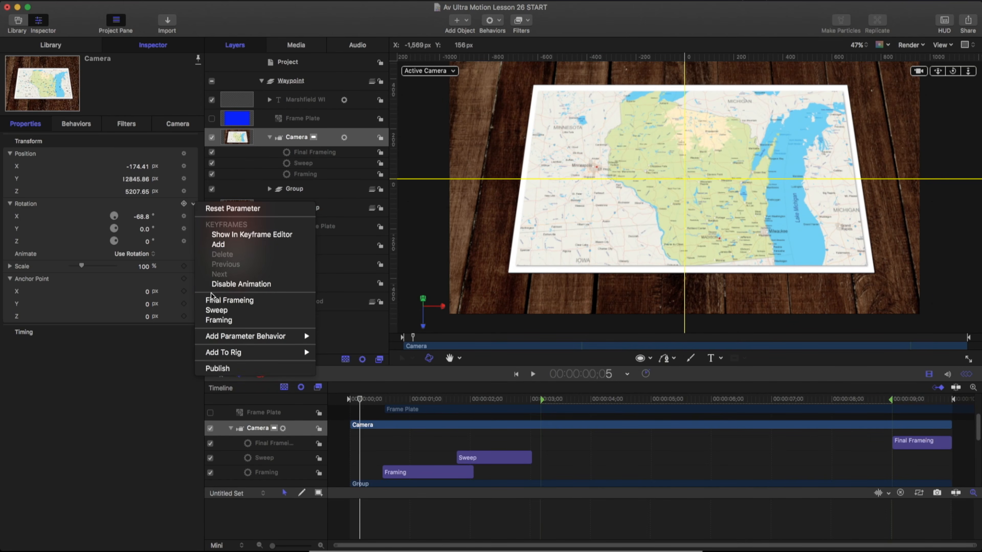
left_click(218, 368)
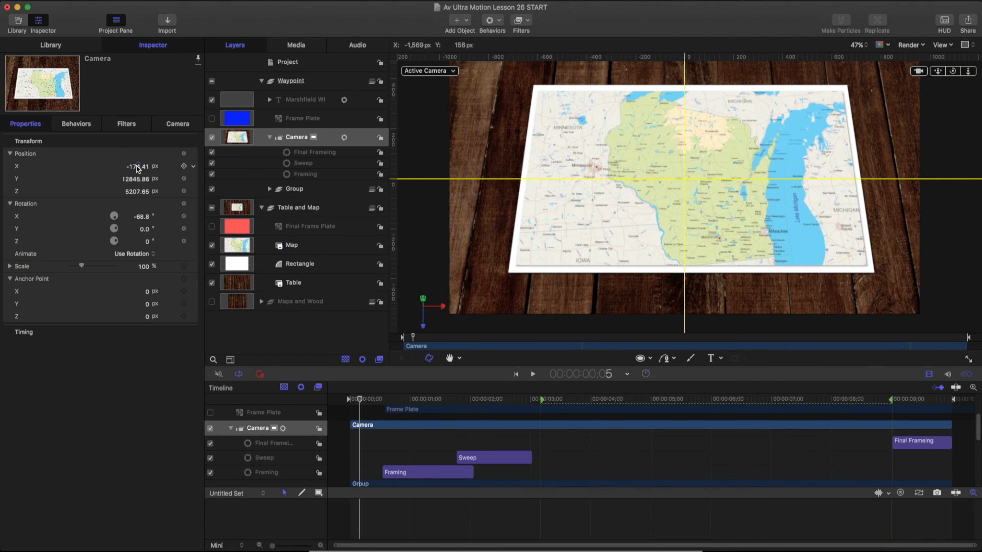
Step: Try a top-down opening view with camera X rotation -87.2° and Z position 437.45 px, and scrub through the framing move
left_click_drag(143, 219, 143, 224)
key("super+z")
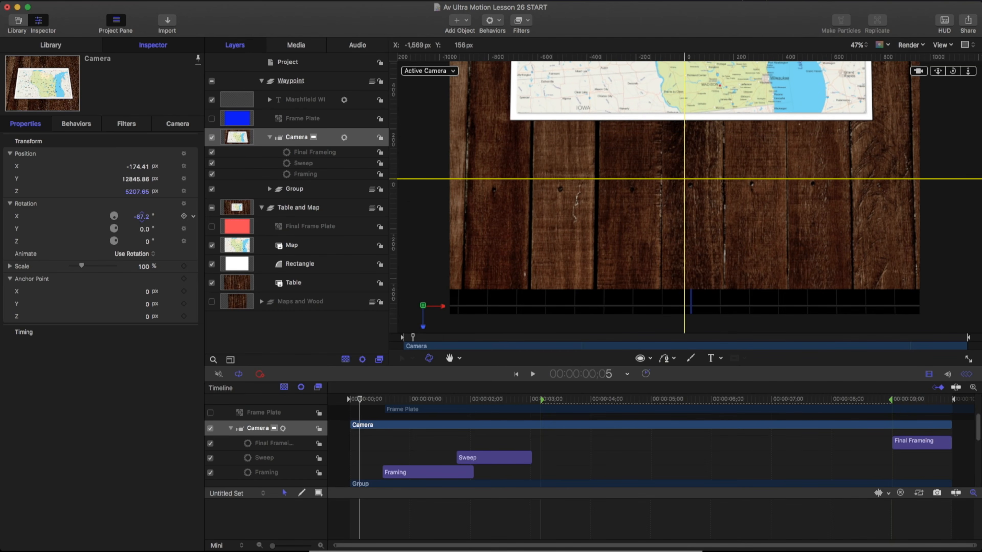
left_click_drag(139, 191, 139, 195)
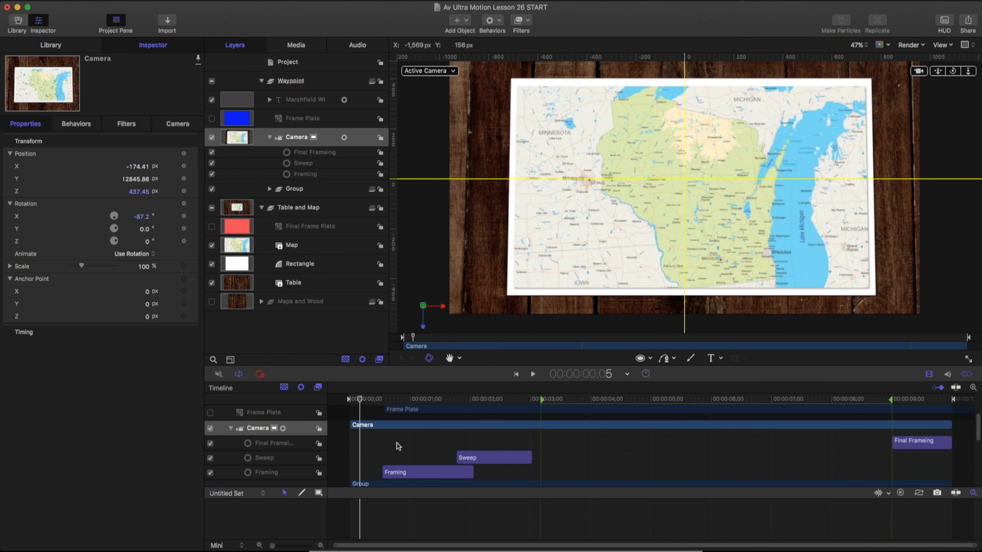
left_click_drag(359, 399, 438, 399)
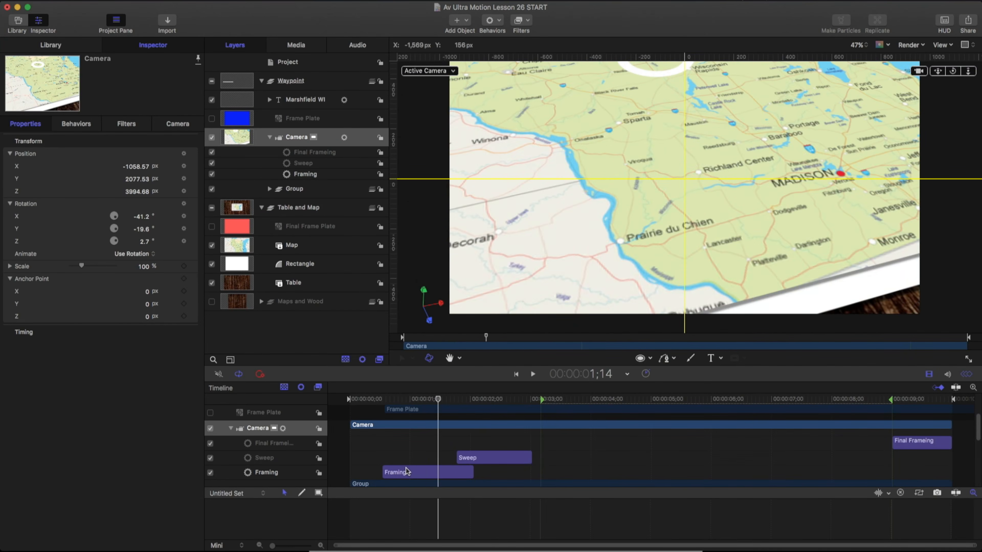
key("Home")
Step: In the project's published parameters, move the wi-physical_lg source media above the wood board source and collapse the expanded parameter groups
left_click(291, 63)
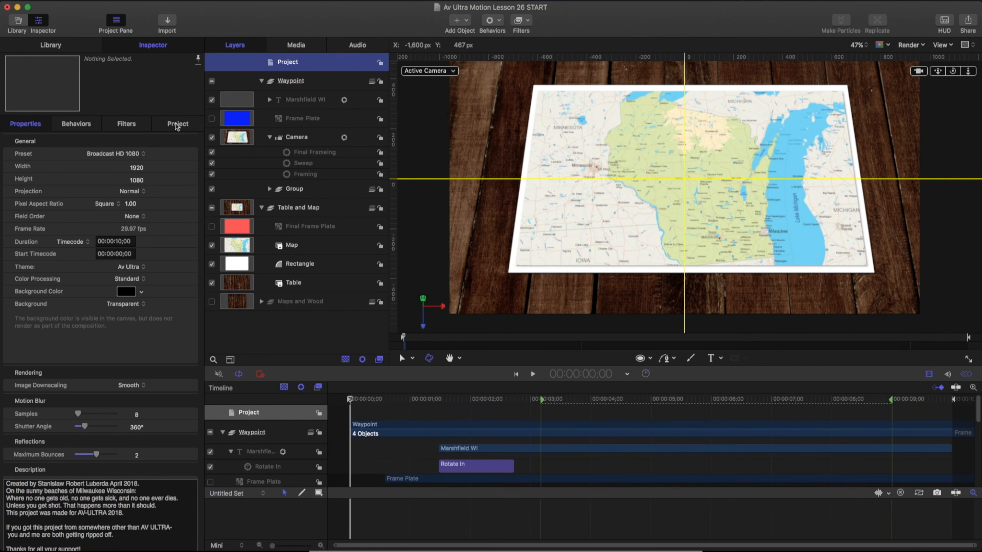
left_click(176, 125)
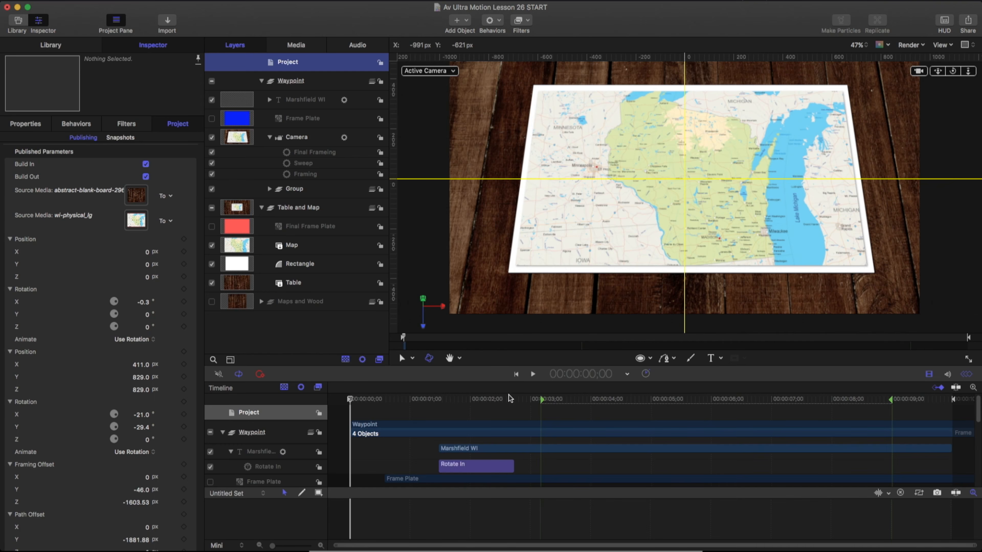
left_click(34, 192)
scroll(34, 190, "down", 1)
mouse_move(34, 189)
left_mouse_down()
mouse_move(56, 195)
mouse_move(47, 192)
left_mouse_up()
scroll(65, 189, "up", 1)
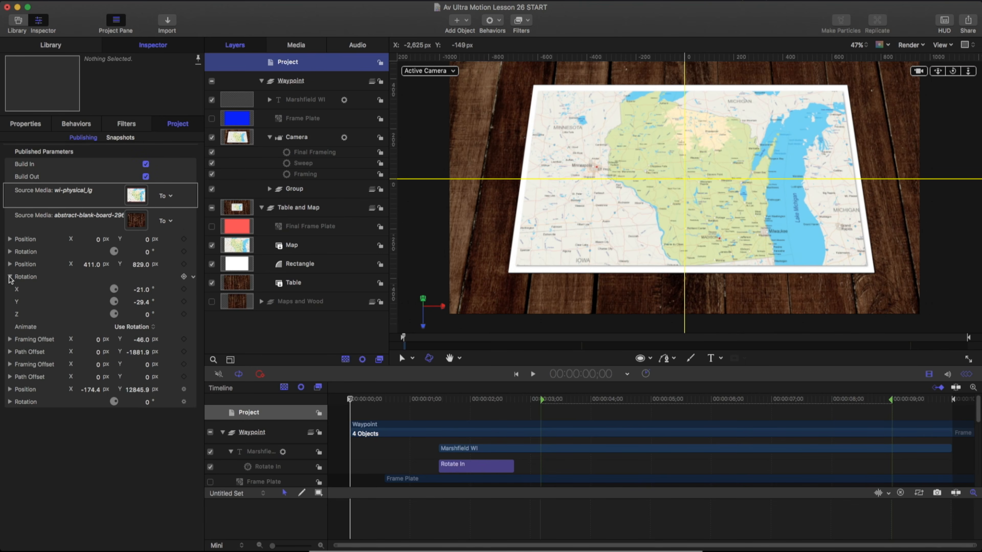
left_click(10, 277)
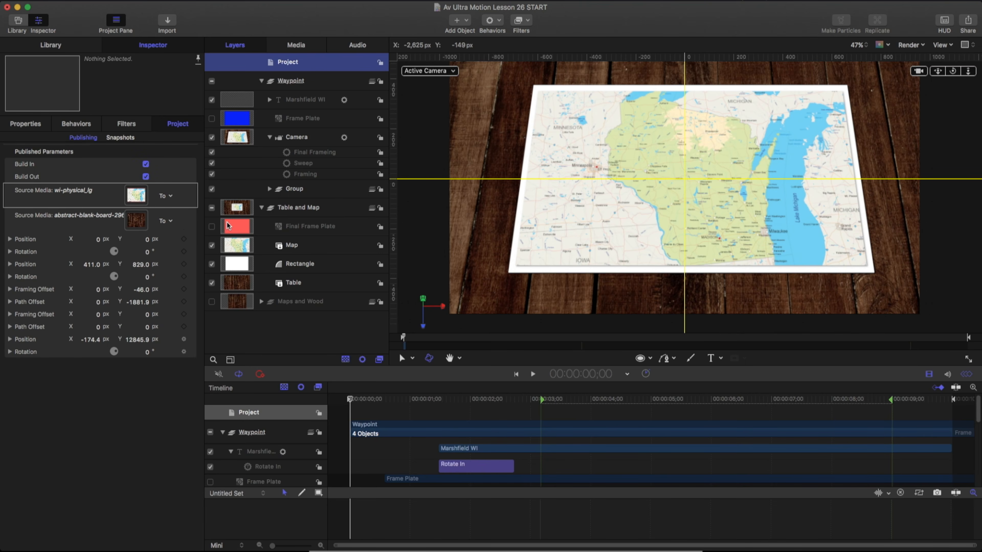
Step: Rename the first published Position and Rotation parameters Final Frame Position and Final Frame Rotation
left_click(8, 241)
left_click_drag(97, 239, 94, 239)
double_click(25, 239)
type("Final Frame Position")
double_click(25, 252)
type("Final ")
type("Frame Rotation")
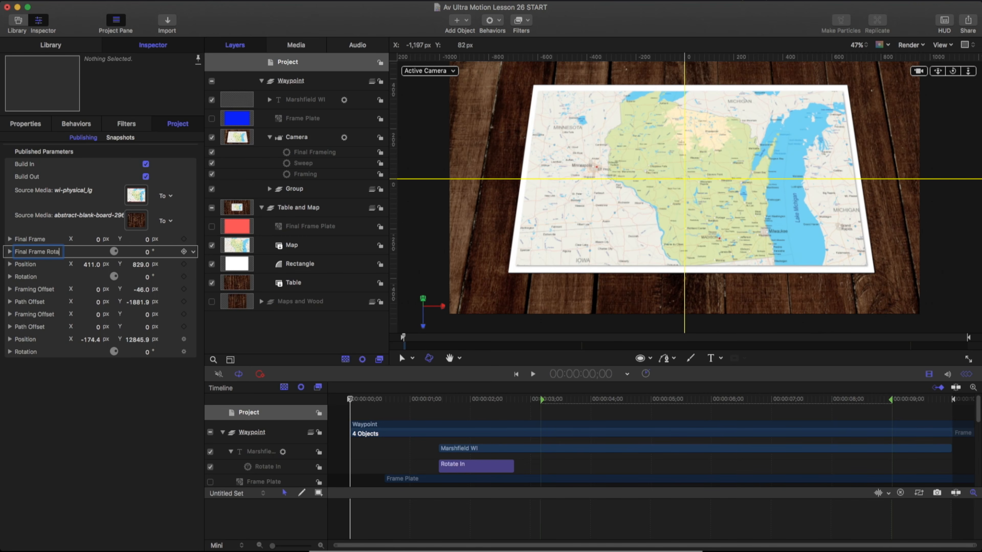
key("Return")
Step: Reveal the original parameter behind Final Frame Rotation and return to the project's published parameters
left_click(193, 252)
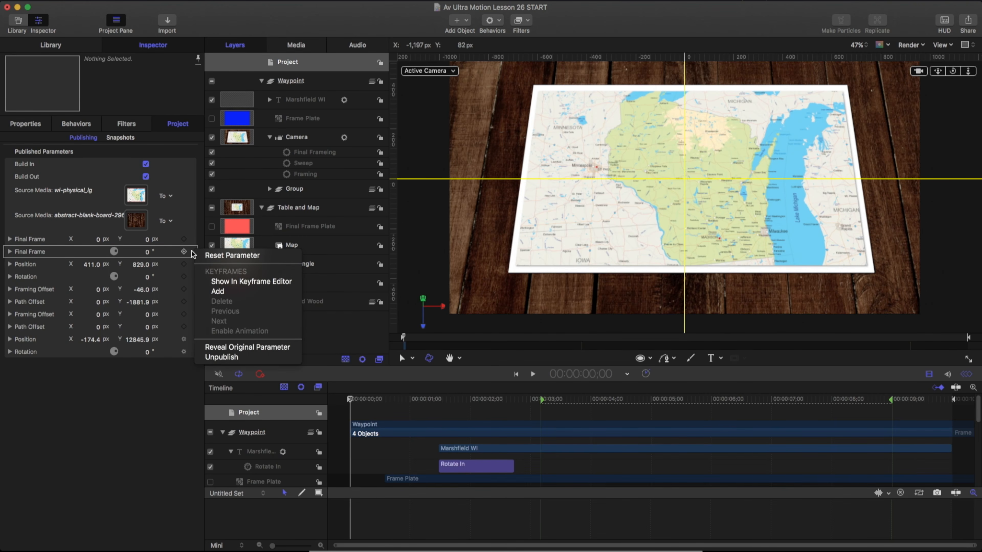
left_click(226, 346)
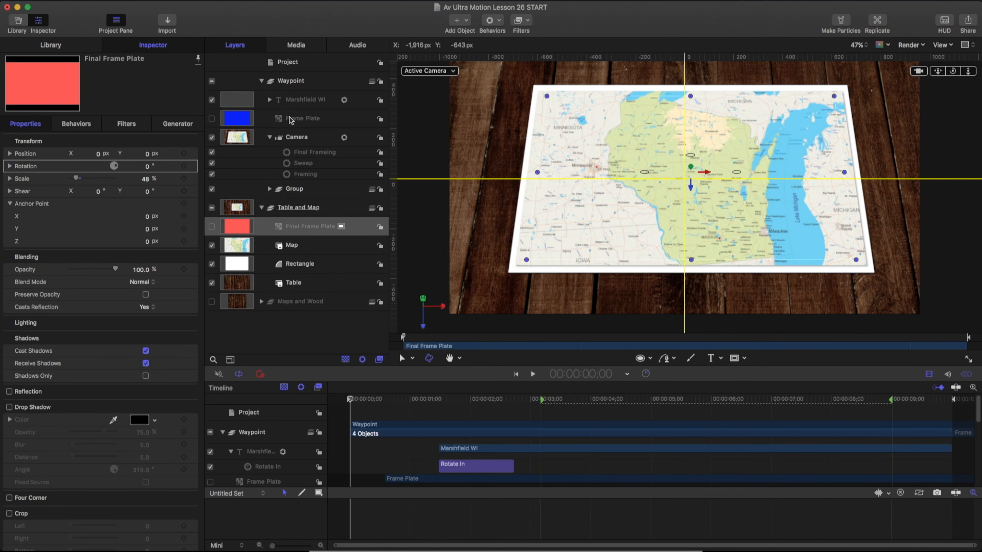
left_click(296, 64)
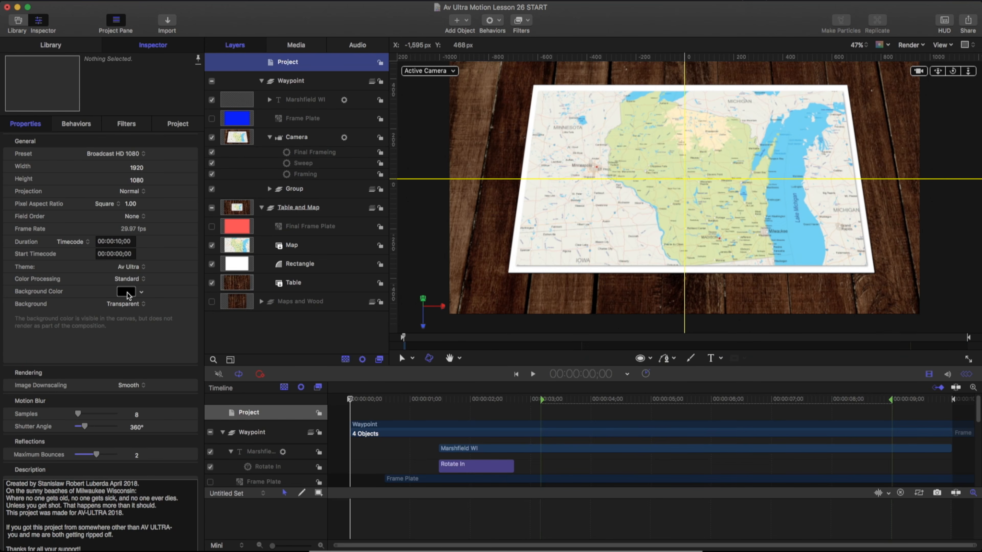
left_click(179, 126)
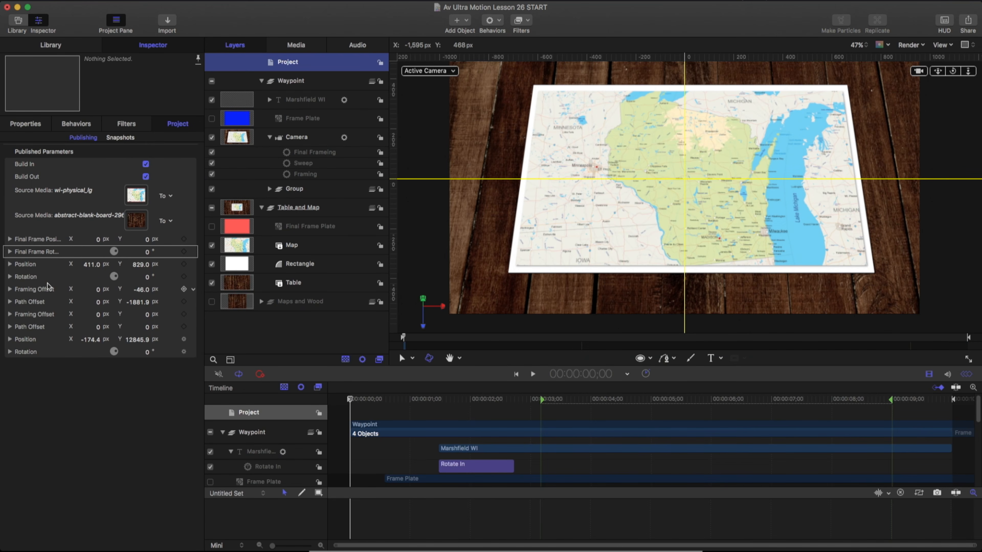
Step: Rename the Frame Plate's published parameters Framing position and Framing Rotation, and move both above the Final Frame parameters
double_click(18, 265)
left_click_drag(48, 265, 6, 266)
type("Framing position")
key("Tab")
type("Framing Rotation")
key("Return")
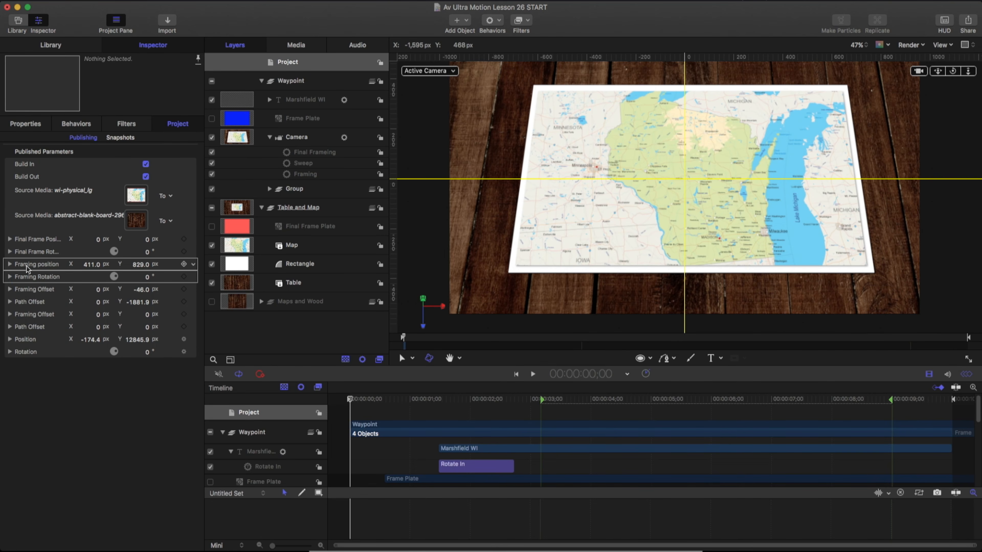
left_click_drag(27, 269, 28, 237)
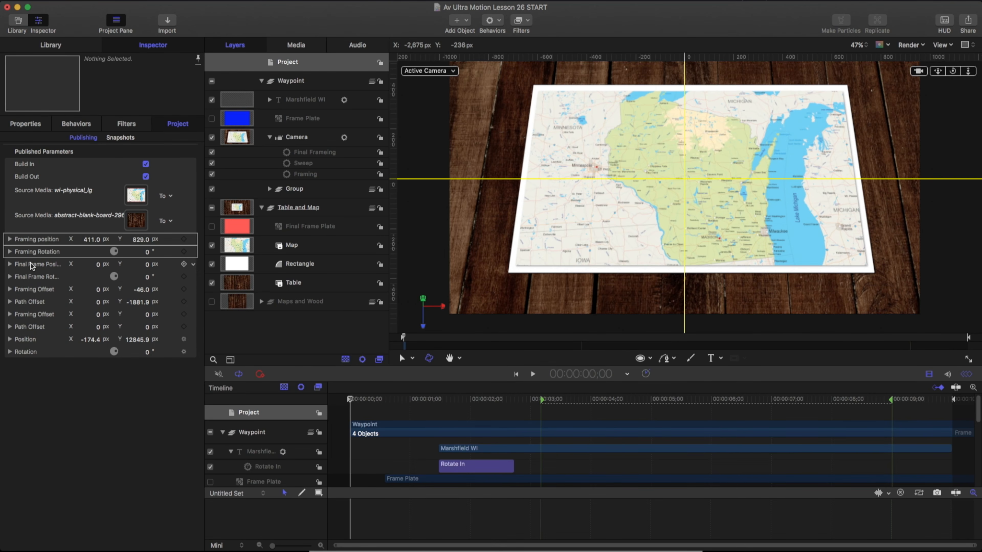
Step: Move the first Framing Offset and Path Offset below Framing Rotation and rename them Framing 1 Offset and Path 1 Offset
left_click(31, 290)
left_click(31, 303, "shift")
left_click_drag(34, 295, 42, 264)
type("1")
double_click(33, 277)
type("1")
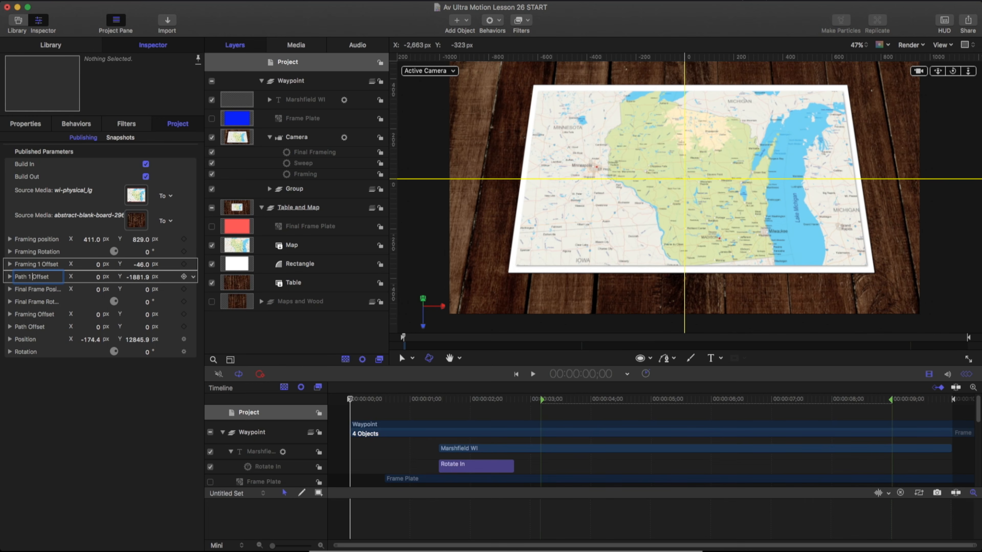
left_click(36, 289)
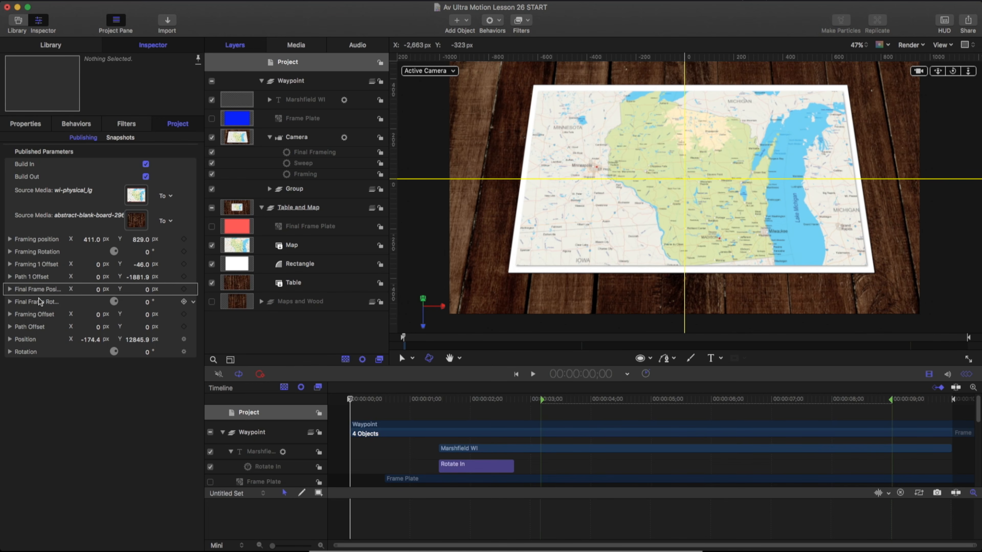
Step: Rename the second Path Offset published parameter with the prefix Final Framing
left_click(42, 314)
type("Fianl Framing Offset")
key("Return")
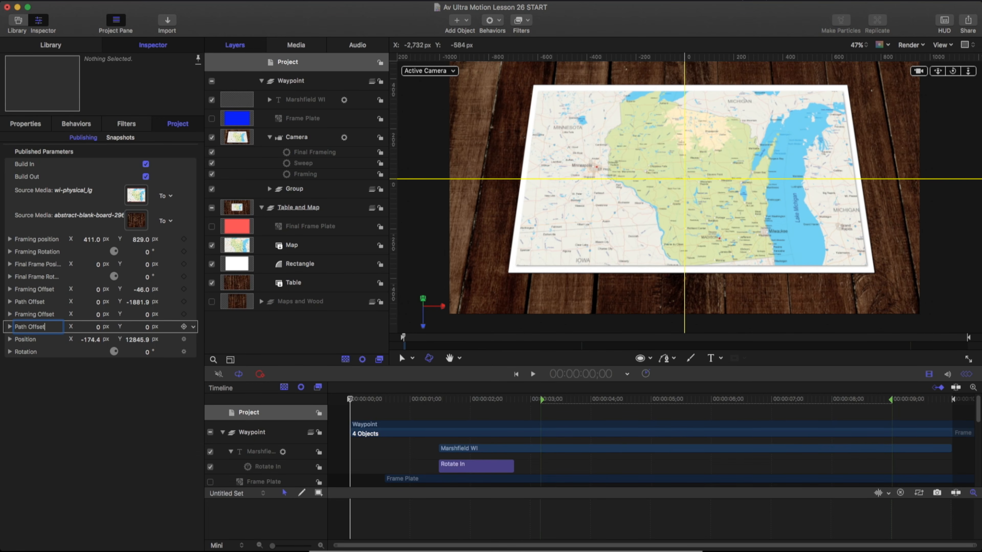
Step: Rename the last published Position and Rotation parameters Start Cam Pos and Start Cam Rot
double_click(22, 339)
type("Start Cam Posd")
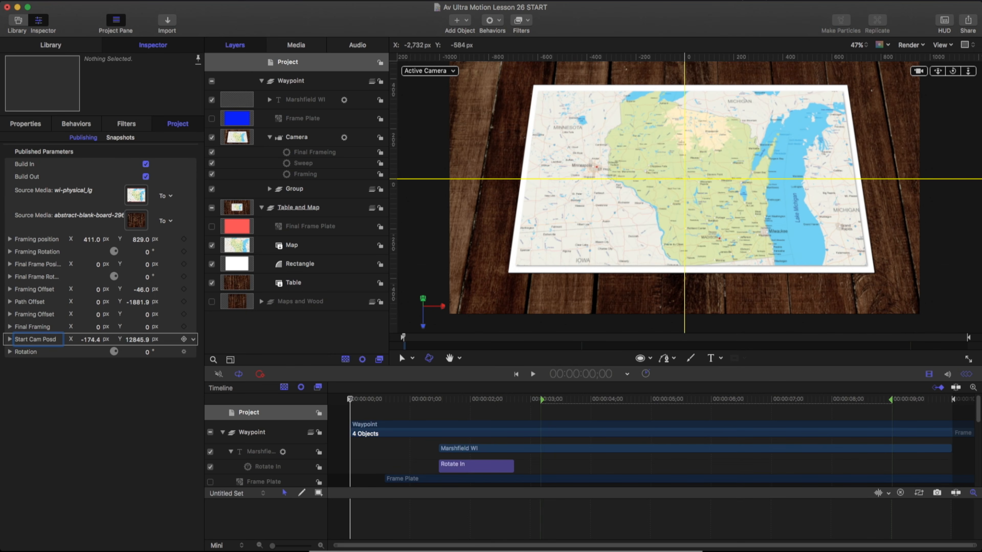
key("BackSpace")
key("Tab")
type("Star")
left_click(60, 401)
Step: Play the animation up to the locator title and publish the Waypoint group's Position parameter
key("space")
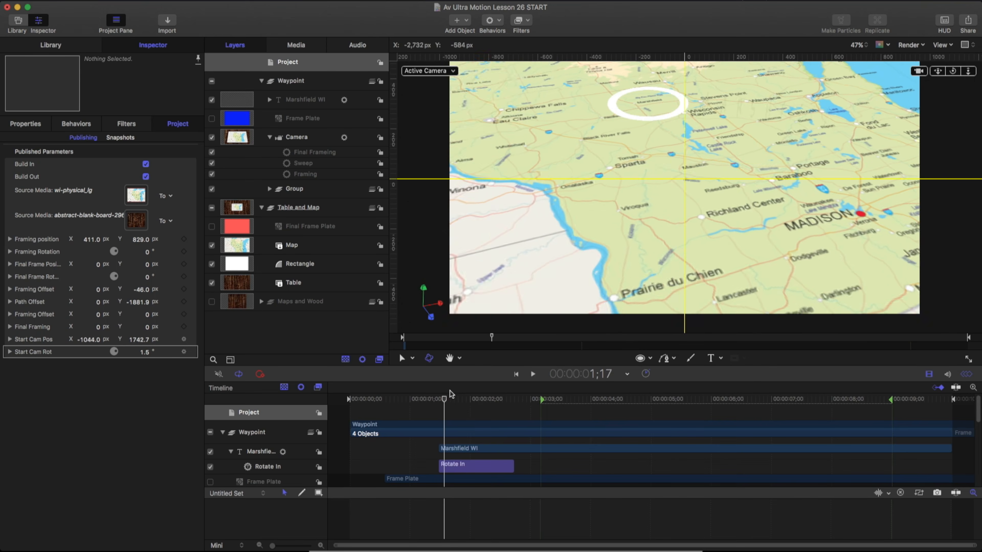
key("space")
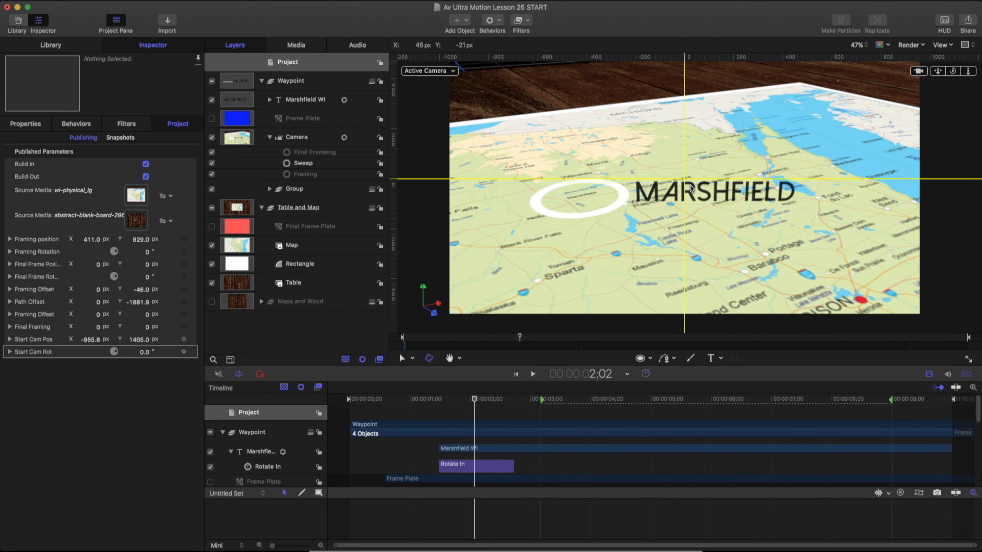
left_click(312, 83)
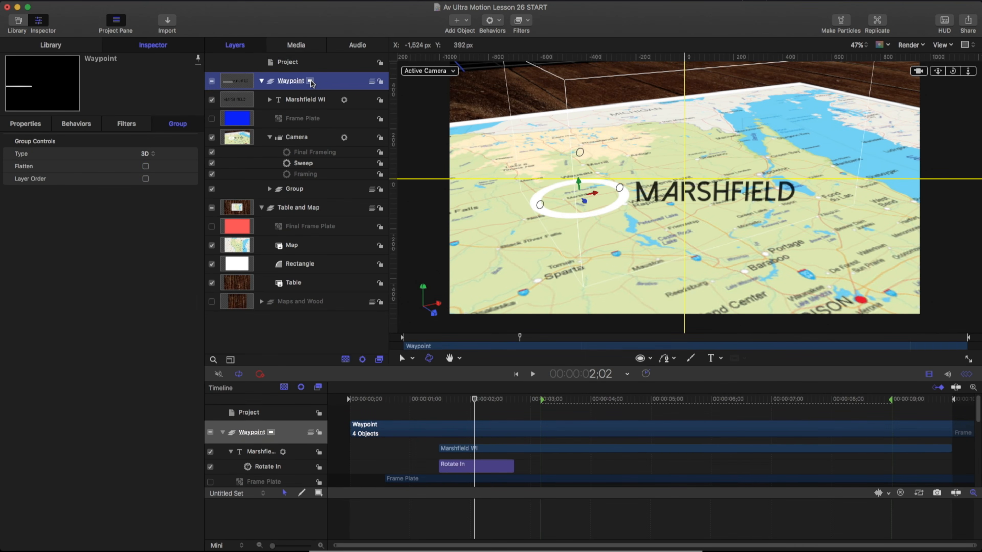
left_click(25, 124)
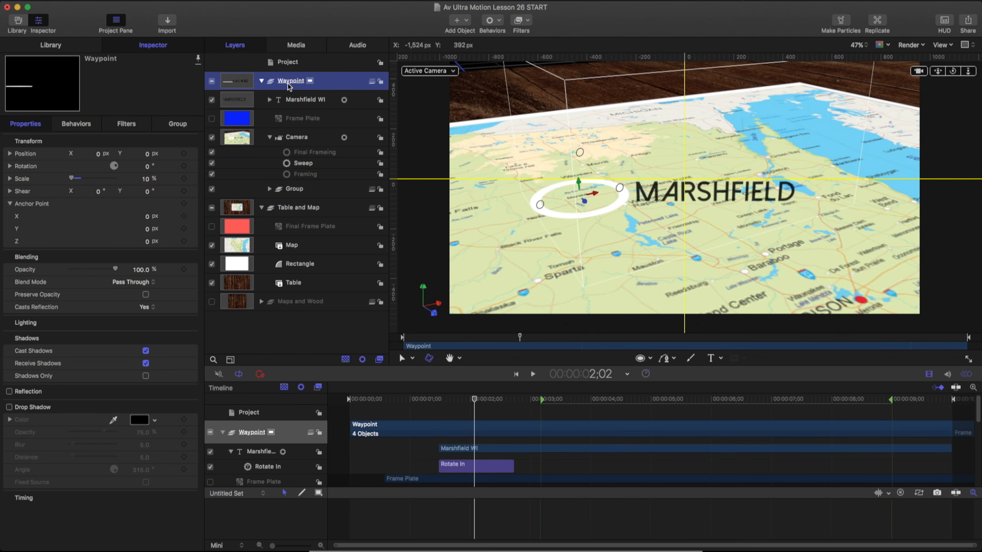
left_click(194, 155)
left_click(241, 281)
Step: Publish the outline Brush Color of the Circle shape inside the Waypoint's nested group
left_click(270, 188)
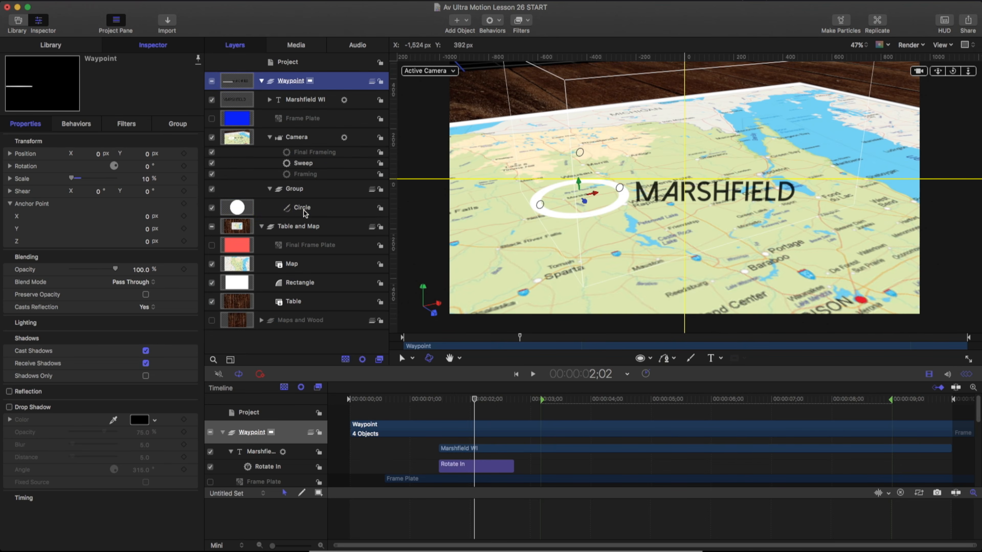
left_click(303, 212)
left_click(178, 124)
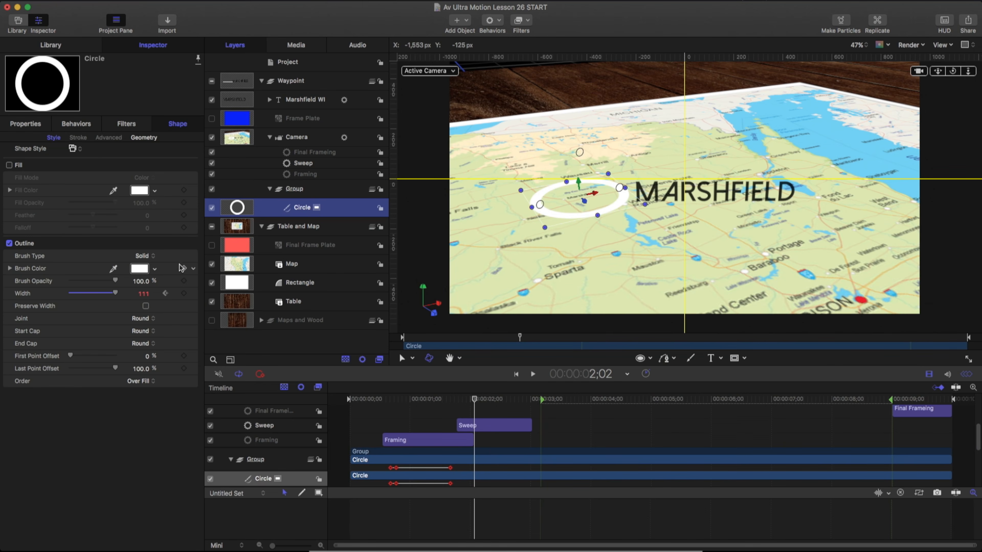
left_click(194, 270)
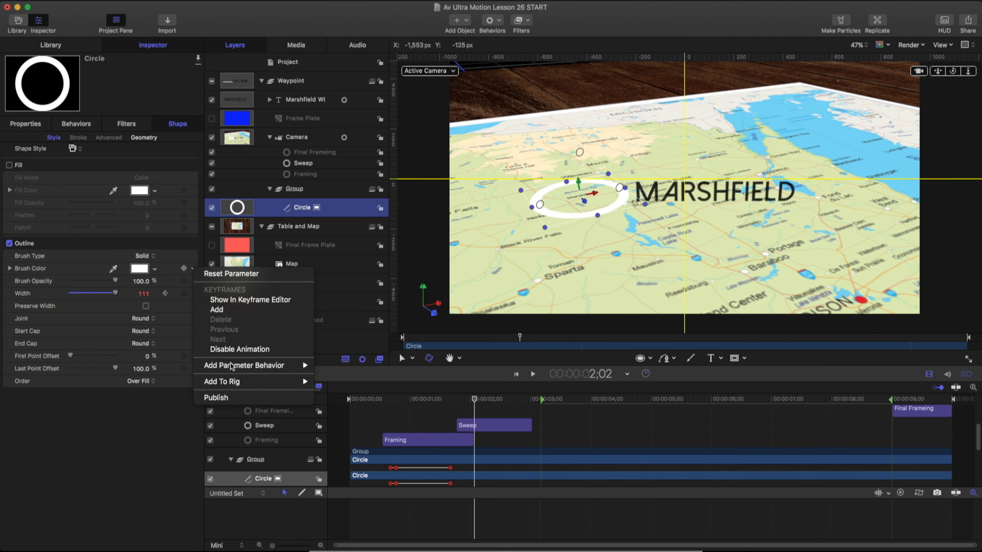
left_click(235, 396)
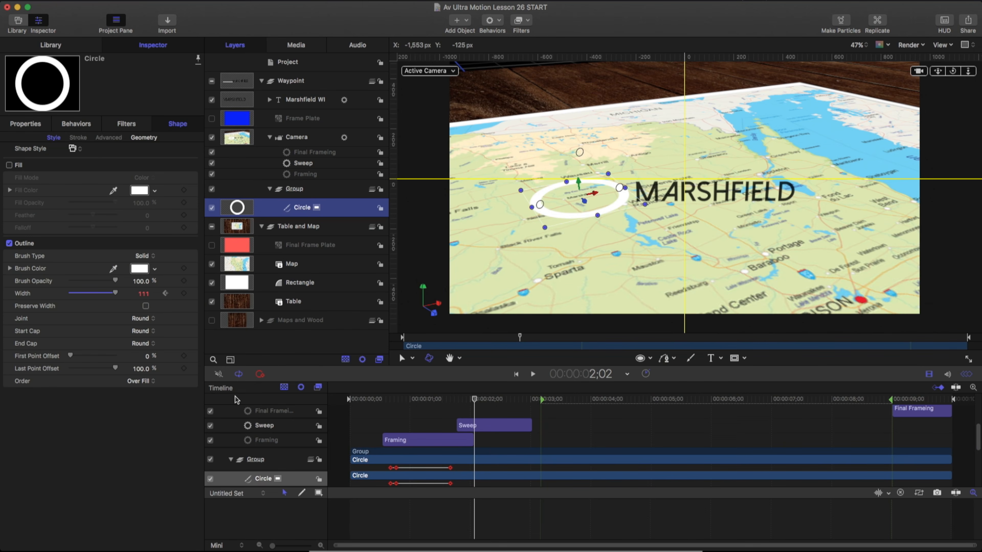
Step: Publish the Text parameter of the Marshfield WI title
left_click(302, 102)
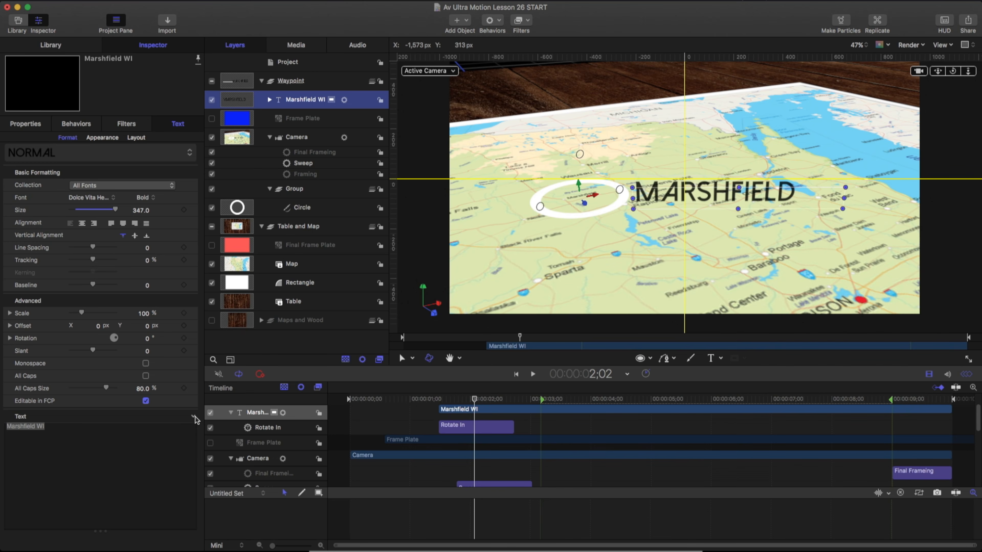
left_click(194, 418)
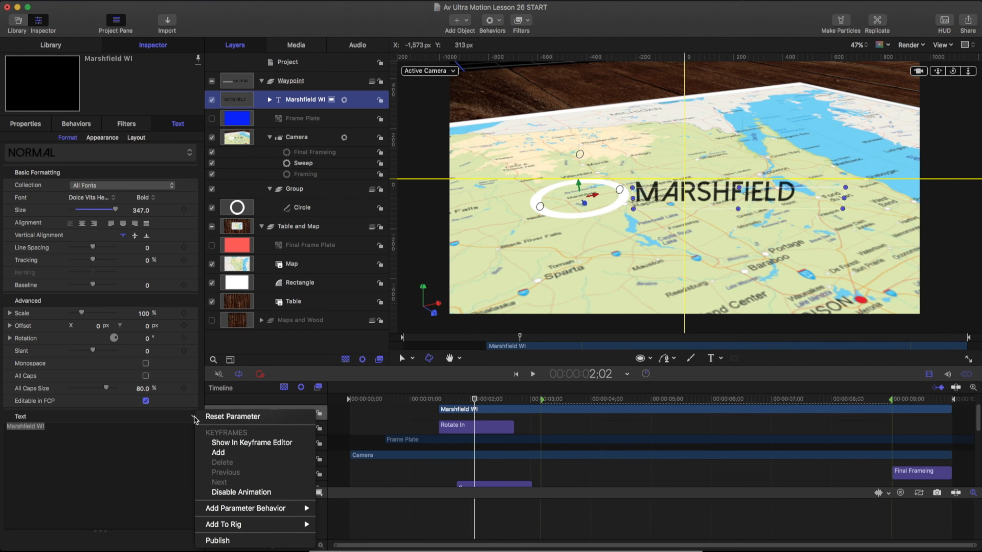
left_click(231, 540)
Step: Rename the project's published Position, Brush Color and Text parameters WAYPOINT Pos, Locator Color and Locator Text
left_click(58, 48)
left_click(288, 62)
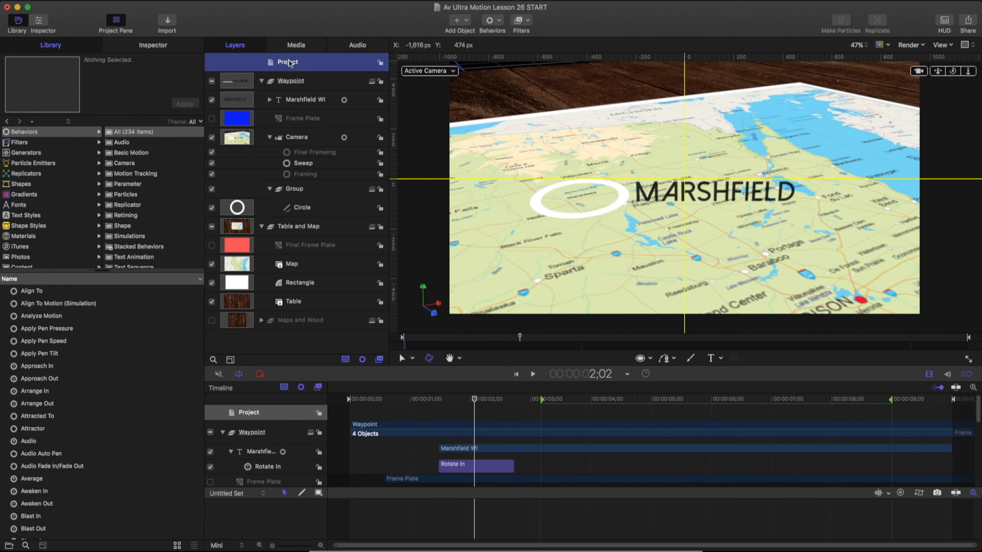
left_click(180, 47)
double_click(24, 363)
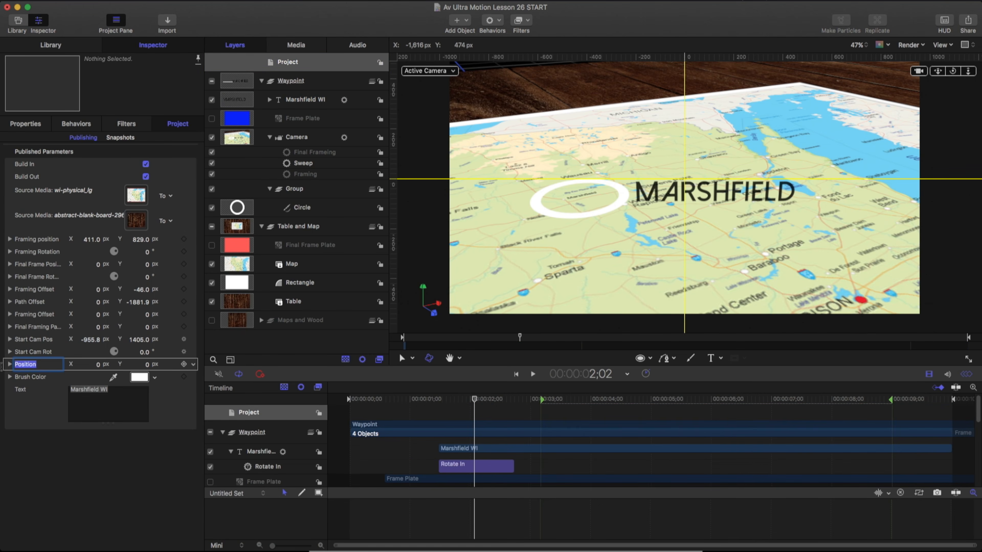
type("WAYPOINT Pos")
key("Tab")
type("Locator Color")
key("Tab")
type("Locator Text")
key("Return")
Step: Set the published Locator Color to red and the Locator Text to WISCONSIN
left_click(139, 377)
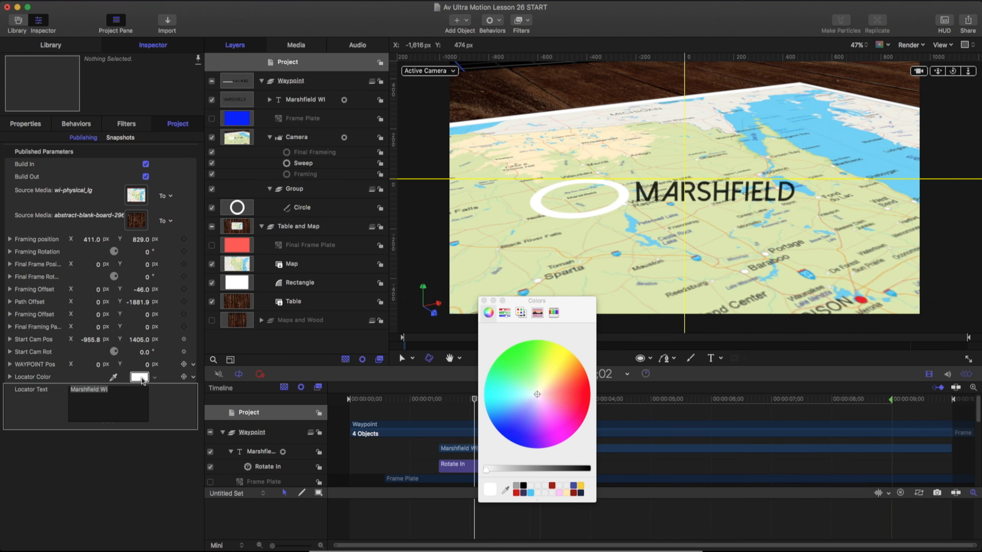
left_click(512, 431)
left_click_drag(546, 425, 581, 395)
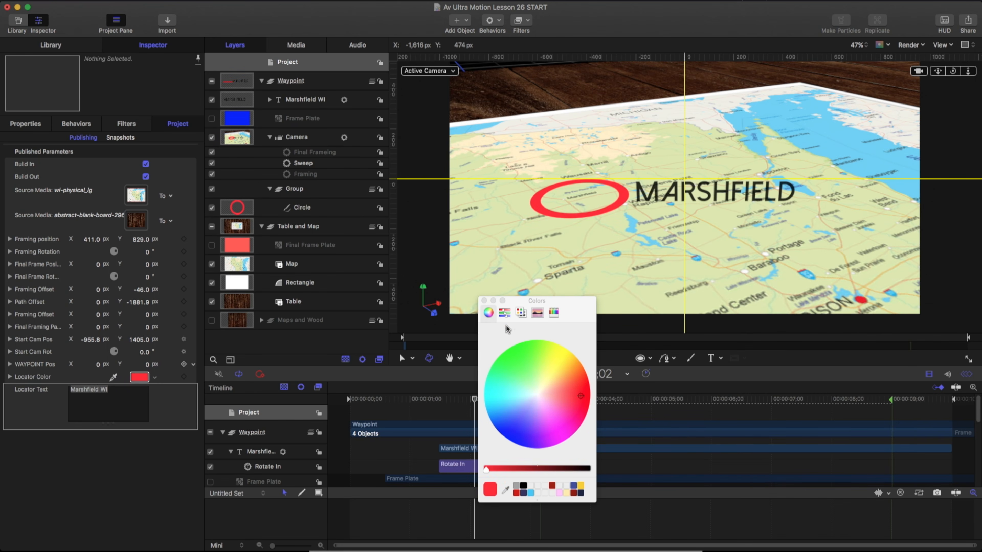
left_click(484, 302)
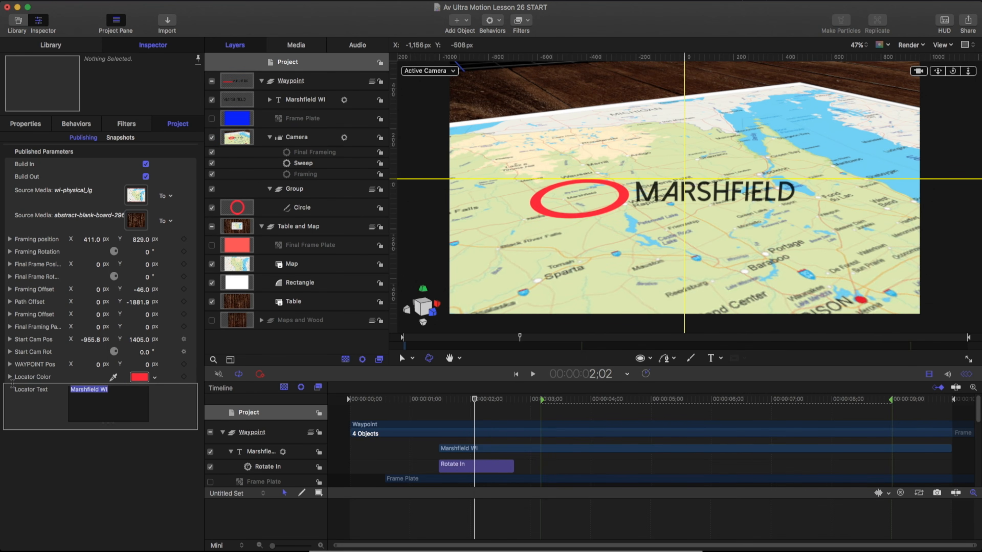
type("WISCONSIN")
left_click_drag(439, 402, 479, 379)
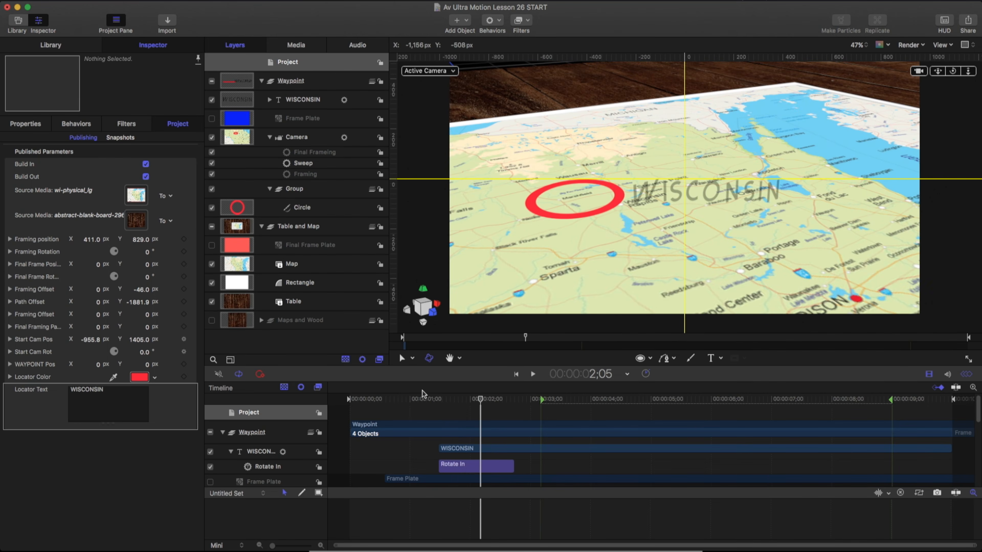
Step: Move the Waypoint group along X to Milwaukee, to a position of about 216 px, at frame 2;09
left_click(312, 87)
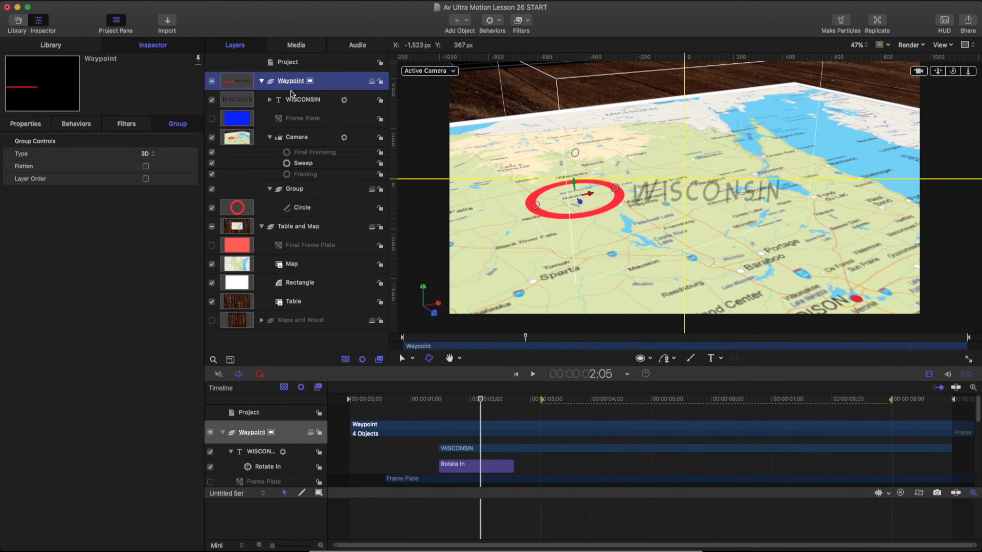
key("Right")
key("Right")
key("Right")
key("Right")
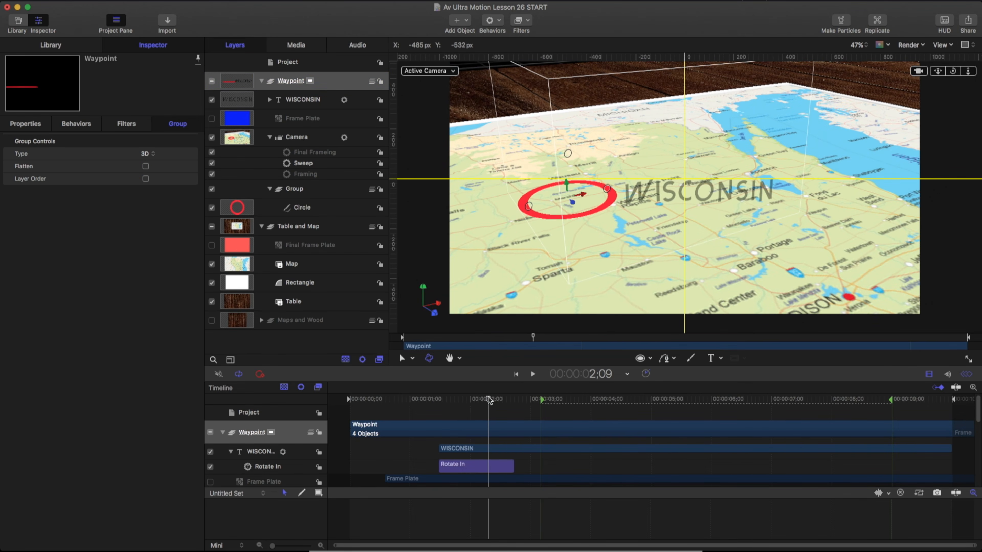
mouse_move(572, 203)
left_mouse_down()
mouse_move(597, 225)
mouse_move(586, 203)
left_mouse_up()
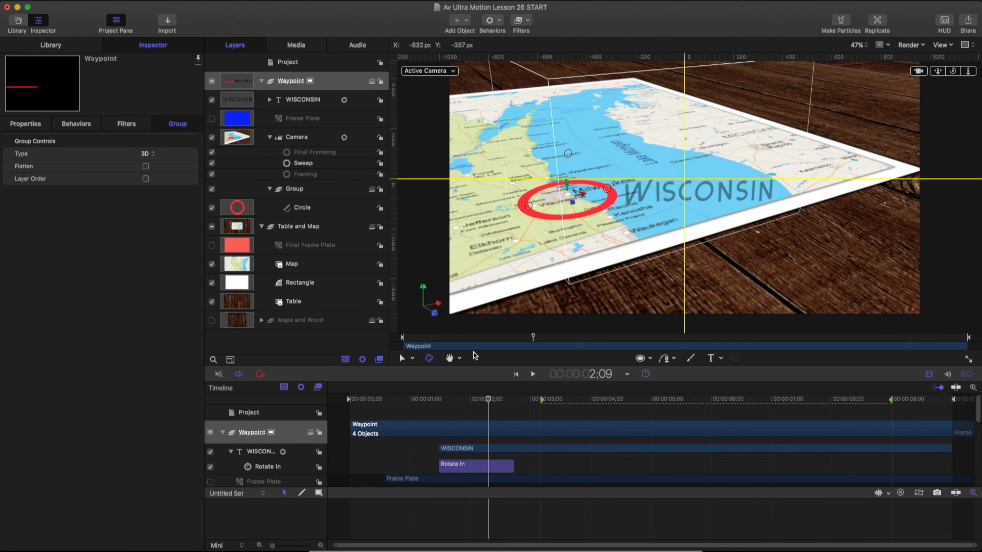
Step: Reposition the camera at the first frame to bring the whole map back into view, and scrub through the opening move
left_click(450, 402)
left_click_drag(450, 402, 349, 401)
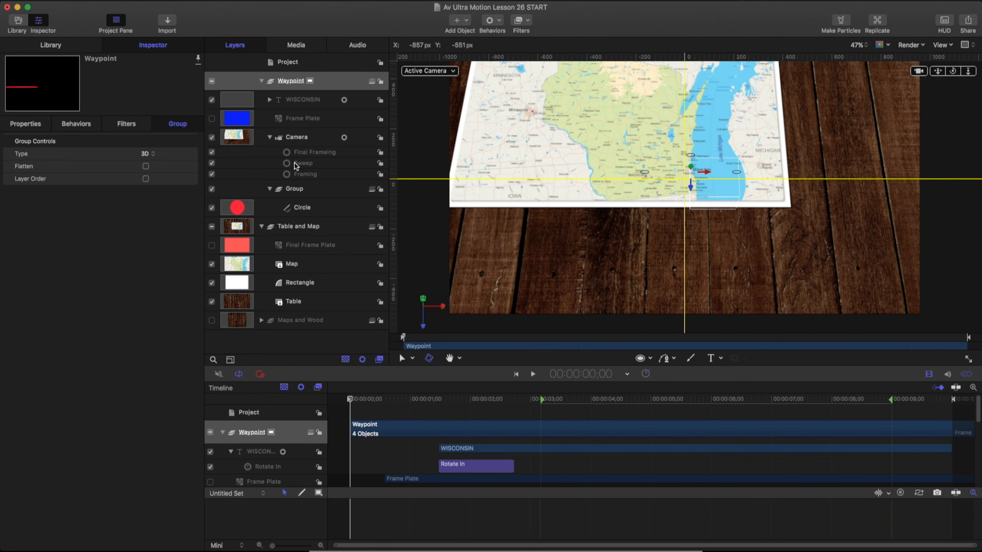
left_click(298, 136)
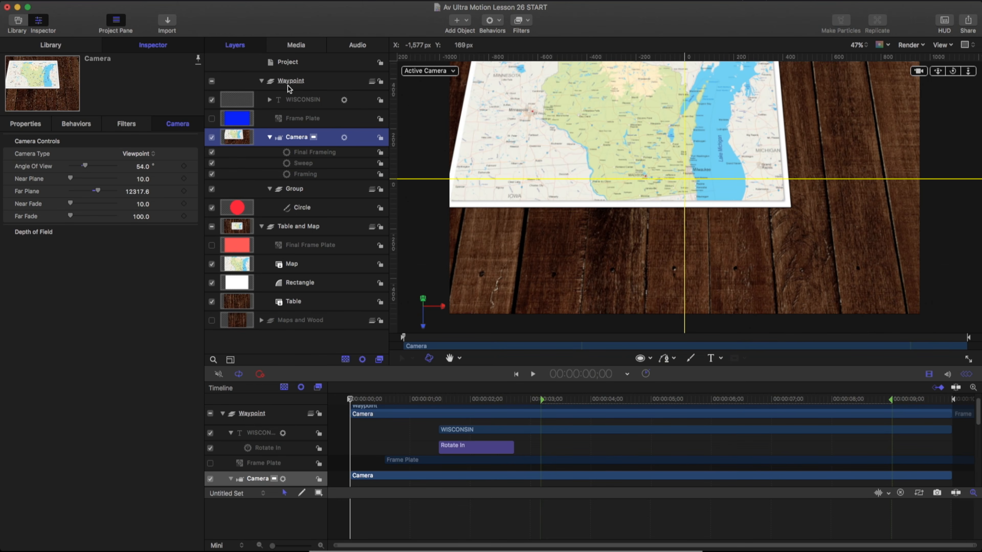
left_click_drag(937, 72, 981, 114)
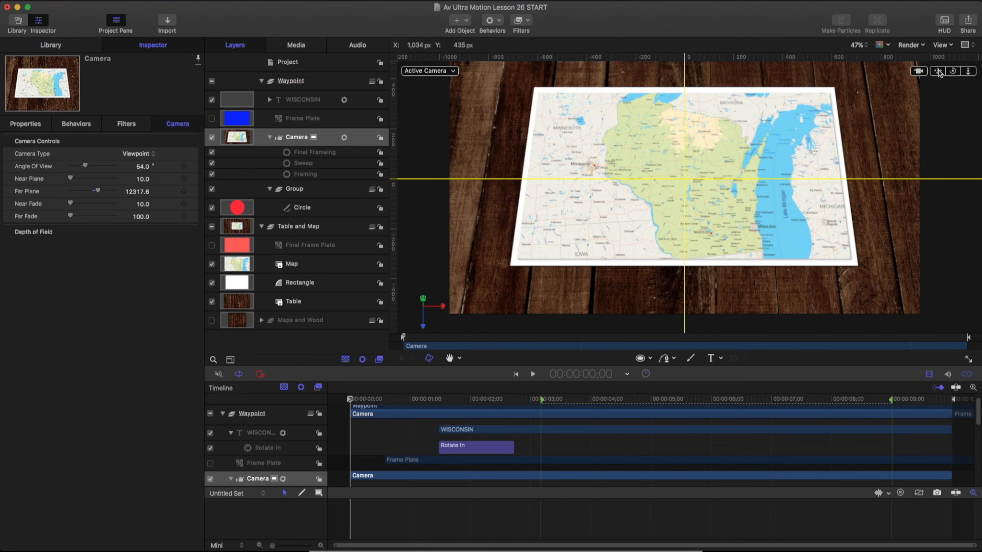
left_click_drag(354, 398, 539, 382)
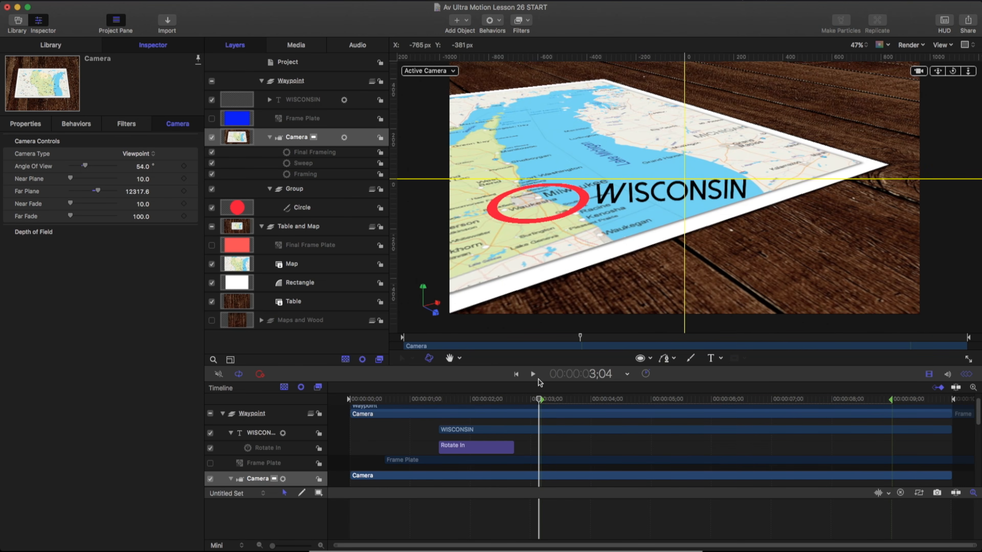
Step: Check the project's published parameters against the animation and convert the project to a Final Cut Pro generator
left_click(285, 65)
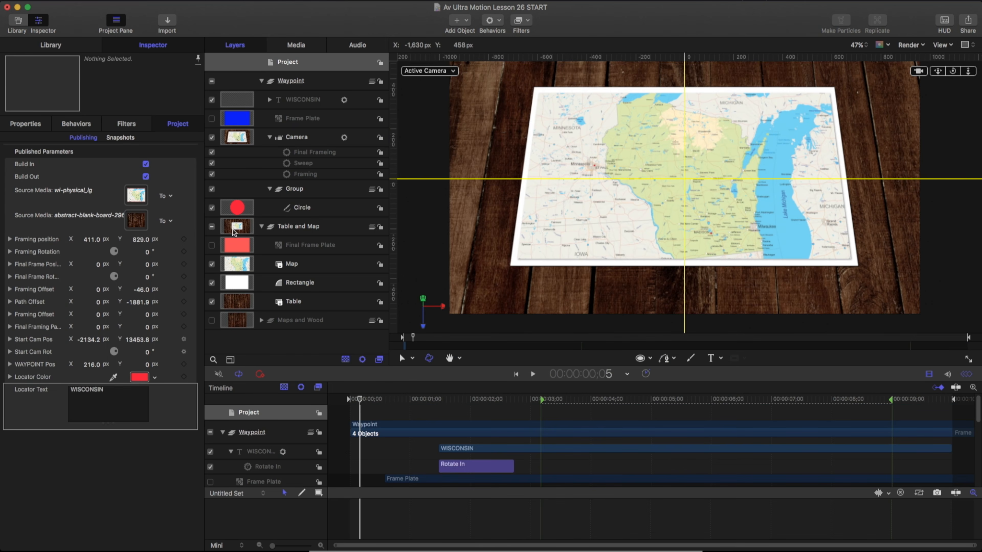
left_click_drag(354, 405, 492, 388)
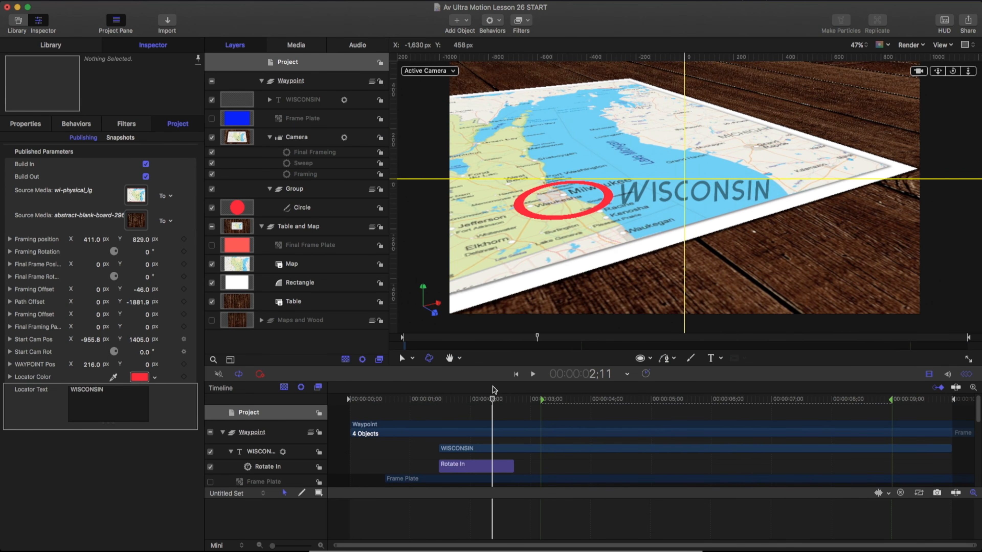
left_click(64, 1)
mouse_move(109, 139)
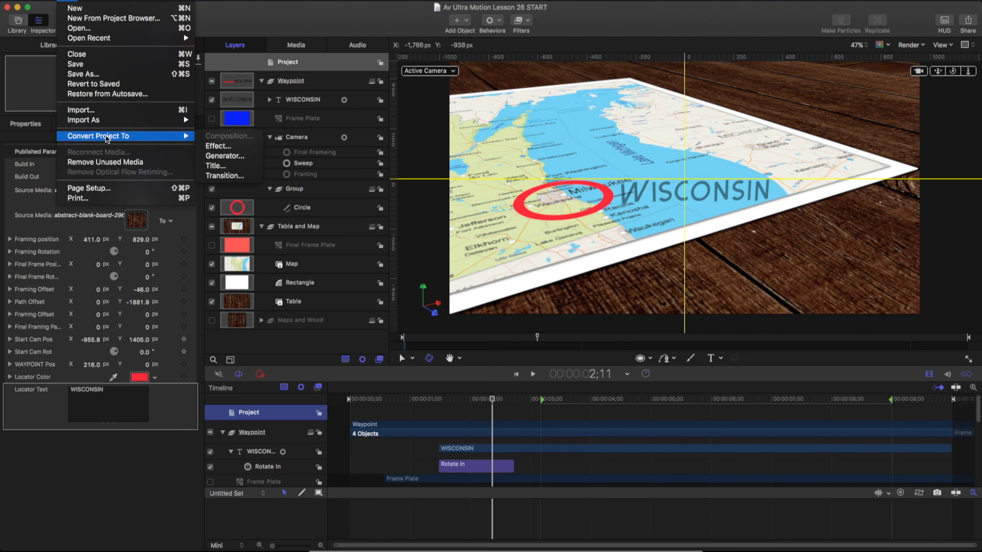
left_click(225, 156)
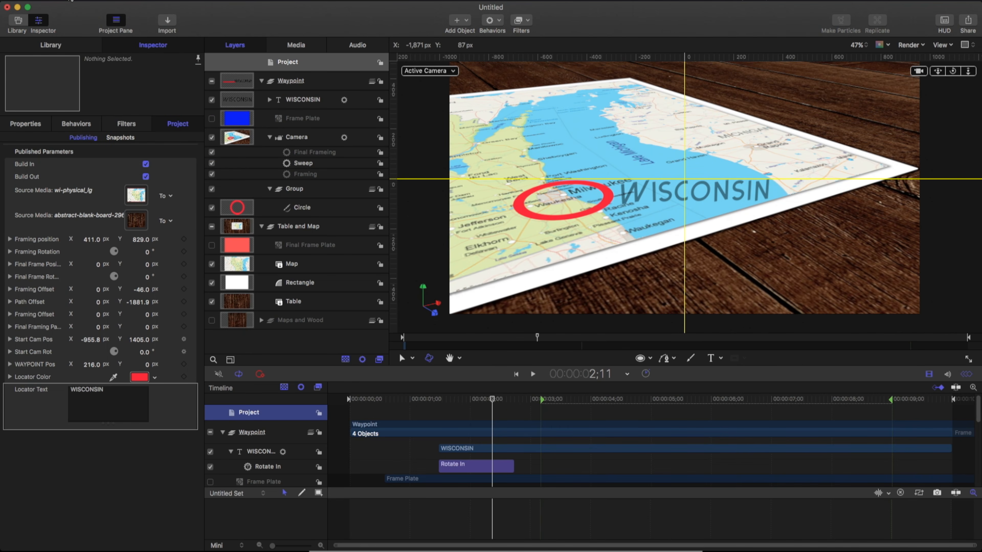
Step: Save the generator template as LESSON 26 DEMO COMPLETE in the AV-Ultra Tester category with the Av Ultra theme
left_click(71, 1)
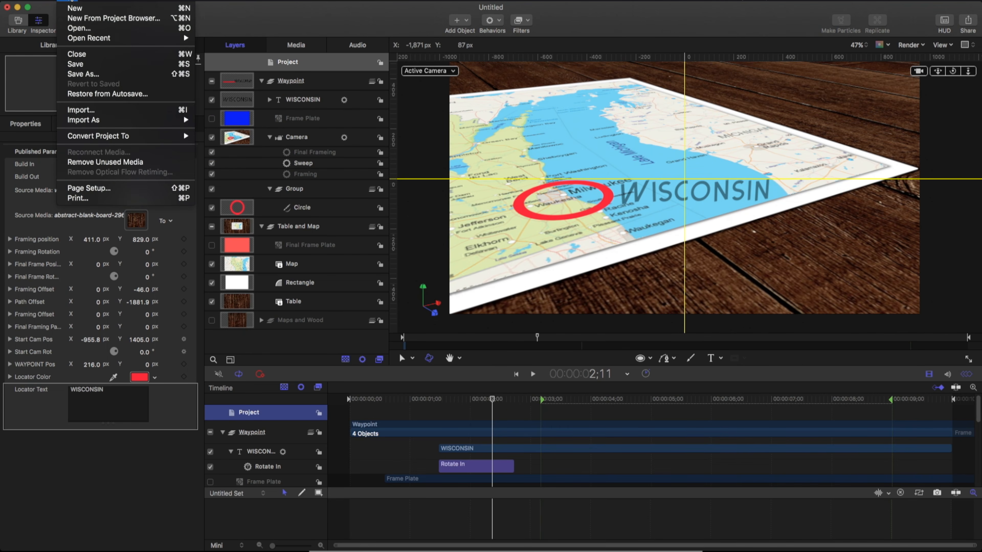
left_click(91, 74)
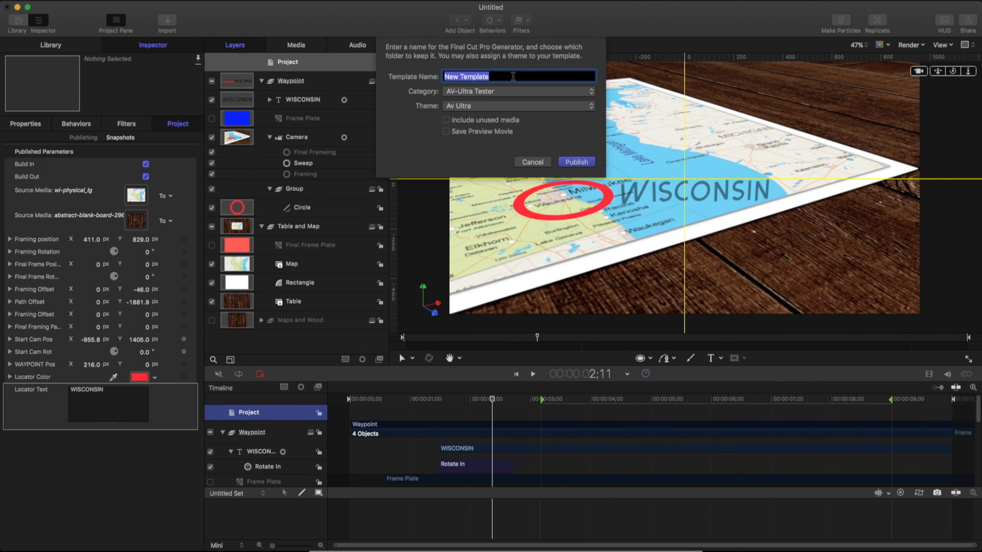
left_click(515, 77)
type("LESSON 26 DEMO COMPLETE")
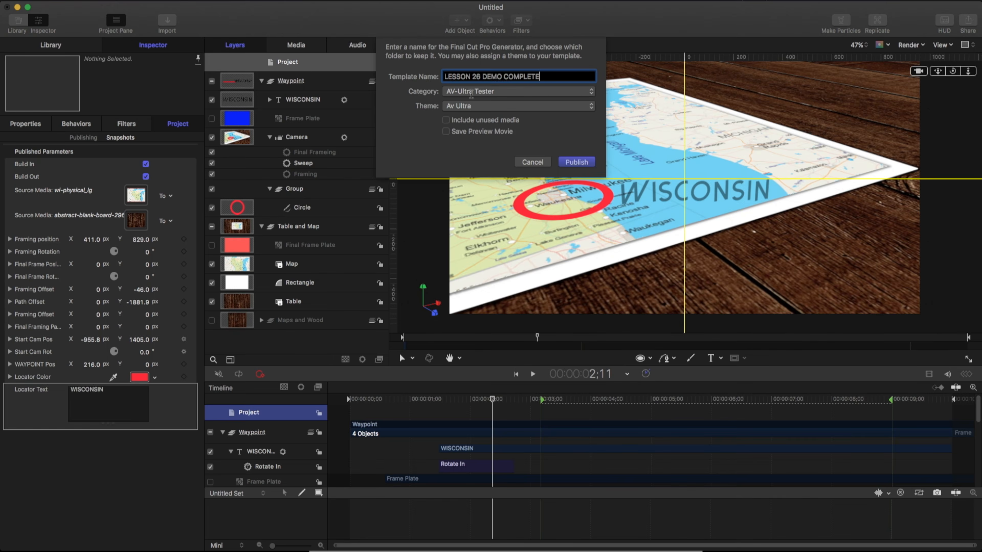
left_click(471, 92)
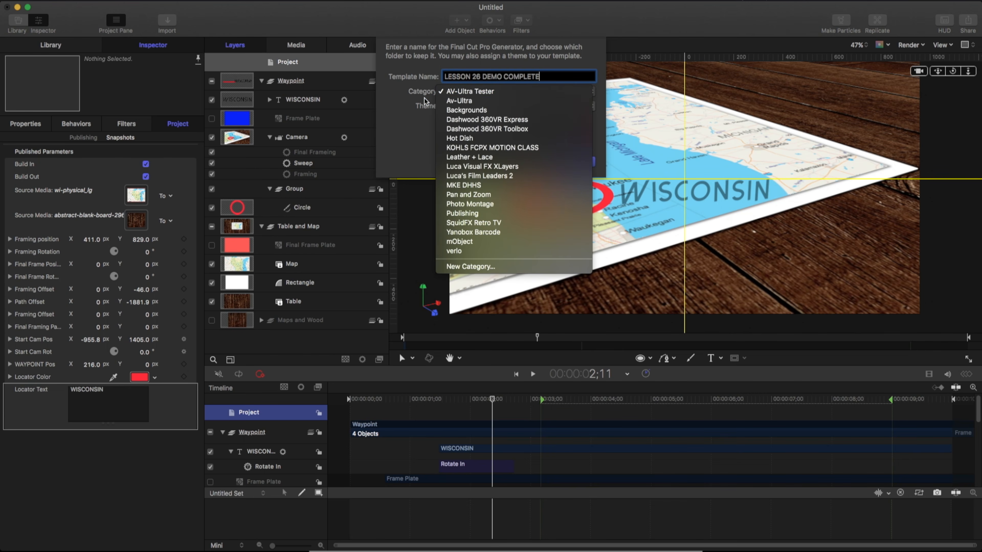
left_click(459, 93)
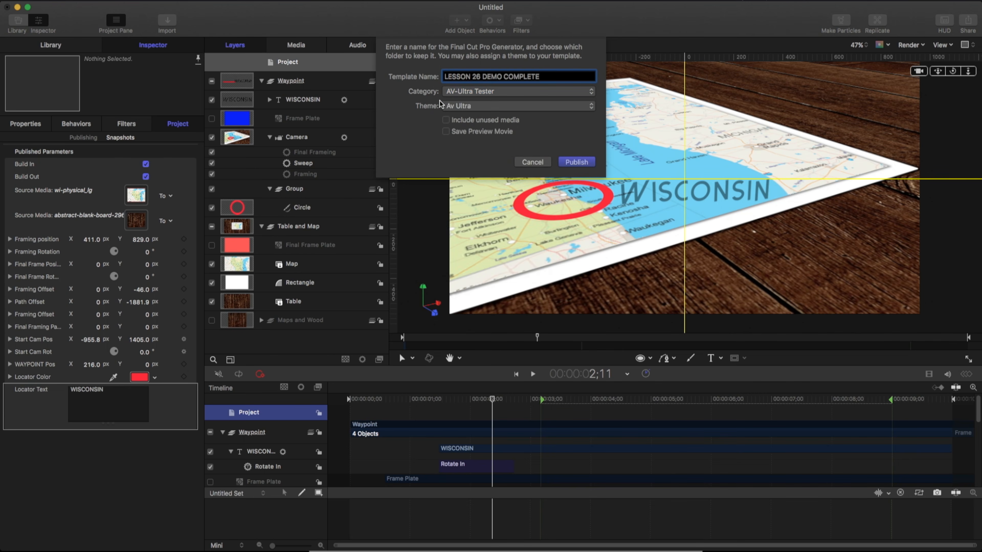
left_click(463, 107)
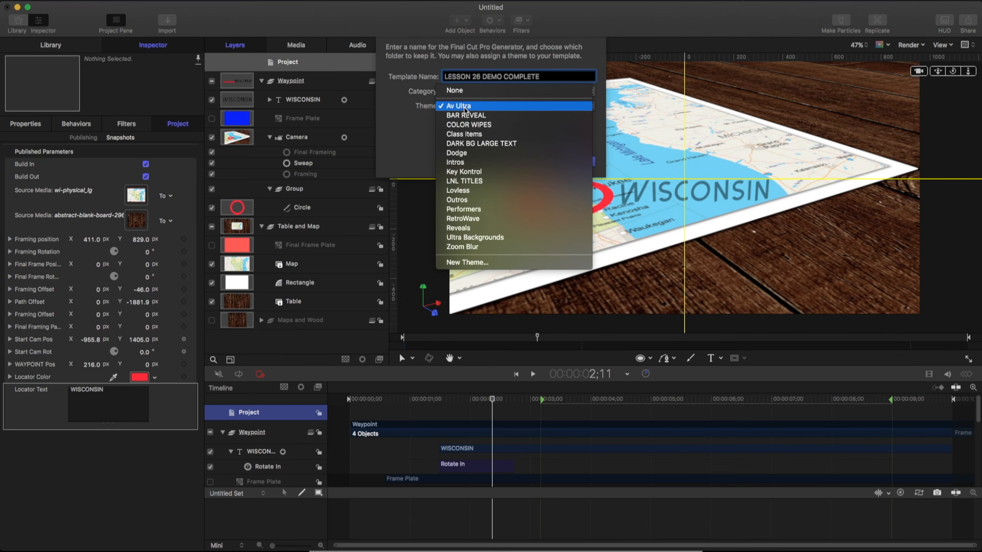
left_click(416, 133)
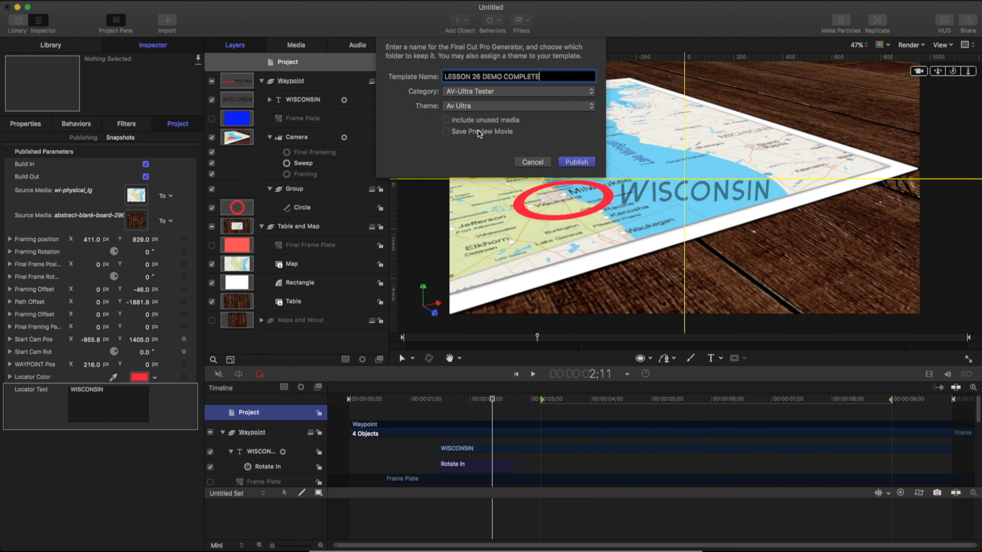
key("Return")
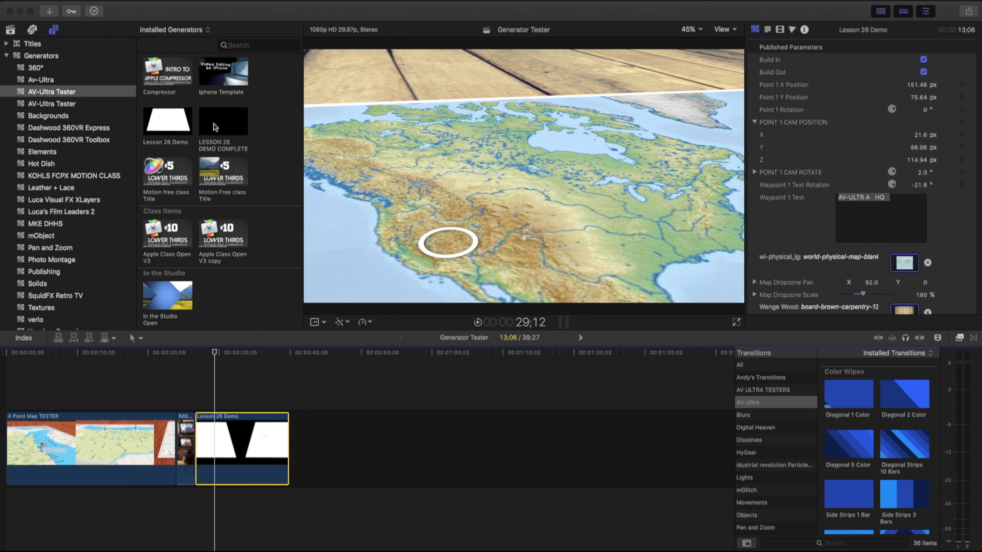
Step: In Final Cut Pro, append the LESSON 26 DEMO COMPLETE generator to the Generator Tester timeline and extend its clip to 50;11
left_click_drag(219, 124, 325, 450)
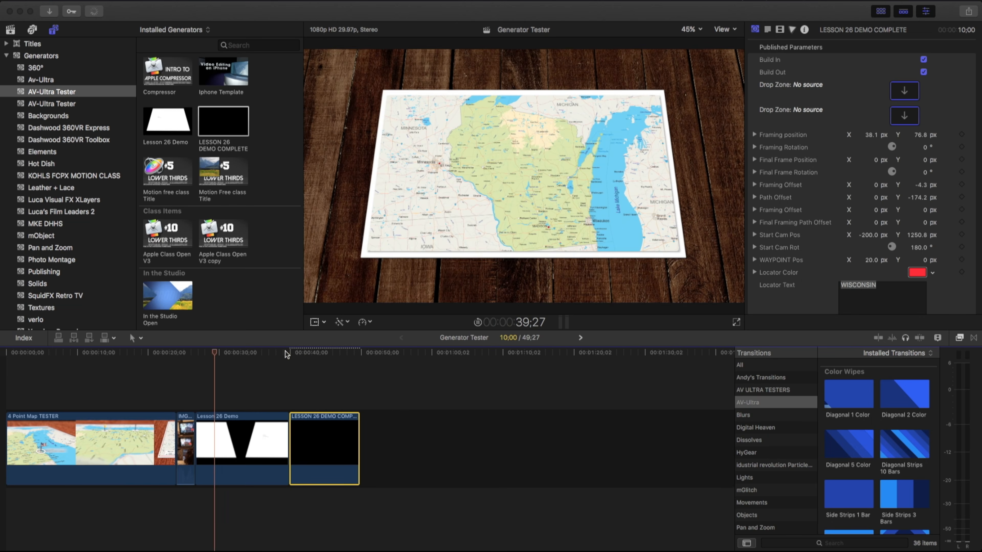
key("space")
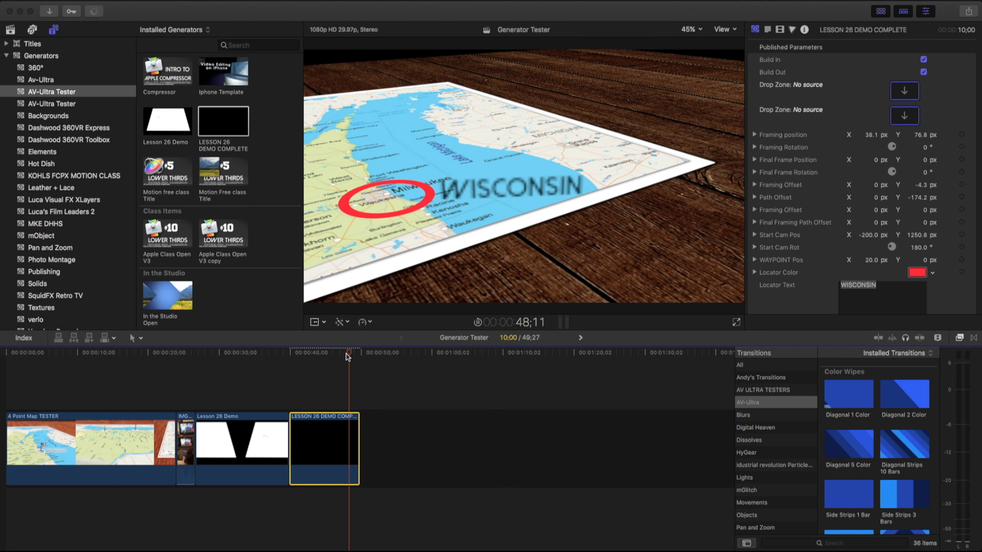
left_click_drag(354, 413, 644, 413)
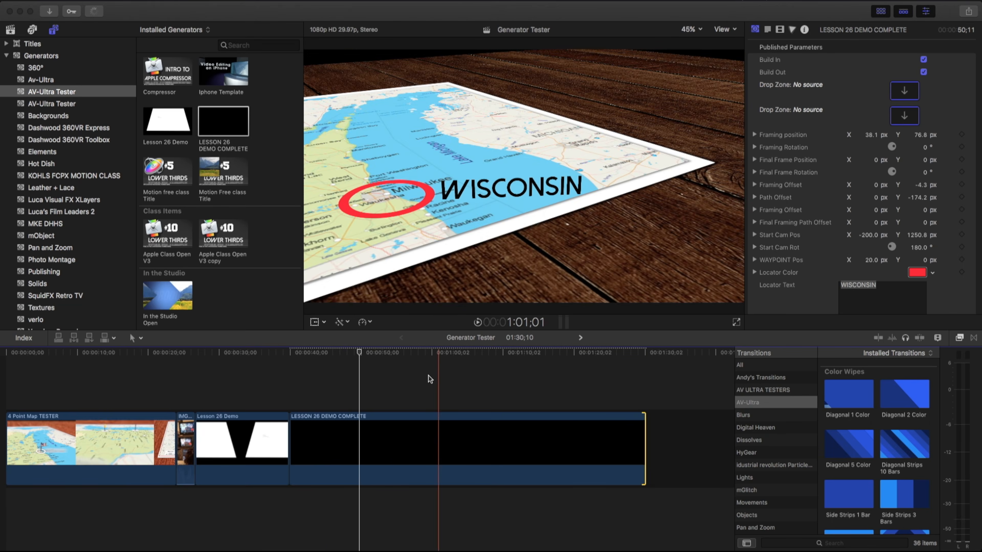
Step: Play and scrub through the extended LESSON 26 DEMO COMPLETE clip to check its animation timing
left_click(293, 353)
key("space")
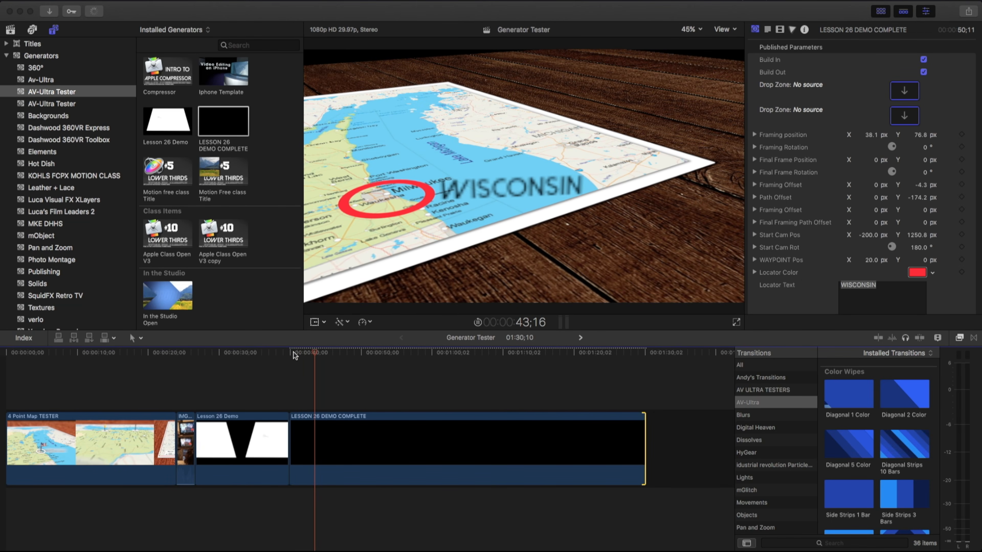
left_click_drag(345, 355, 613, 353)
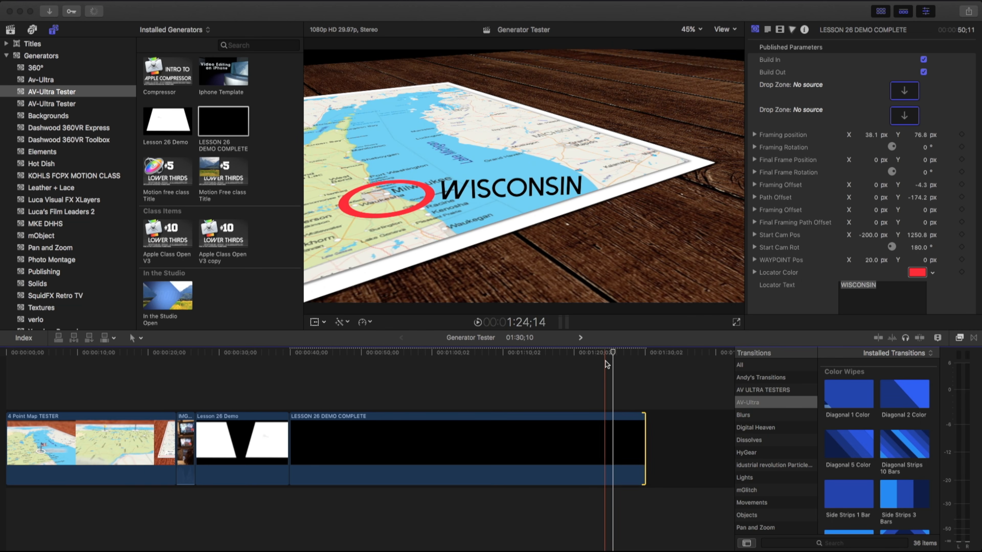
key("space")
left_click_drag(302, 353, 363, 349)
key("space")
Step: Set the LESSON 26 DEMO COMPLETE clip's Framing Rotation to X -35° and Y -23.4°, and change its locator text to Milwaukee
left_click_drag(870, 138, 871, 137)
key("super+z")
left_click(755, 148)
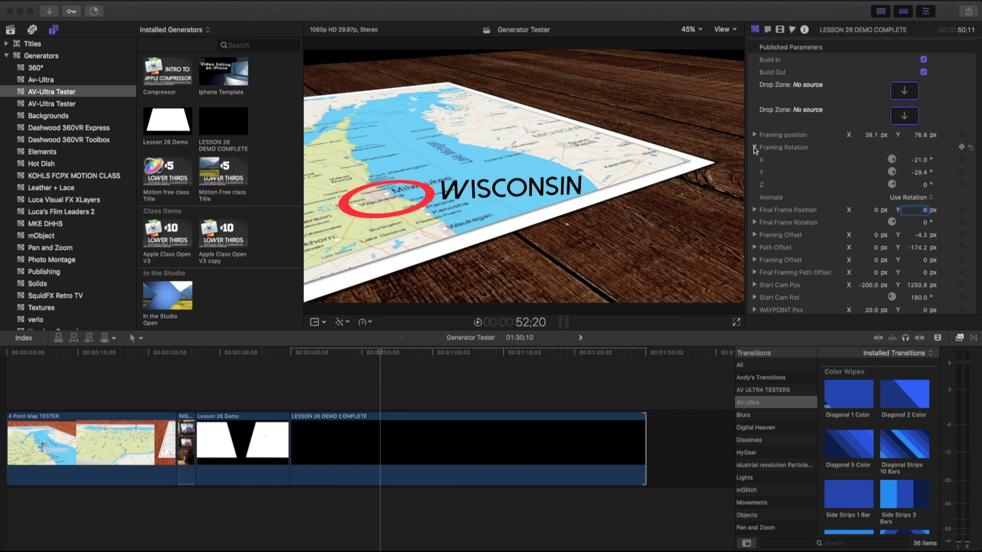
left_click_drag(919, 160, 918, 160)
double_click(520, 168)
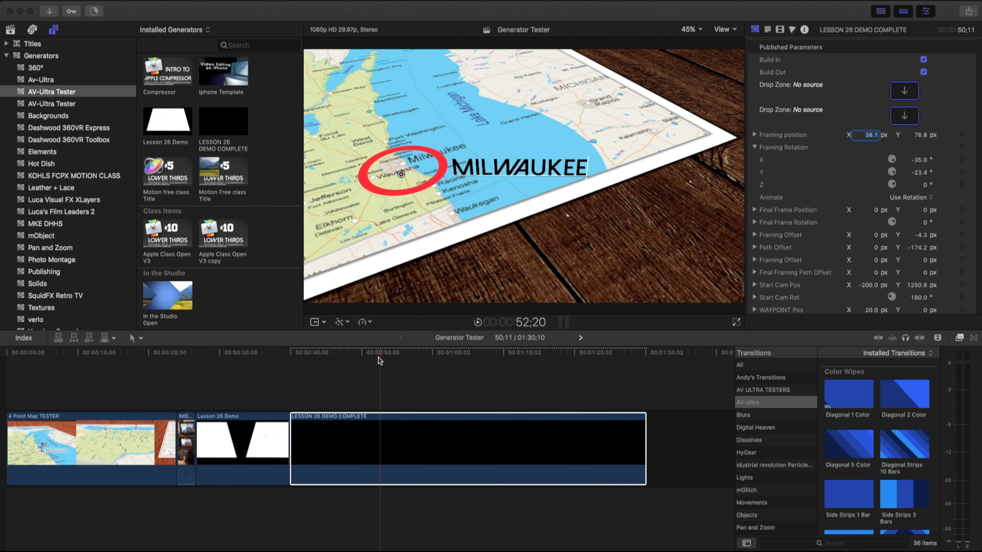
Step: Set the clip's WAYPOINT Pos X to 7.6 px and Start Cam Pos X to -76 px, checking the framing at the clip's start
mouse_move(379, 356)
left_mouse_down()
mouse_move(324, 355)
mouse_move(388, 353)
left_mouse_up()
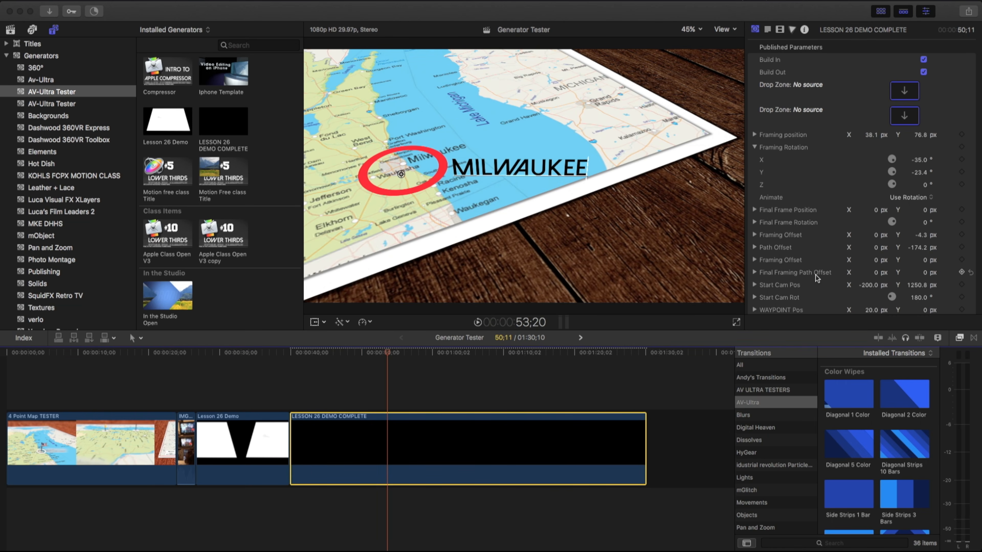
scroll(831, 276, "down", 3)
mouse_move(873, 275)
left_mouse_down()
mouse_move(864, 275)
mouse_move(873, 275)
left_mouse_up()
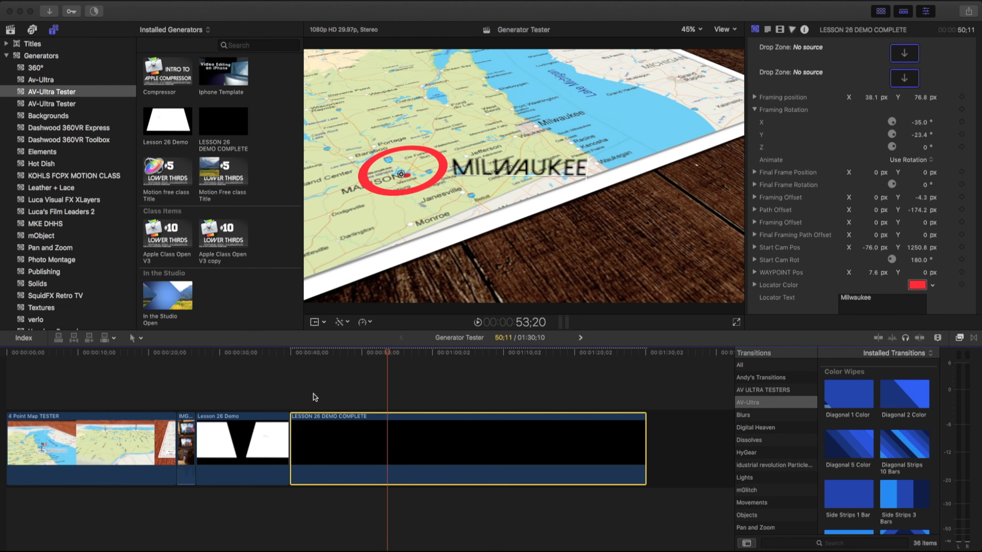
left_click(308, 354)
left_click(289, 354)
scroll(798, 208, "down", 3)
mouse_move(877, 207)
left_mouse_down()
mouse_move(876, 182)
mouse_move(877, 209)
left_mouse_up()
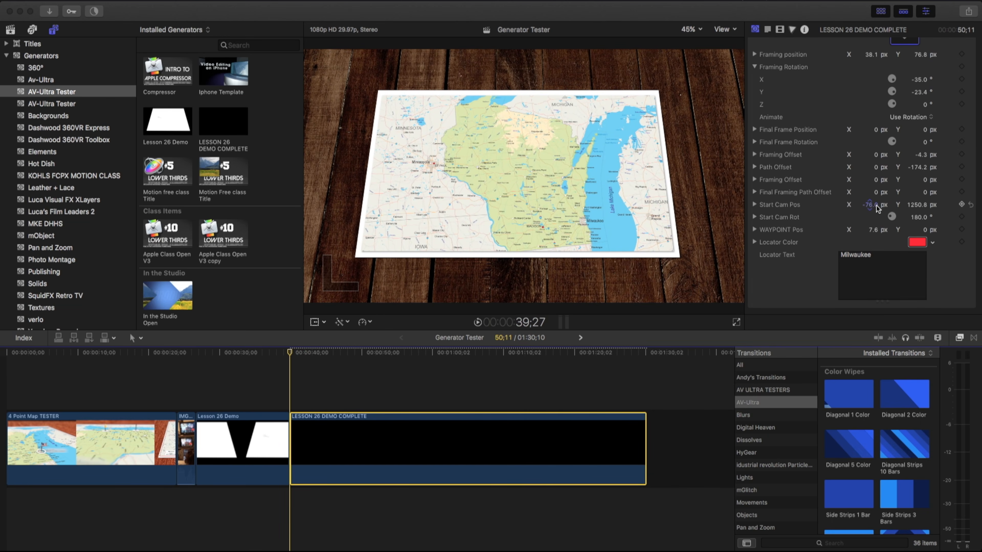
Step: Play part of the Lesson 26 Demo clip and scrub through the 4 Point Map TESTER clip to examine their waypoint animations
left_click_drag(296, 350, 232, 350)
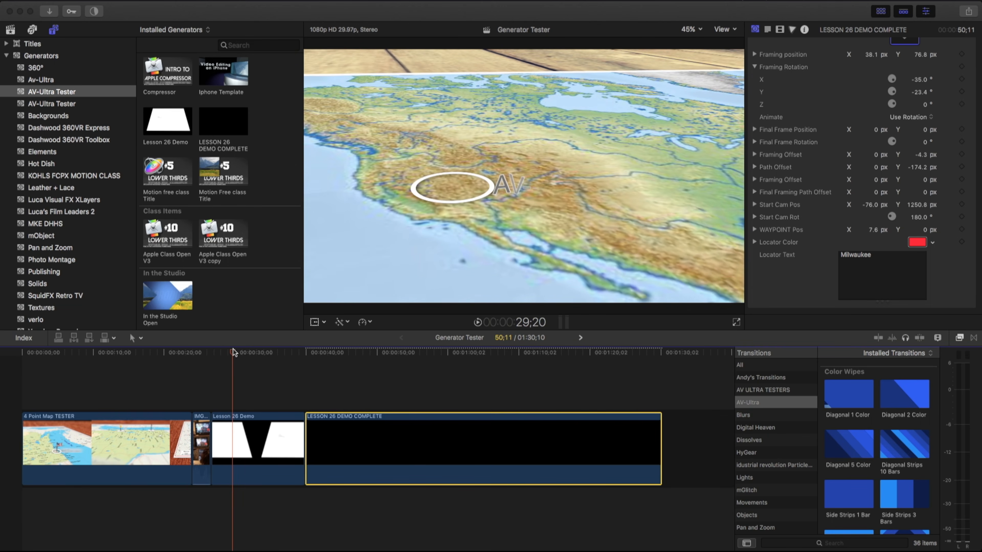
key("space")
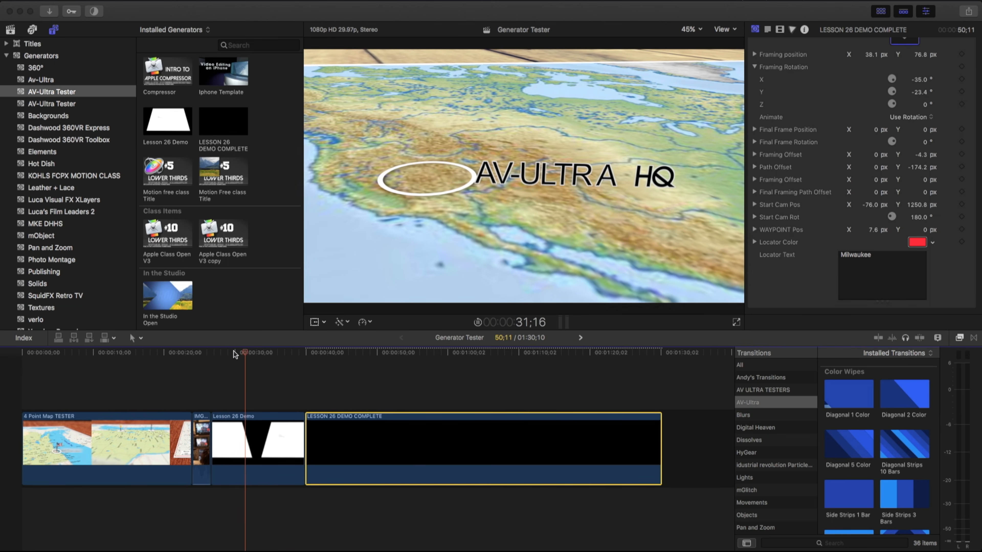
left_click(55, 358)
left_click_drag(54, 360, 150, 355)
Step: Try the Fanion flag type on Waypoint 4 of the 4 Point Map TESTER clip and switch it to Dropzone 4
left_click(111, 439)
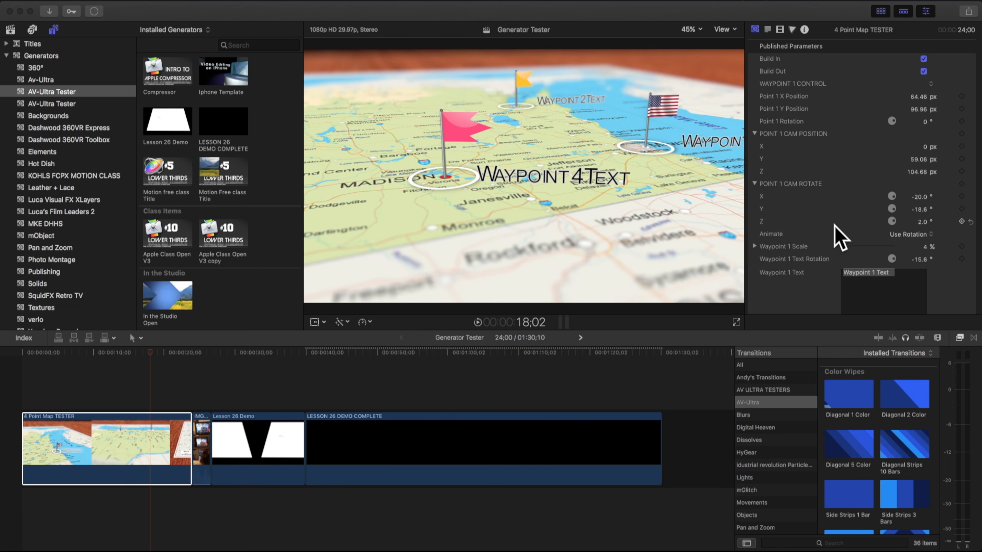
scroll(842, 236, "down", 15)
left_click(898, 157)
left_click(892, 182)
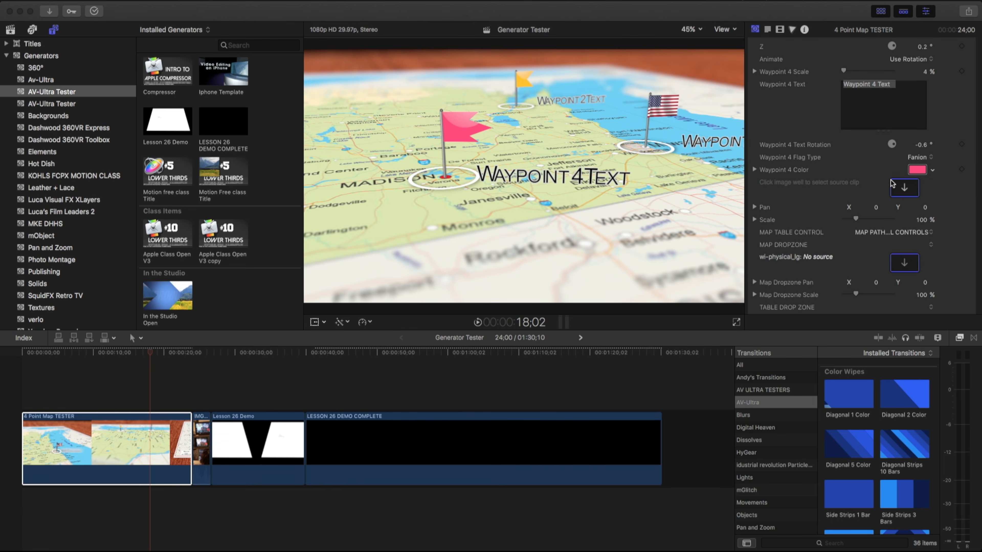
left_click(917, 158)
left_click(911, 176)
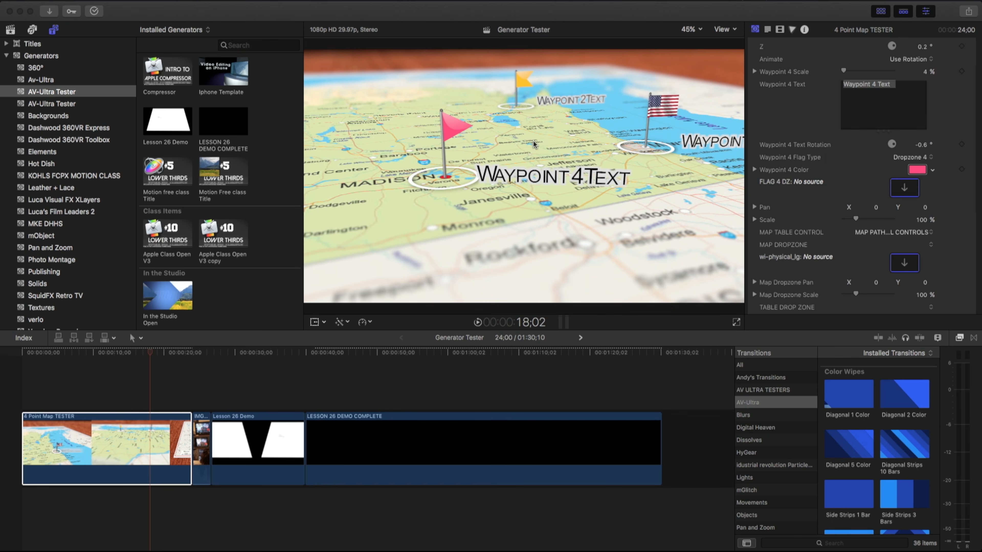
Step: Adjust the Point 1 X Position of the 4 Point Map TESTER clip with the playhead at 6;25
left_click(129, 444)
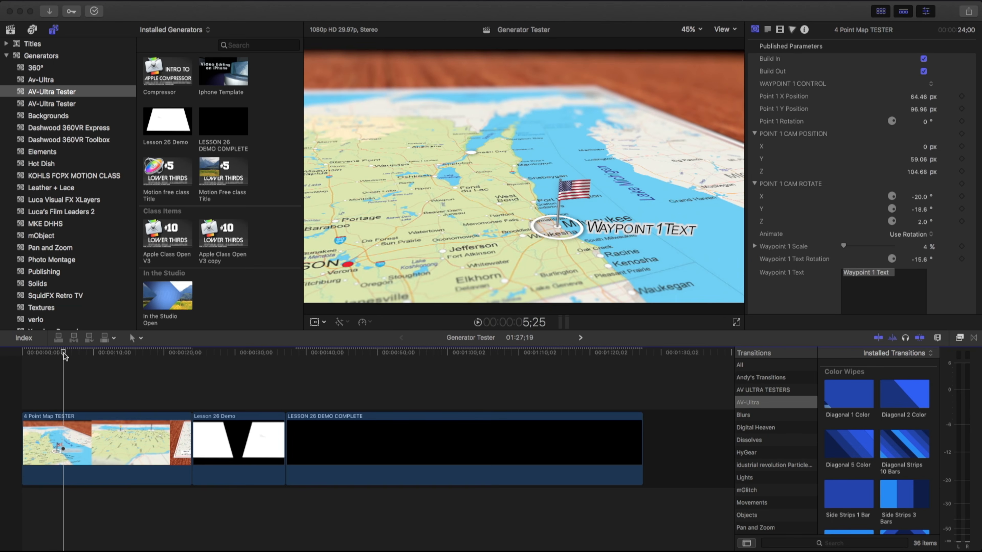
left_click_drag(60, 354, 71, 353)
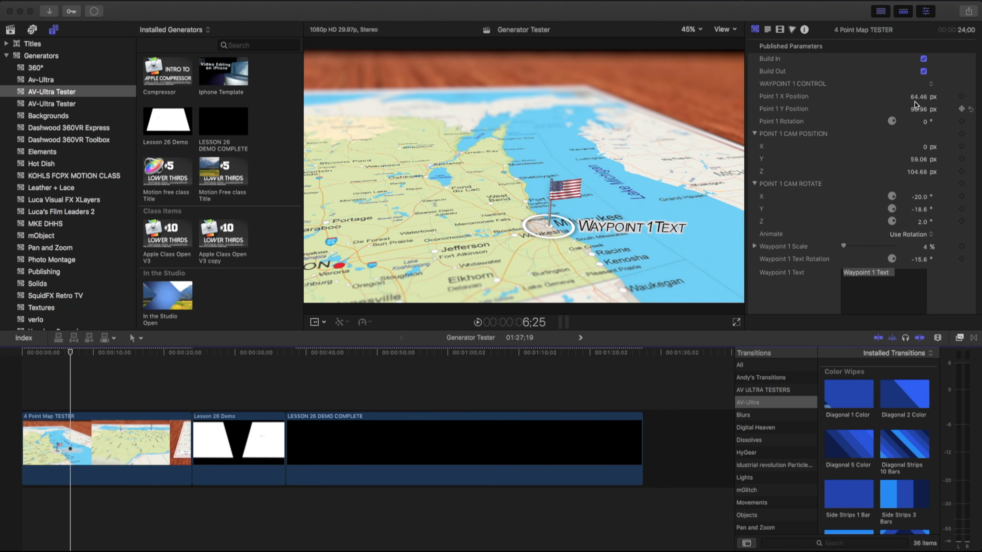
left_click_drag(918, 97, 921, 100)
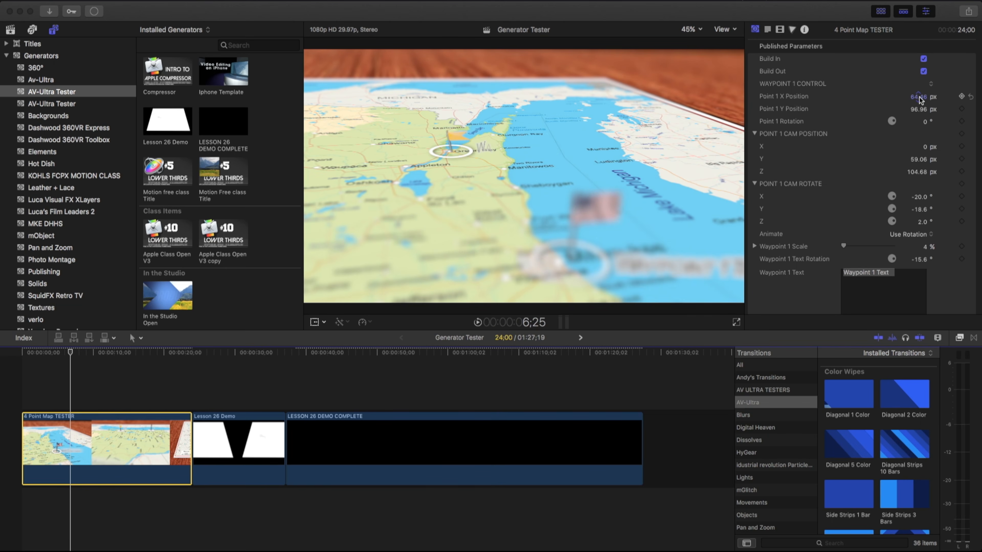